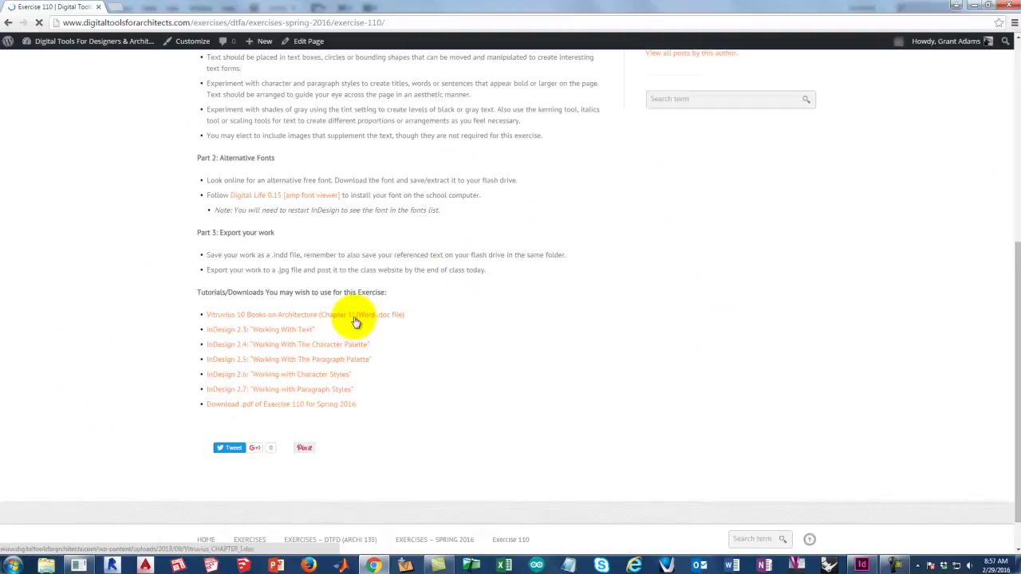
Start saving the linked Vitruvius Chapter 1 Word document and browse to Dropbox > A135 Exercises on the Bluestone (E:) drive
{"action": "right_click", "coordinate": [356, 318]}
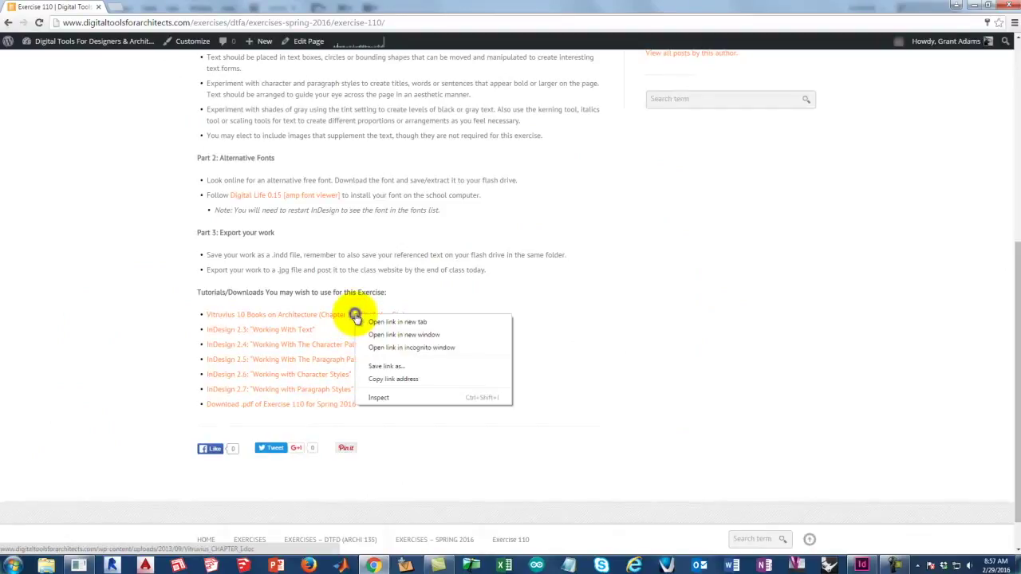
{"action": "left_click", "coordinate": [386, 368]}
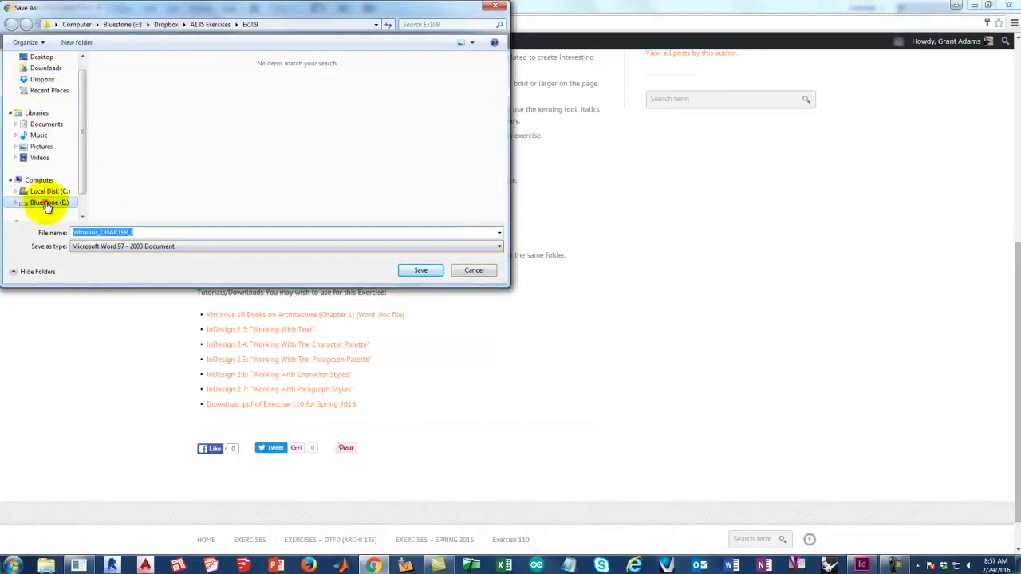
{"action": "left_click", "coordinate": [46, 202]}
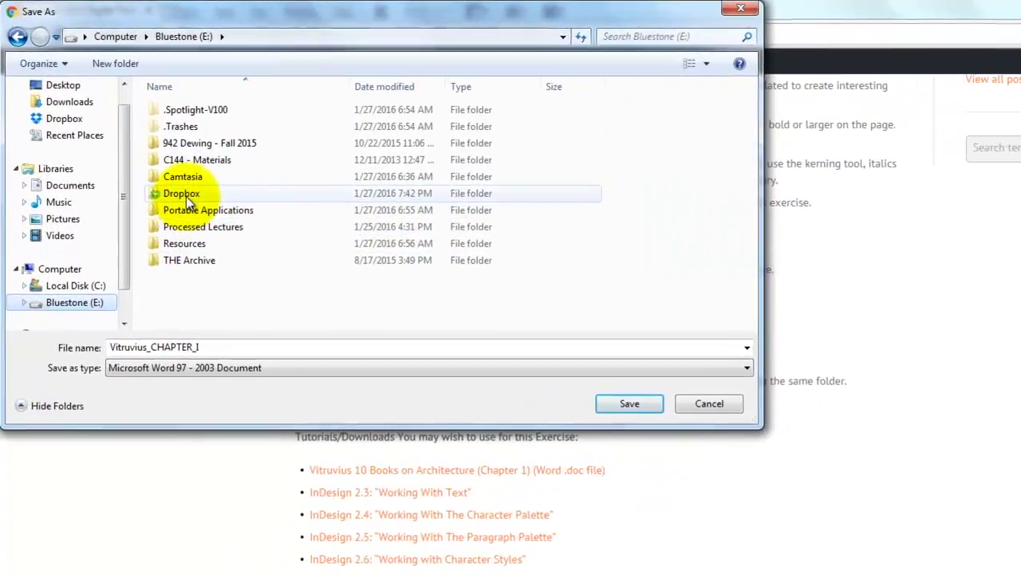
{"action": "double_click", "coordinate": [120, 129]}
{"action": "double_click", "coordinate": [185, 130]}
{"action": "left_click", "coordinate": [265, 35]}
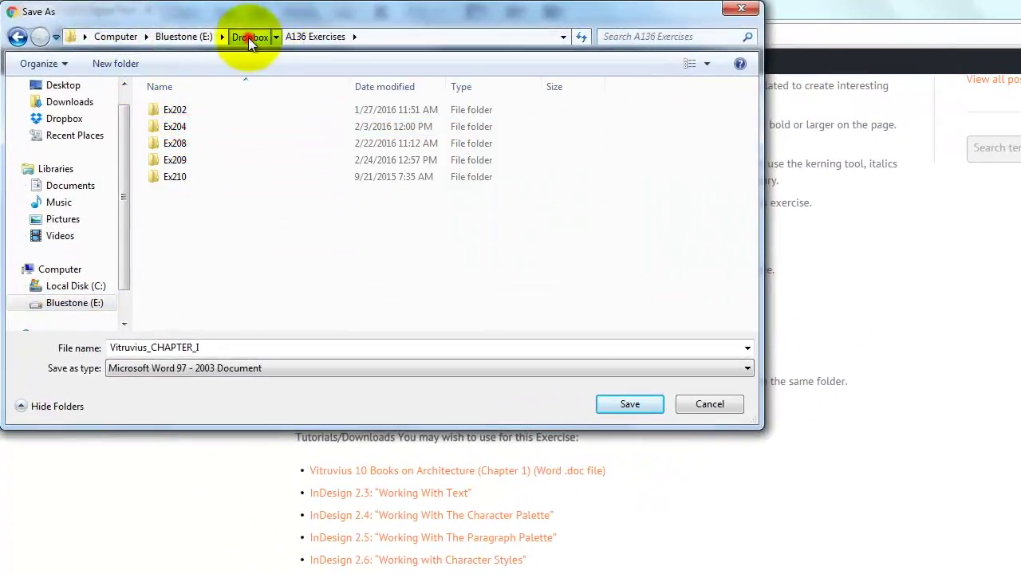
{"action": "double_click", "coordinate": [197, 109]}
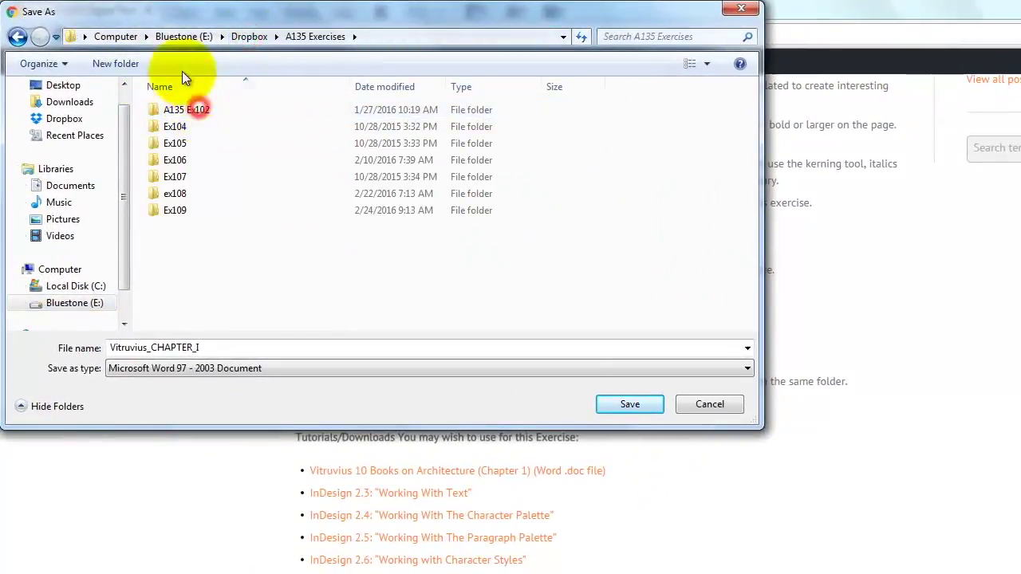
Create a folder named Ex110 in A135 Exercises and save Vitruvius_CHAPTER_I into it
{"action": "left_click", "coordinate": [122, 64]}
{"action": "type", "text": "Ex110"}
{"action": "key", "text": "Return"}
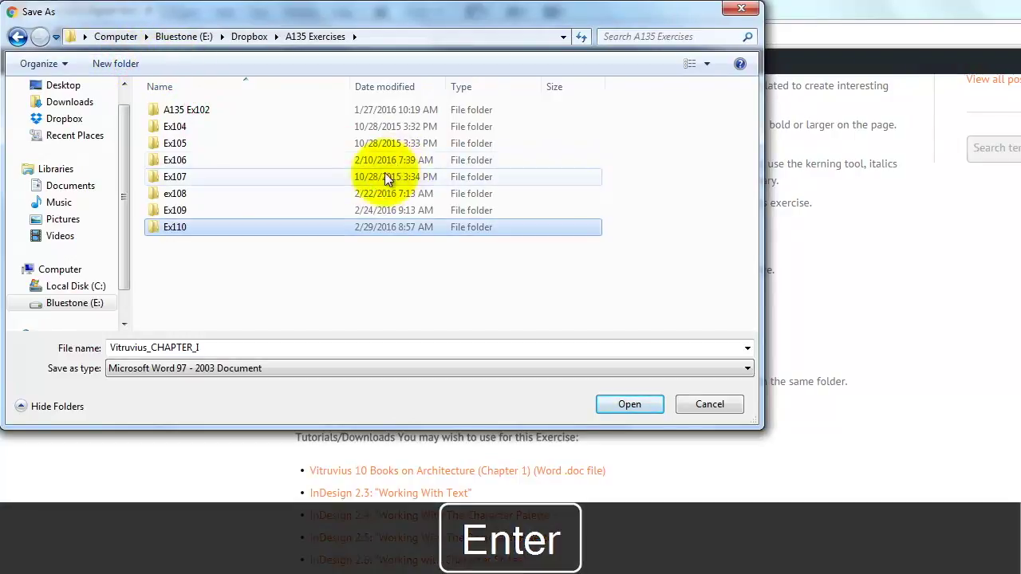
{"action": "key", "text": "Return"}
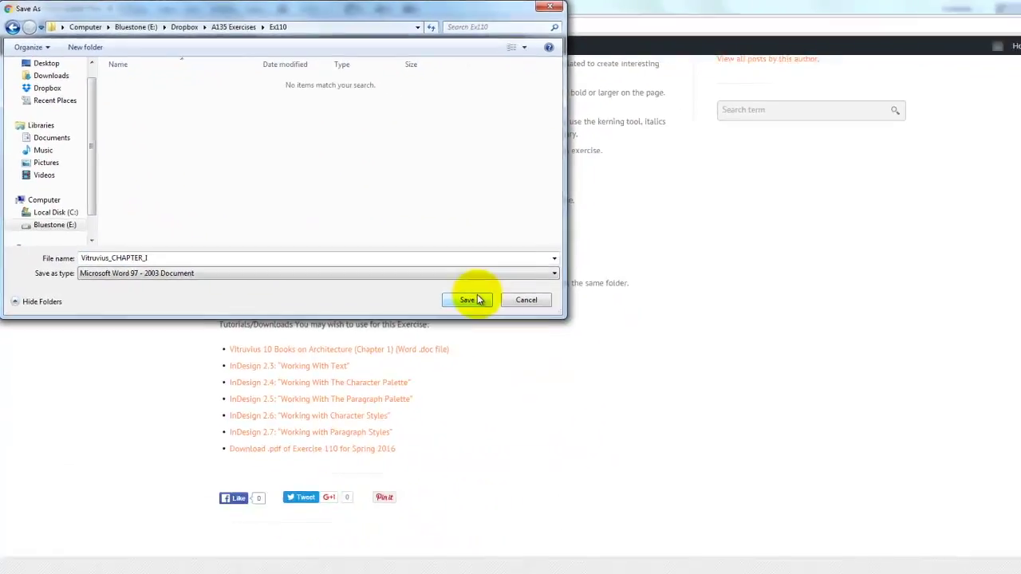
{"action": "left_click", "coordinate": [590, 393]}
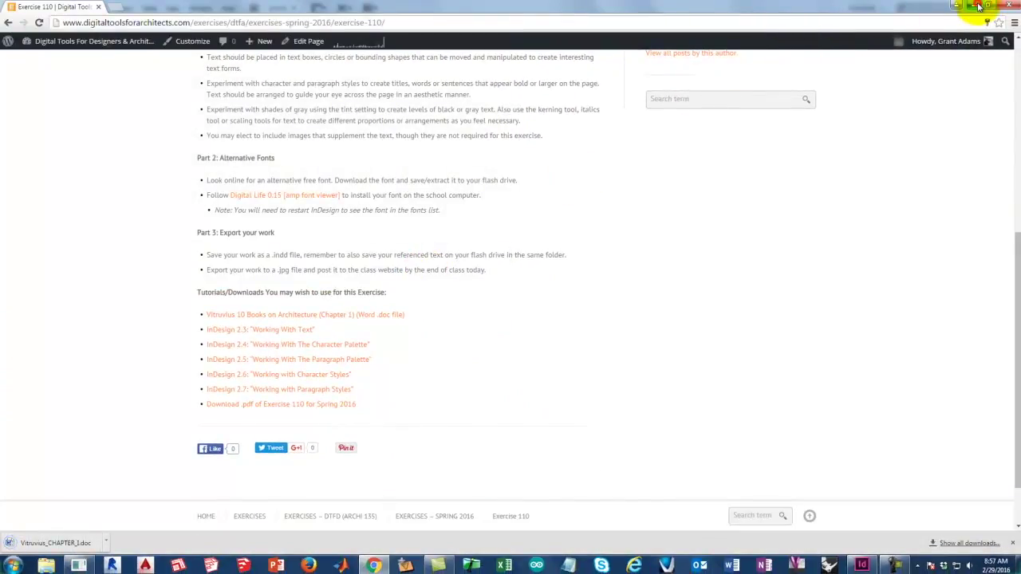
Switch to InDesign and draw a text frame about 7.6 in wide and 1.9 in high across the upper part of the page
{"action": "left_click", "coordinate": [978, 6]}
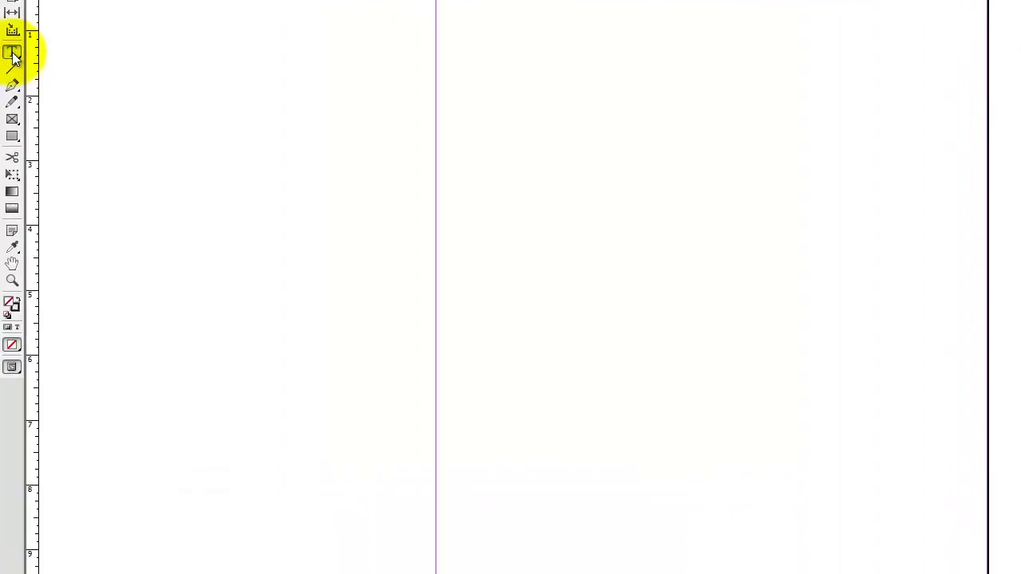
{"action": "left_click", "coordinate": [13, 53]}
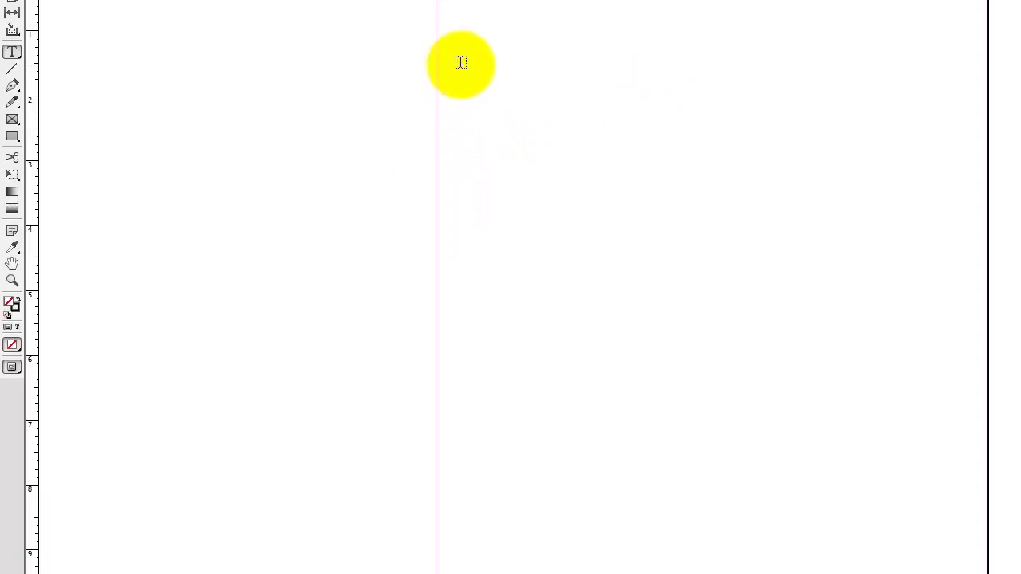
{"action": "left_click_drag", "start_coordinate": [462, 49], "coordinate": [954, 175]}
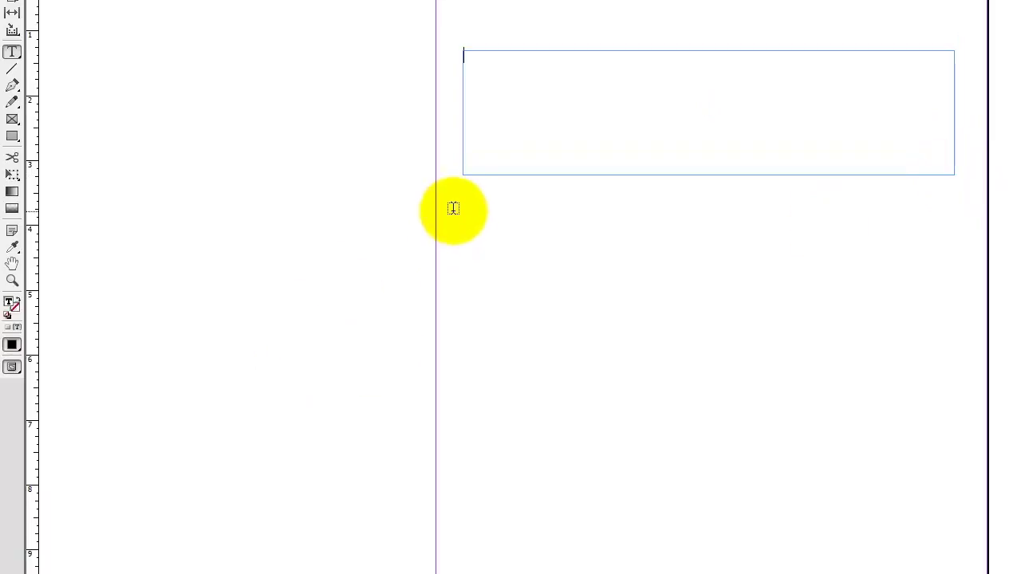
Draw two side-by-side text frames below the wide one, about 3.9 in and 3.6 in wide and 7 in high, and deselect them
{"action": "left_click_drag", "start_coordinate": [463, 198], "coordinate": [713, 573]}
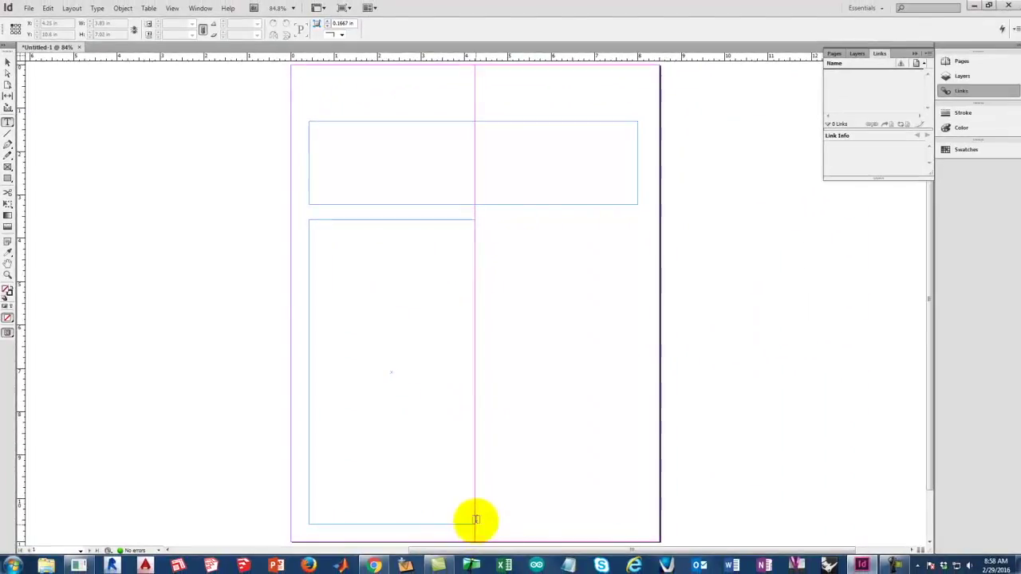
{"action": "left_click_drag", "start_coordinate": [476, 520], "coordinate": [476, 520]}
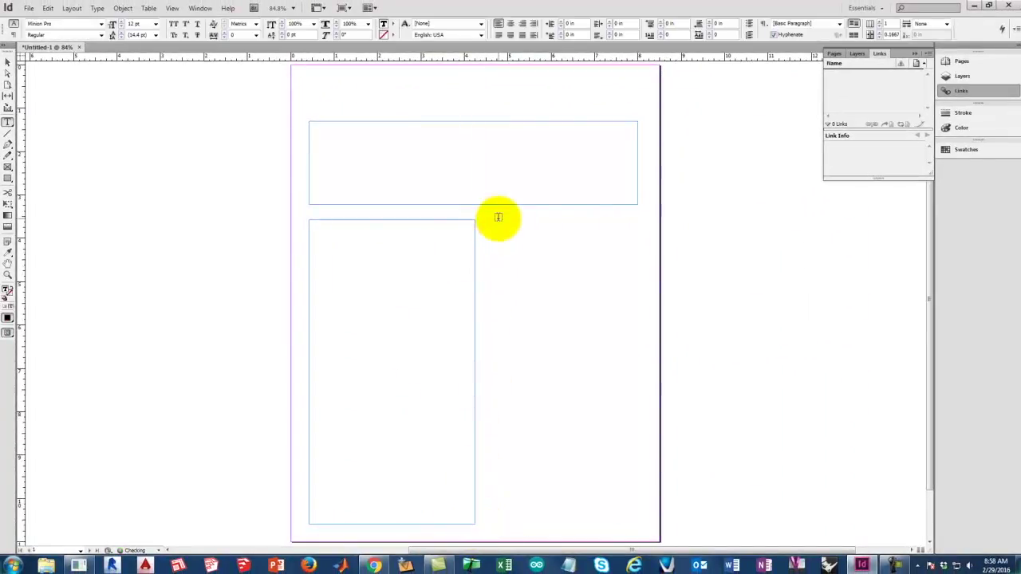
{"action": "left_click_drag", "start_coordinate": [480, 218], "coordinate": [638, 522]}
{"action": "left_click", "coordinate": [7, 61]}
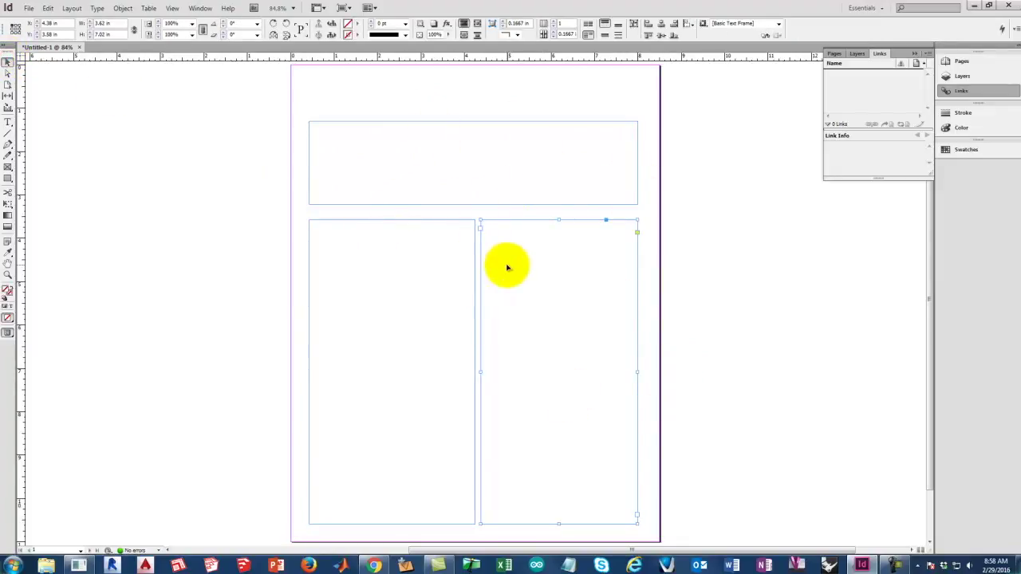
{"action": "left_click", "coordinate": [212, 178]}
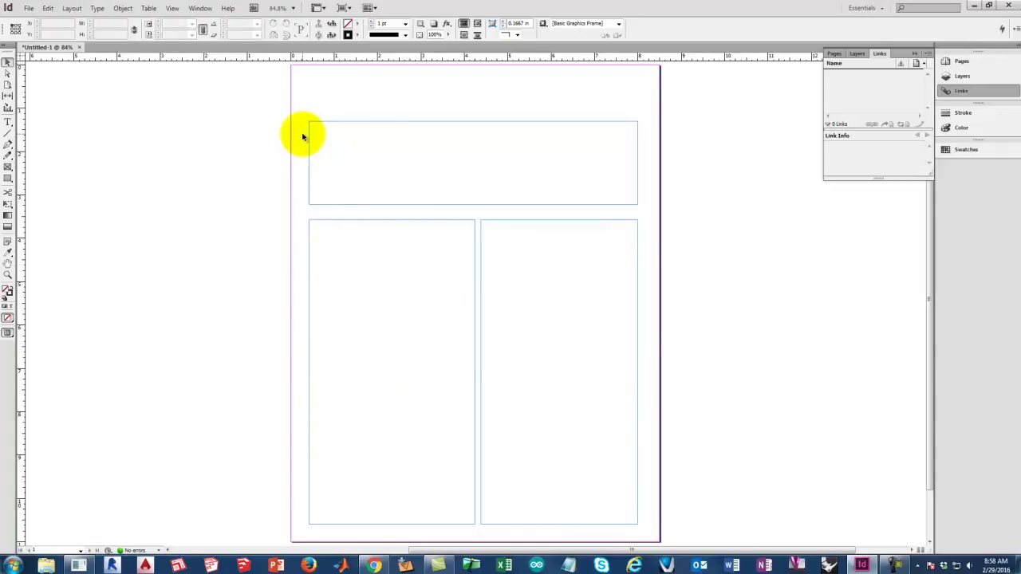
Place the Vitruvius_CHAPTER_I document from the Ex110 folder into the wide upper text frame
{"action": "left_click", "coordinate": [29, 10]}
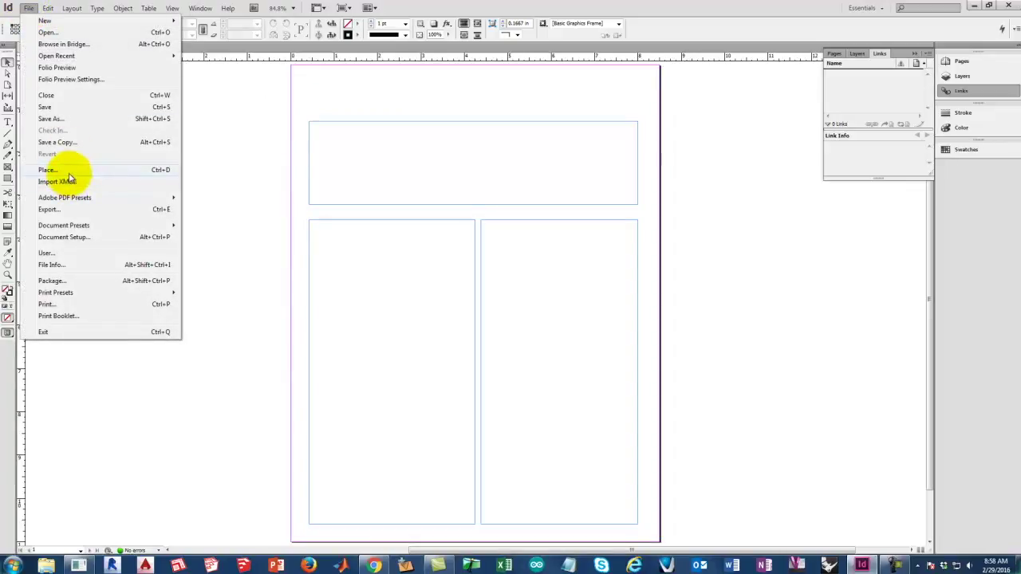
{"action": "left_click", "coordinate": [271, 116]}
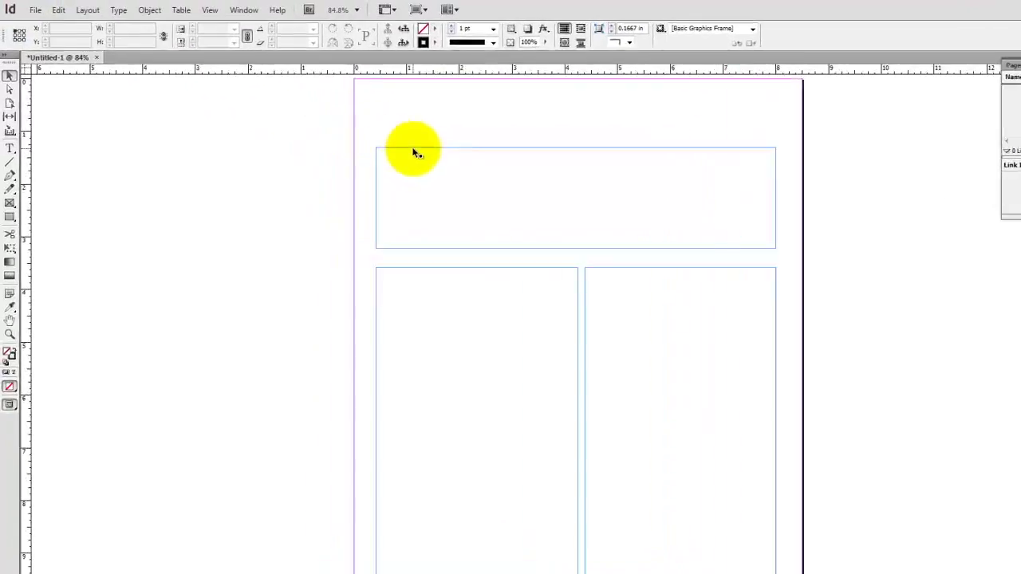
{"action": "left_click", "coordinate": [412, 147]}
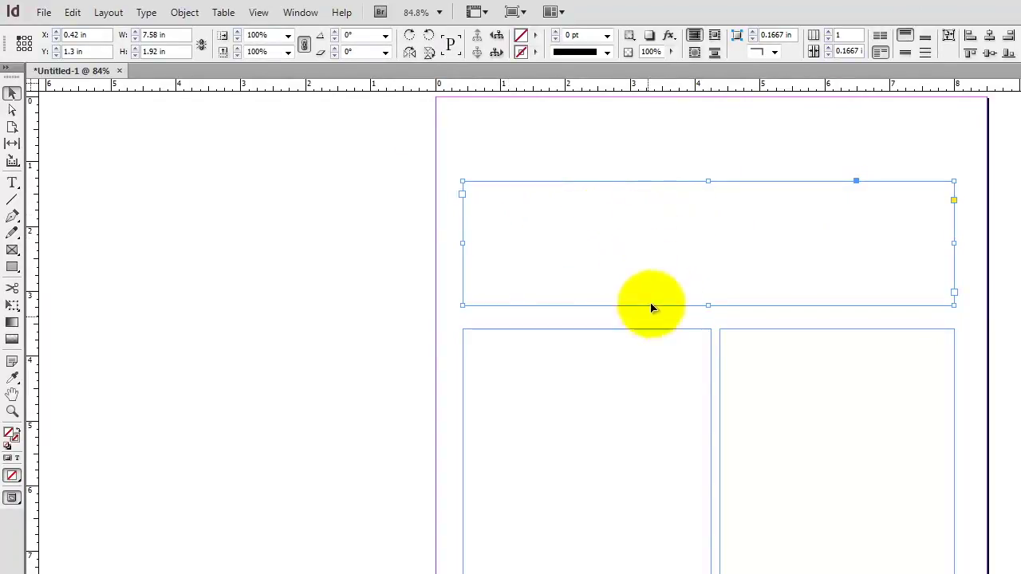
{"action": "left_click", "coordinate": [41, 13]}
{"action": "left_click", "coordinate": [94, 252]}
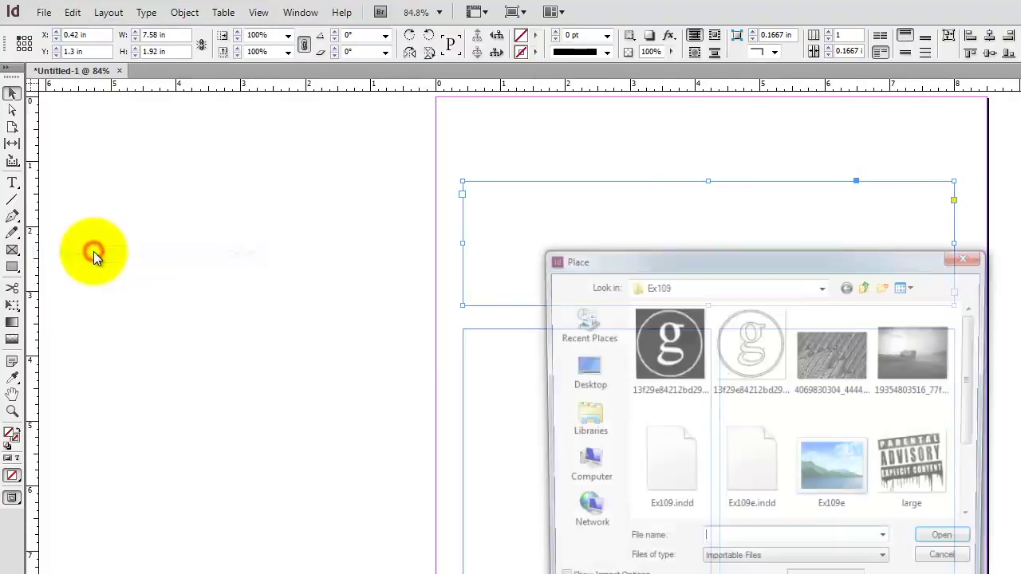
{"action": "left_click", "coordinate": [868, 285]}
{"action": "double_click", "coordinate": [662, 431]}
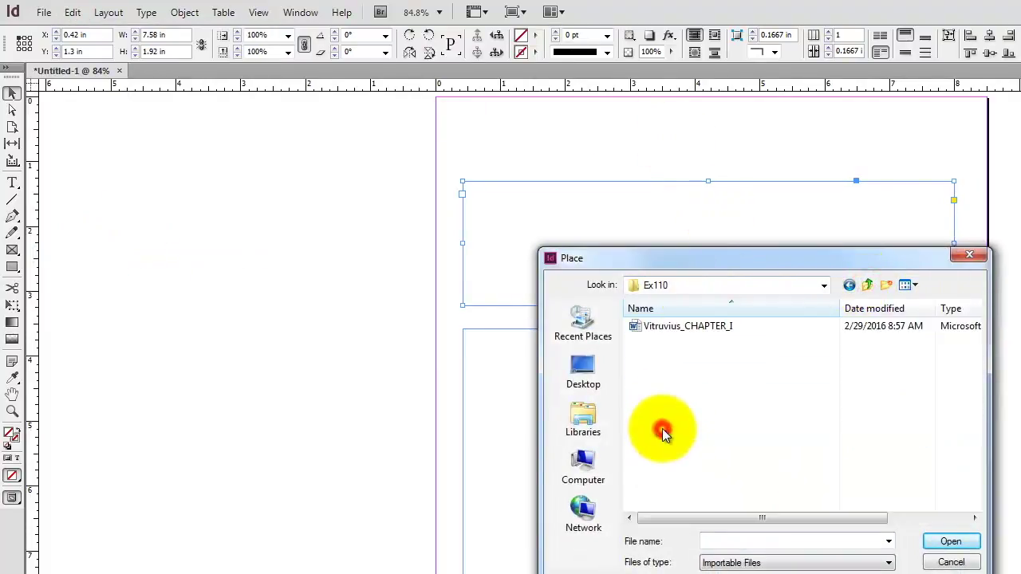
{"action": "left_click", "coordinate": [670, 330]}
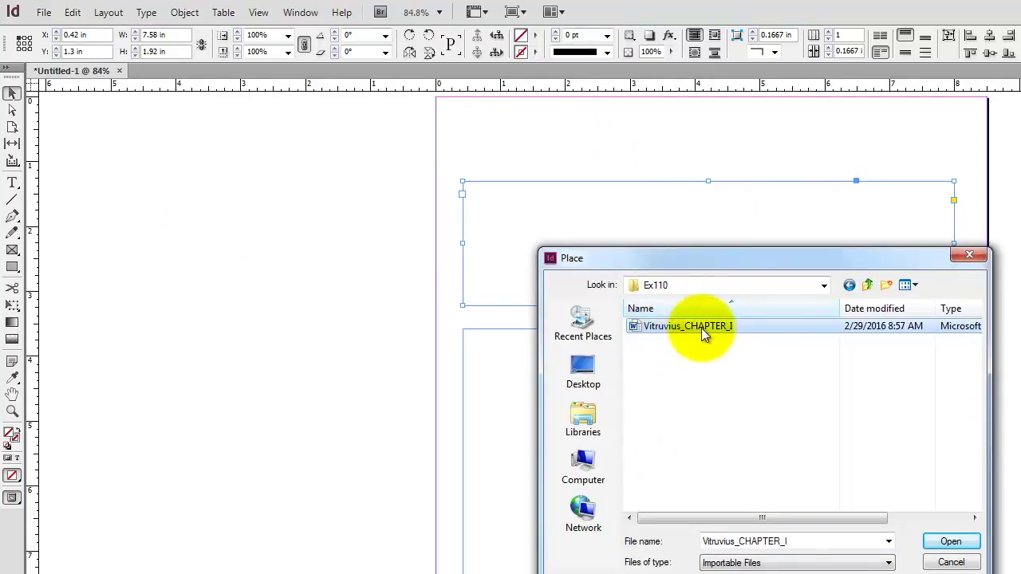
{"action": "left_click", "coordinate": [950, 541]}
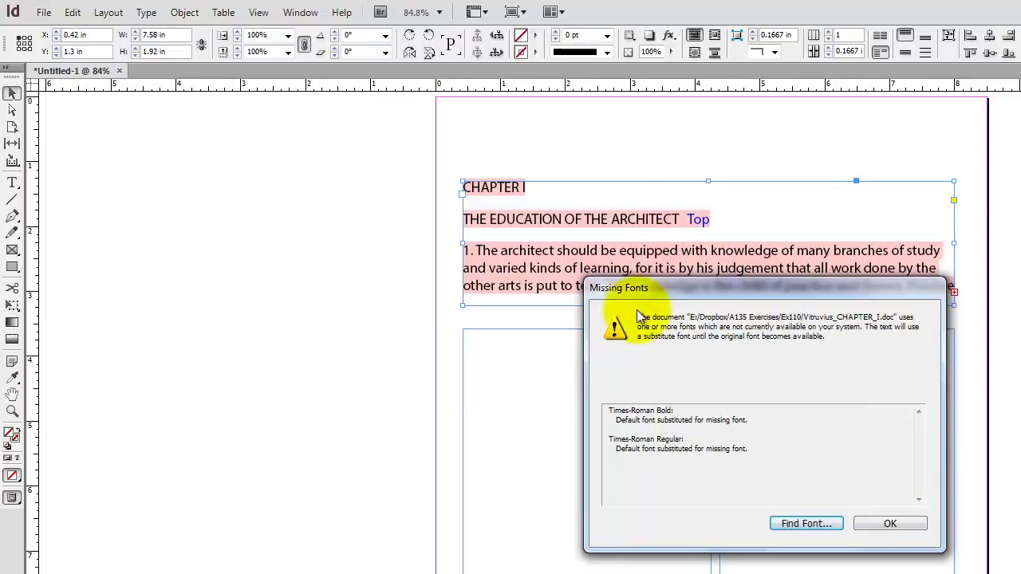
Use Find Font to replace every use of the missing Times-Roman font with Times New Roman Regular
{"action": "left_click_drag", "start_coordinate": [715, 288], "coordinate": [360, 265]}
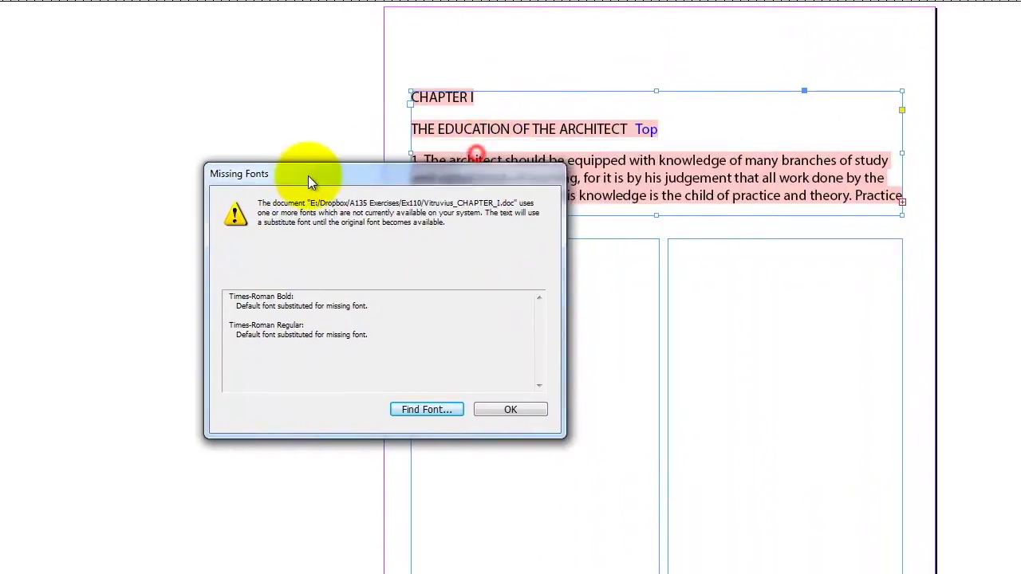
{"action": "left_click_drag", "start_coordinate": [308, 176], "coordinate": [228, 189]}
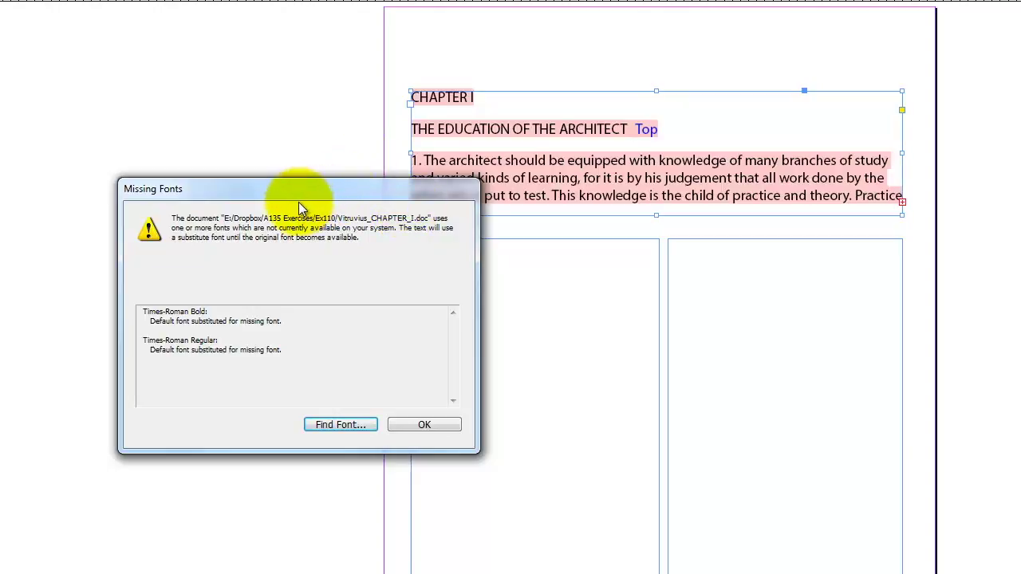
{"action": "left_click", "coordinate": [337, 422]}
{"action": "left_click", "coordinate": [576, 243]}
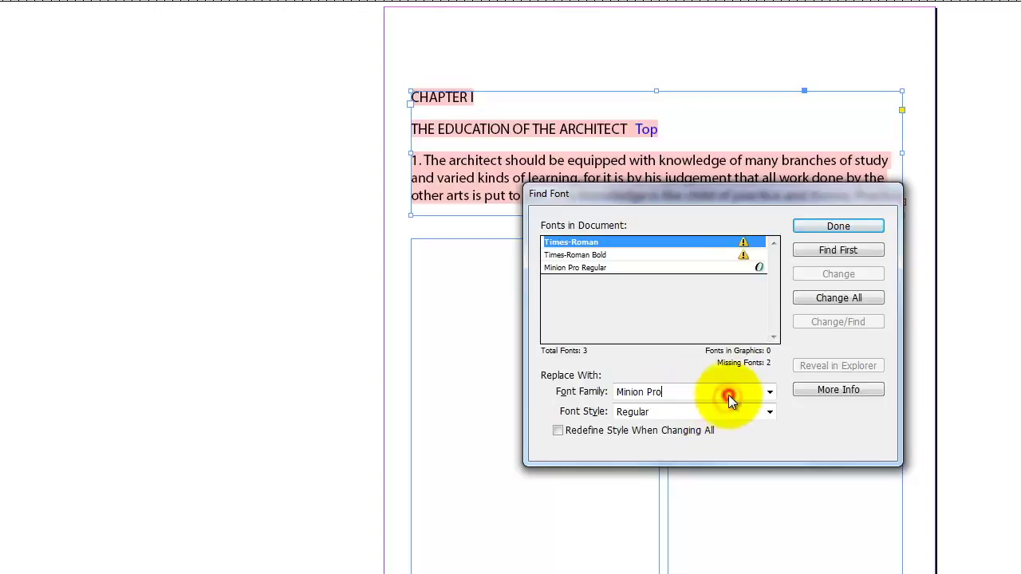
{"action": "left_click", "coordinate": [772, 394]}
{"action": "scroll", "coordinate": [726, 339], "scroll_direction": "down", "scroll_amount": 20}
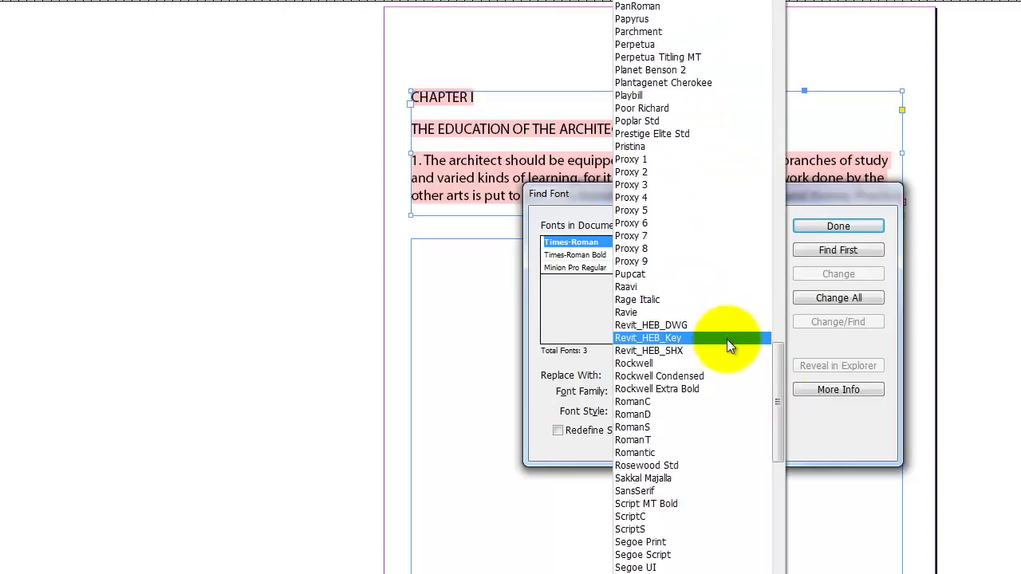
{"action": "scroll", "coordinate": [738, 310], "scroll_direction": "down", "scroll_amount": 5}
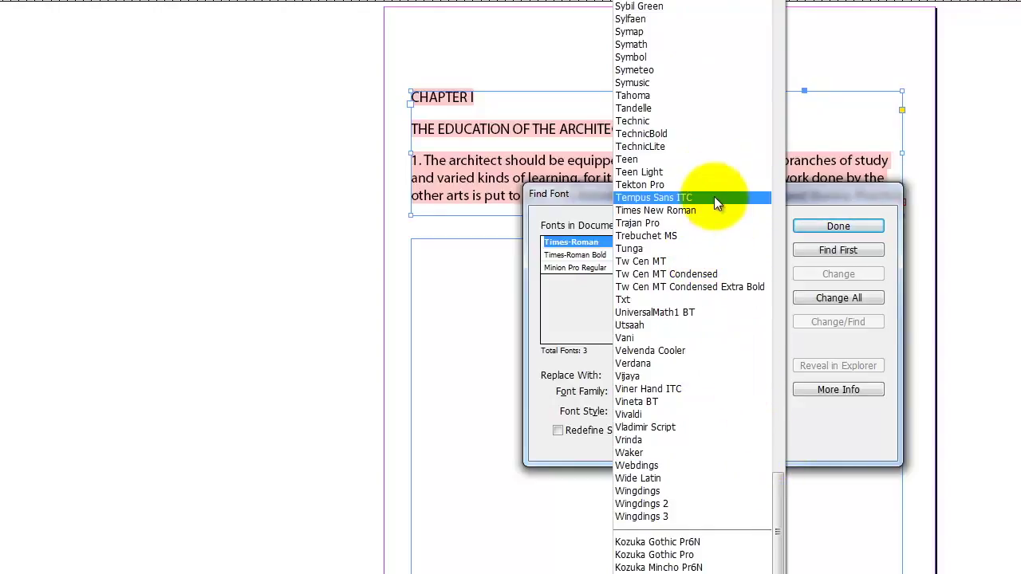
{"action": "scroll", "coordinate": [711, 208], "scroll_direction": "down", "scroll_amount": 8}
{"action": "key", "text": "Escape"}
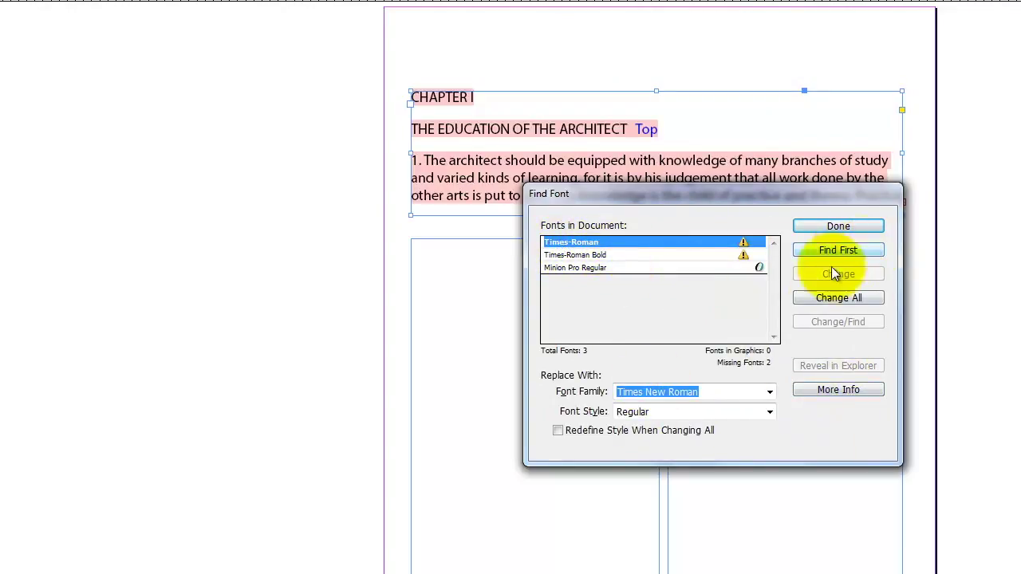
{"action": "left_click", "coordinate": [838, 298]}
Replace every use of the missing Times-Roman Bold font with Times New Roman Bold and finish the font replacement
{"action": "left_click", "coordinate": [615, 244]}
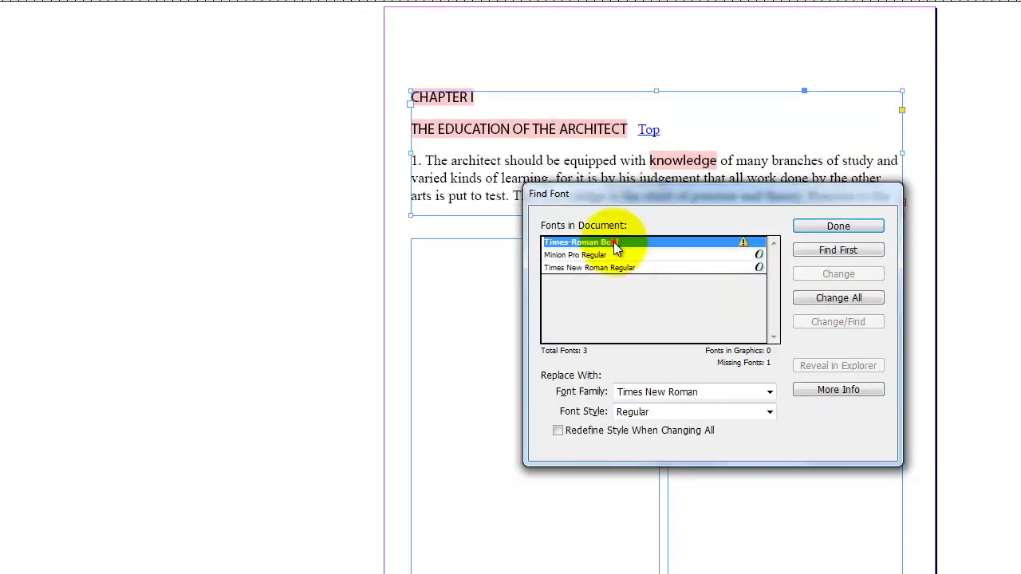
{"action": "left_click", "coordinate": [770, 391]}
{"action": "scroll", "coordinate": [772, 389], "scroll_direction": "down", "scroll_amount": 3}
{"action": "scroll", "coordinate": [746, 118], "scroll_direction": "up", "scroll_amount": 2}
{"action": "scroll", "coordinate": [746, 110], "scroll_direction": "up", "scroll_amount": 1}
{"action": "key", "text": "Escape"}
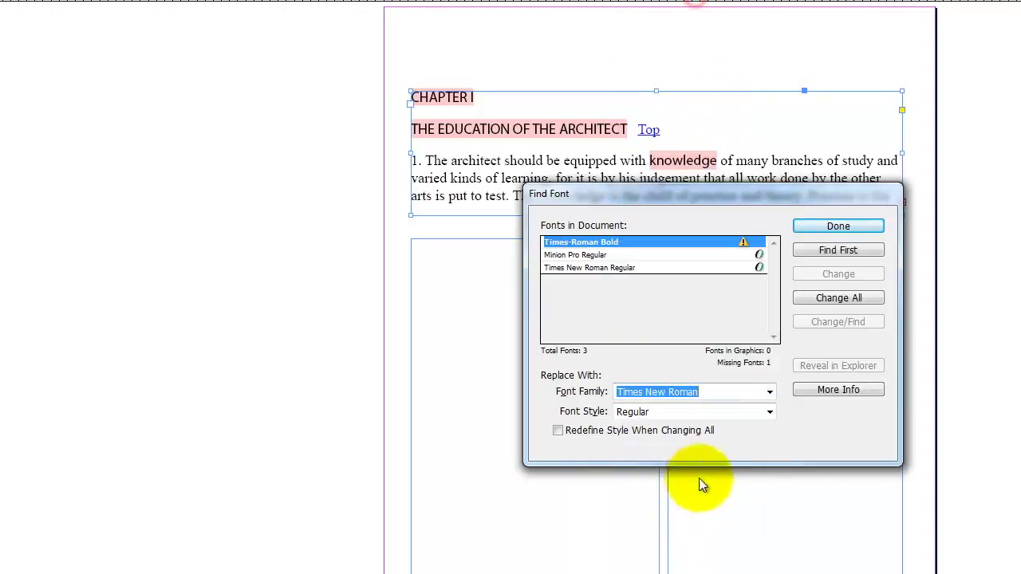
{"action": "left_click", "coordinate": [770, 411]}
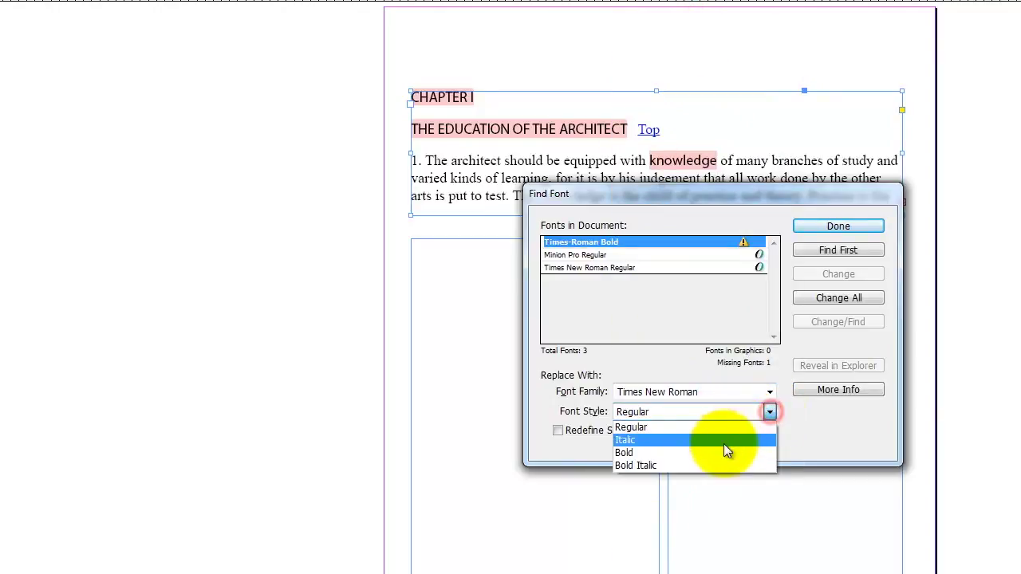
{"action": "left_click", "coordinate": [721, 454]}
{"action": "left_click", "coordinate": [837, 300]}
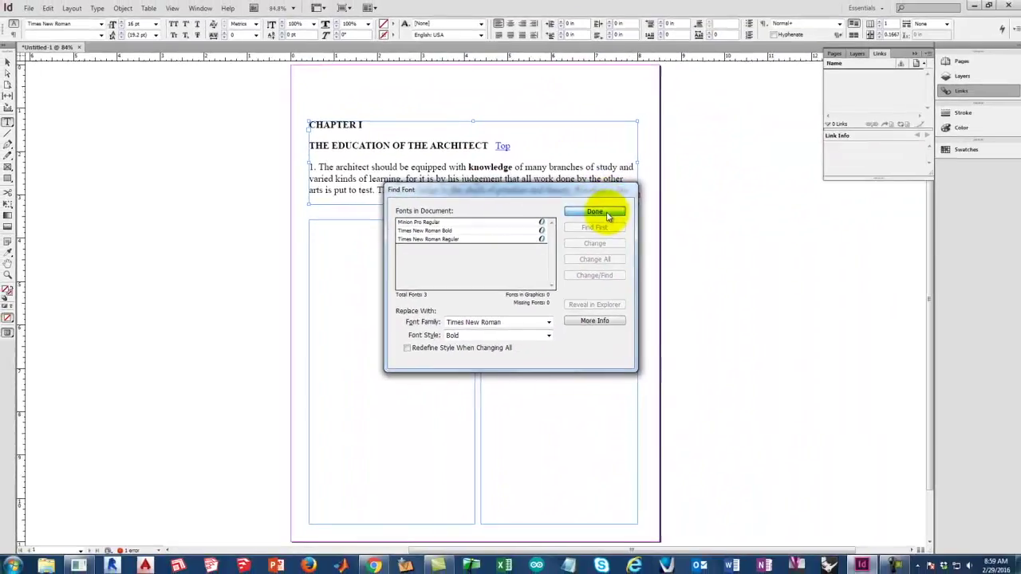
{"action": "left_click", "coordinate": [595, 212]}
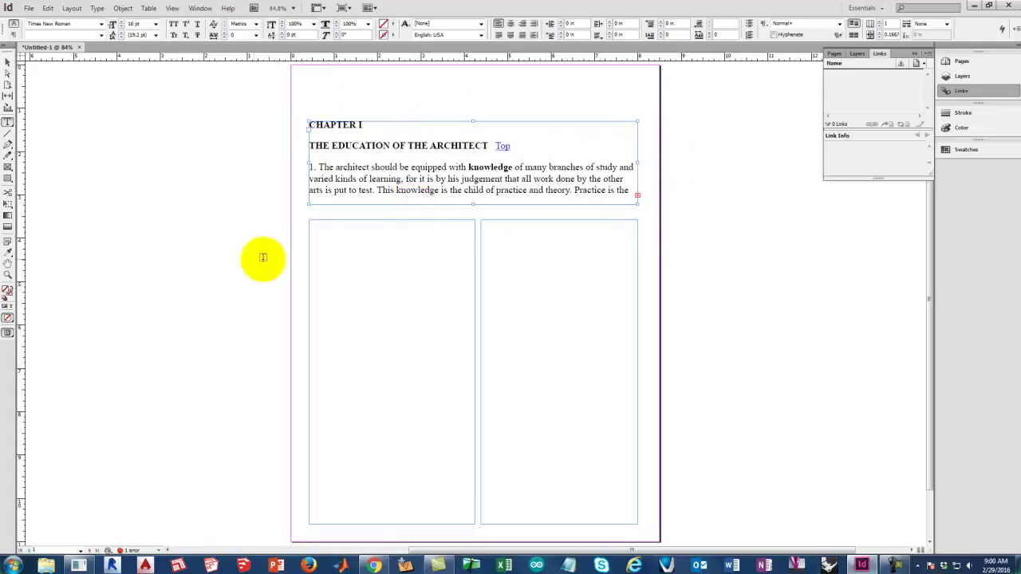
Open the Vitruvius_CHAPTER_I document from the Bluestone drive's Dropbox, A135 Exercises, Ex110 folder in Word
{"action": "left_click", "coordinate": [15, 561]}
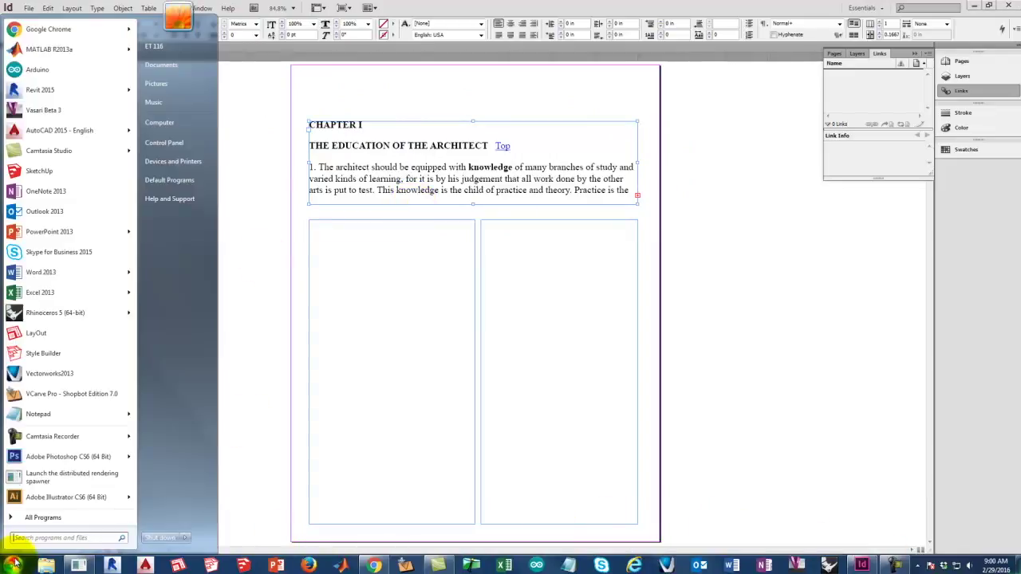
{"action": "left_click", "coordinate": [169, 126]}
{"action": "double_click", "coordinate": [558, 87]}
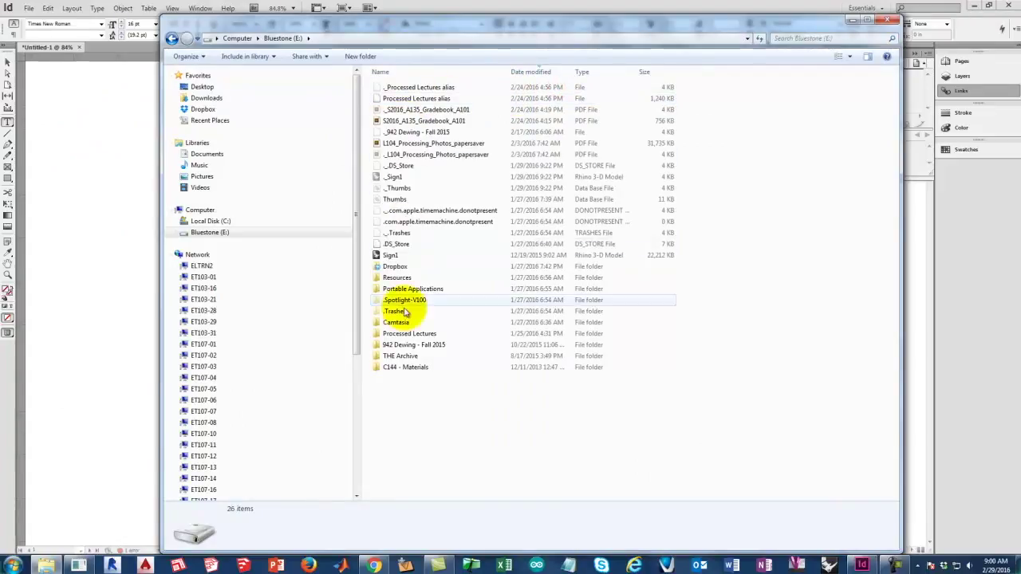
{"action": "double_click", "coordinate": [391, 265]}
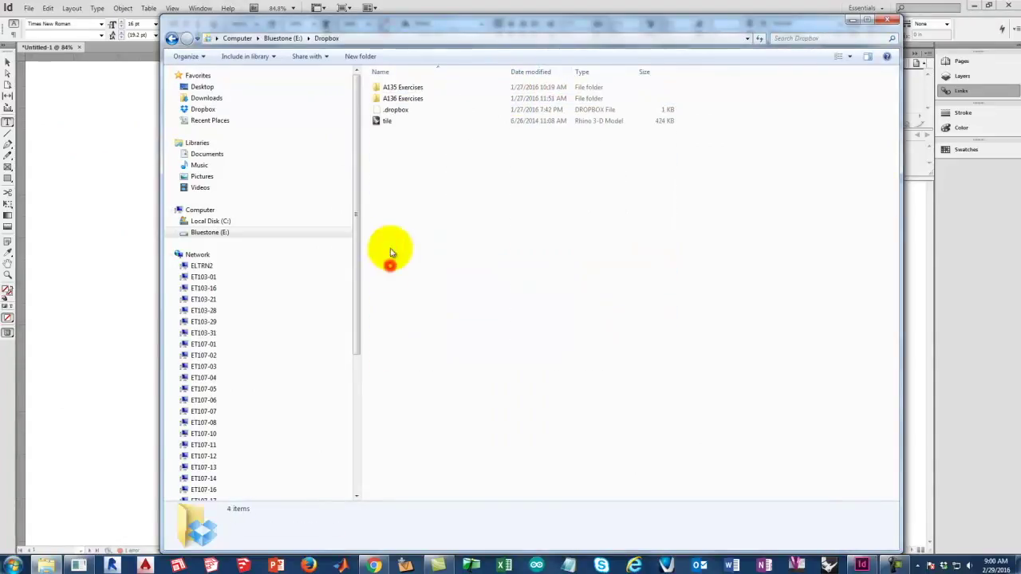
{"action": "double_click", "coordinate": [404, 88]}
{"action": "left_click", "coordinate": [389, 167]}
{"action": "double_click", "coordinate": [389, 167]}
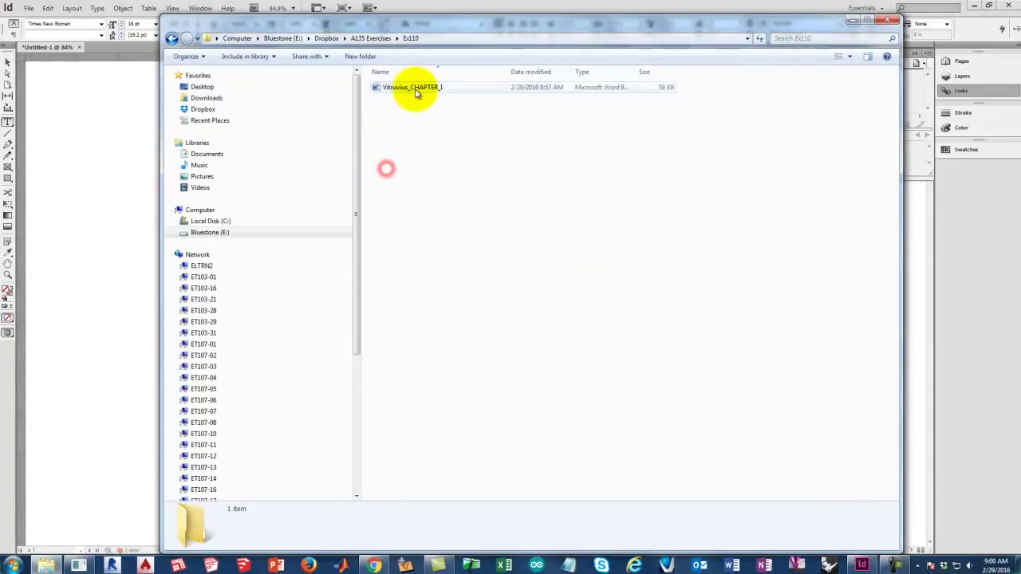
{"action": "double_click", "coordinate": [413, 87]}
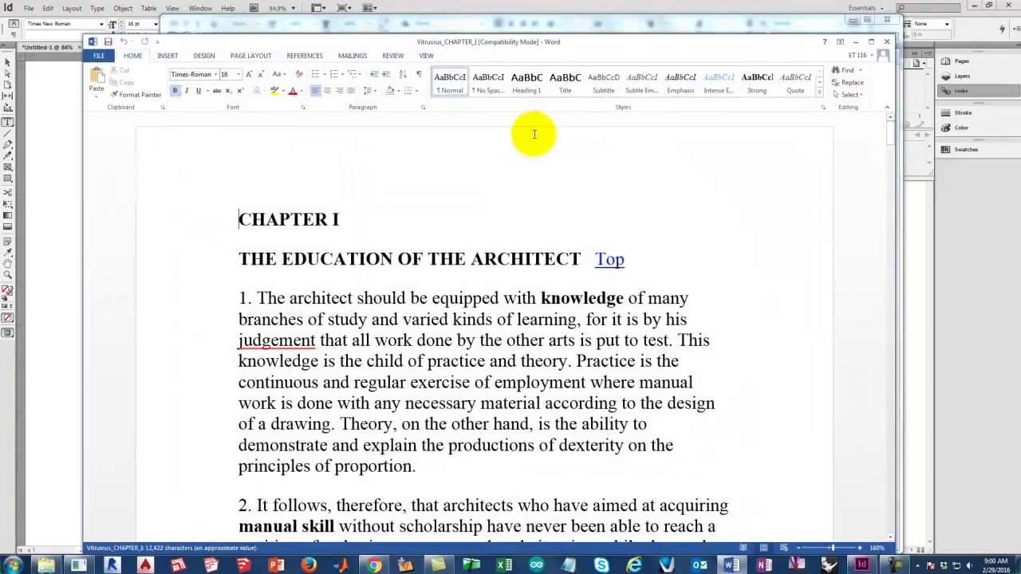
Skim the full chapter text in the Word document, put it and the folder window away, and return to the InDesign layout
{"action": "scroll", "coordinate": [396, 283], "scroll_direction": "up", "scroll_amount": 6}
{"action": "scroll", "coordinate": [396, 283], "scroll_direction": "down", "scroll_amount": 16}
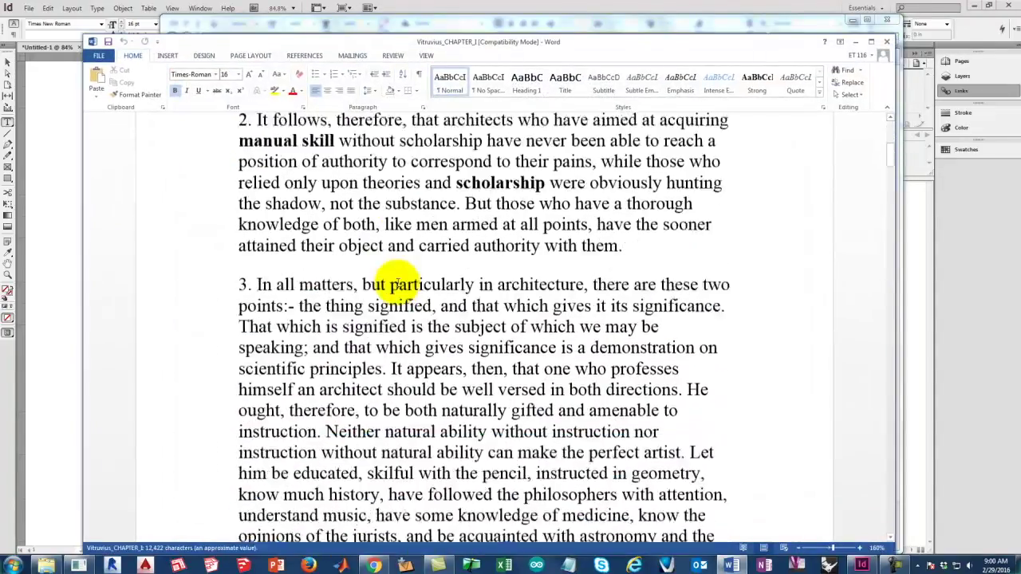
{"action": "scroll", "coordinate": [396, 281], "scroll_direction": "down", "scroll_amount": 16}
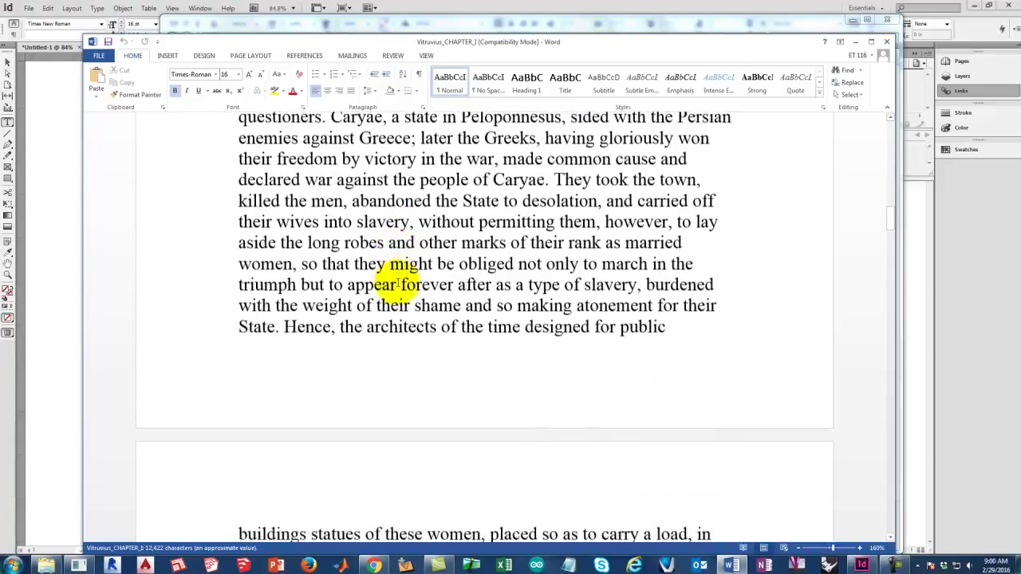
{"action": "scroll", "coordinate": [397, 281], "scroll_direction": "down", "scroll_amount": 3}
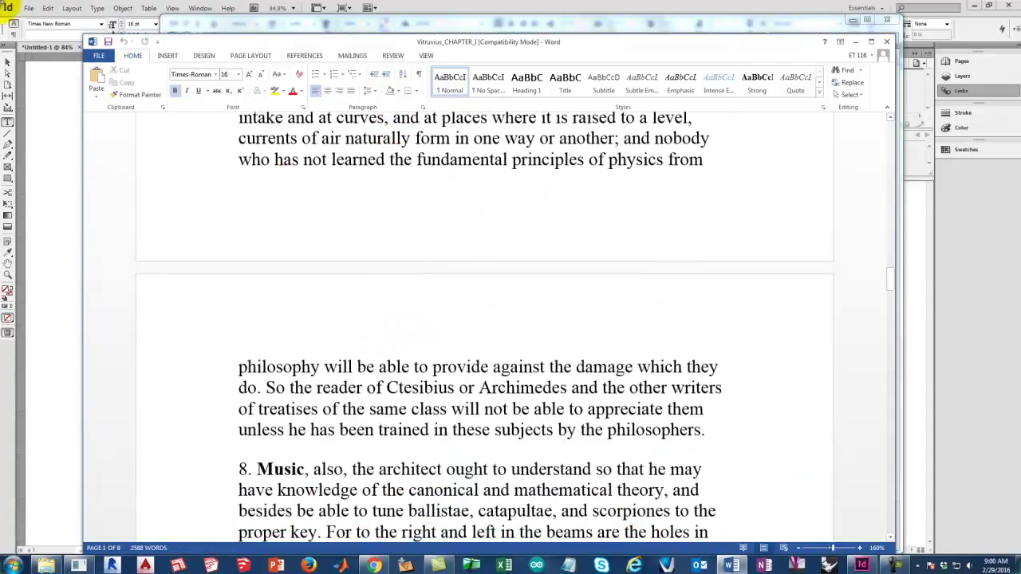
{"action": "left_click", "coordinate": [856, 42]}
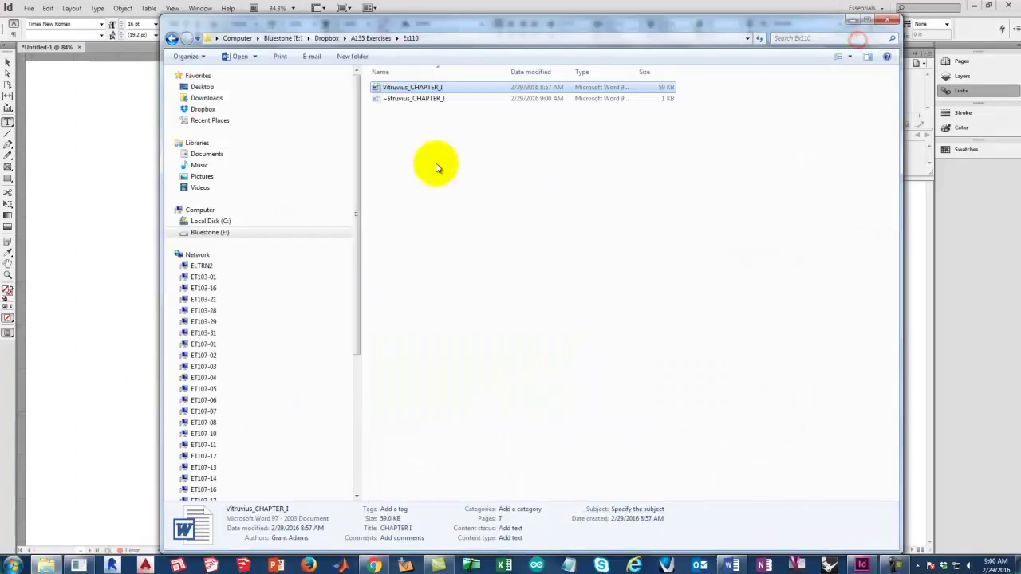
{"action": "left_click", "coordinate": [802, 10]}
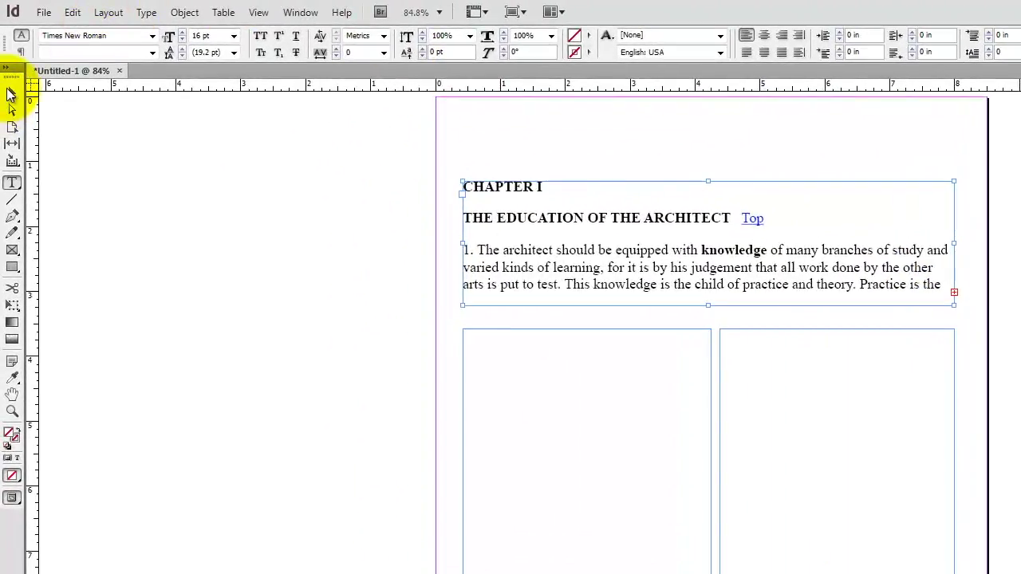
Thread the wide frame's overset text into the left column frame and on into the right column frame, and deselect
{"action": "left_click", "coordinate": [11, 94]}
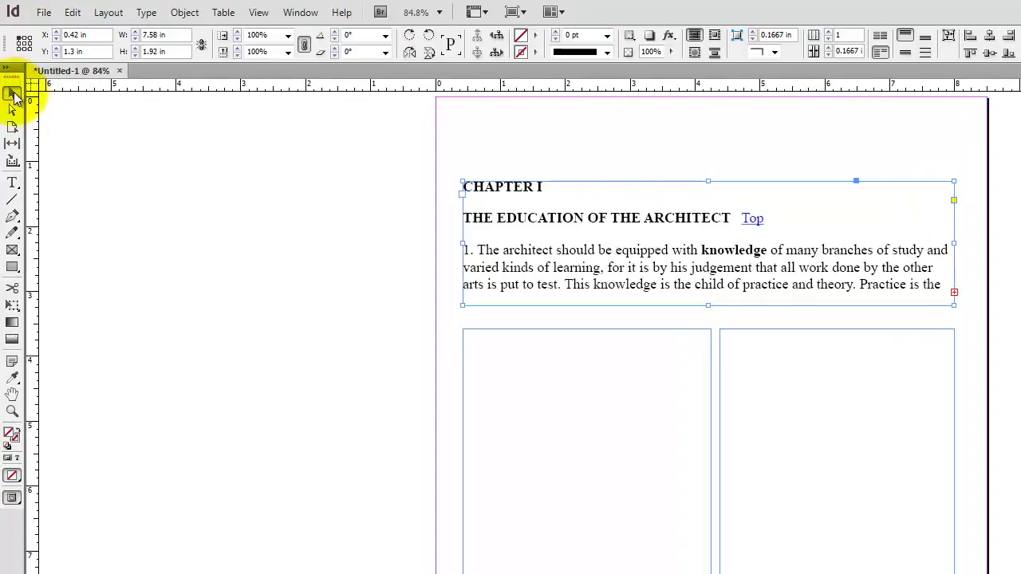
{"action": "left_click", "coordinate": [955, 295]}
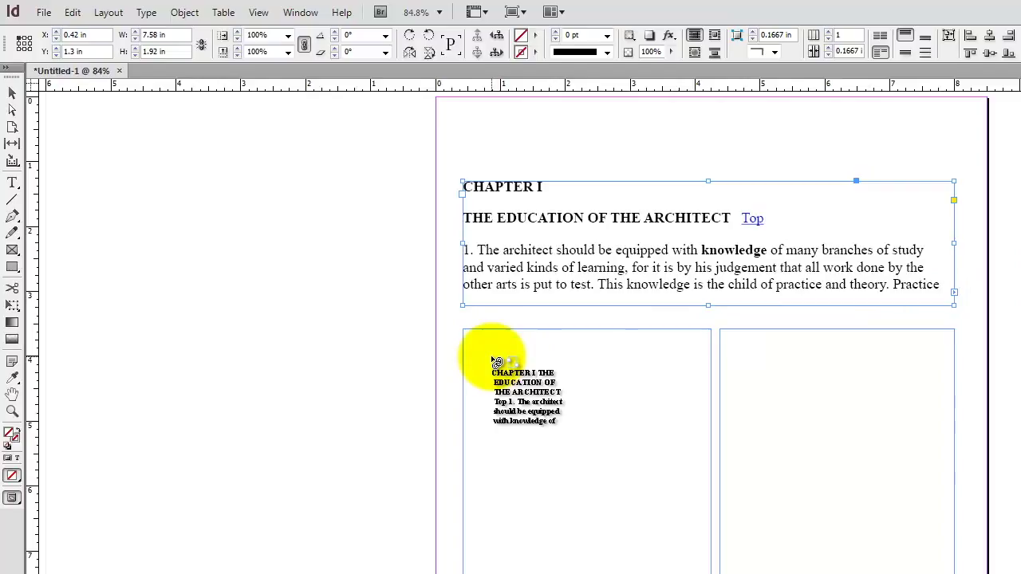
{"action": "left_click", "coordinate": [493, 361]}
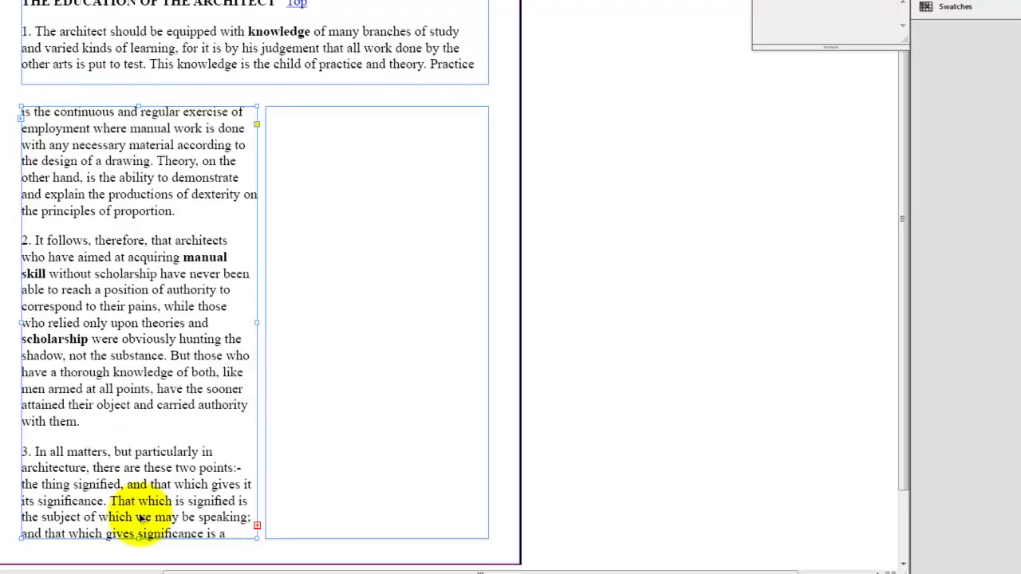
{"action": "left_click", "coordinate": [256, 527]}
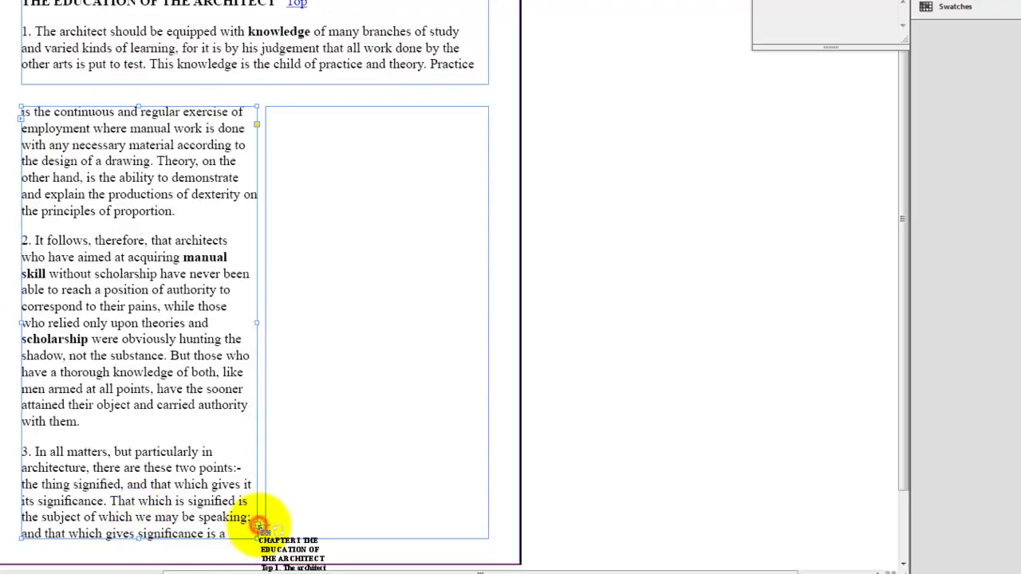
{"action": "left_click", "coordinate": [303, 141]}
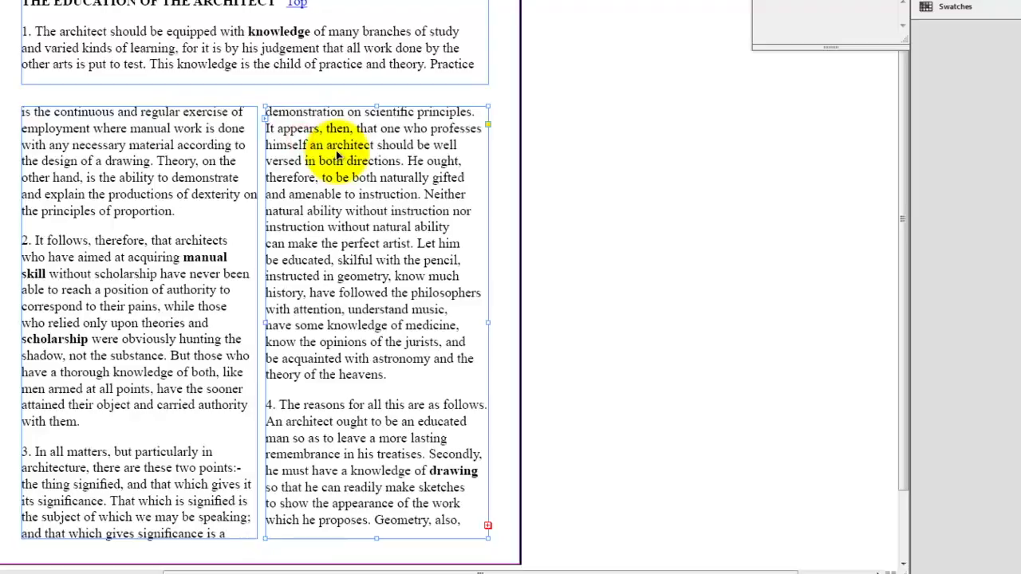
{"action": "key", "text": "ctrl+shift+a"}
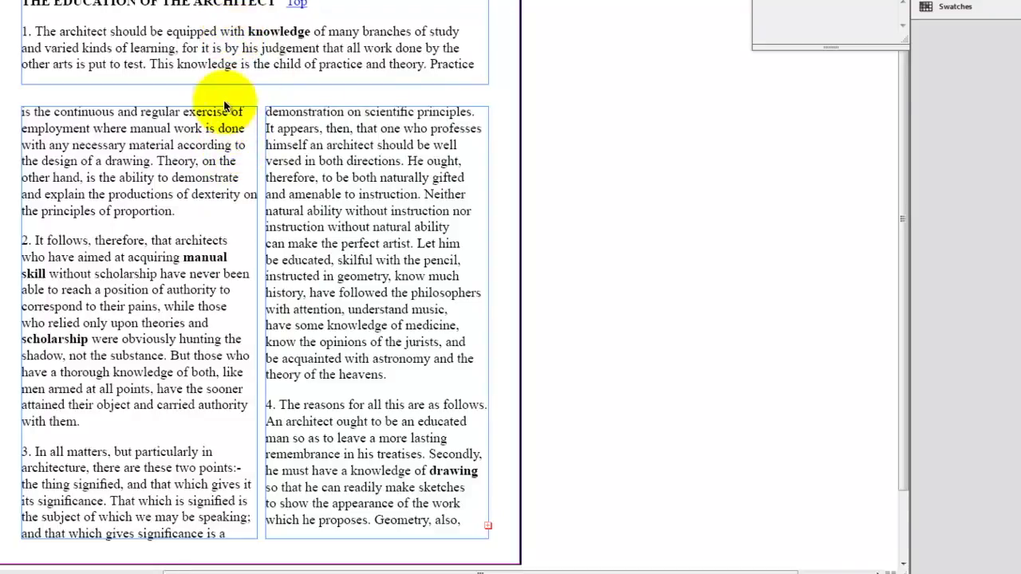
Extend the wide upper frame downward to about 2.14 in high and narrow the left column frame to about 3.62 in
{"action": "left_click", "coordinate": [269, 50]}
{"action": "left_click_drag", "start_coordinate": [255, 85], "coordinate": [256, 97]}
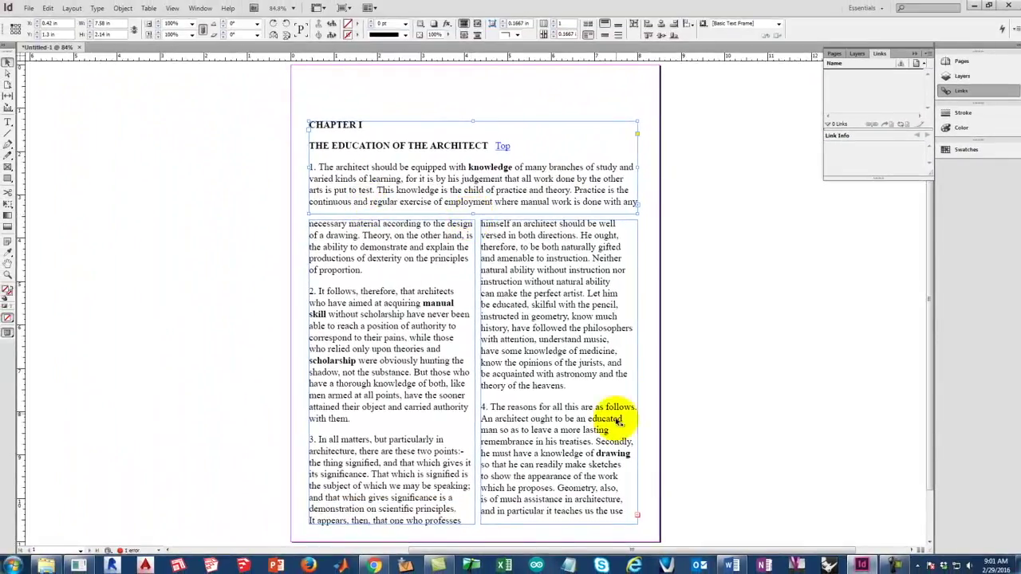
{"action": "left_click", "coordinate": [396, 295]}
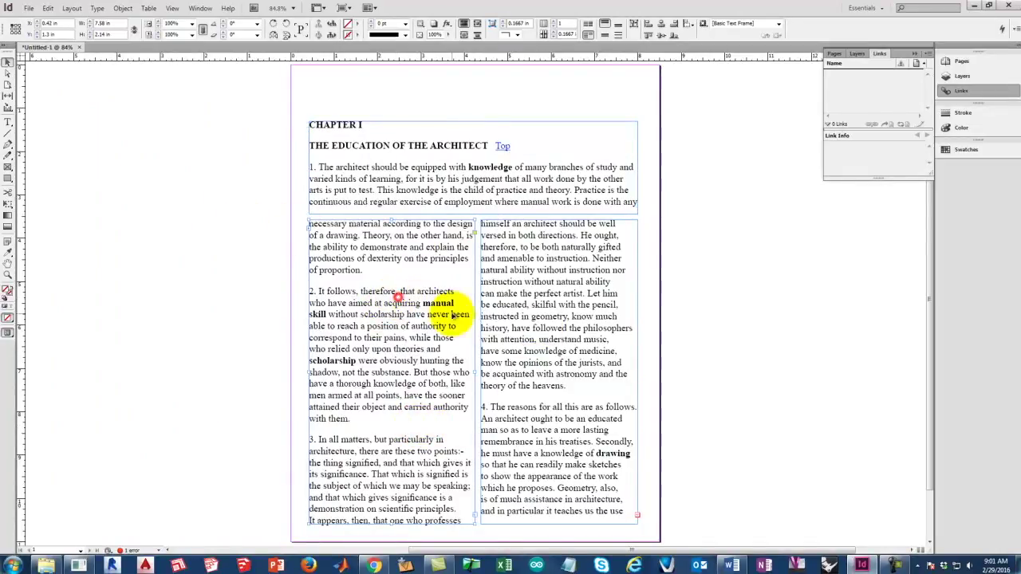
{"action": "mouse_move", "coordinate": [476, 373]}
{"action": "left_mouse_down"}
{"action": "mouse_move", "coordinate": [447, 375]}
{"action": "mouse_move", "coordinate": [466, 372]}
{"action": "left_mouse_up"}
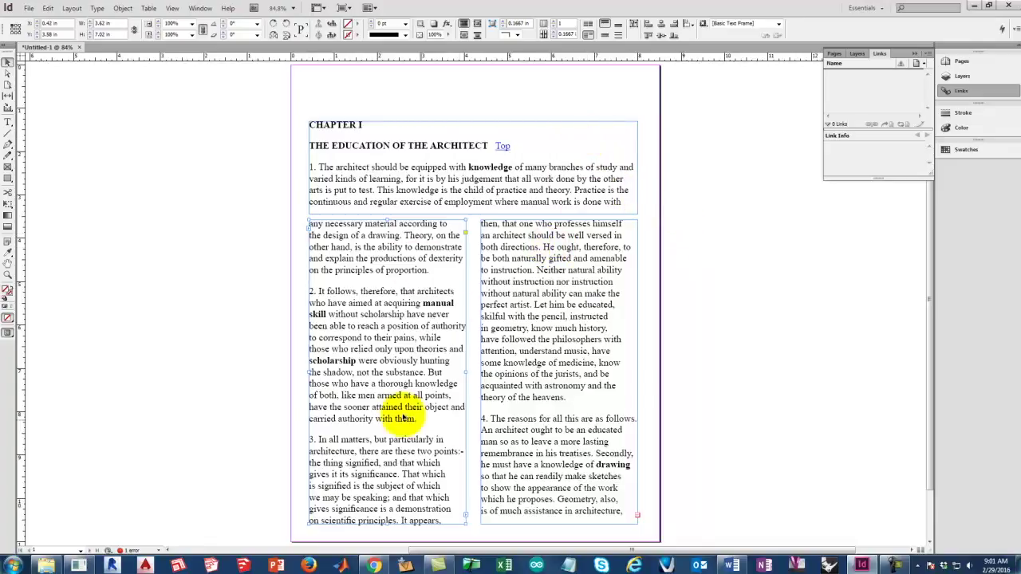
Delete the right column frame and widen the left one to about 7.6 in, matching the upper frame's right edge
{"action": "left_click", "coordinate": [513, 242]}
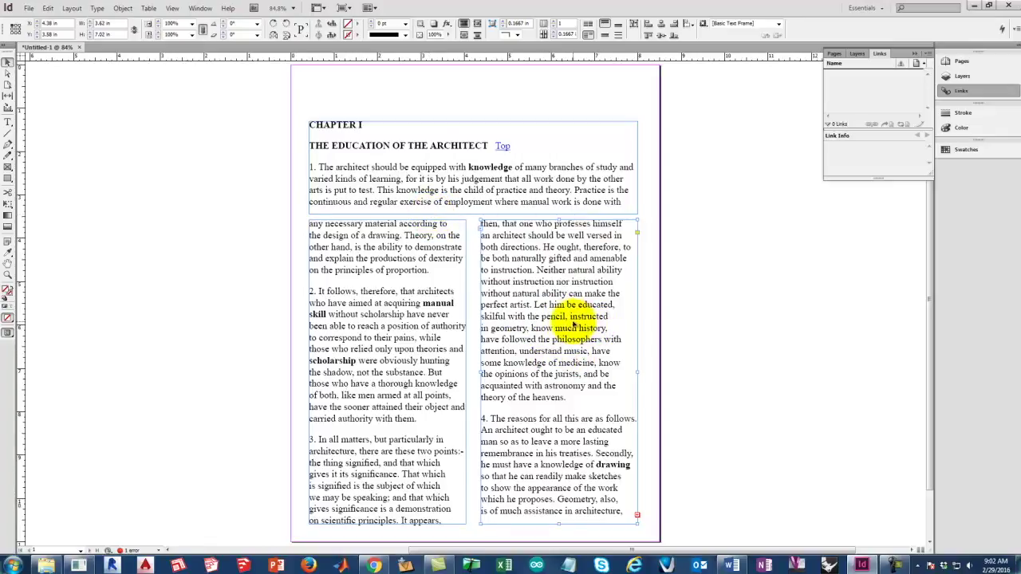
{"action": "key", "text": "Delete"}
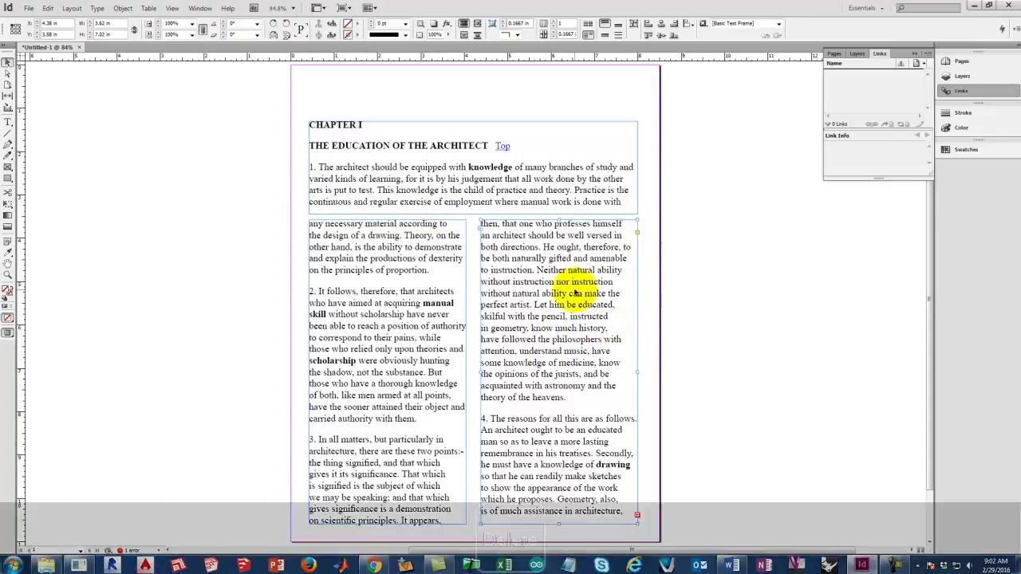
{"action": "left_click", "coordinate": [465, 307]}
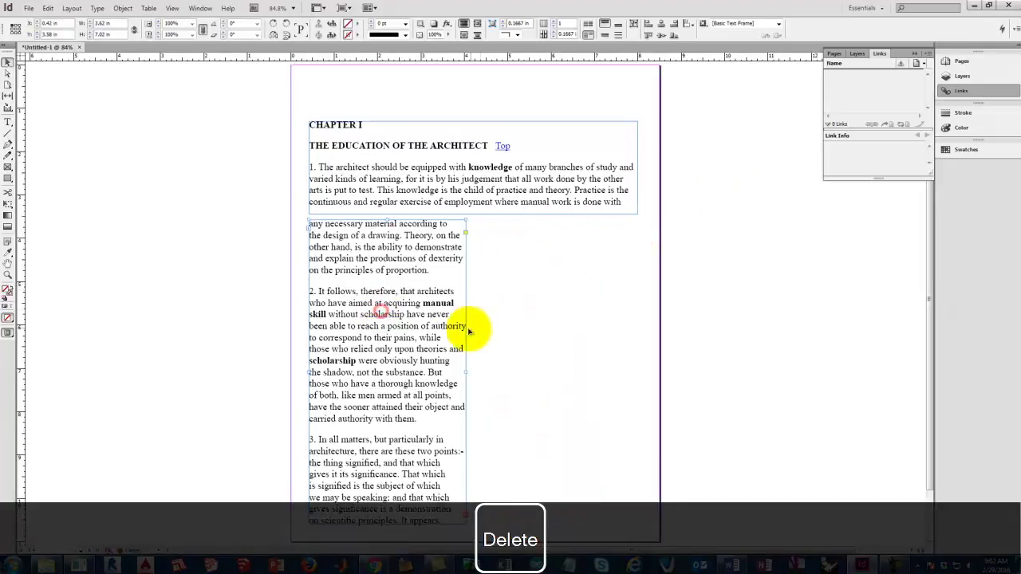
{"action": "left_click_drag", "start_coordinate": [464, 375], "coordinate": [639, 359]}
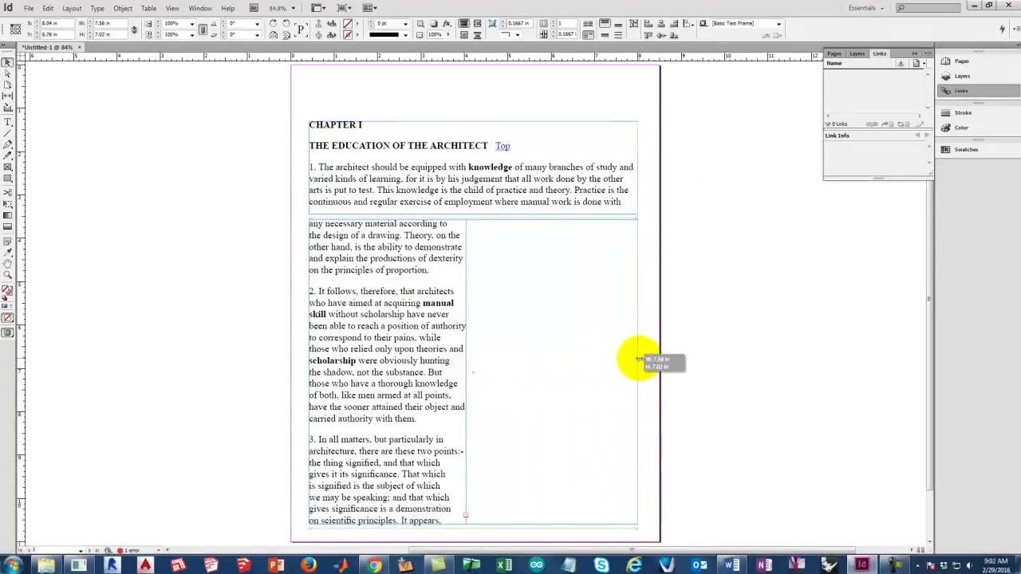
{"action": "left_click", "coordinate": [713, 319]}
Shorten the upper frame to about 0.8 in around the headings and extend the body frame upward to about 8.14 in high
{"action": "left_click", "coordinate": [498, 198]}
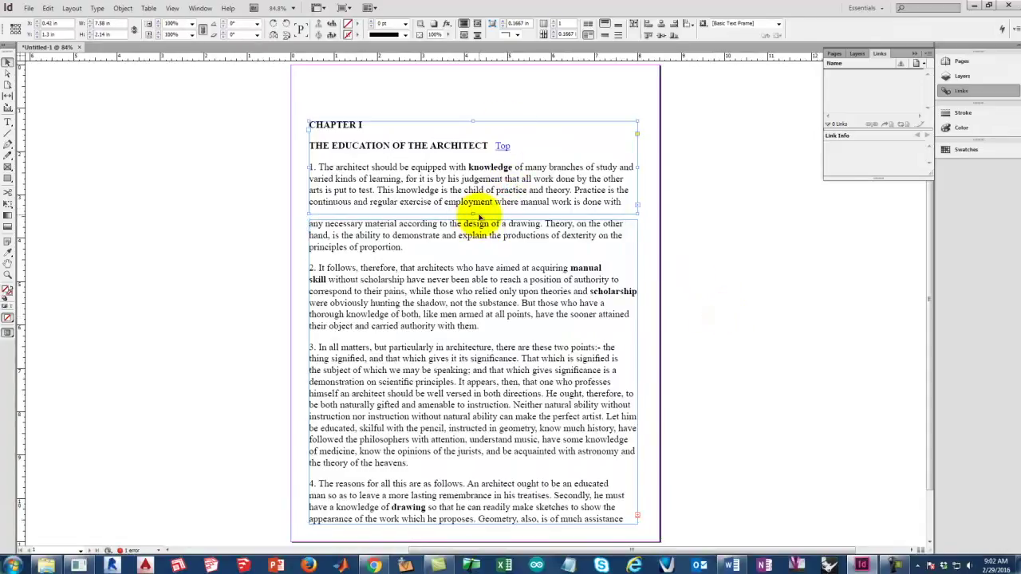
{"action": "left_click_drag", "start_coordinate": [472, 214], "coordinate": [474, 158]}
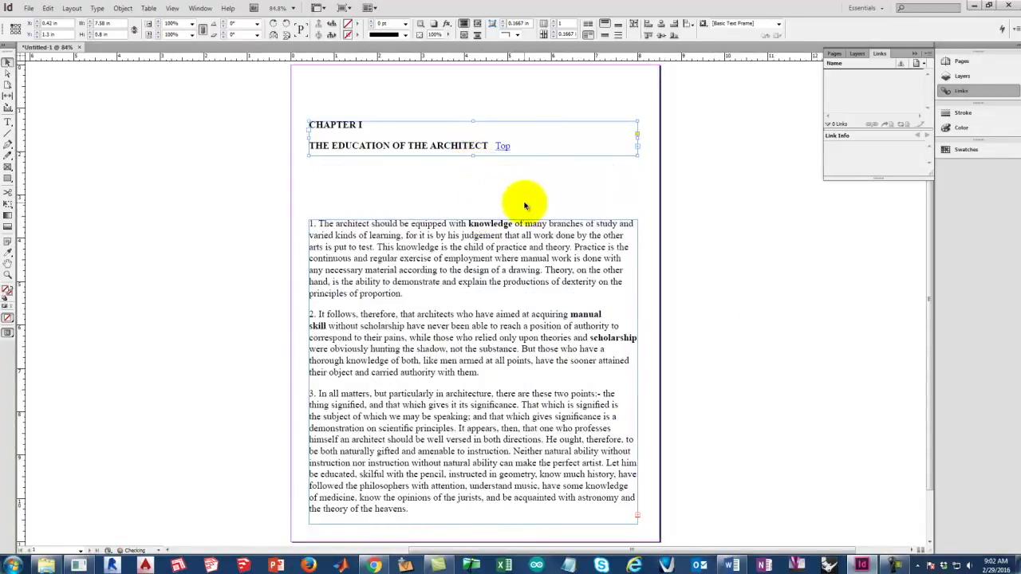
{"action": "left_click", "coordinate": [484, 235]}
{"action": "left_click_drag", "start_coordinate": [472, 220], "coordinate": [469, 172]}
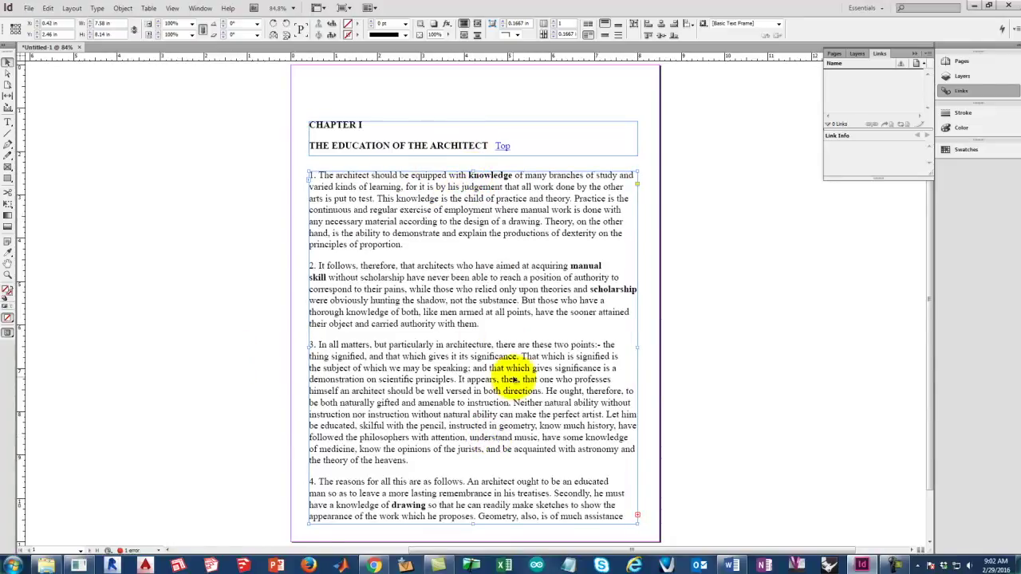
{"action": "left_click", "coordinate": [249, 194]}
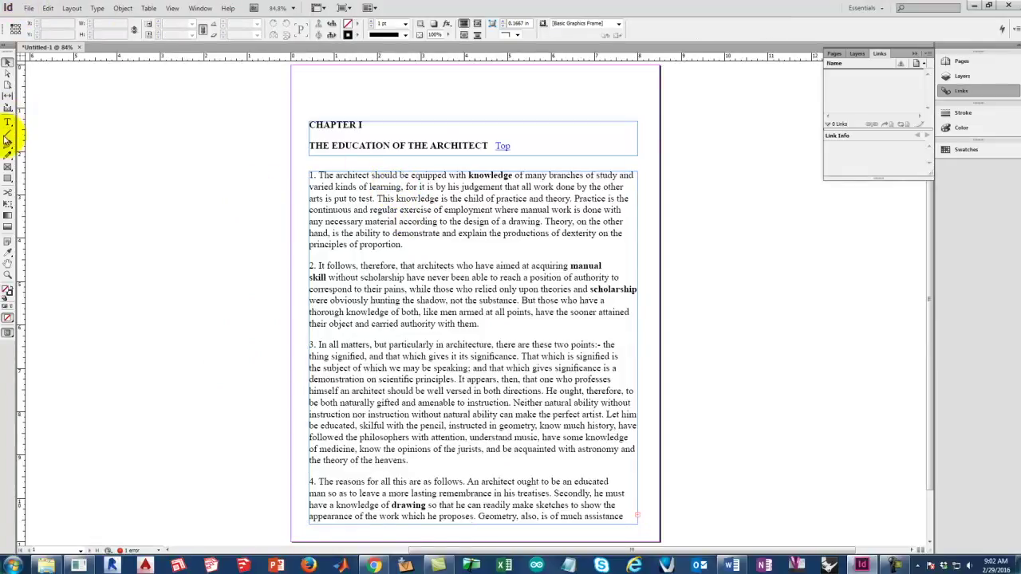
Draw an image frame about 3.66 by 3.58 in over the body text's right side and place the Ex109 tractor photo in it
{"action": "left_click", "coordinate": [8, 165]}
{"action": "left_click_drag", "start_coordinate": [652, 231], "coordinate": [494, 384]}
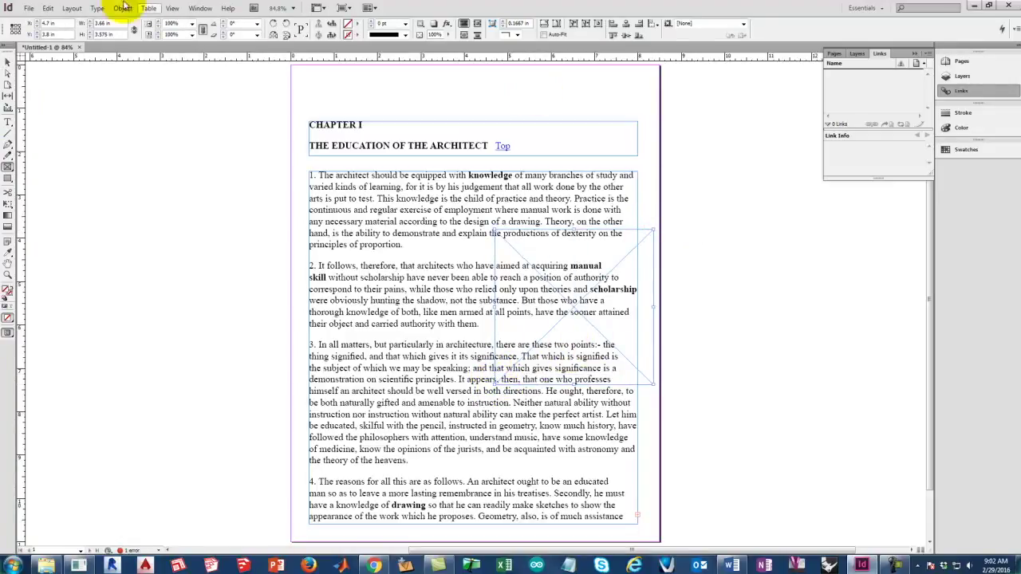
{"action": "left_click", "coordinate": [33, 11]}
{"action": "left_click", "coordinate": [56, 166]}
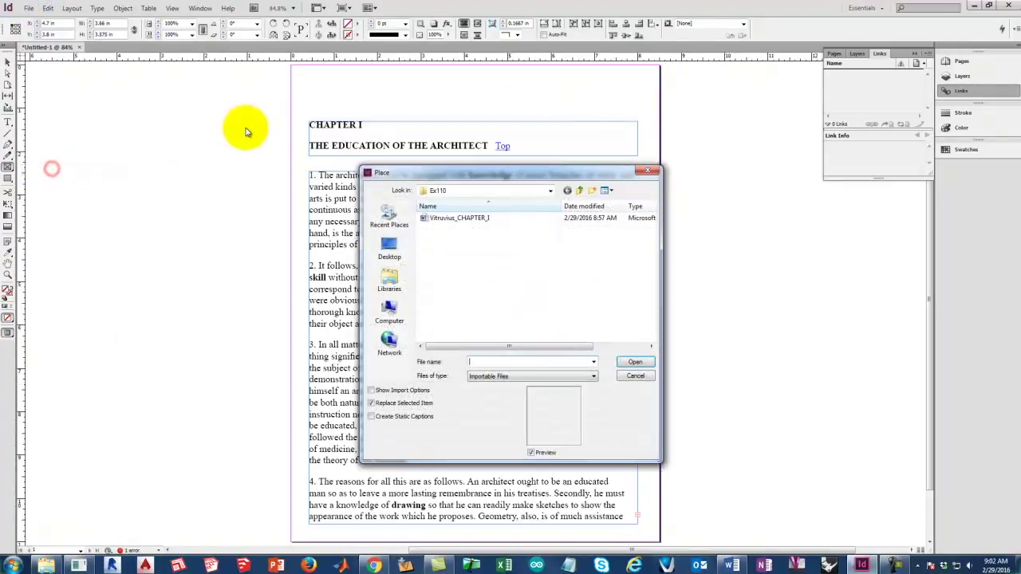
{"action": "left_click", "coordinate": [579, 190]}
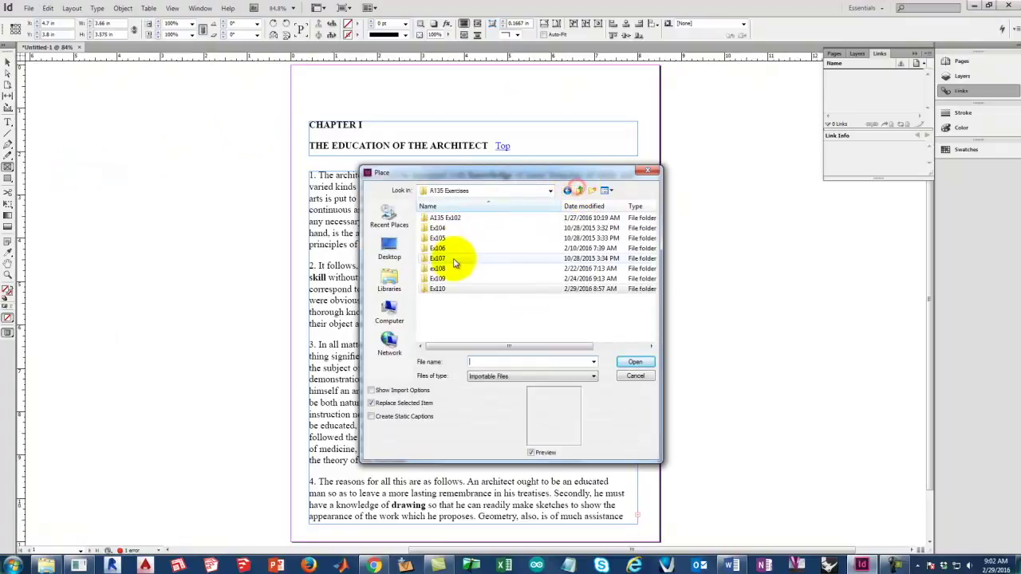
{"action": "double_click", "coordinate": [445, 279]}
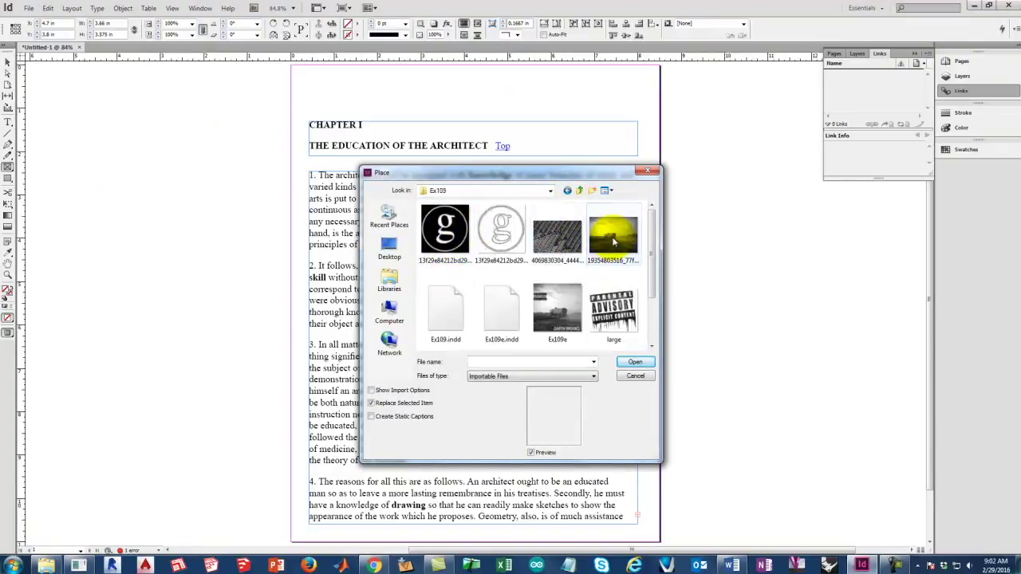
{"action": "left_click", "coordinate": [613, 233]}
{"action": "left_click", "coordinate": [635, 362]}
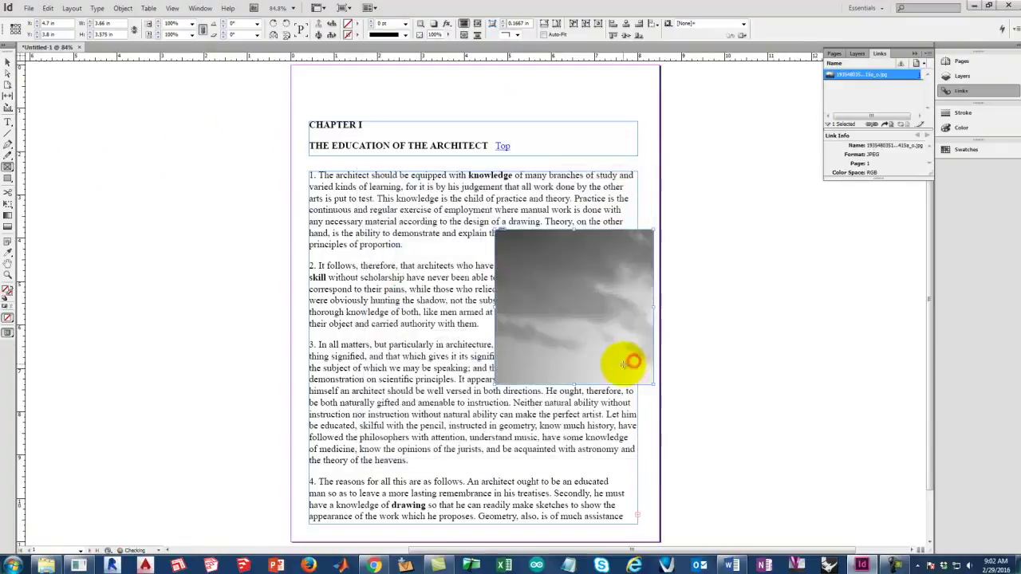
Fit the photo with Fill Frame Proportionally and select the body text frame
{"action": "right_click", "coordinate": [570, 288]}
{"action": "mouse_move", "coordinate": [600, 417]}
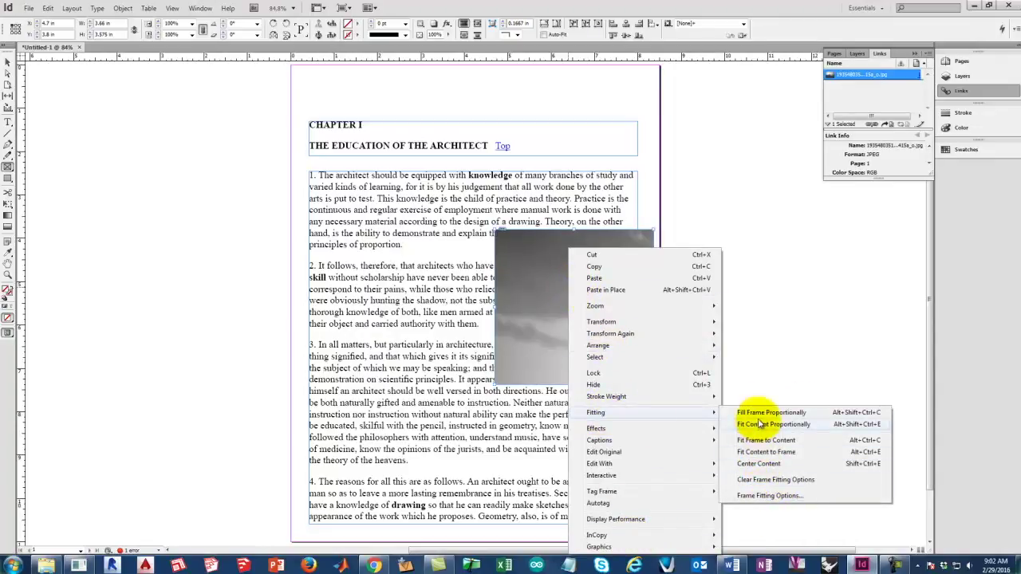
{"action": "left_click", "coordinate": [760, 413]}
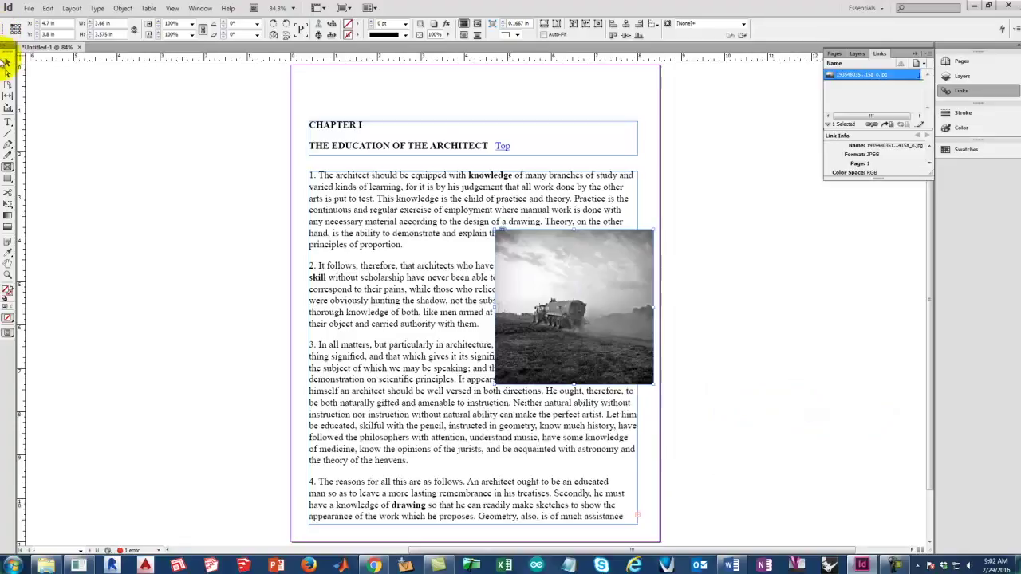
{"action": "left_click", "coordinate": [431, 286]}
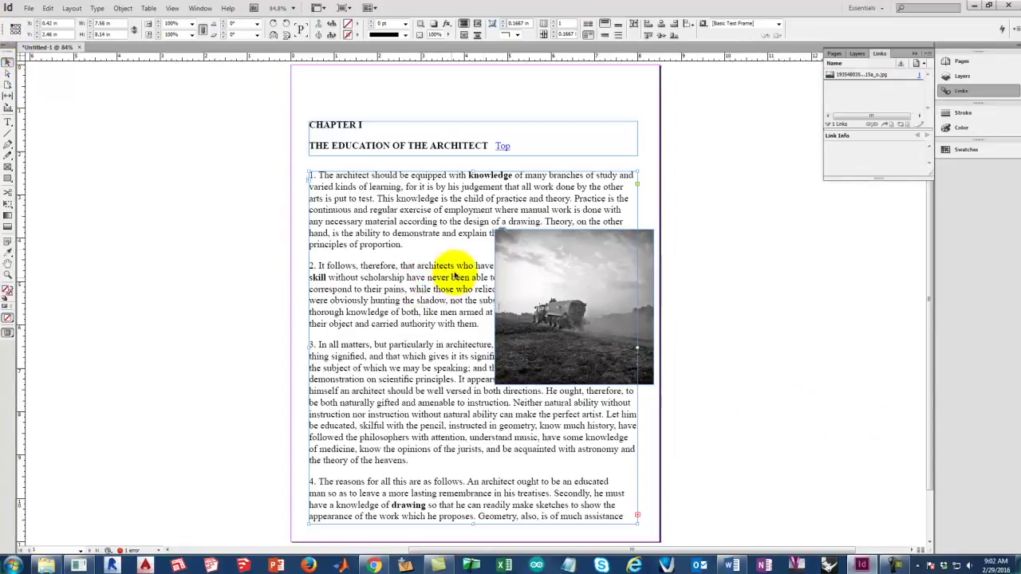
Switch to the Typography workspace and set the tractor photo's text wrap to Wrap around bounding box
{"action": "left_click", "coordinate": [731, 277]}
{"action": "left_click", "coordinate": [642, 260]}
{"action": "left_click", "coordinate": [645, 260]}
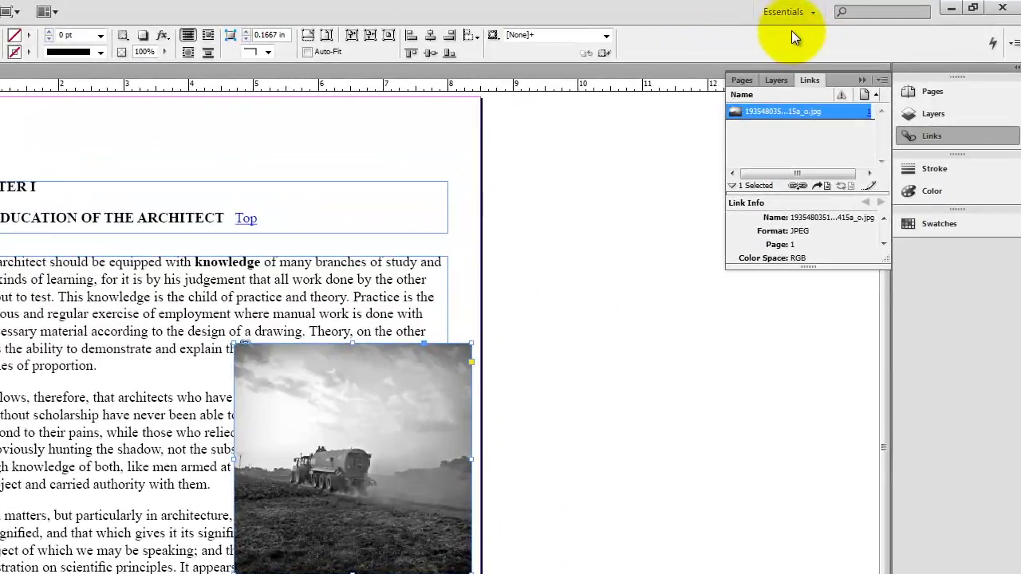
{"action": "left_click", "coordinate": [814, 9]}
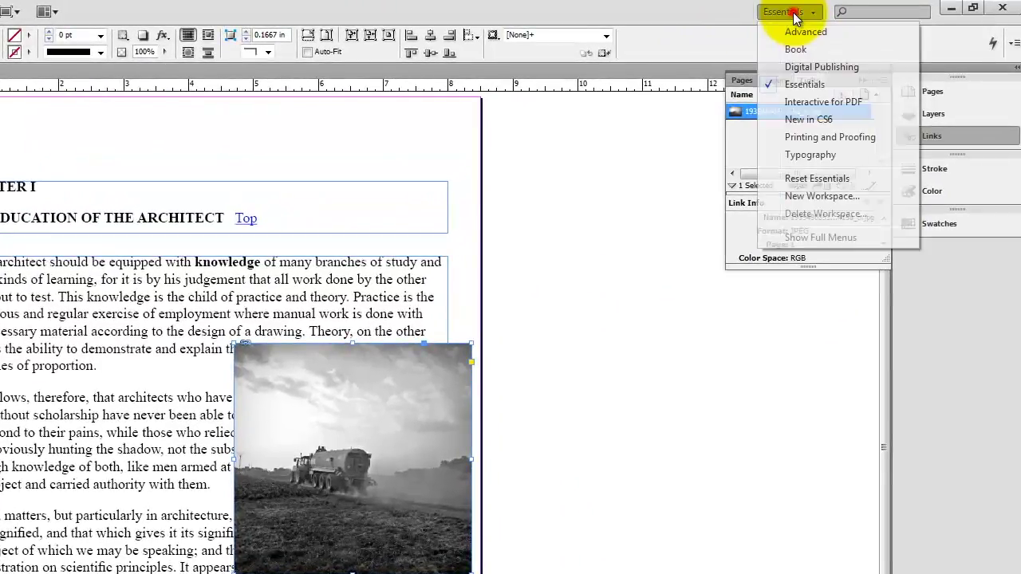
{"action": "left_click", "coordinate": [804, 156]}
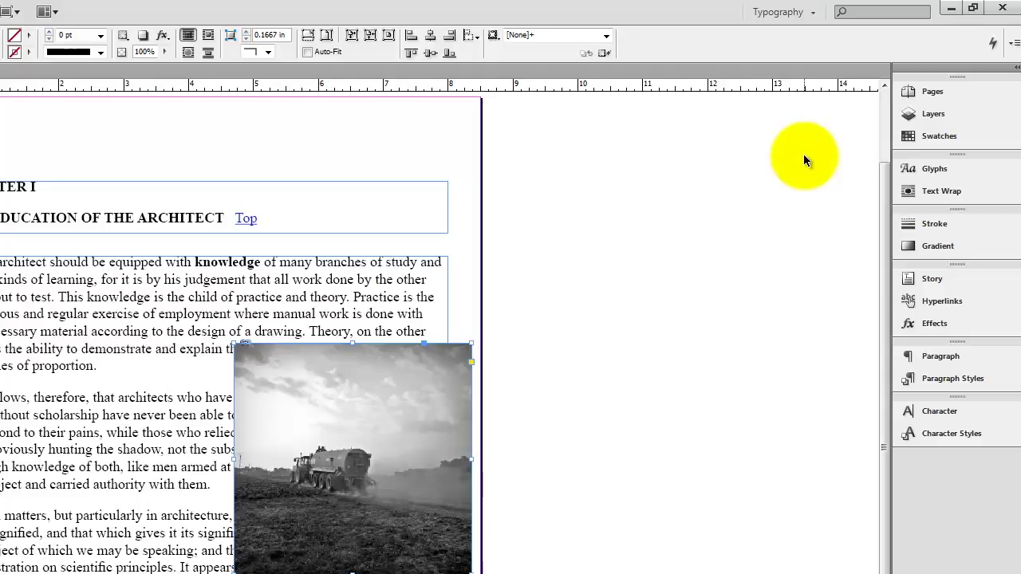
{"action": "left_click", "coordinate": [933, 192]}
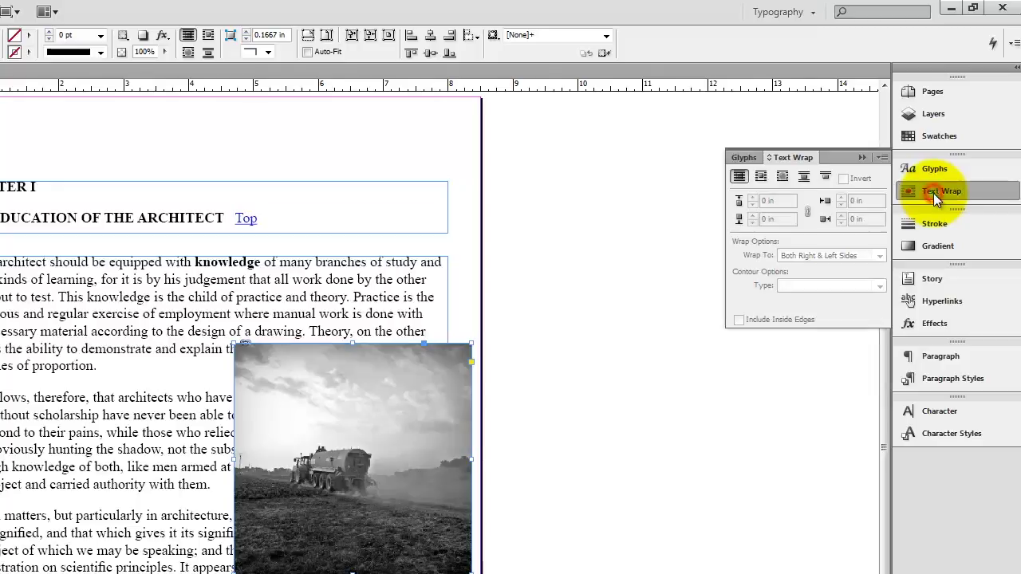
{"action": "left_click", "coordinate": [761, 176]}
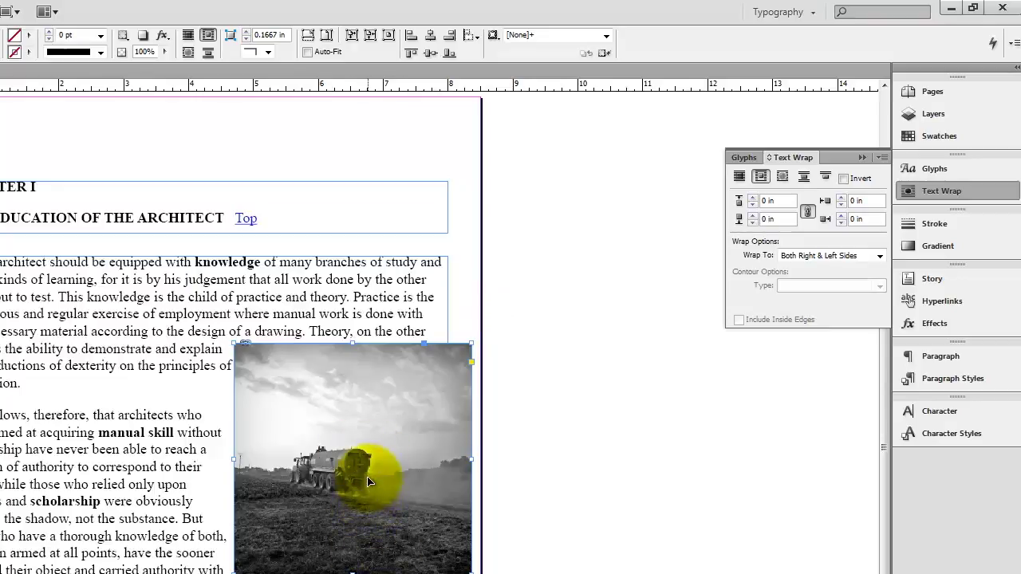
Try the wrapped photo at several positions over the body text, ending over its left edge
{"action": "left_click", "coordinate": [552, 375]}
{"action": "left_click_drag", "start_coordinate": [307, 414], "coordinate": [97, 555]}
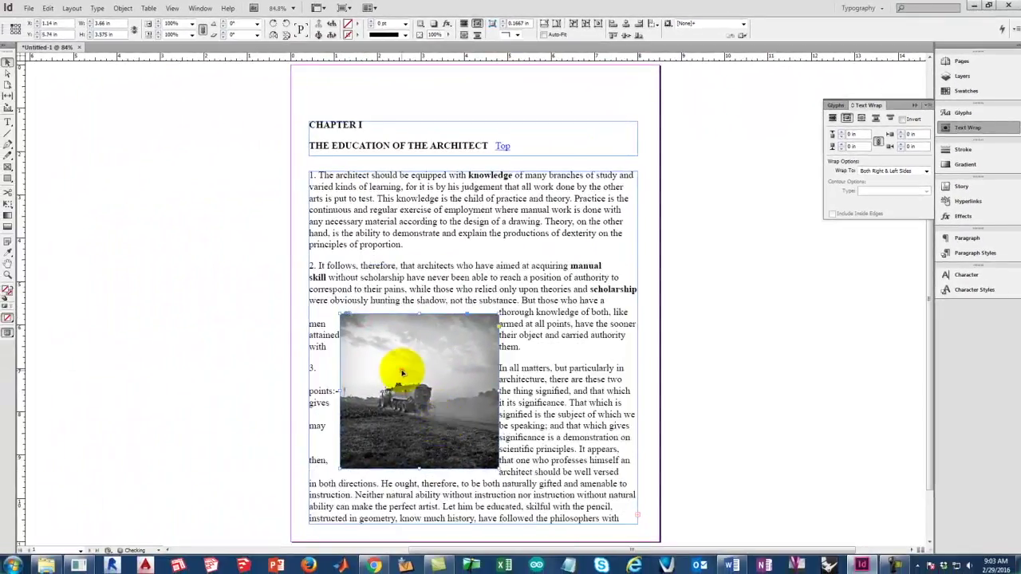
{"action": "left_click_drag", "start_coordinate": [402, 373], "coordinate": [580, 251]}
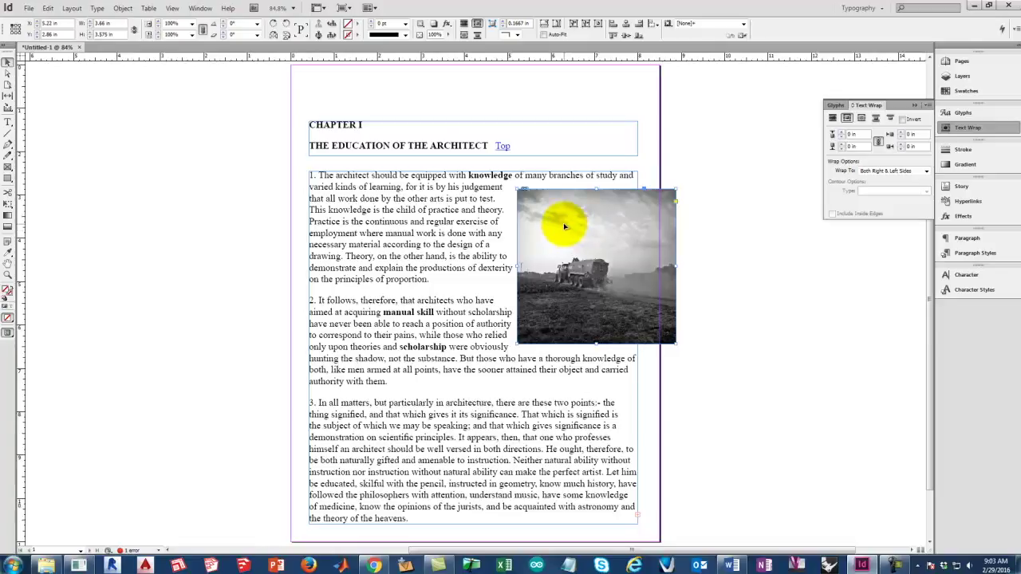
{"action": "left_click_drag", "start_coordinate": [564, 228], "coordinate": [558, 250]}
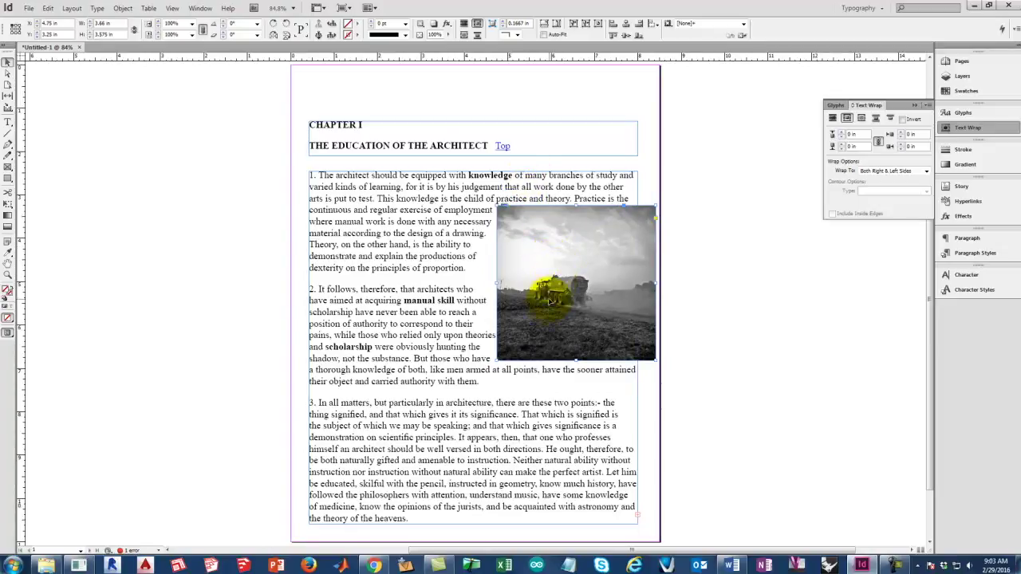
{"action": "left_click_drag", "start_coordinate": [545, 274], "coordinate": [346, 267]}
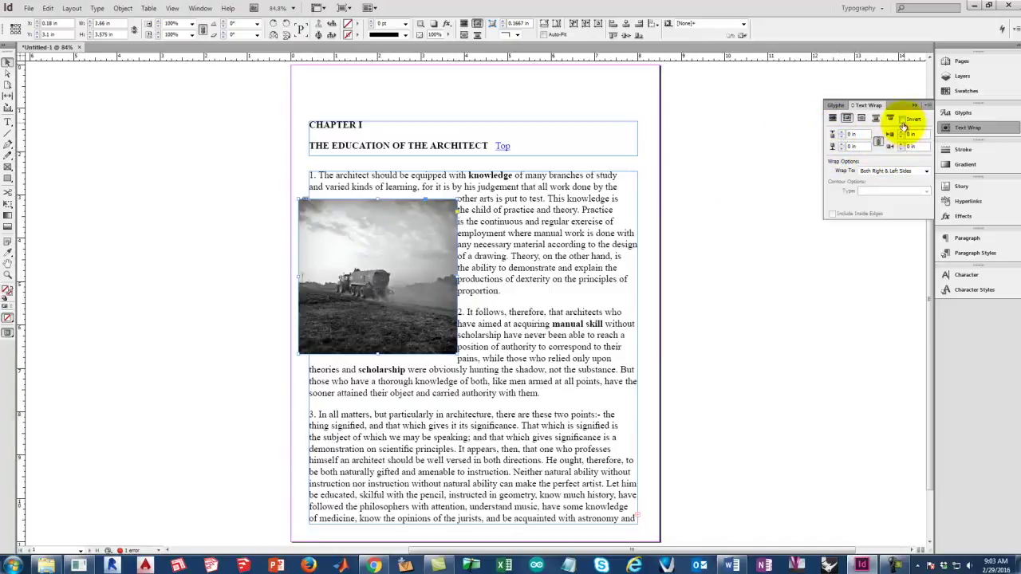
Set the photo's text wrap offset to 0.125 in on all sides and move the photo to the body frame's right edge
{"action": "left_click", "coordinate": [841, 132]}
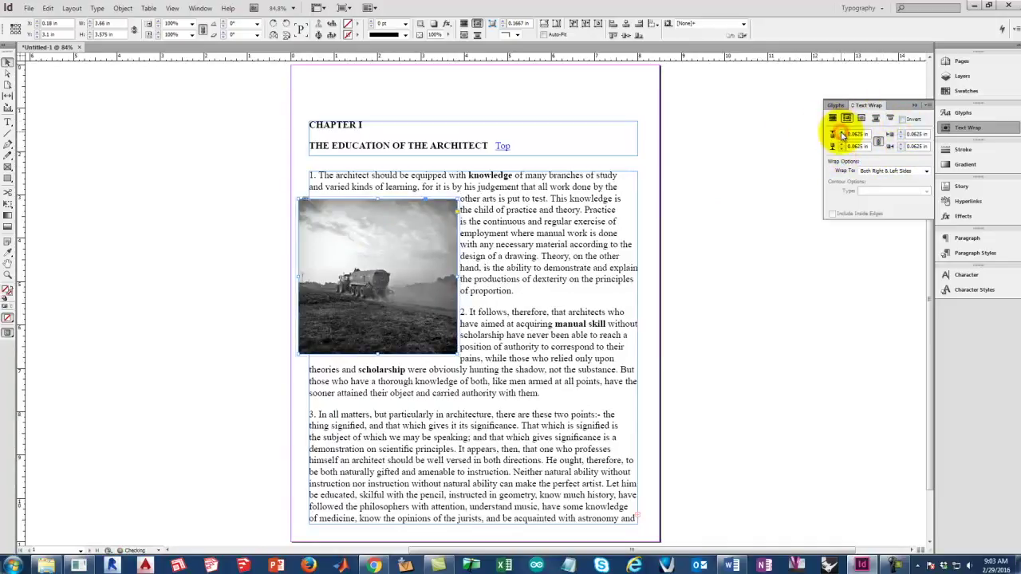
{"action": "left_click", "coordinate": [645, 462]}
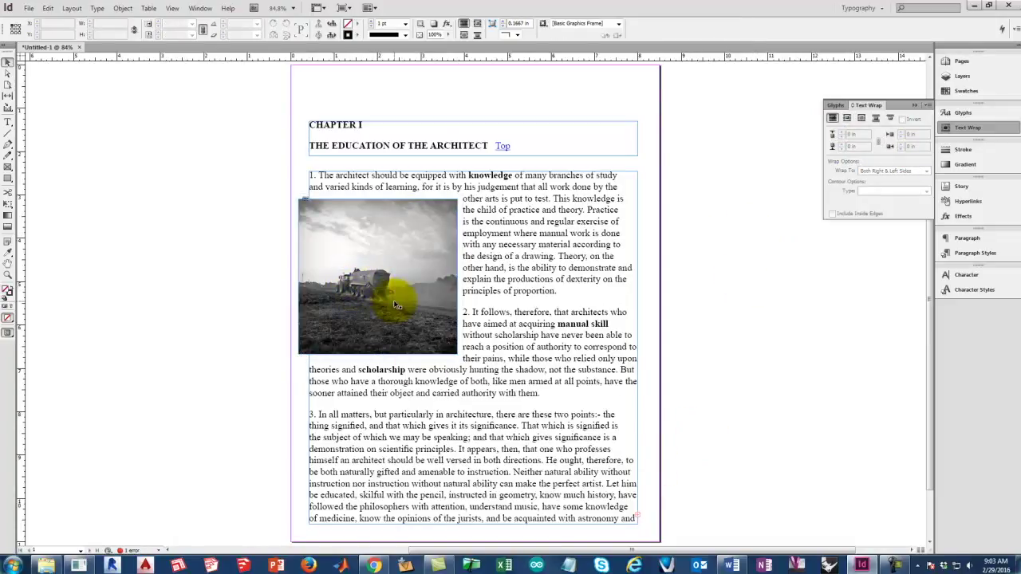
{"action": "left_click_drag", "start_coordinate": [396, 306], "coordinate": [576, 306]}
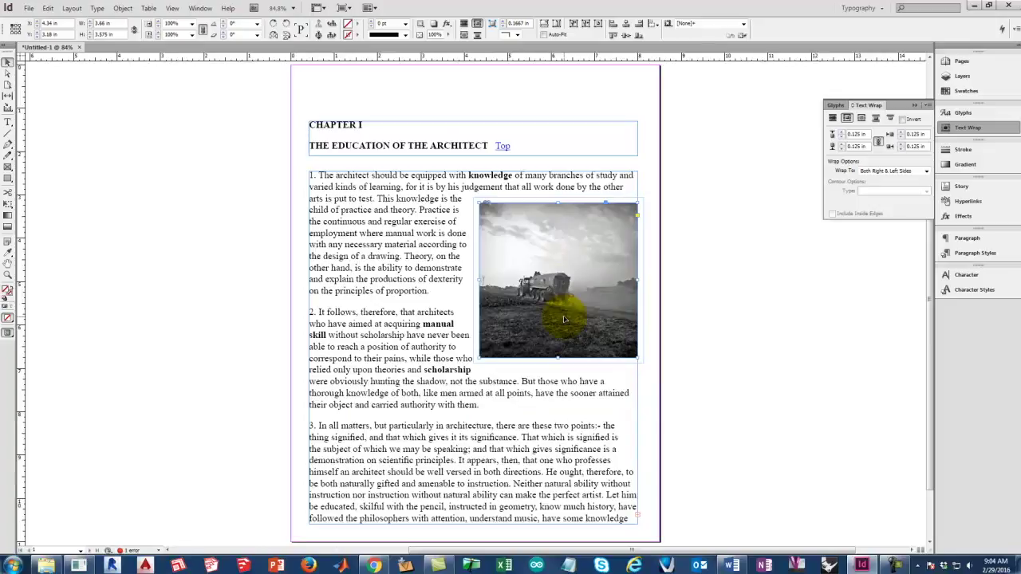
{"action": "left_click", "coordinate": [715, 179]}
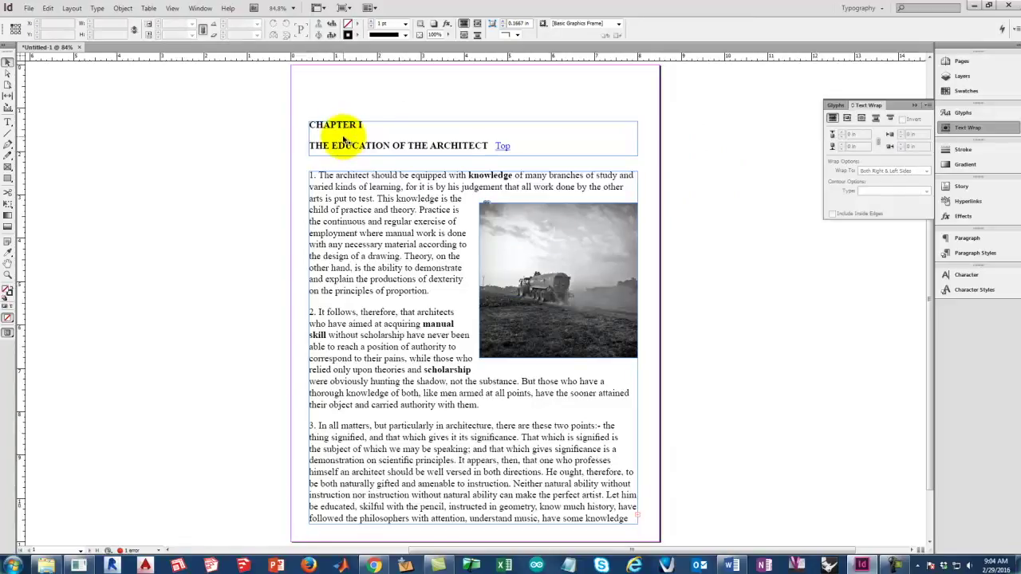
Move the heading frame up near the page top, extend the body frame up to just below it, and align their sides
{"action": "left_click_drag", "start_coordinate": [376, 141], "coordinate": [378, 108]}
{"action": "left_click", "coordinate": [484, 166]}
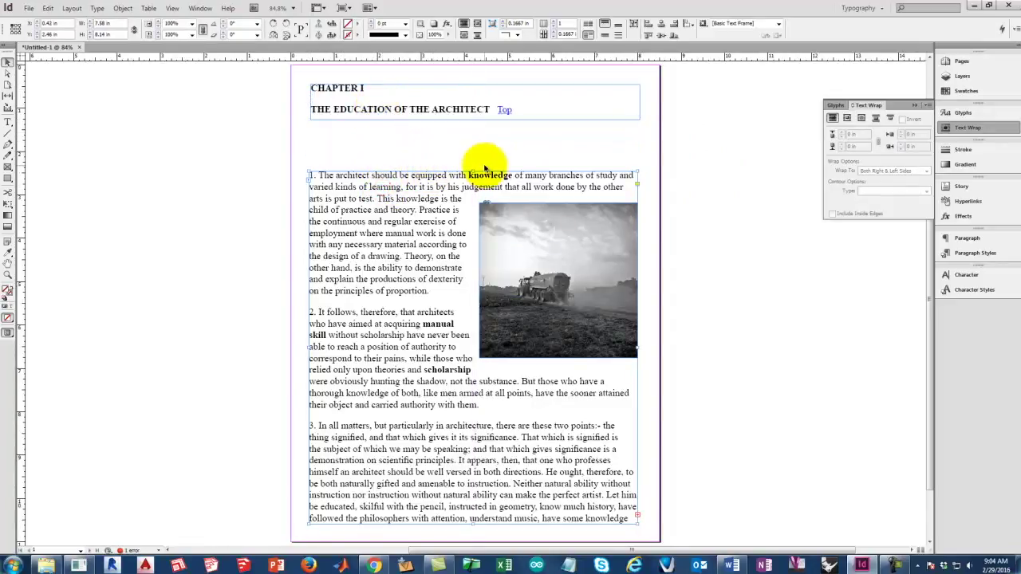
{"action": "left_click_drag", "start_coordinate": [473, 169], "coordinate": [473, 128]}
{"action": "left_click_drag", "start_coordinate": [489, 91], "coordinate": [497, 91]}
{"action": "left_click", "coordinate": [684, 117]}
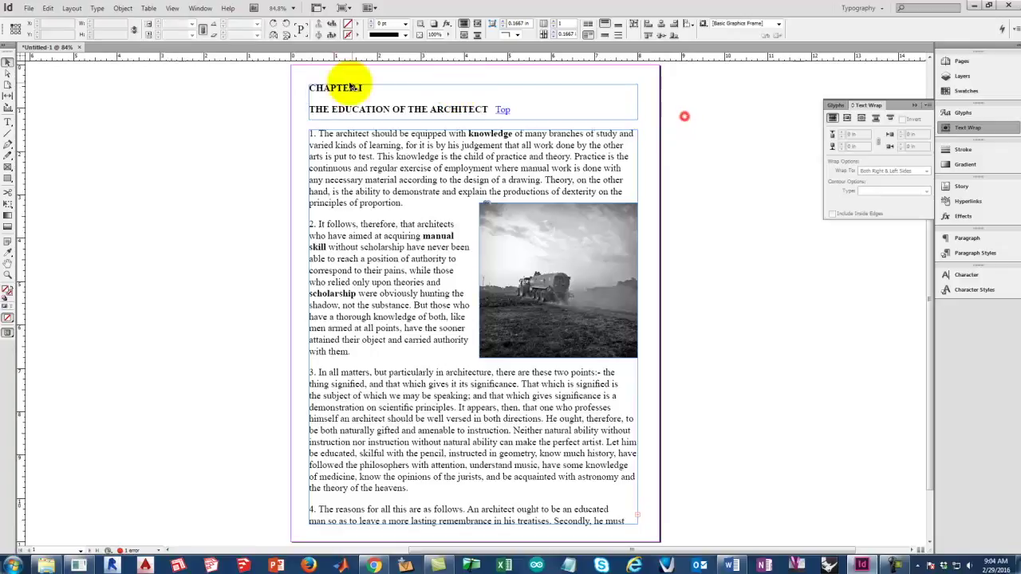
Set the kerning between C and H in the CHAPTER I heading to 40
{"action": "key", "text": "ctrl+equal"}
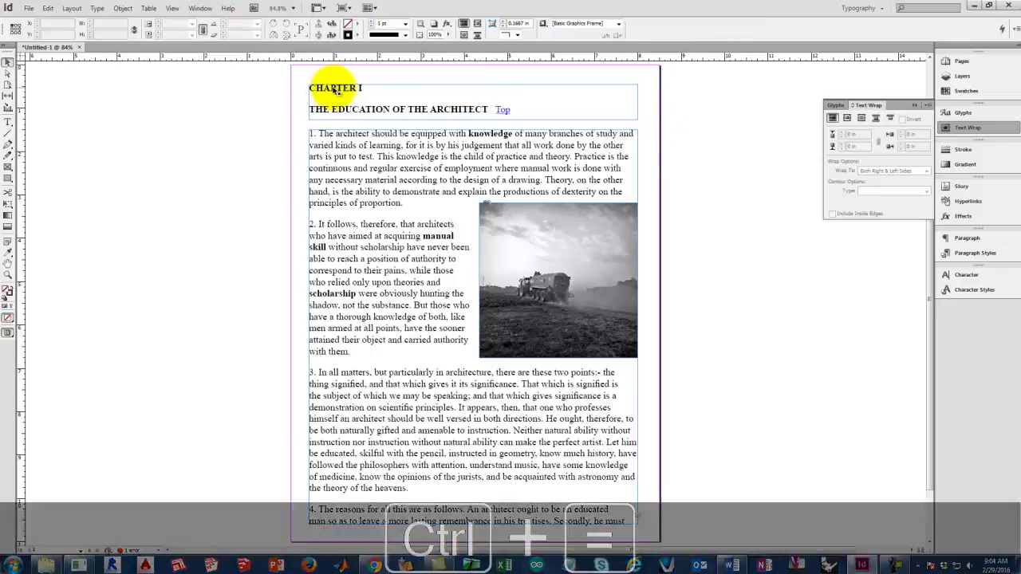
{"action": "left_click_drag", "start_coordinate": [333, 90], "coordinate": [359, 316]}
{"action": "left_click_drag", "start_coordinate": [365, 114], "coordinate": [358, 148]}
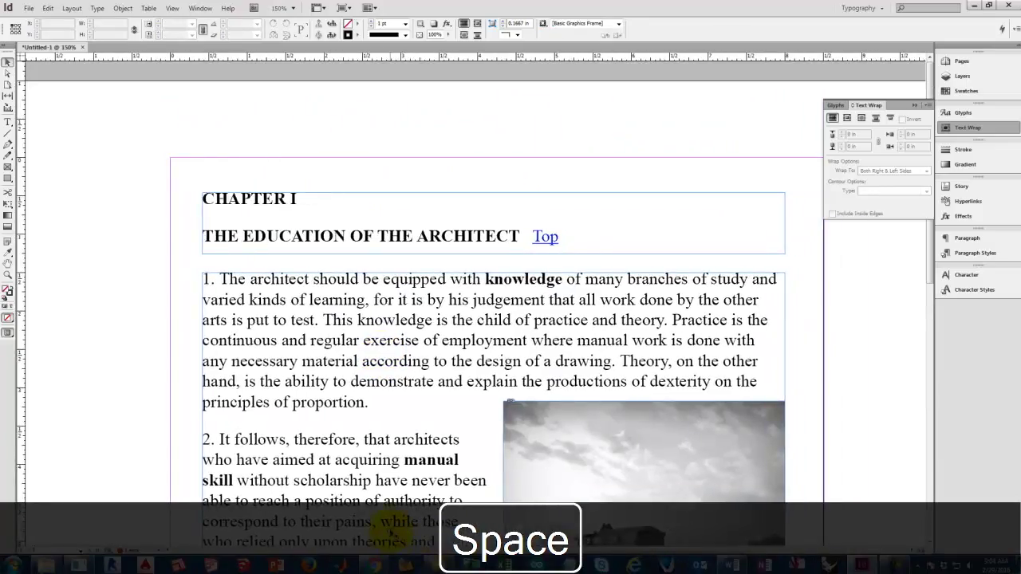
{"action": "double_click", "coordinate": [251, 199]}
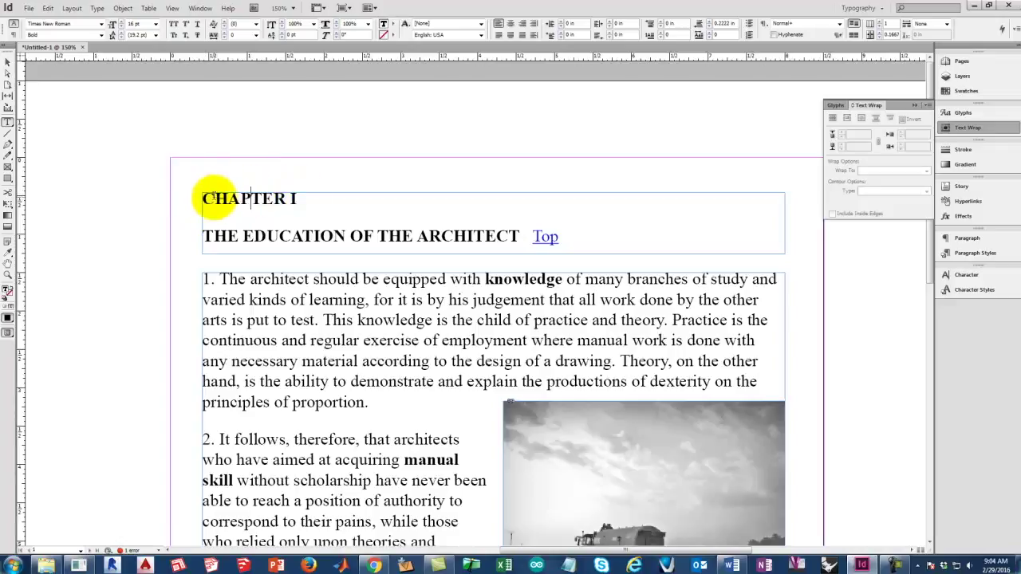
{"action": "key", "text": "ctrl+equal"}
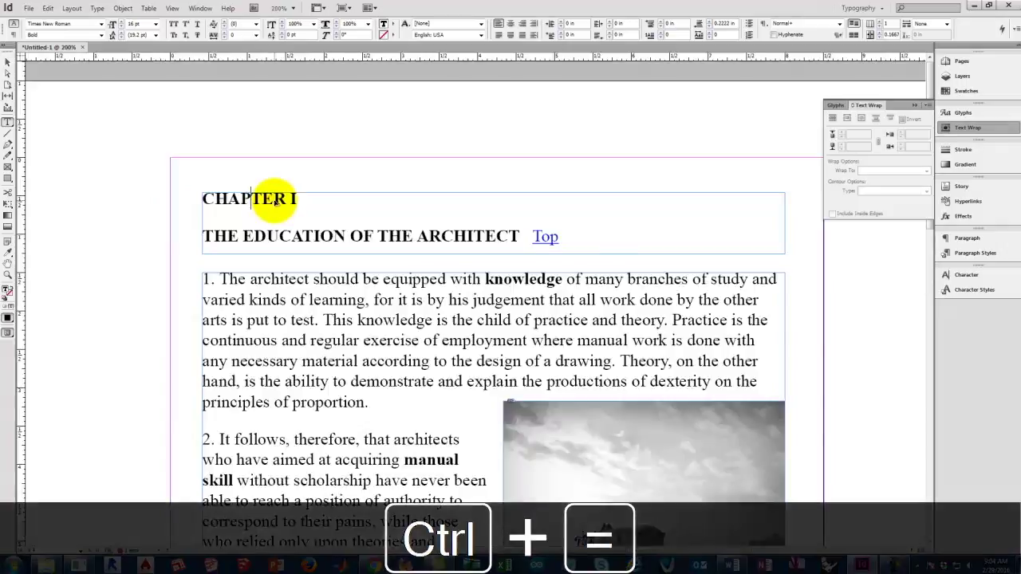
{"action": "key", "text": "ctrl+equal"}
{"action": "key", "text": "ctrl+equal"}
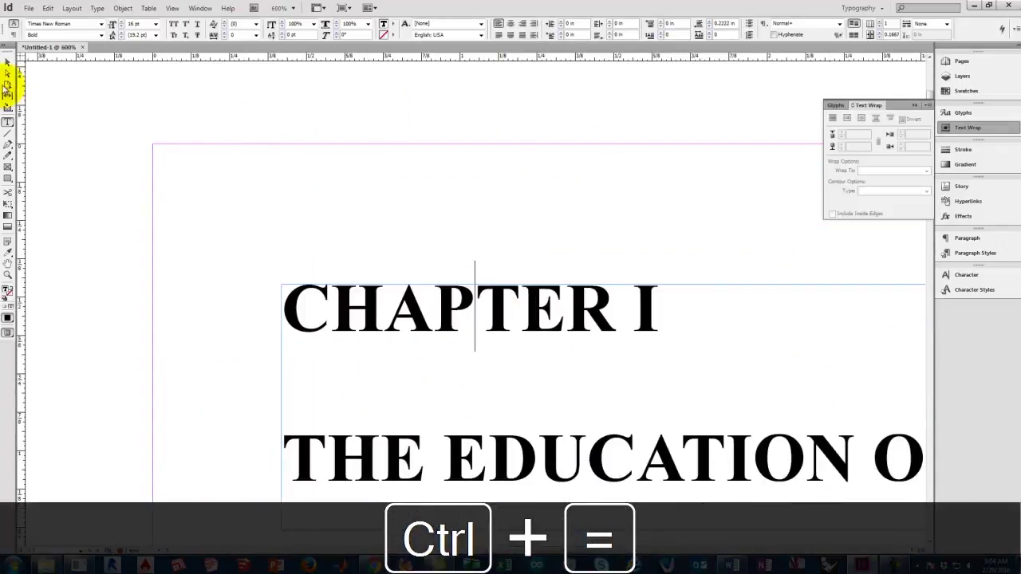
{"action": "left_click", "coordinate": [8, 62]}
{"action": "left_click", "coordinate": [531, 196]}
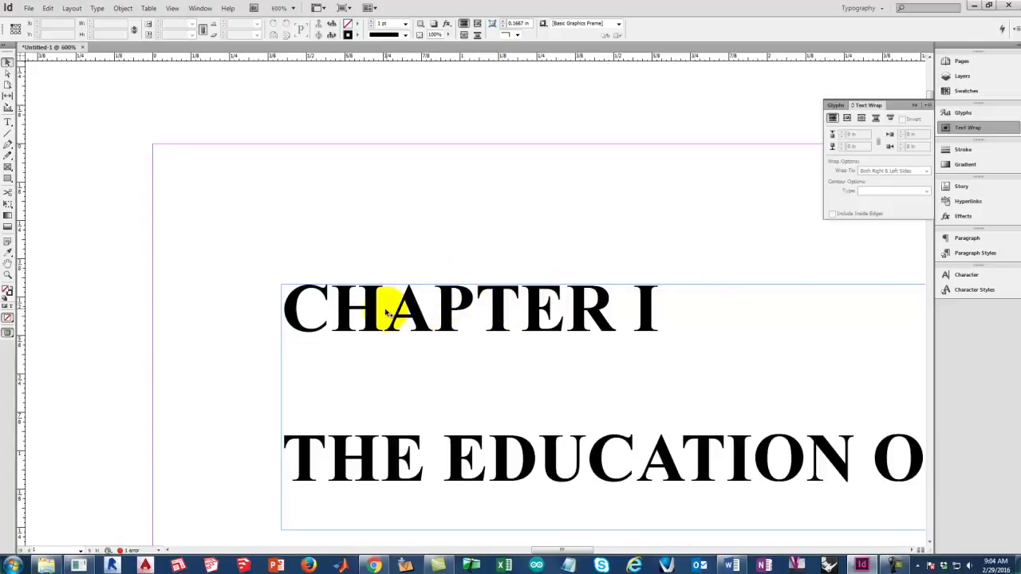
{"action": "double_click", "coordinate": [333, 301]}
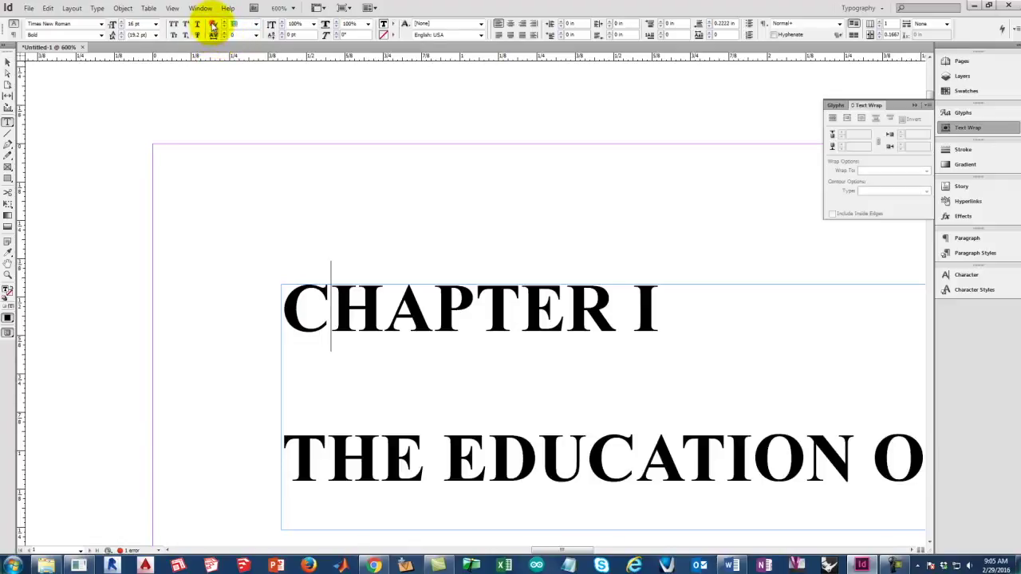
{"action": "left_click", "coordinate": [224, 22]}
{"action": "left_click", "coordinate": [224, 22]}
{"action": "left_click", "coordinate": [224, 22]}
{"action": "left_click", "coordinate": [224, 23]}
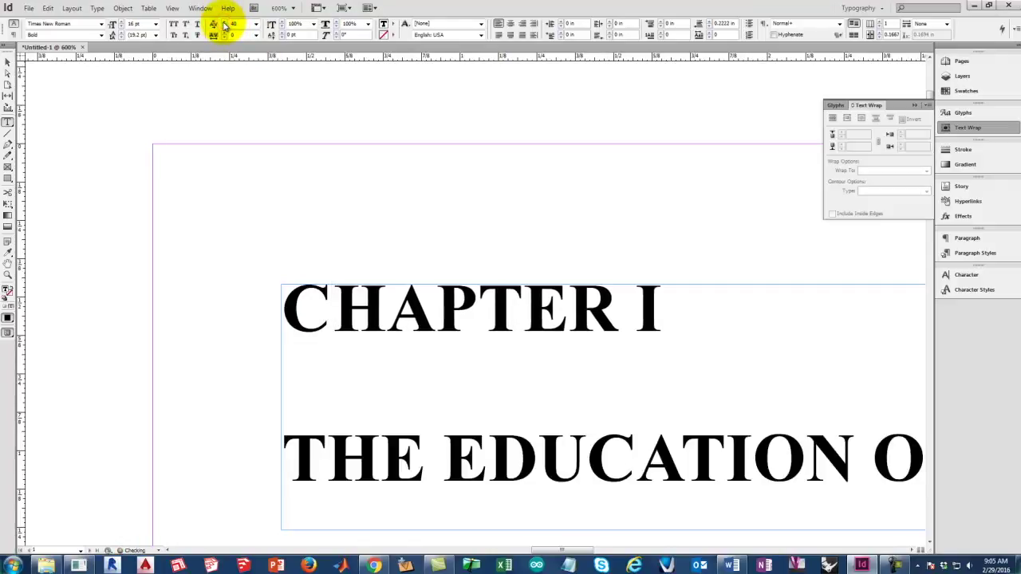
Adjust the kerning between H and A in the CHAPTER I heading, settling on 50
{"action": "left_click", "coordinate": [386, 293]}
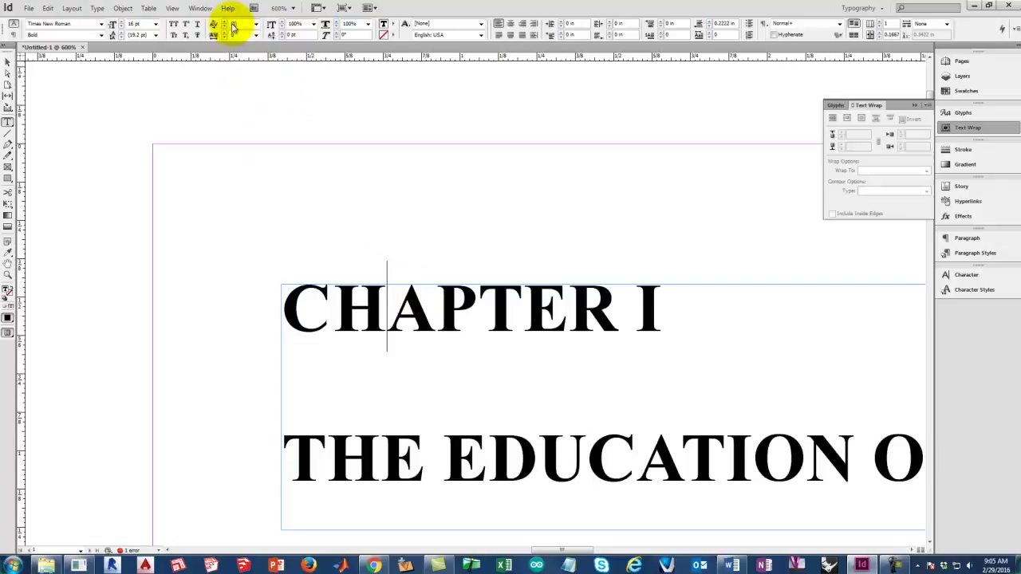
{"action": "left_click", "coordinate": [225, 27]}
{"action": "left_click", "coordinate": [225, 27]}
{"action": "left_click", "coordinate": [225, 27]}
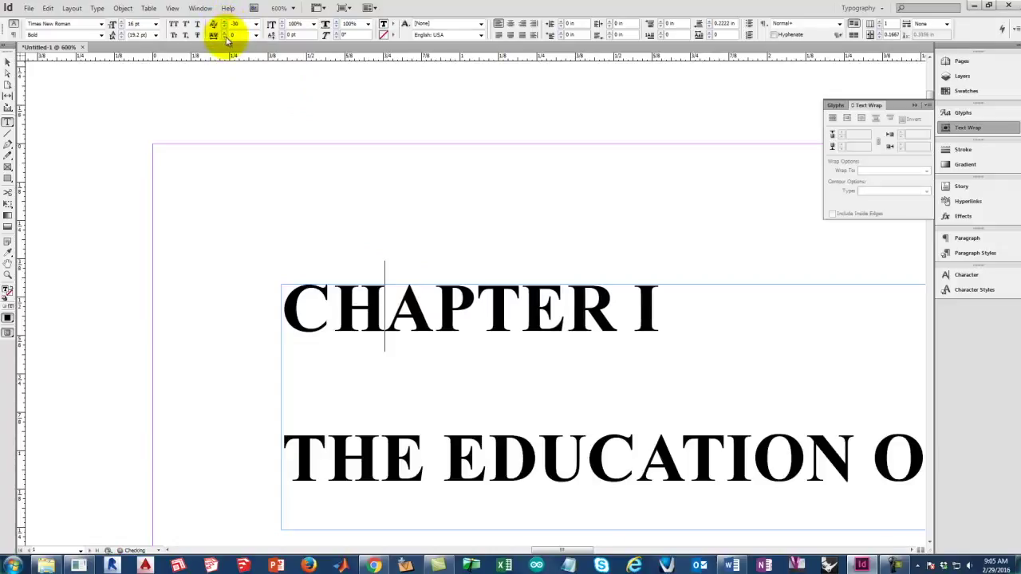
{"action": "left_click", "coordinate": [225, 27]}
{"action": "left_click", "coordinate": [225, 28]}
{"action": "left_click", "coordinate": [225, 27]}
{"action": "left_click", "coordinate": [225, 27]}
{"action": "left_click", "coordinate": [225, 28]}
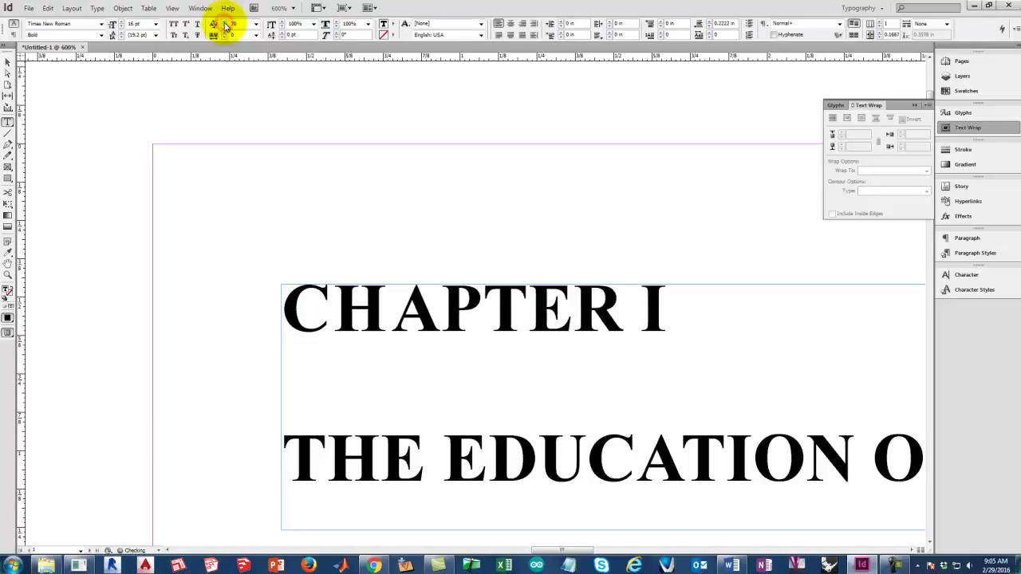
{"action": "left_click", "coordinate": [225, 29]}
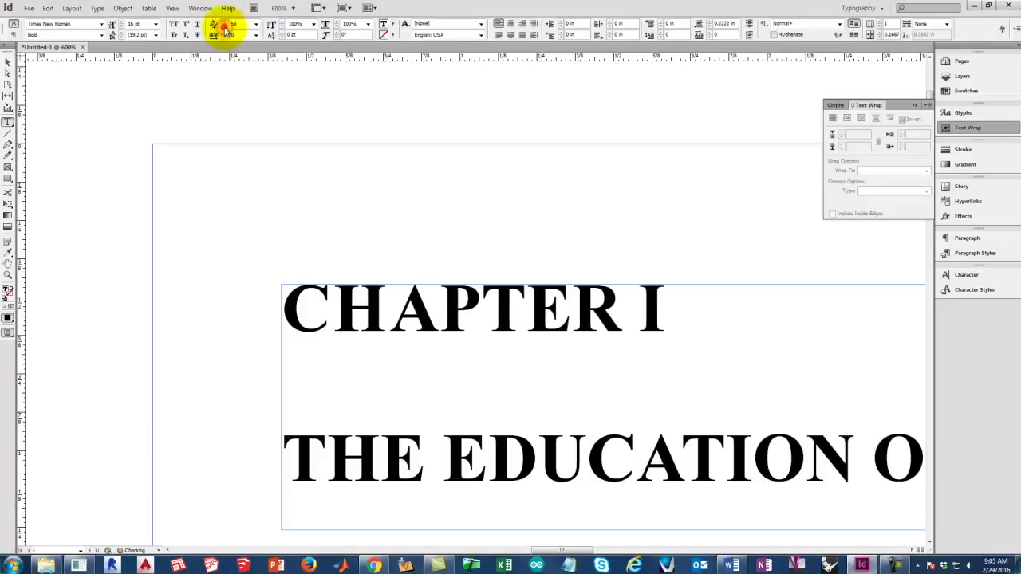
Adjust the kerning between A and P in the CHAPTER I heading, settling on 30
{"action": "left_click", "coordinate": [440, 309]}
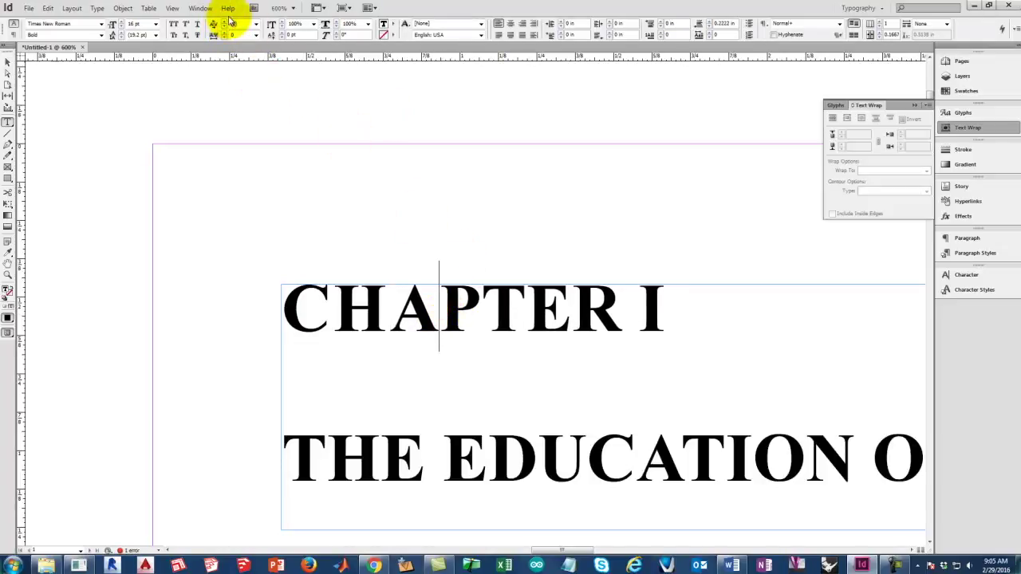
{"action": "left_click", "coordinate": [226, 26]}
{"action": "left_click", "coordinate": [225, 27]}
{"action": "left_click", "coordinate": [226, 26]}
{"action": "left_click", "coordinate": [226, 26]}
{"action": "left_click", "coordinate": [226, 27]}
{"action": "left_click", "coordinate": [225, 26]}
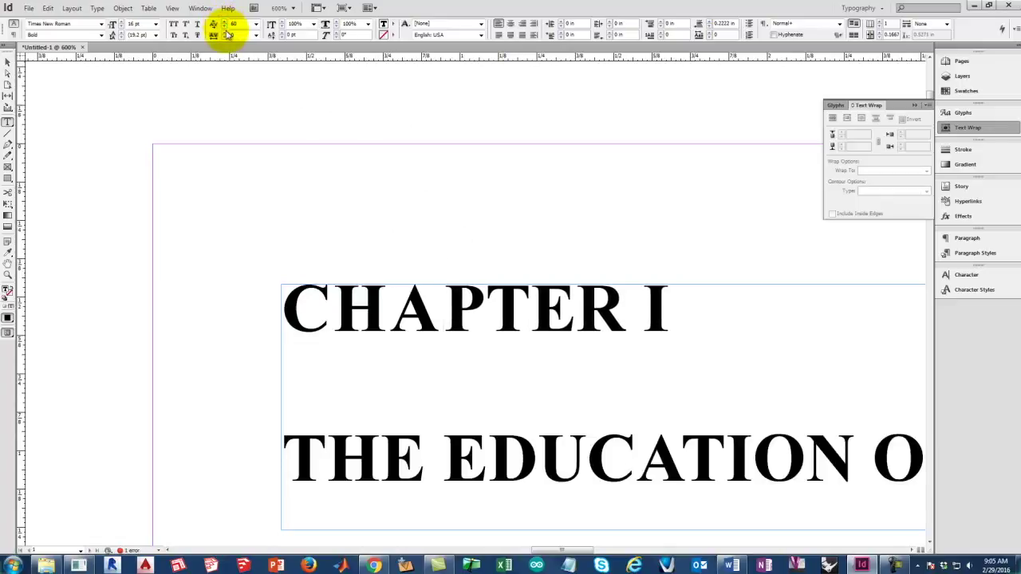
{"action": "left_click", "coordinate": [225, 27]}
{"action": "left_click", "coordinate": [224, 27]}
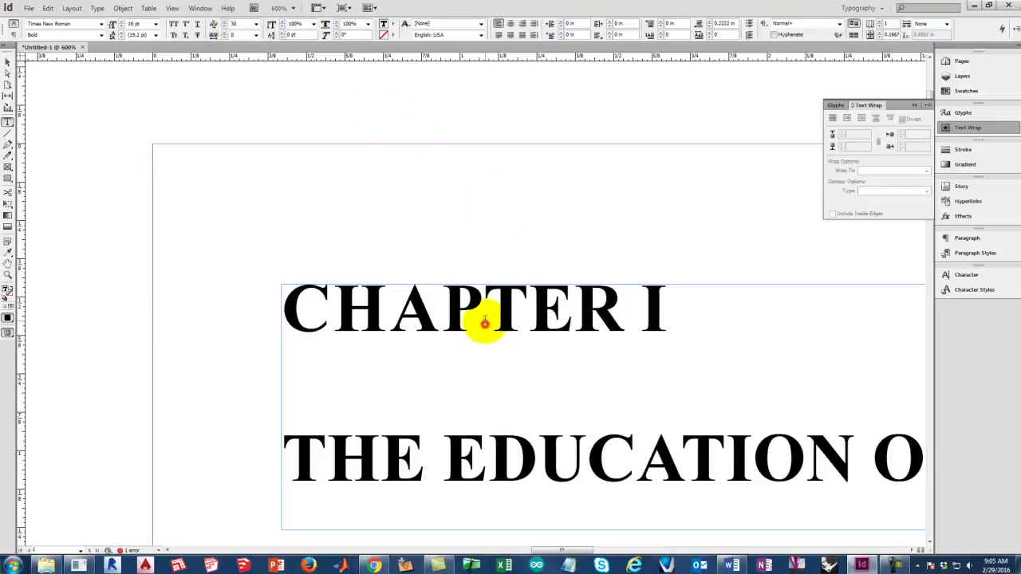
Widen the kerning of the remaining letter pairs in CHAPTER: P and T to 20, T and E to 40, E and R to 20
{"action": "left_click", "coordinate": [484, 323]}
{"action": "left_click", "coordinate": [225, 24]}
{"action": "left_click", "coordinate": [225, 24]}
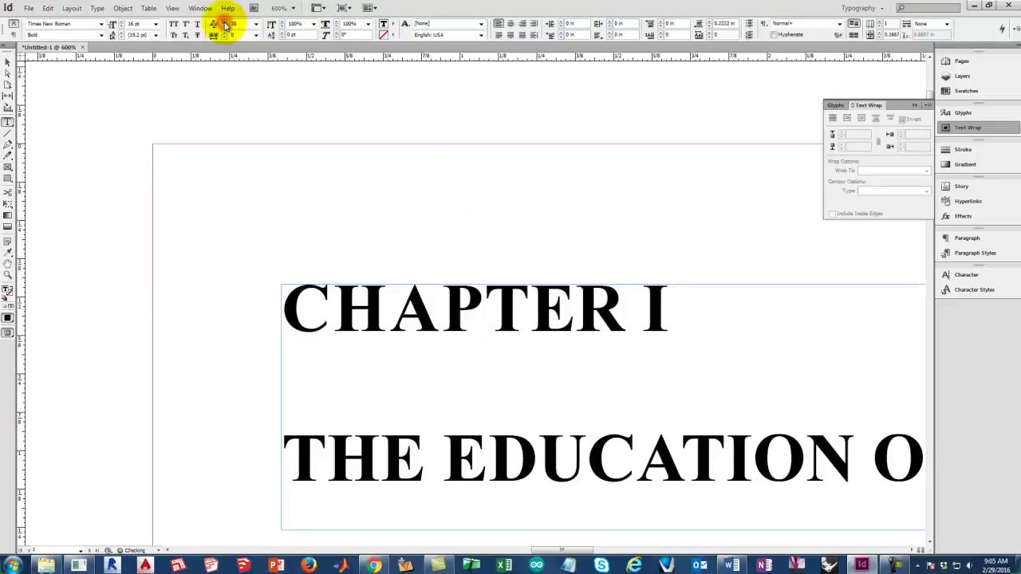
{"action": "left_click", "coordinate": [530, 307]}
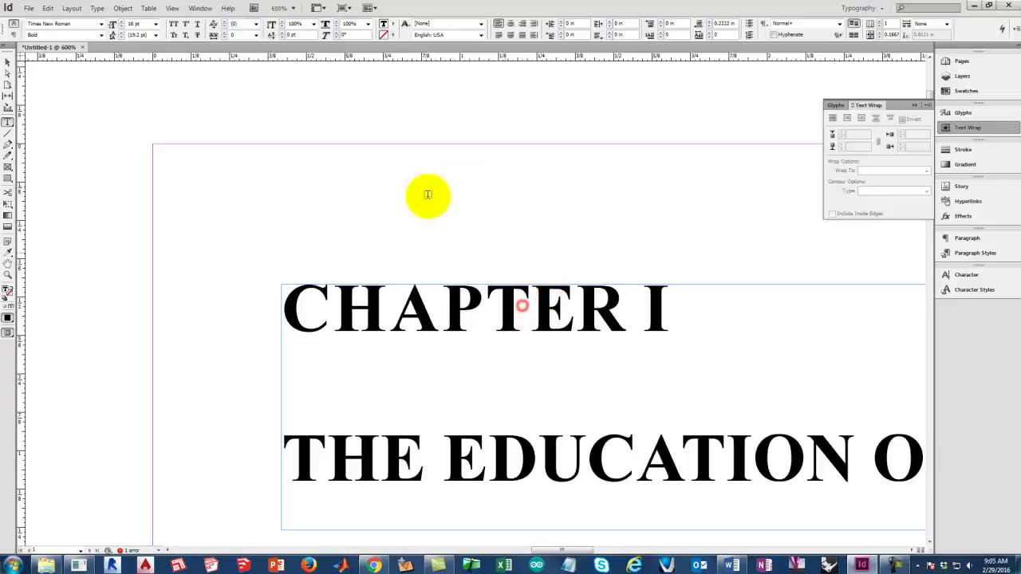
{"action": "left_click", "coordinate": [225, 24]}
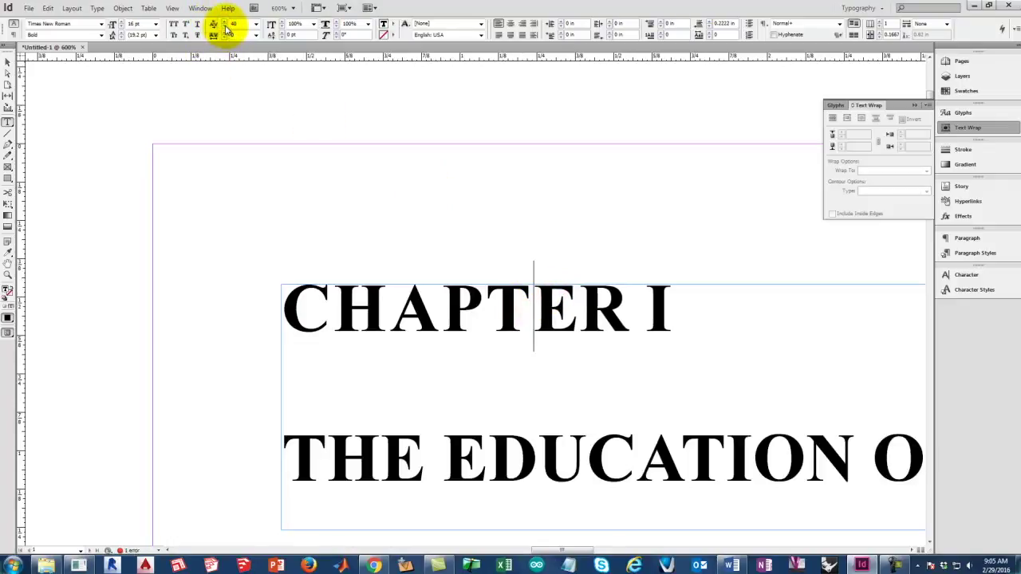
{"action": "left_click", "coordinate": [576, 308]}
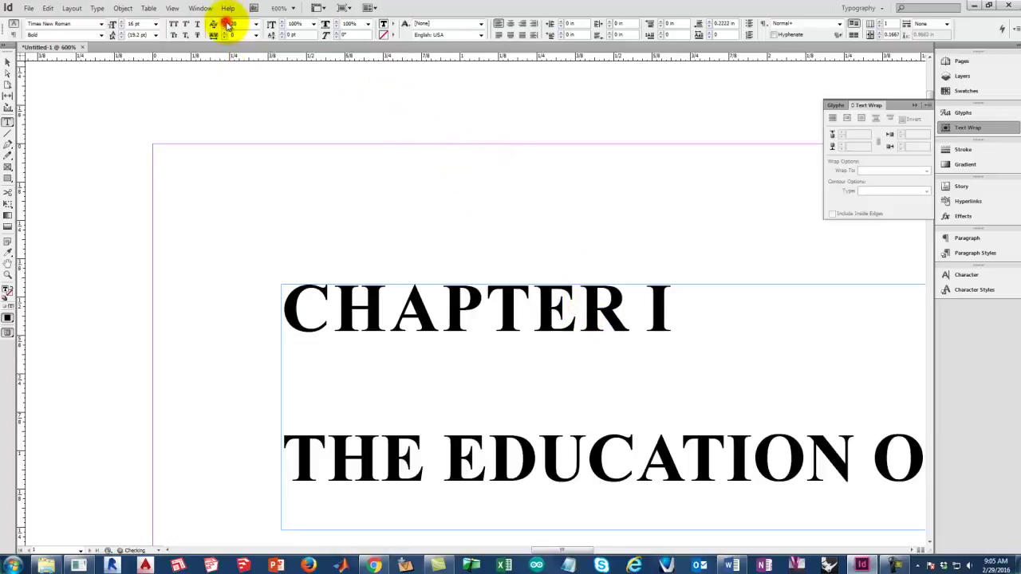
{"action": "left_click", "coordinate": [763, 323]}
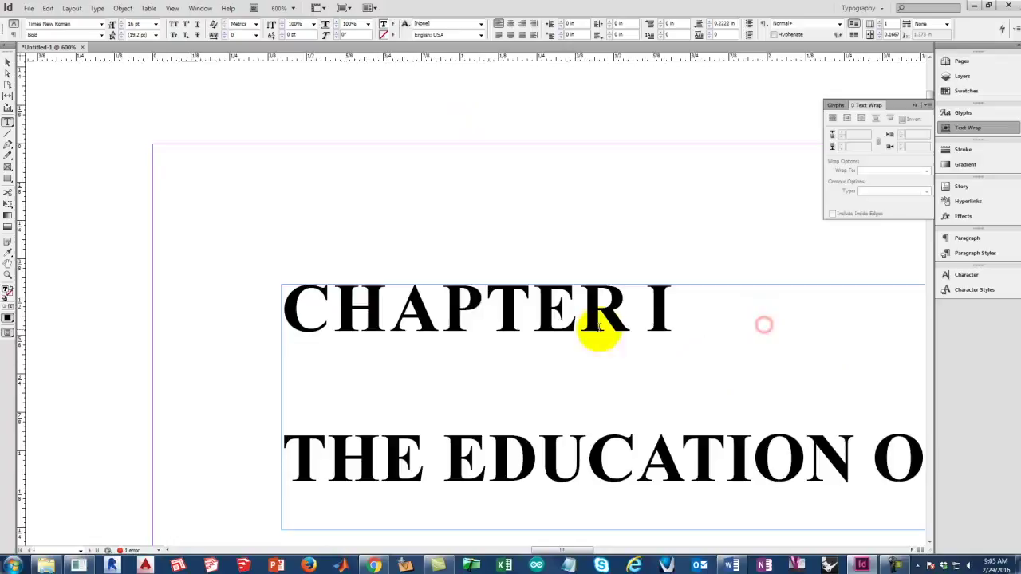
Reduce the kerning between C and H in the CHAPTER I heading to 20
{"action": "left_click", "coordinate": [334, 297]}
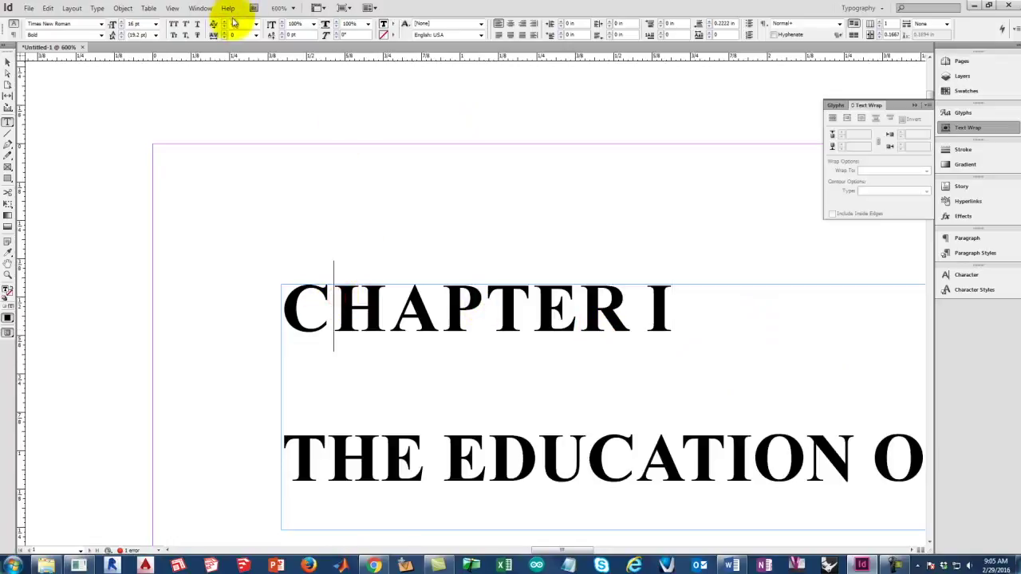
{"action": "left_click", "coordinate": [226, 25]}
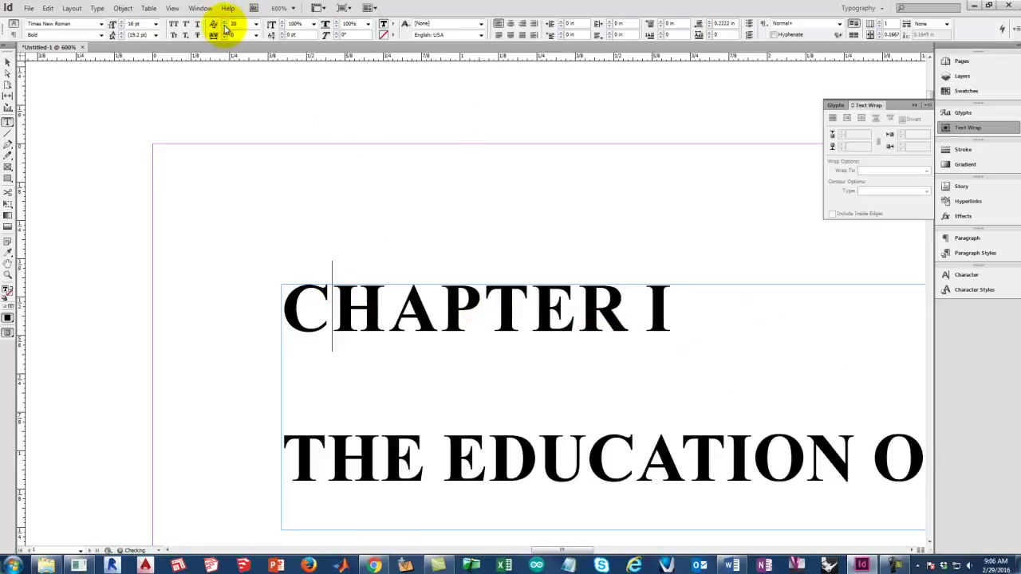
{"action": "left_click", "coordinate": [790, 296]}
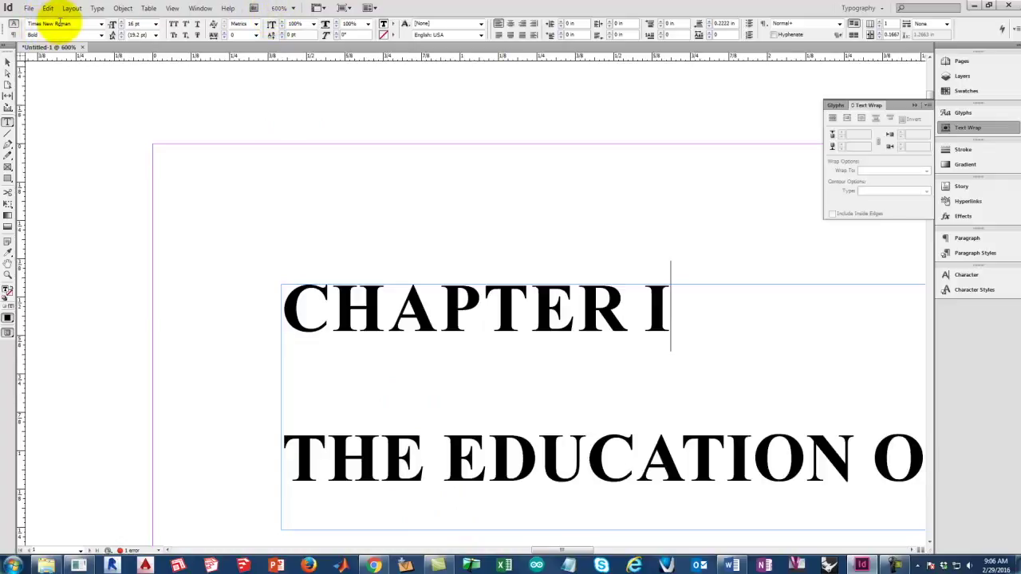
Try the fonts Amprior, Baskerville Old Face and bold Blue Highway on the whole CHAPTER I heading
{"action": "left_click_drag", "start_coordinate": [678, 296], "coordinate": [136, 255]}
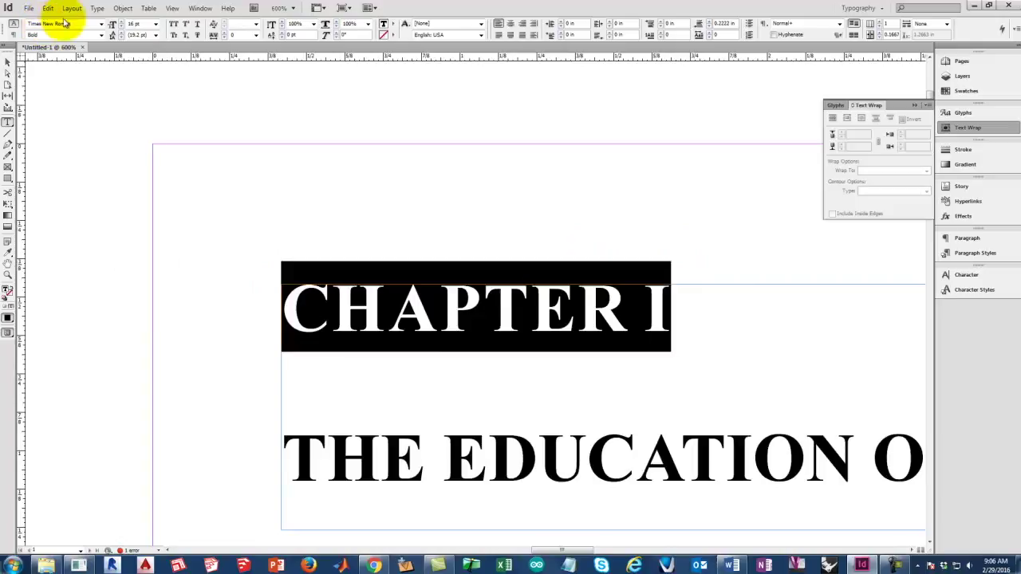
{"action": "left_click", "coordinate": [101, 24]}
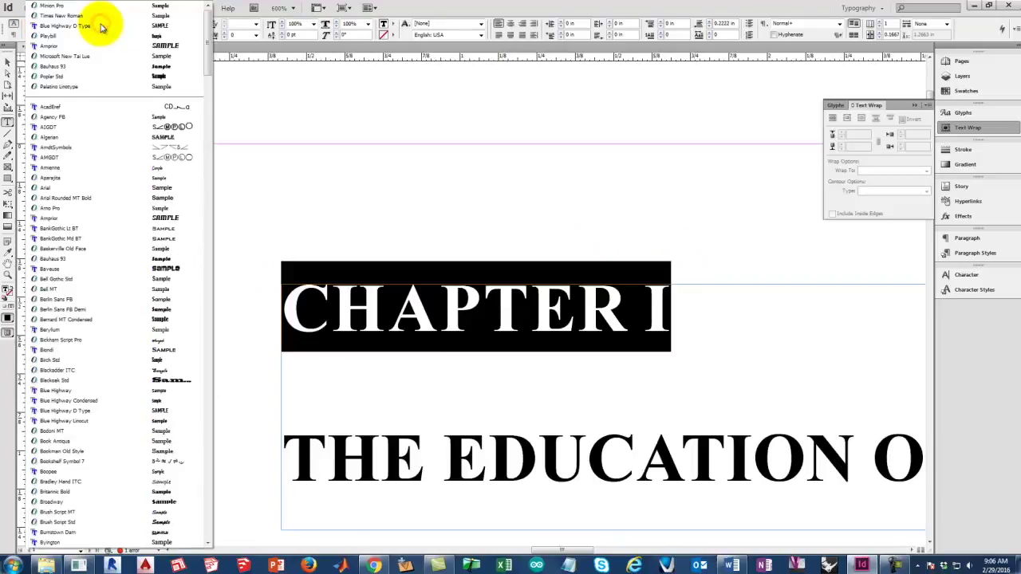
{"action": "left_click", "coordinate": [162, 46]}
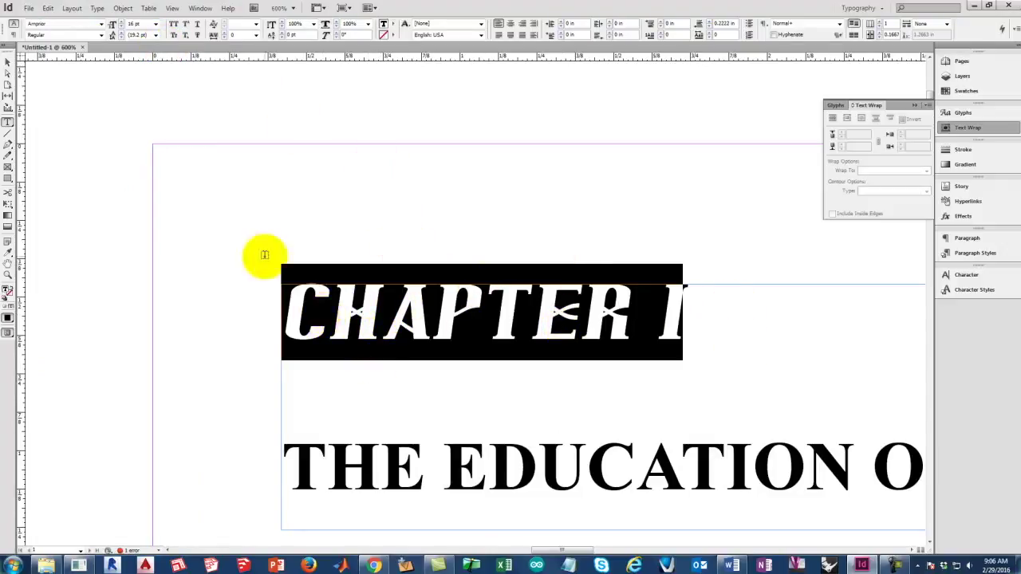
{"action": "left_click", "coordinate": [101, 24]}
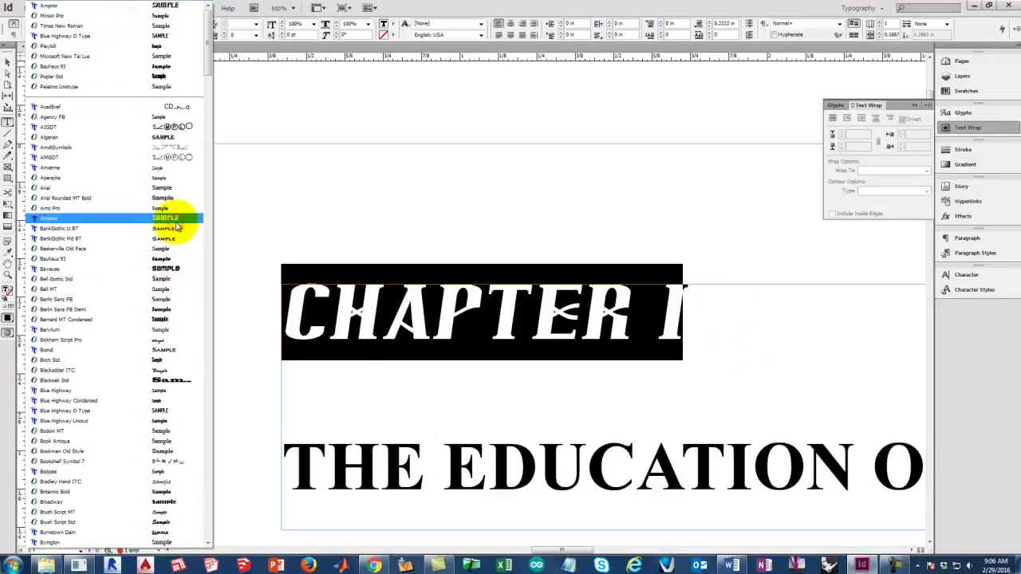
{"action": "left_click", "coordinate": [185, 248]}
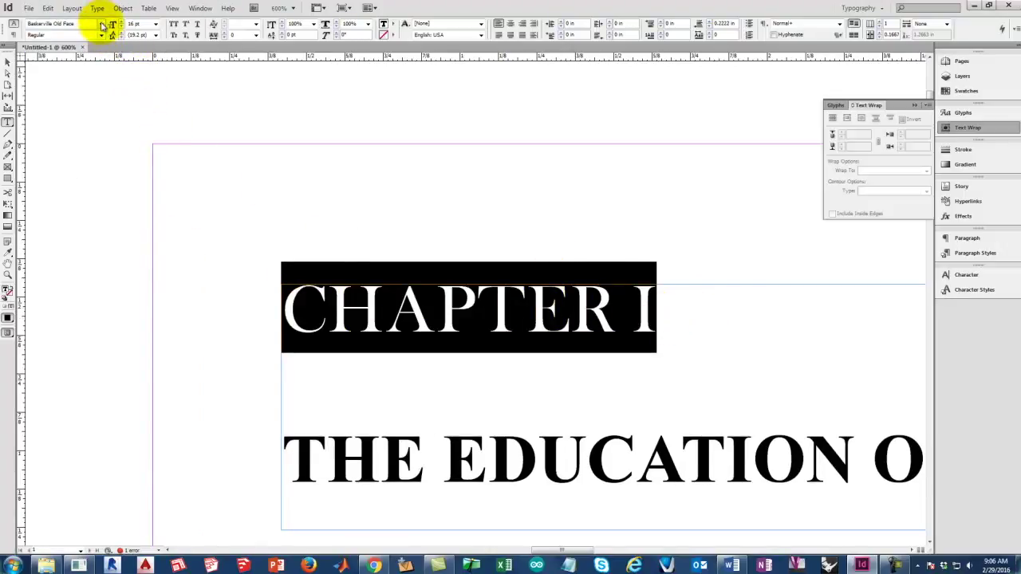
{"action": "left_click", "coordinate": [102, 26]}
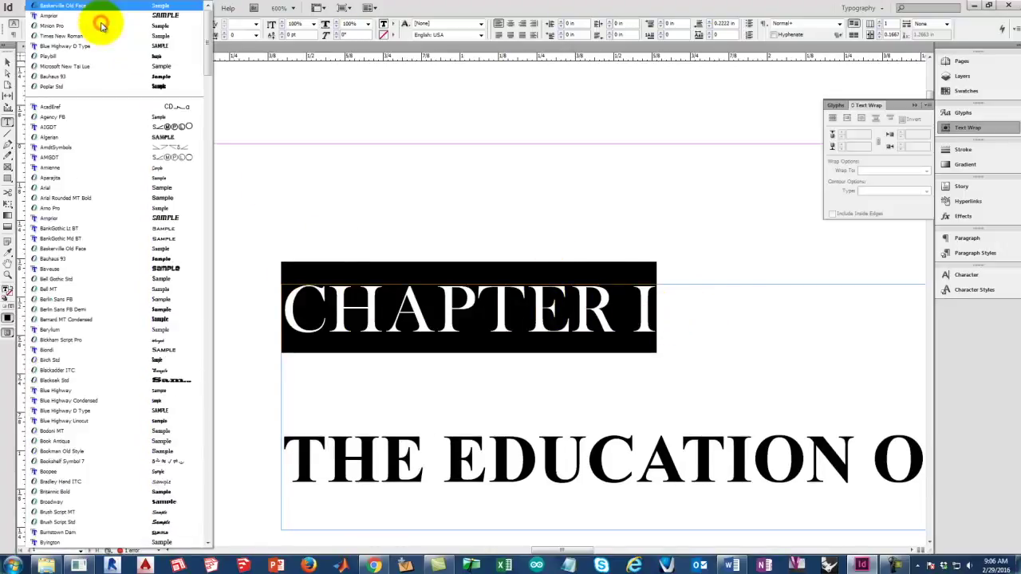
{"action": "left_click", "coordinate": [117, 391]}
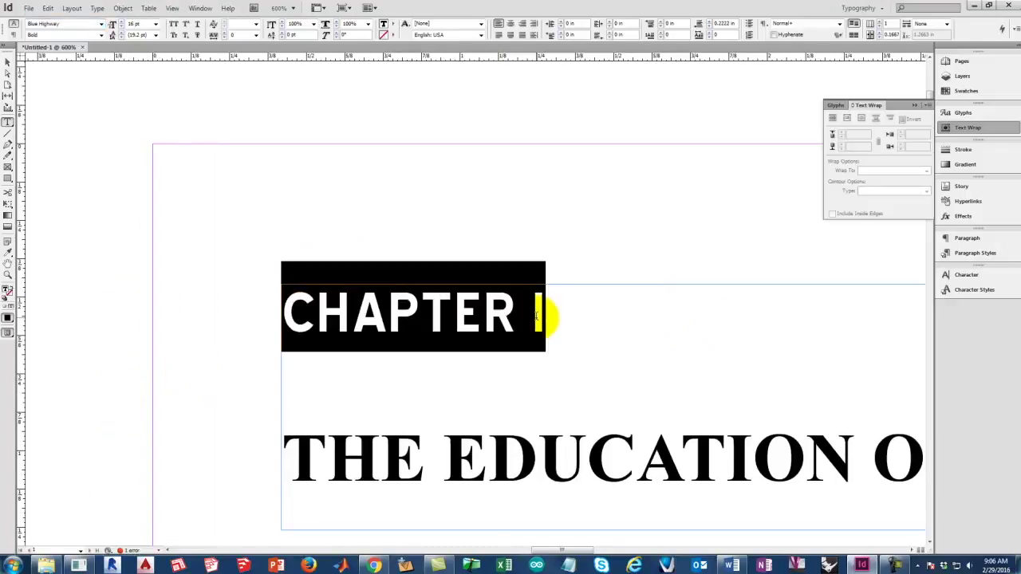
{"action": "left_click", "coordinate": [102, 35]}
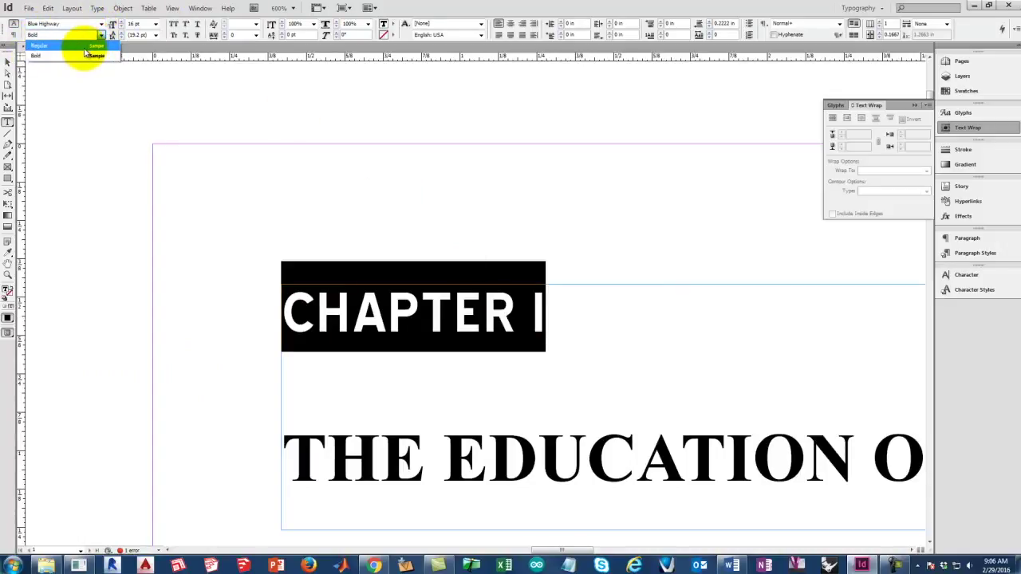
{"action": "left_click", "coordinate": [80, 55]}
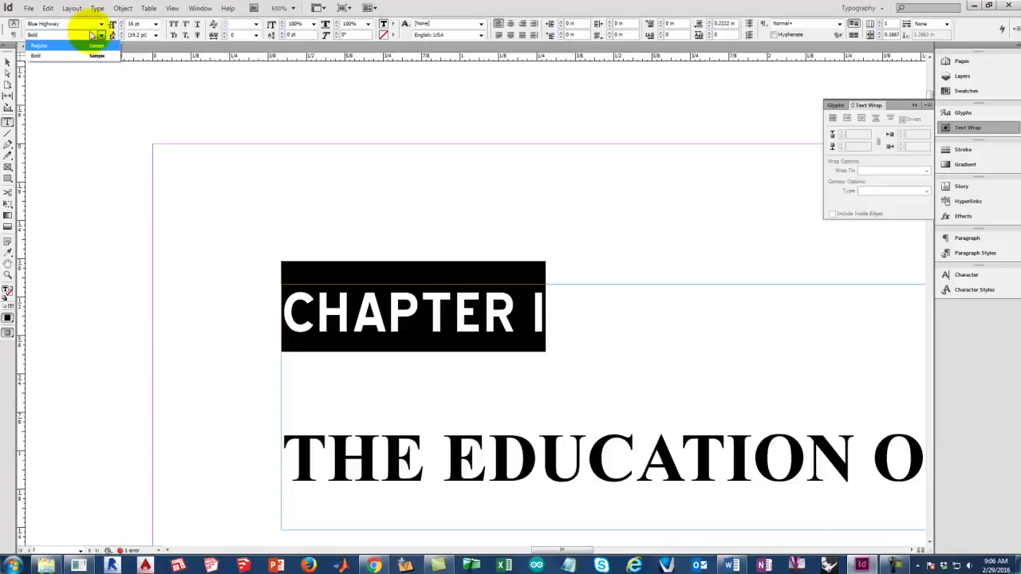
{"action": "left_click", "coordinate": [101, 35]}
Set the CHAPTER I heading in Times New Roman with the Italic style
{"action": "left_click", "coordinate": [102, 24]}
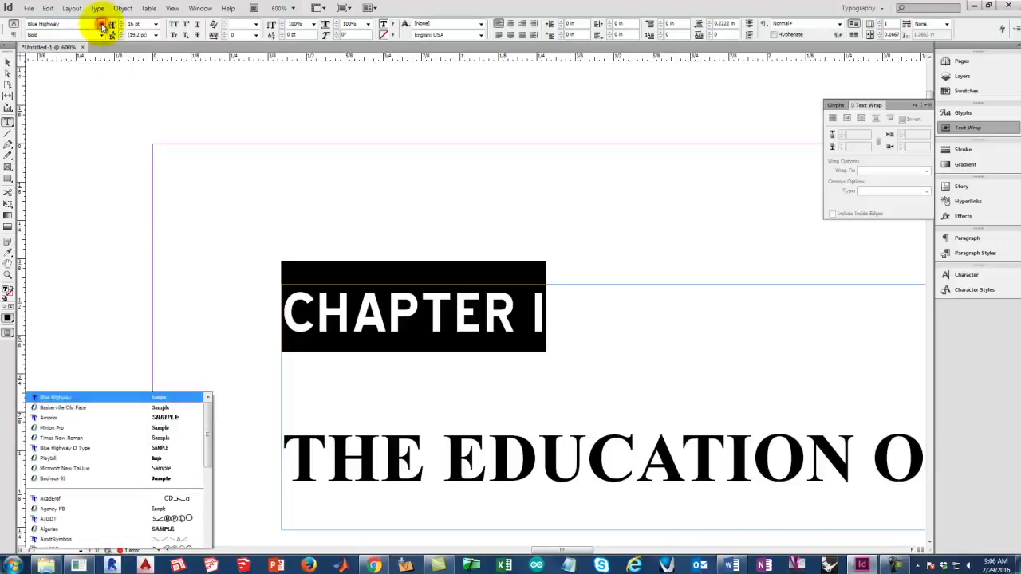
{"action": "scroll", "coordinate": [127, 307], "scroll_direction": "down", "scroll_amount": 20}
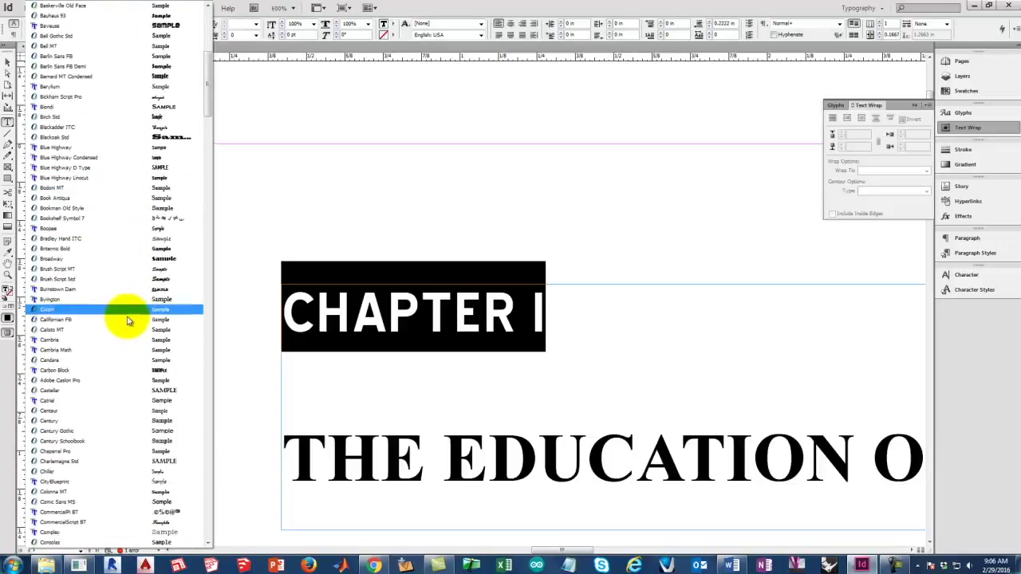
{"action": "scroll", "coordinate": [129, 344], "scroll_direction": "down", "scroll_amount": 20}
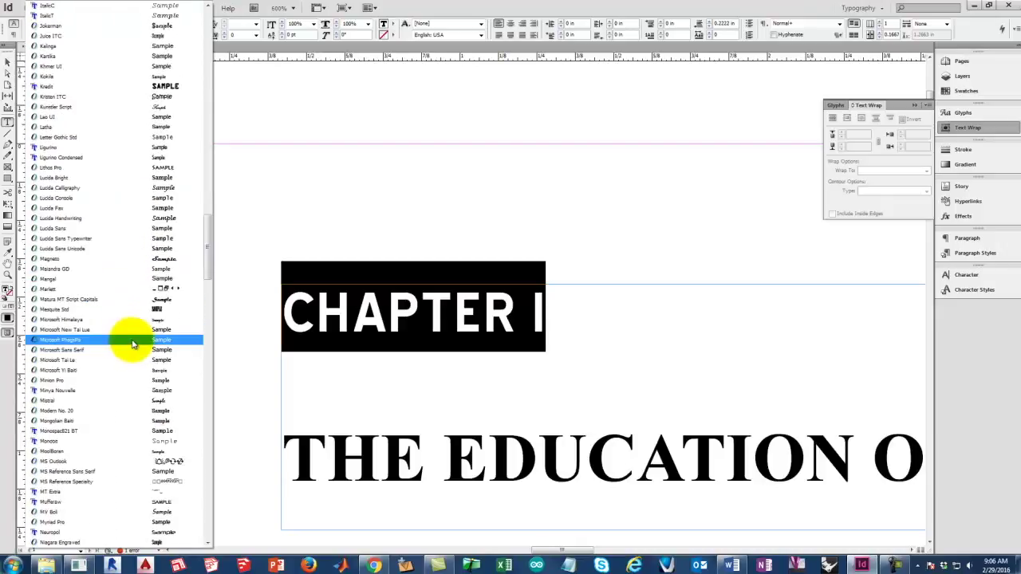
{"action": "scroll", "coordinate": [145, 341], "scroll_direction": "down", "scroll_amount": 20}
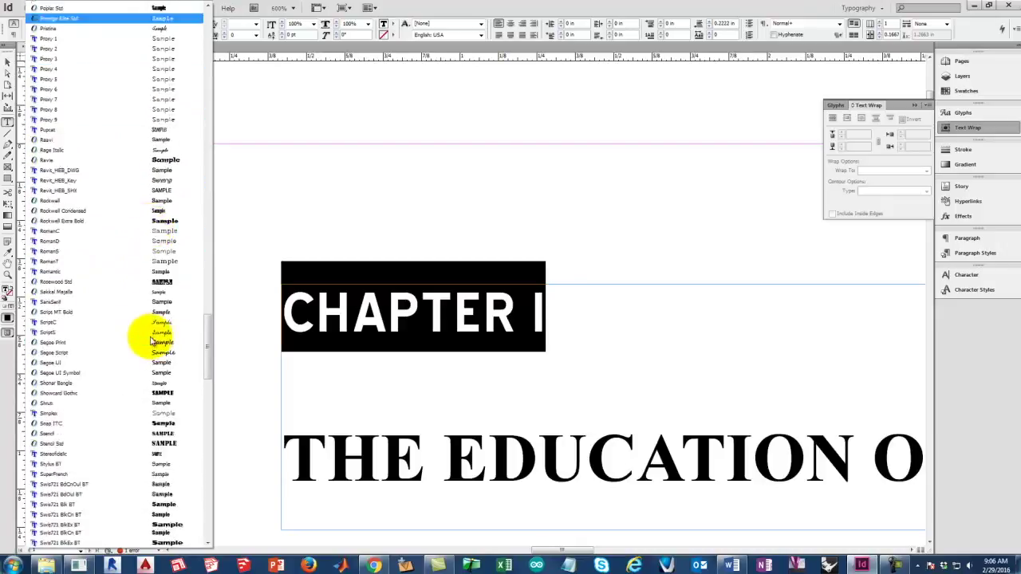
{"action": "scroll", "coordinate": [151, 341], "scroll_direction": "down", "scroll_amount": 5}
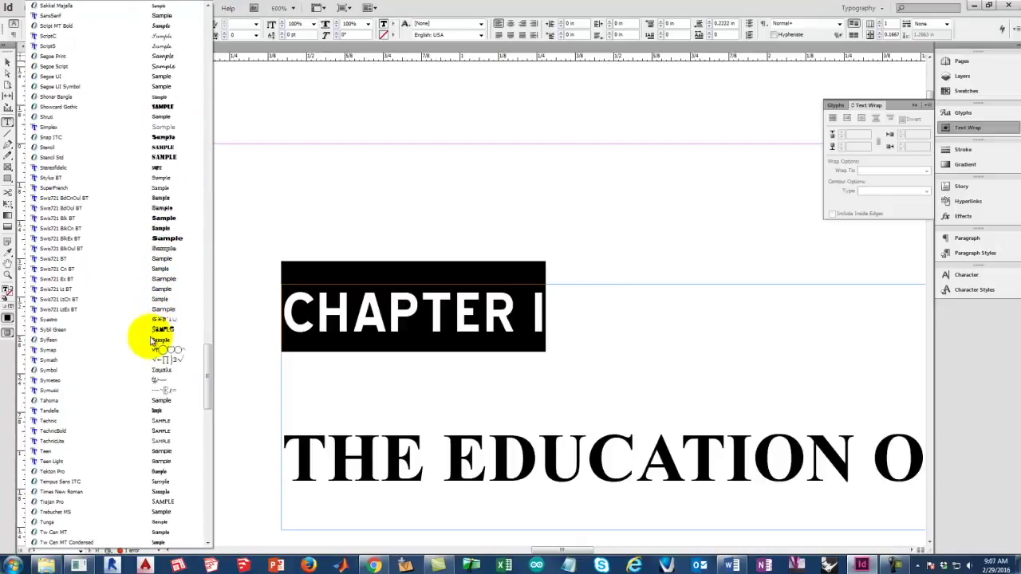
{"action": "scroll", "coordinate": [160, 343], "scroll_direction": "down", "scroll_amount": 4}
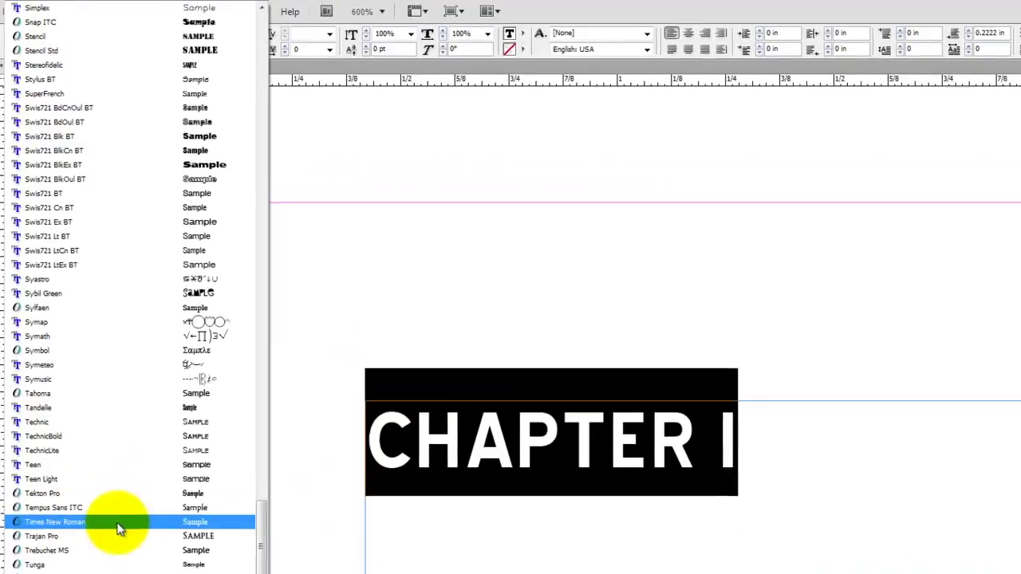
{"action": "left_click", "coordinate": [105, 372]}
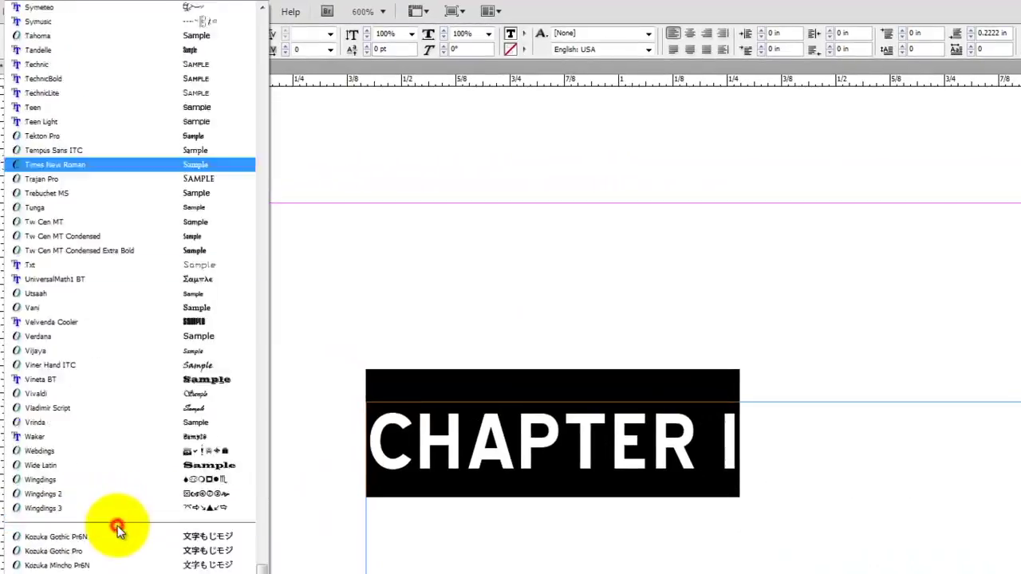
{"action": "left_click", "coordinate": [114, 50]}
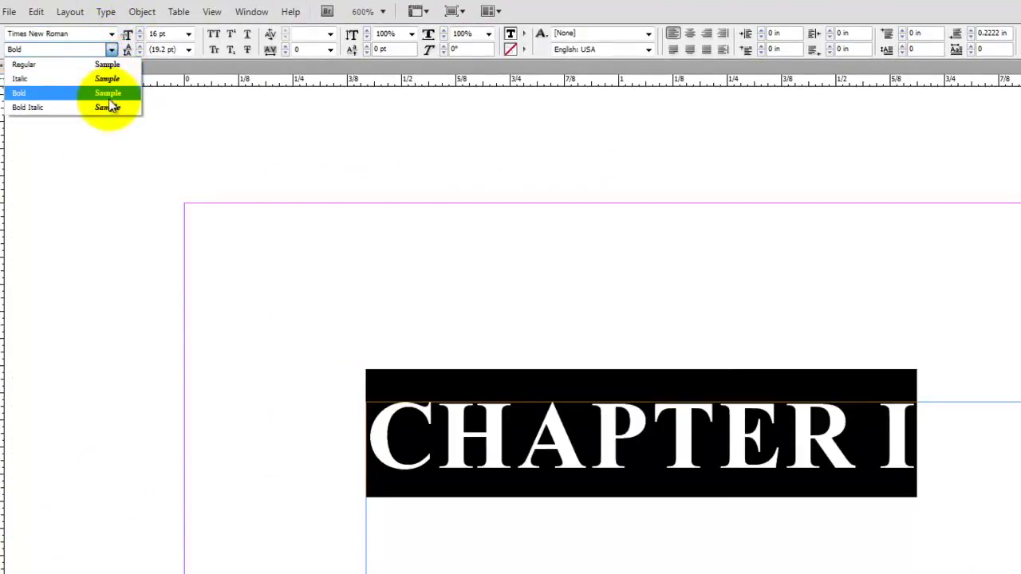
{"action": "left_click", "coordinate": [48, 78]}
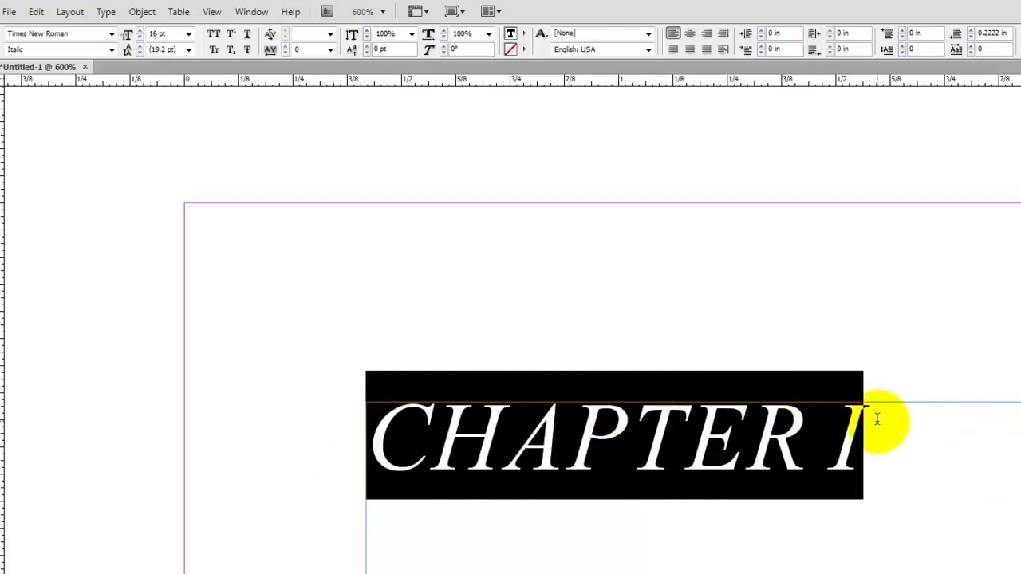
{"action": "left_click", "coordinate": [877, 422]}
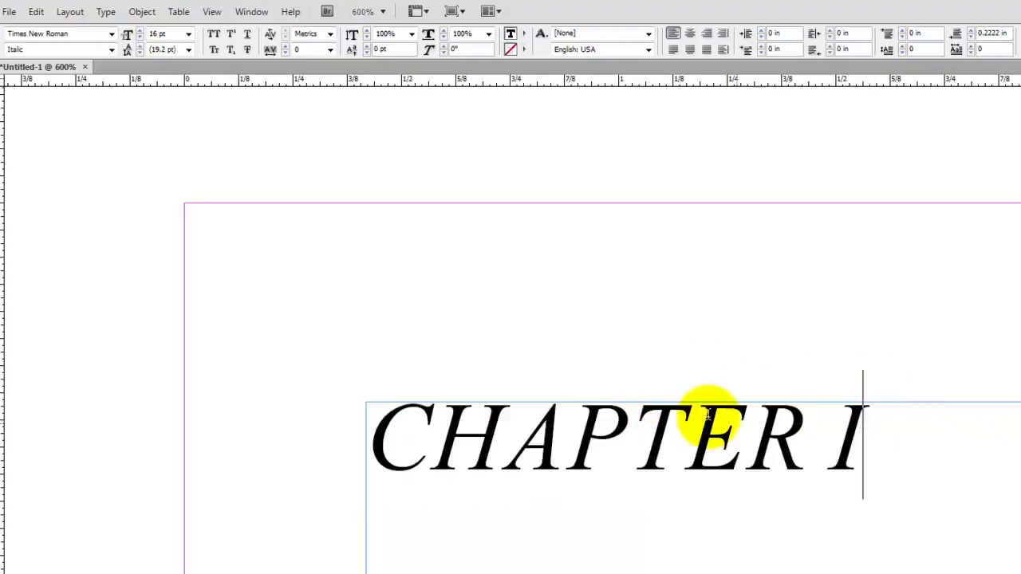
Enlarge the whole CHAPTER I heading to a font size of 24 pt
{"action": "left_click_drag", "start_coordinate": [948, 419], "coordinate": [199, 409]}
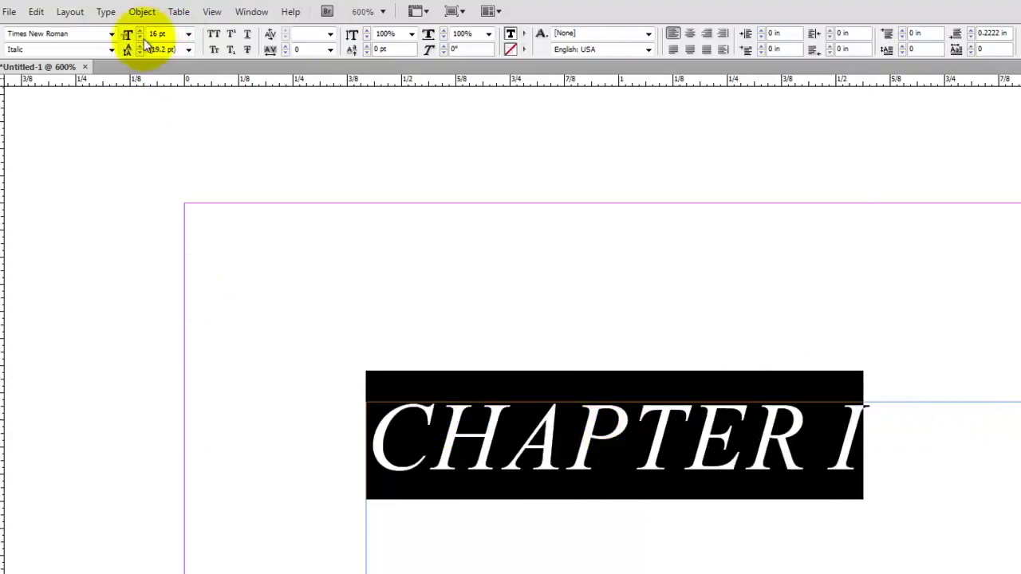
{"action": "left_click", "coordinate": [190, 35]}
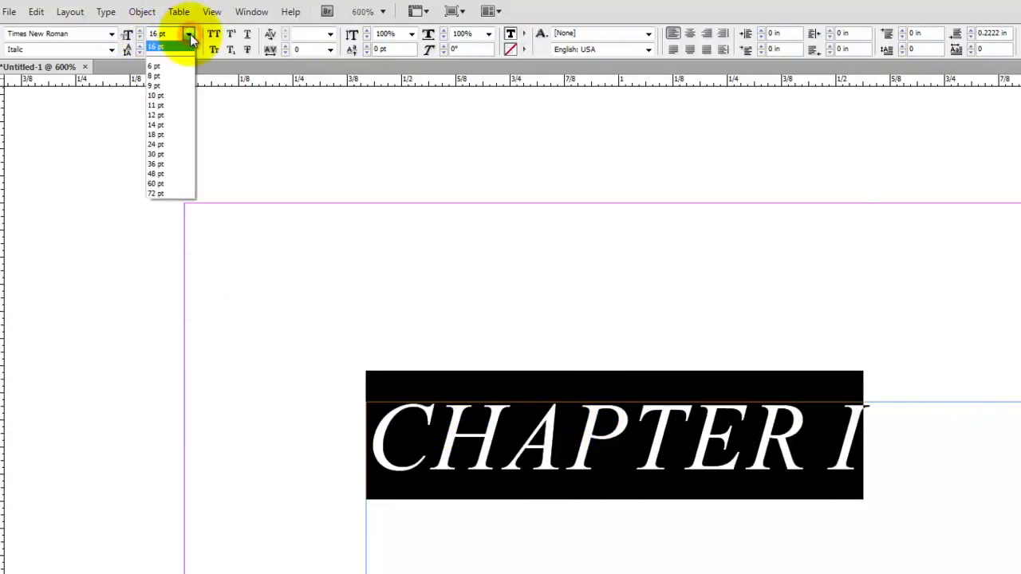
{"action": "left_click", "coordinate": [170, 145]}
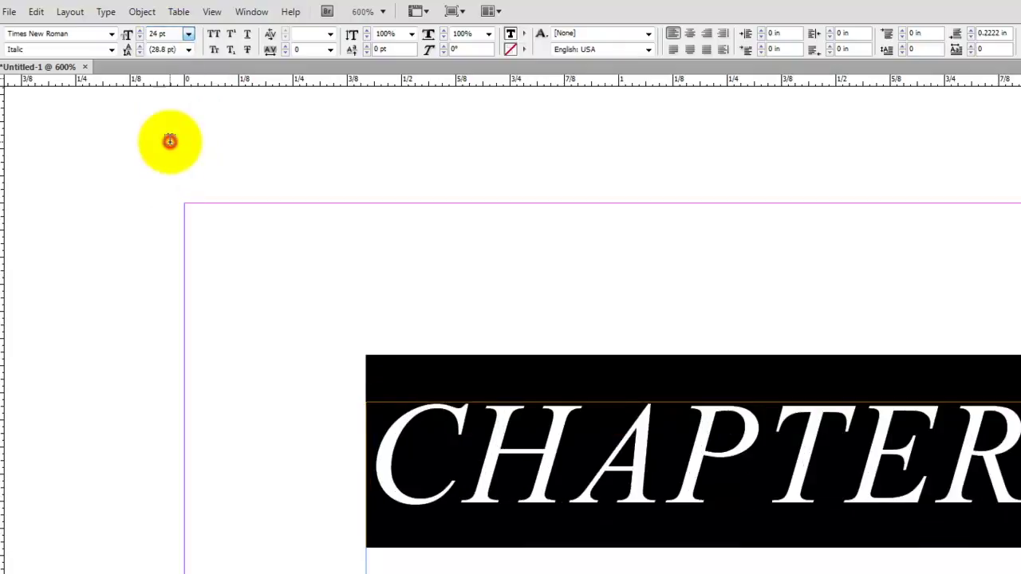
{"action": "left_click", "coordinate": [419, 437]}
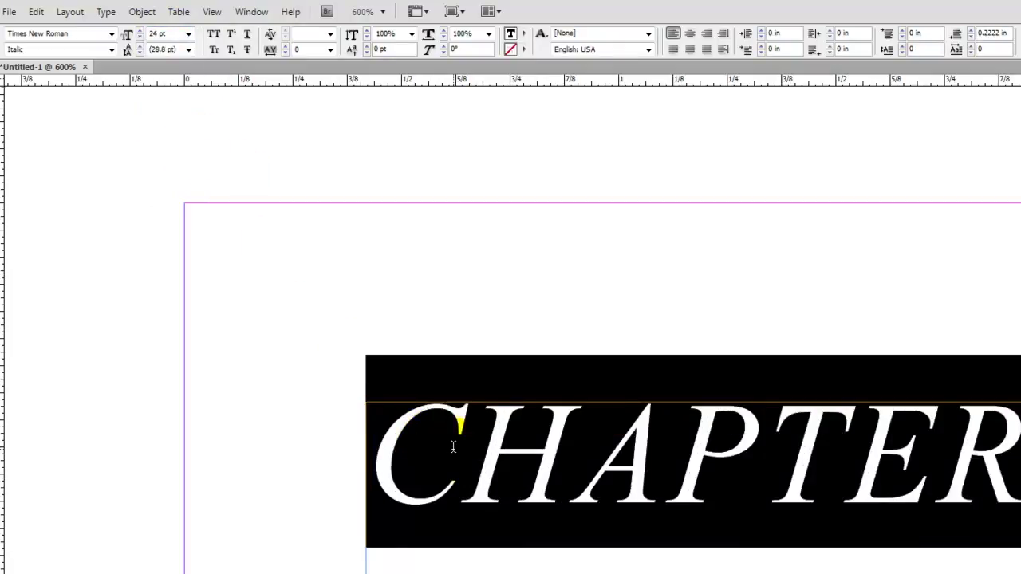
Set the leading of the CHAPTER I heading to 48 pt
{"action": "left_click", "coordinate": [188, 50]}
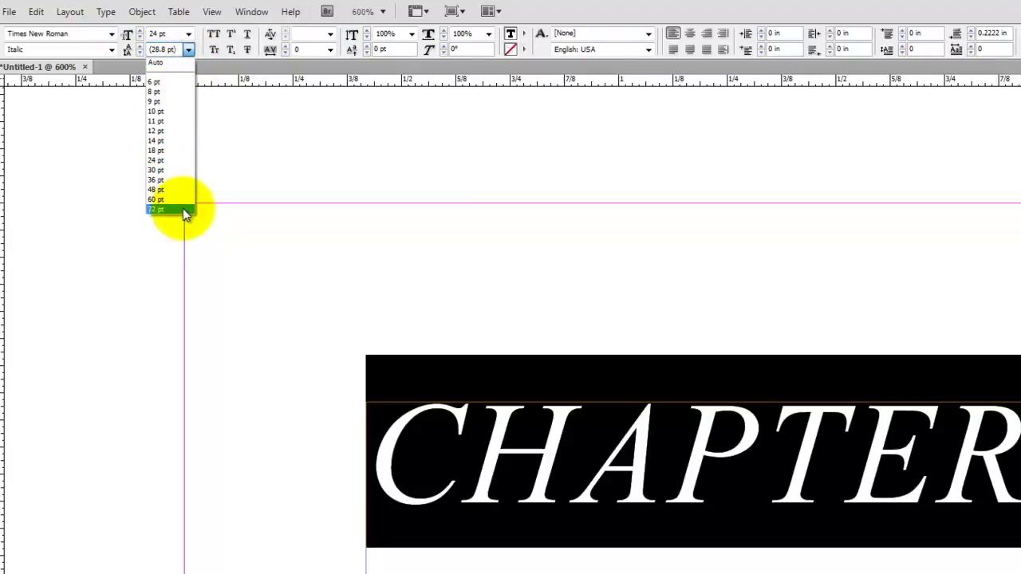
{"action": "left_click", "coordinate": [163, 50]}
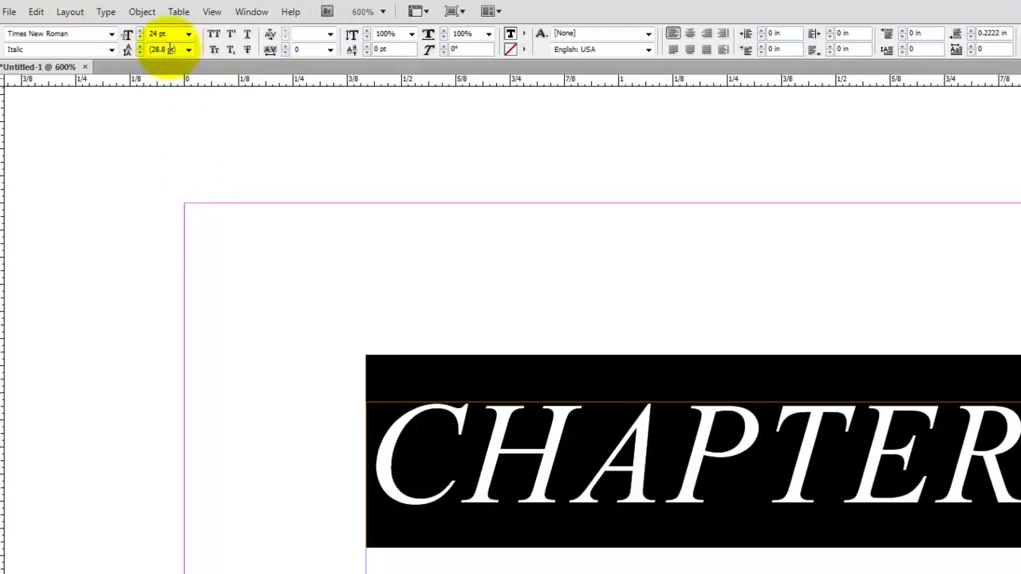
{"action": "double_click", "coordinate": [174, 50]}
{"action": "type", "text": "48"}
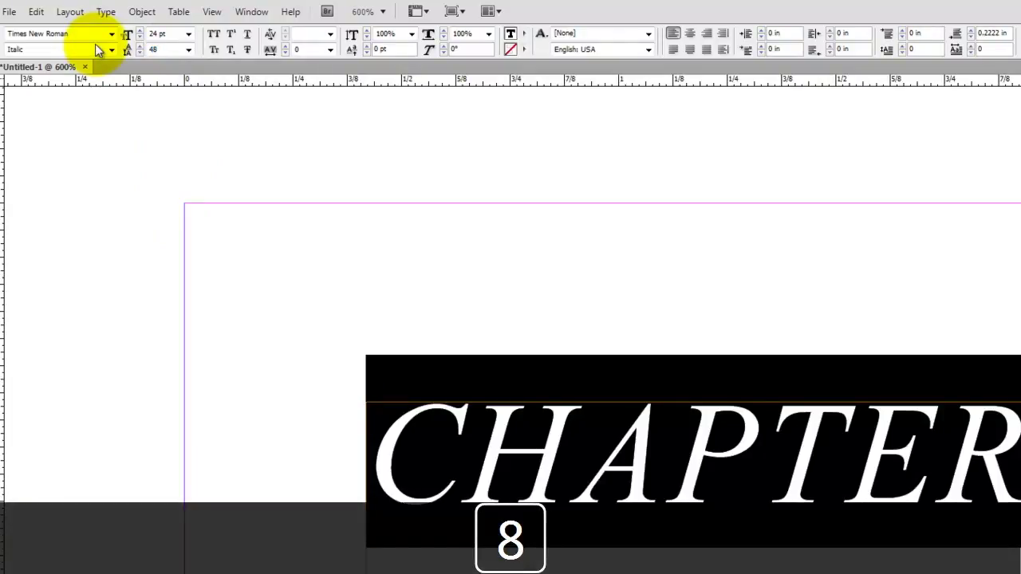
{"action": "key", "text": "Tab"}
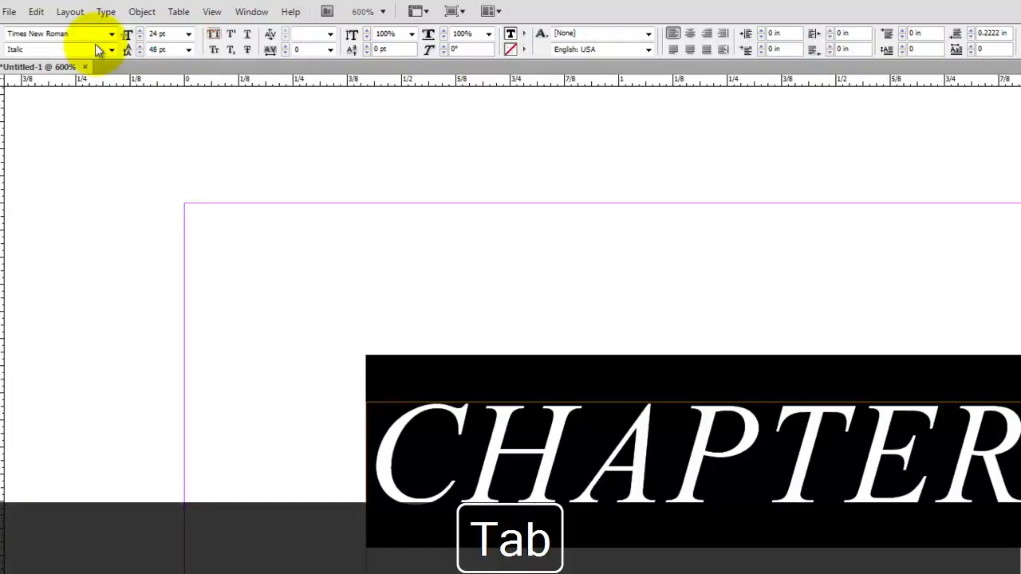
{"action": "left_click", "coordinate": [160, 50]}
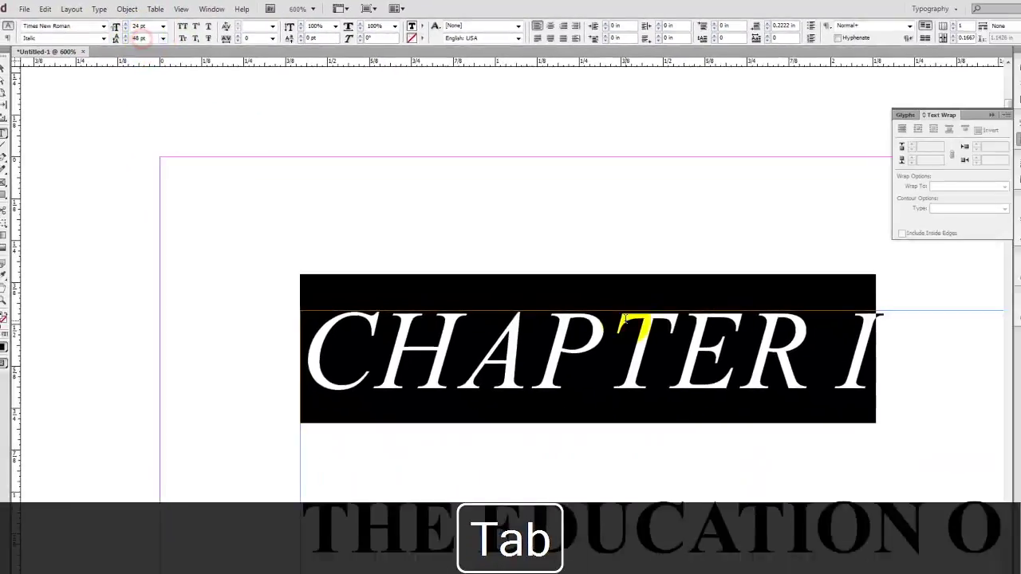
Try to set the leading of body paragraph 1 to 32 pt with only the text cursor placed in it
{"action": "scroll", "coordinate": [606, 280], "scroll_direction": "down", "scroll_amount": 1}
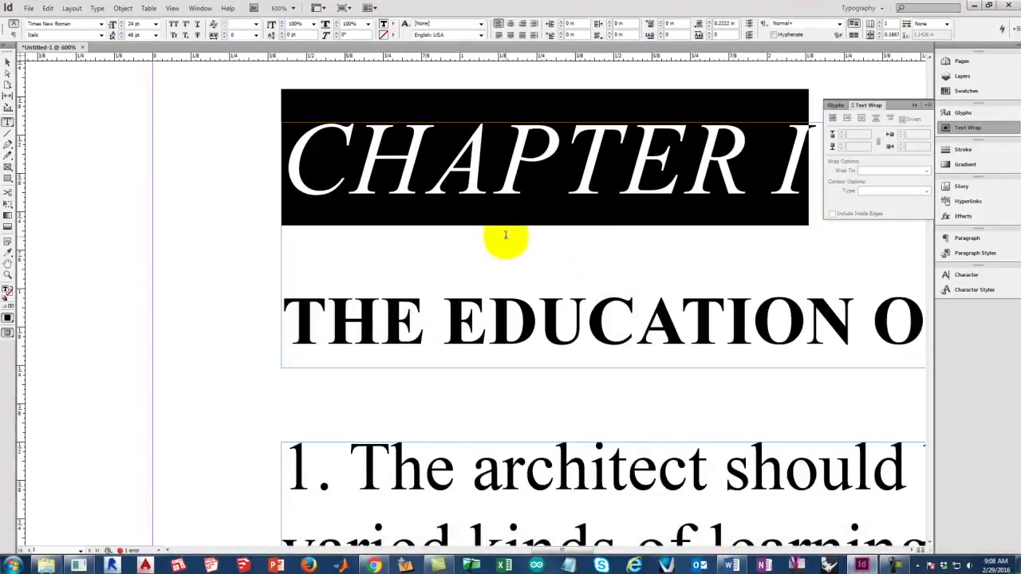
{"action": "scroll", "coordinate": [502, 274], "scroll_direction": "down", "scroll_amount": 3}
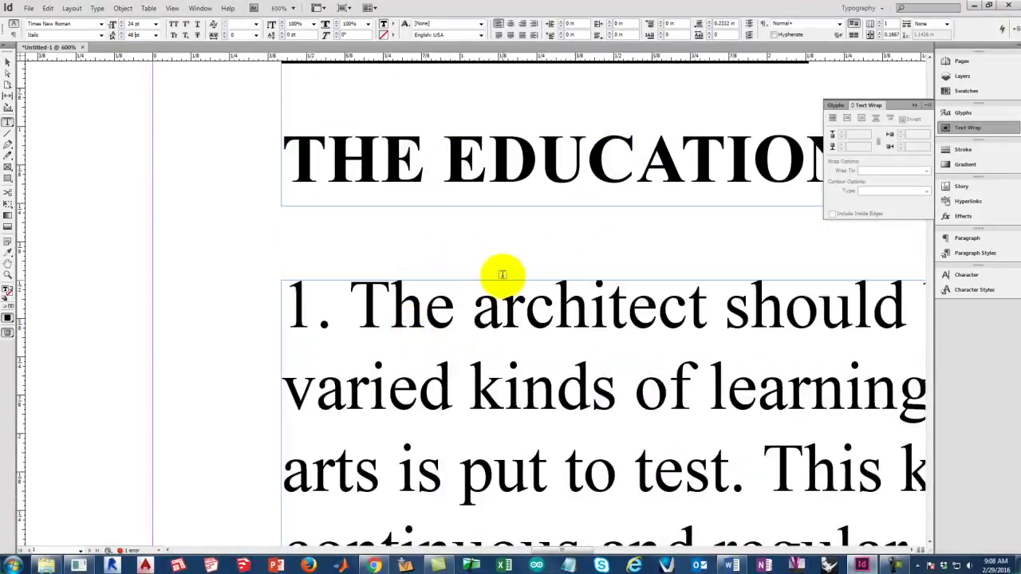
{"action": "left_click", "coordinate": [417, 334]}
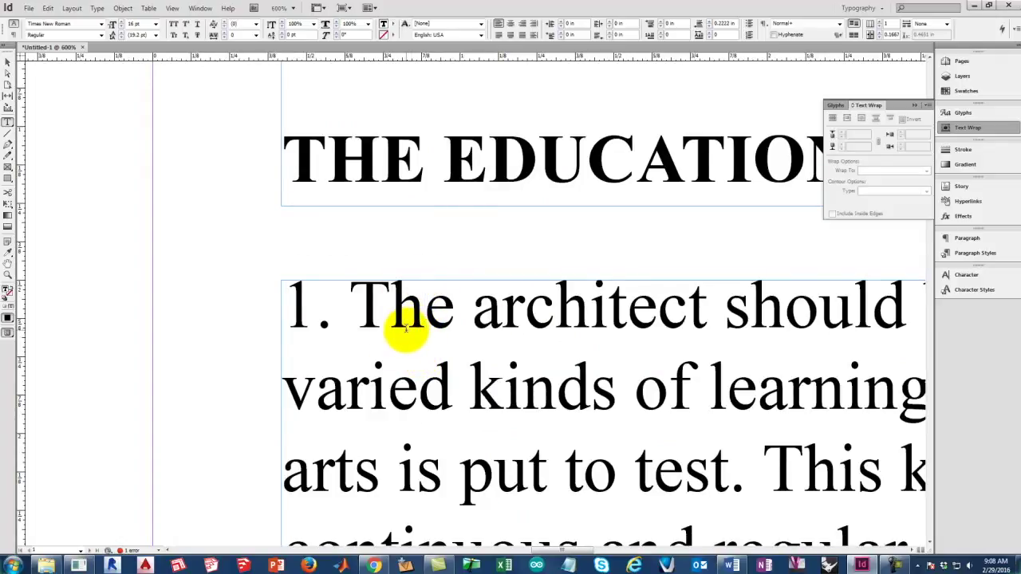
{"action": "left_click", "coordinate": [156, 35]}
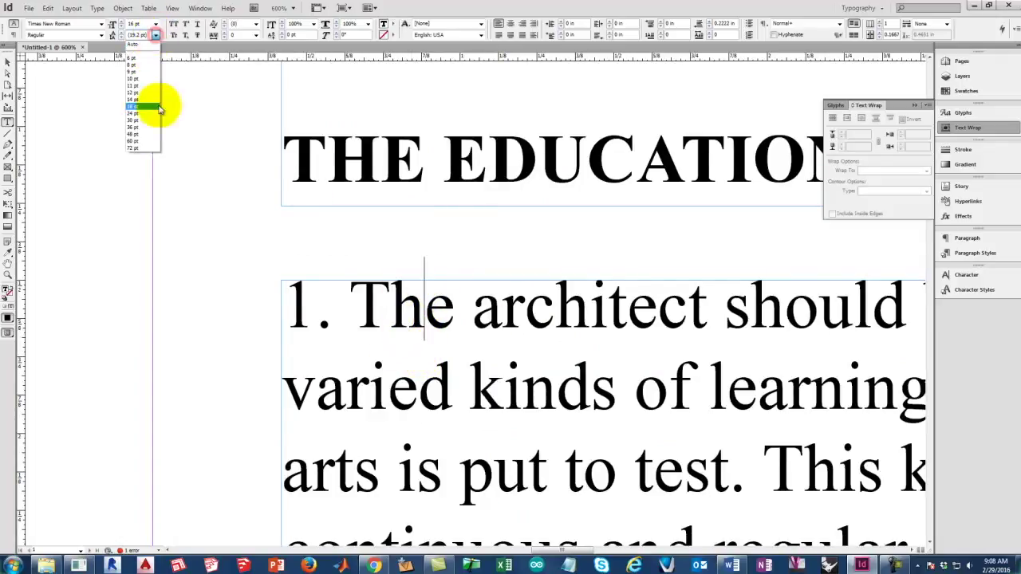
{"action": "left_click", "coordinate": [137, 25]}
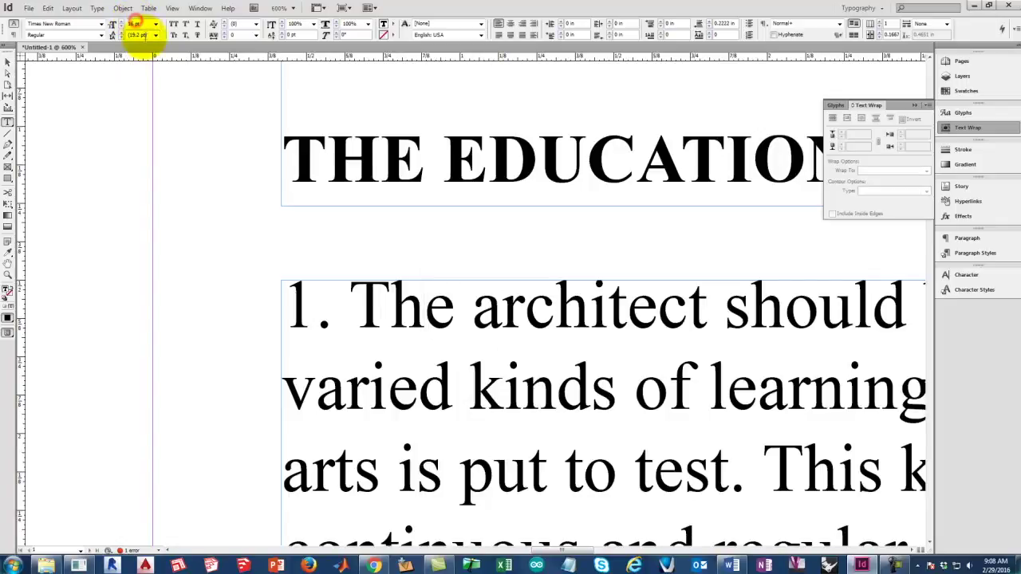
{"action": "type", "text": "32"}
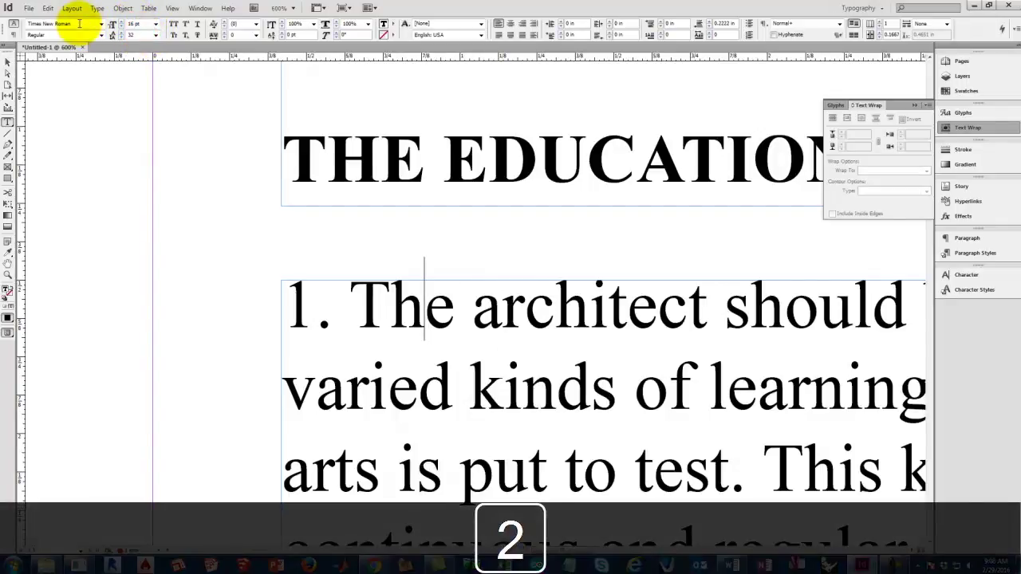
{"action": "key", "text": "Tab"}
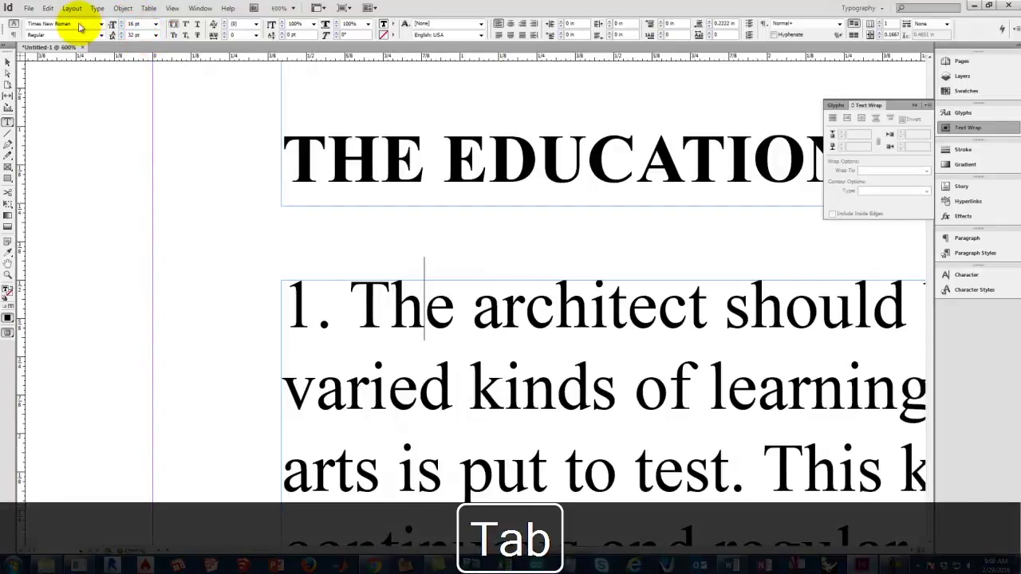
{"action": "left_click", "coordinate": [452, 366]}
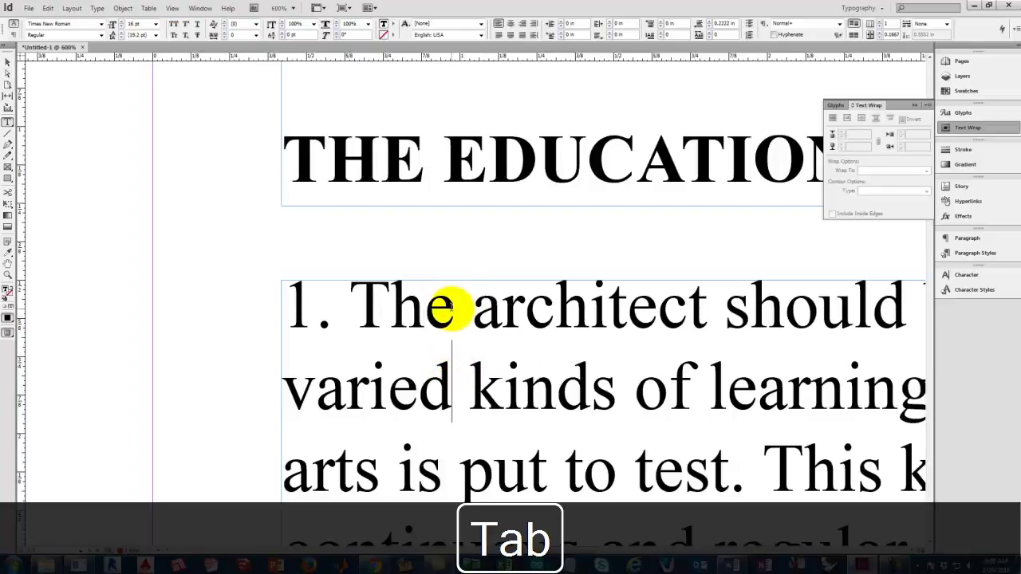
Select all of body paragraph 1 and set its leading to 32 pt
{"action": "key", "text": "ctrl+minus"}
{"action": "key", "text": "ctrl+minus"}
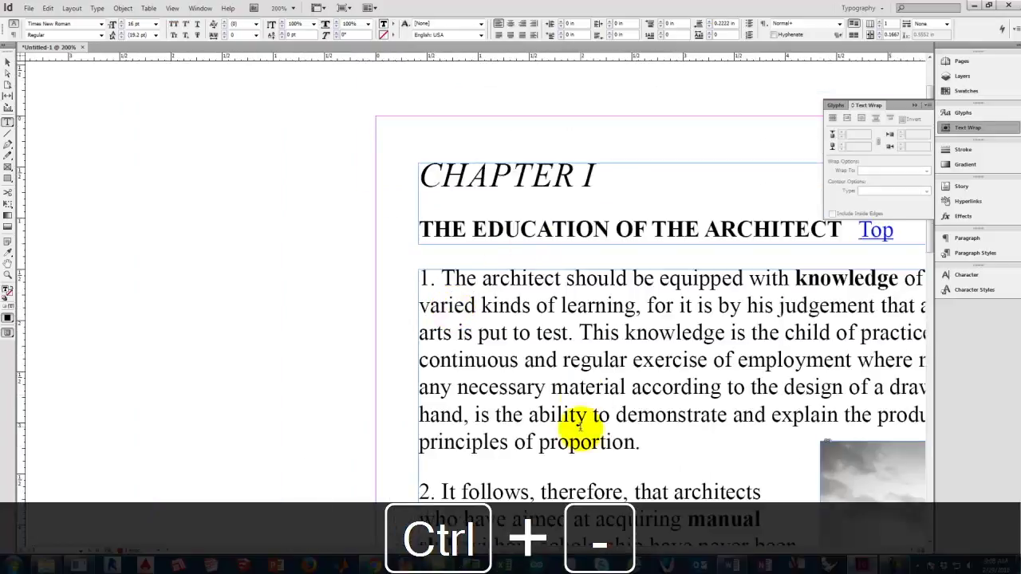
{"action": "left_click_drag", "start_coordinate": [649, 442], "coordinate": [311, 255]}
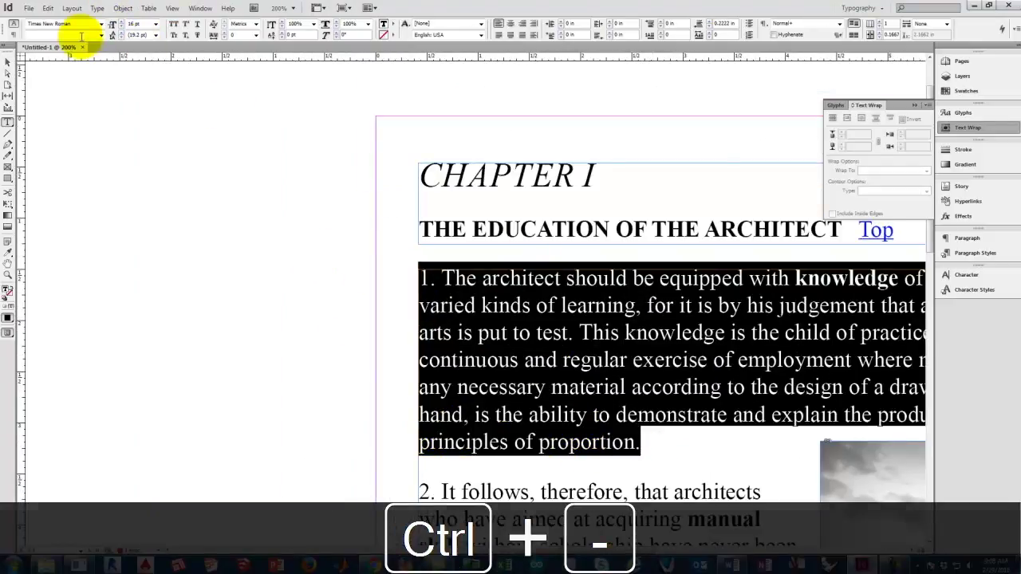
{"action": "left_click", "coordinate": [154, 35]}
{"action": "left_click", "coordinate": [142, 35]}
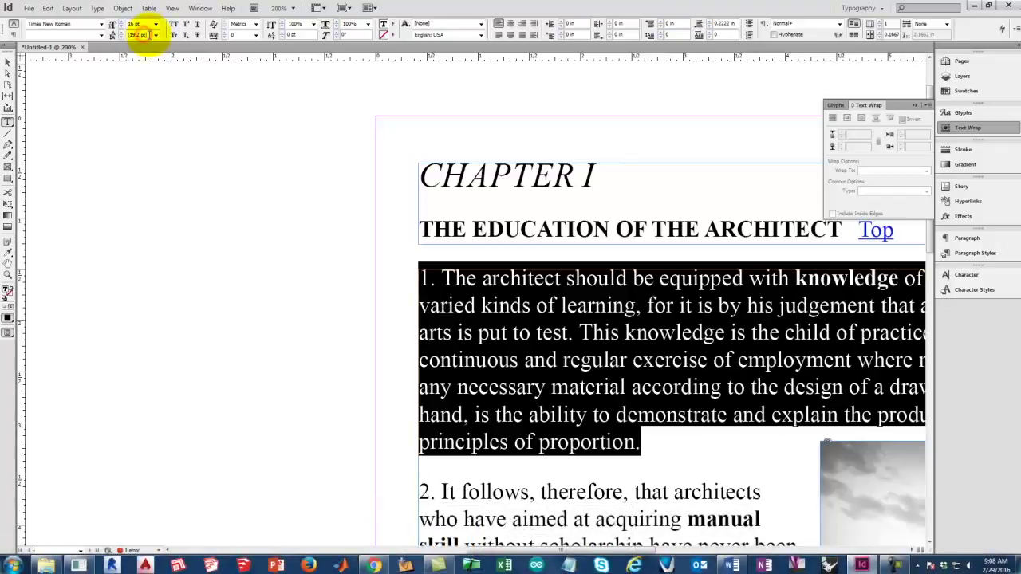
{"action": "type", "text": "32"}
{"action": "key", "text": "Tab"}
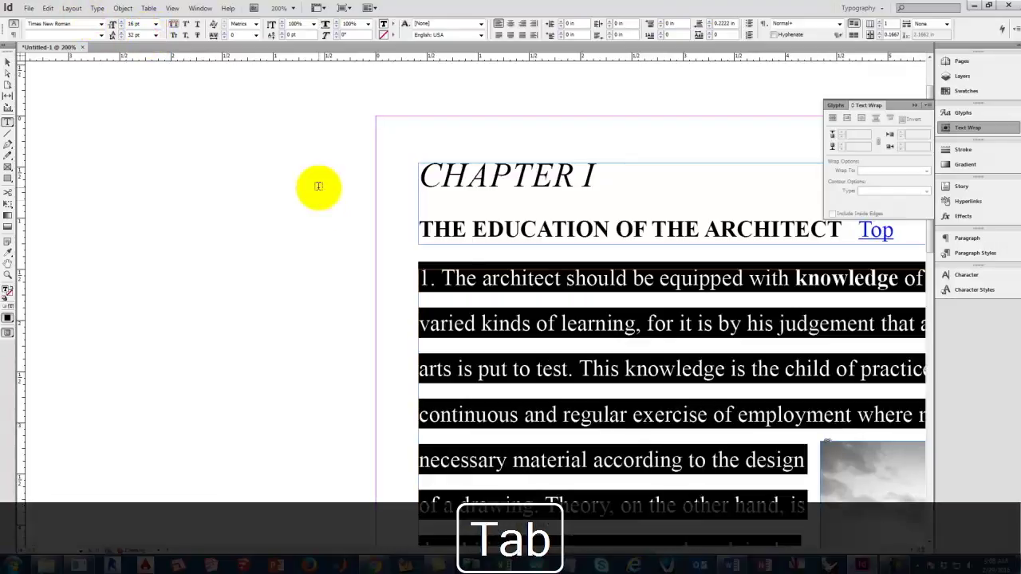
Try to return the leading to Auto with only the text cursor placed in paragraph 1
{"action": "left_click", "coordinate": [551, 316]}
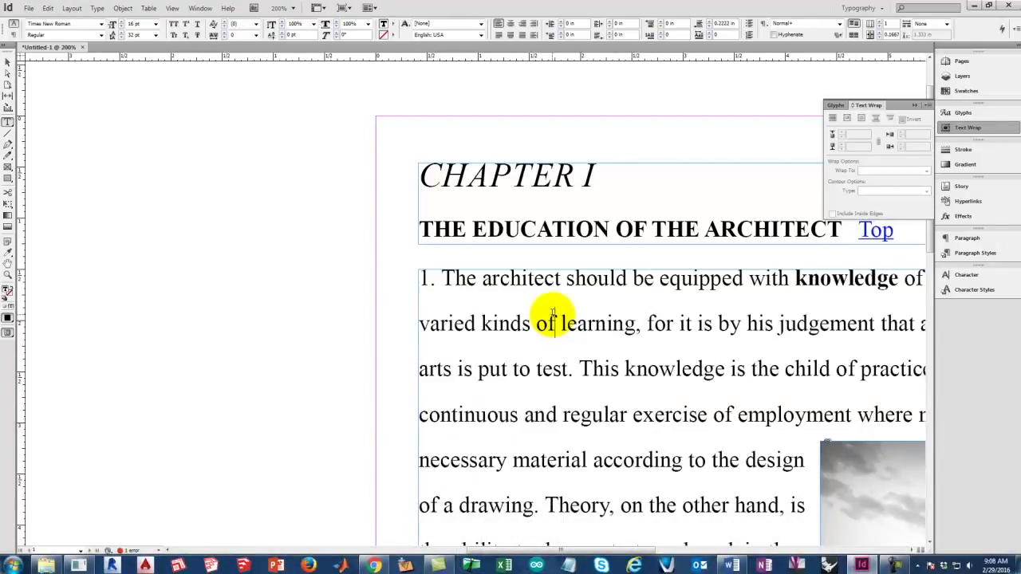
{"action": "left_click", "coordinate": [156, 37]}
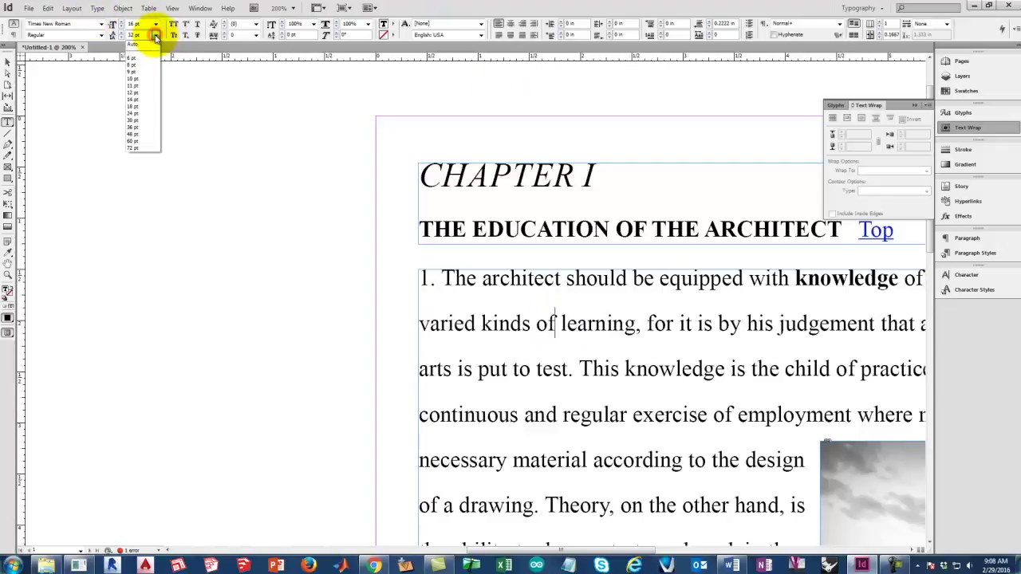
{"action": "left_click", "coordinate": [141, 44]}
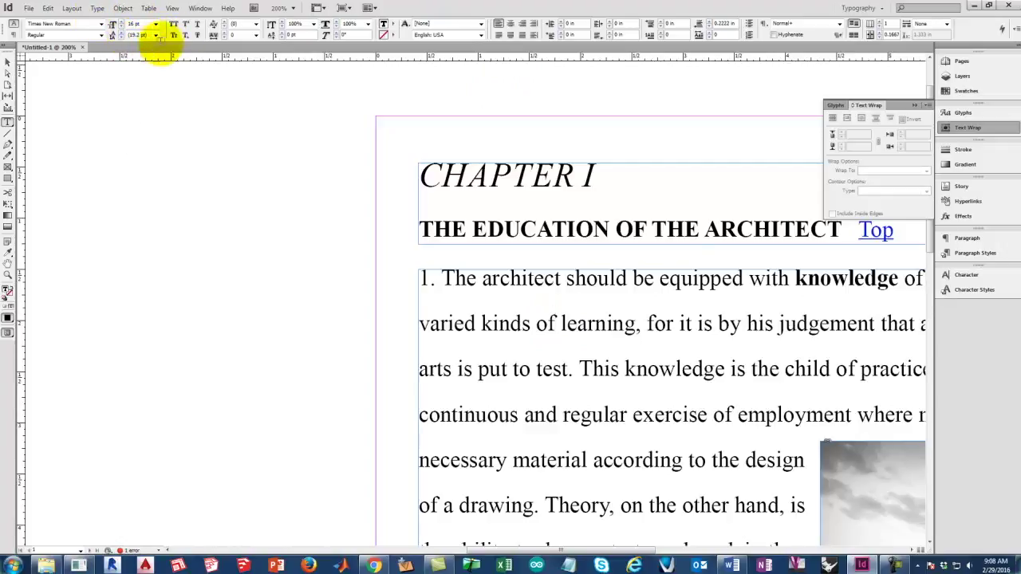
{"action": "scroll", "coordinate": [654, 388], "scroll_direction": "down", "scroll_amount": 5}
{"action": "scroll", "coordinate": [514, 237], "scroll_direction": "up", "scroll_amount": 4}
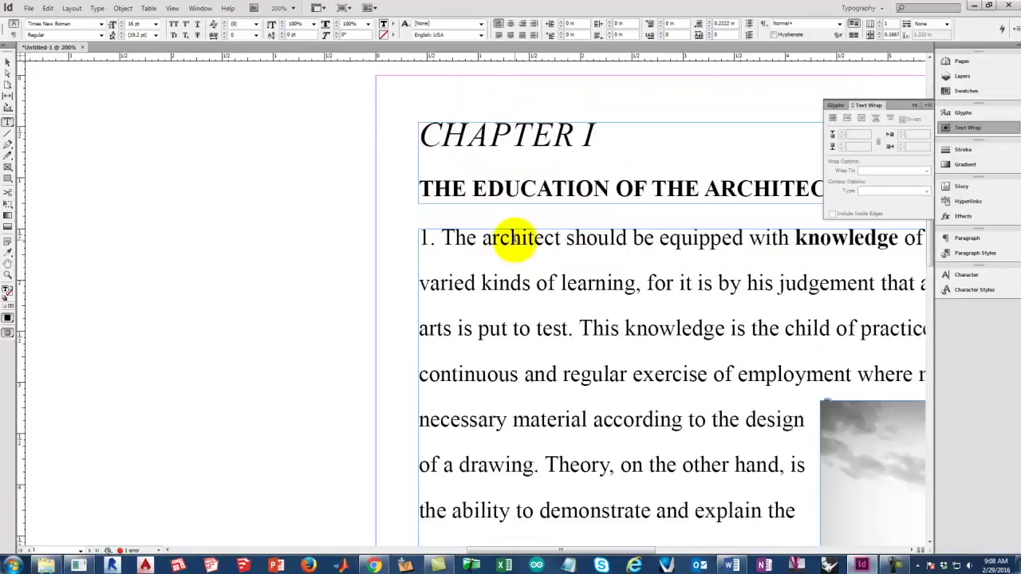
{"action": "scroll", "coordinate": [514, 238], "scroll_direction": "up", "scroll_amount": 2}
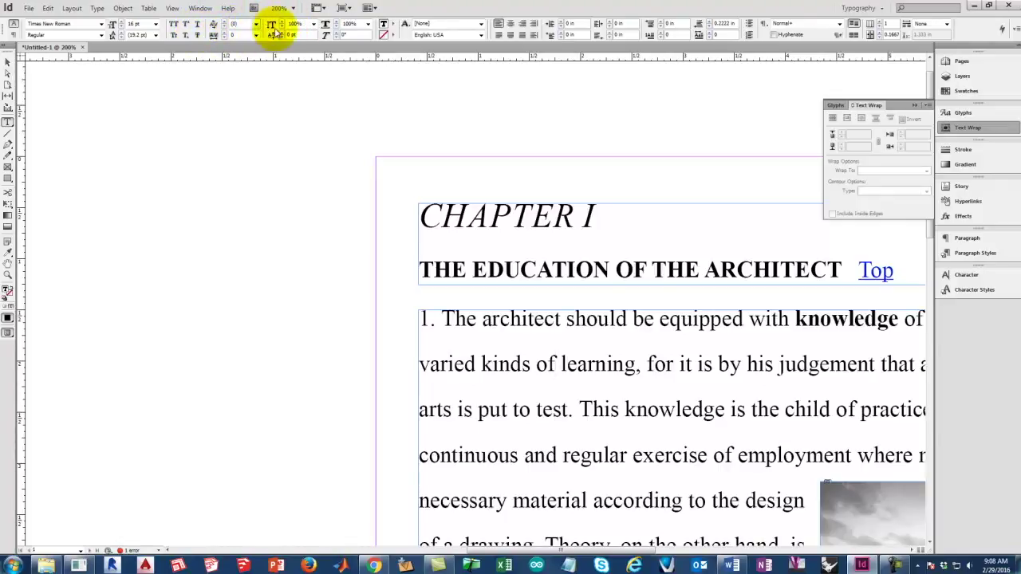
Try a vertical scale of 150% on the I of the CHAPTER I heading and return it to 100%
{"action": "left_click", "coordinate": [598, 214]}
{"action": "left_click_drag", "start_coordinate": [595, 215], "coordinate": [581, 214]}
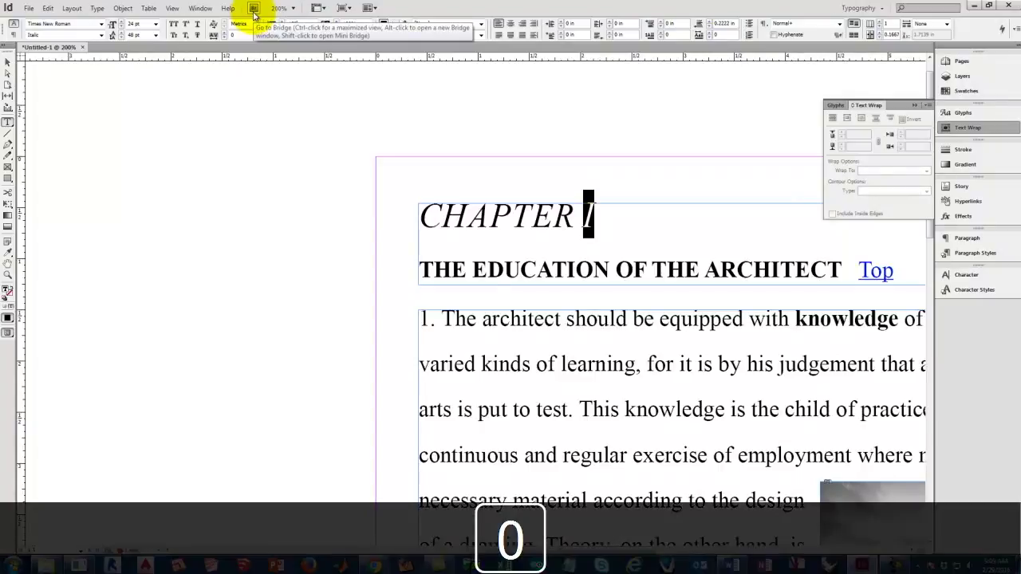
{"action": "key", "text": "Tab"}
{"action": "left_click", "coordinate": [615, 212]}
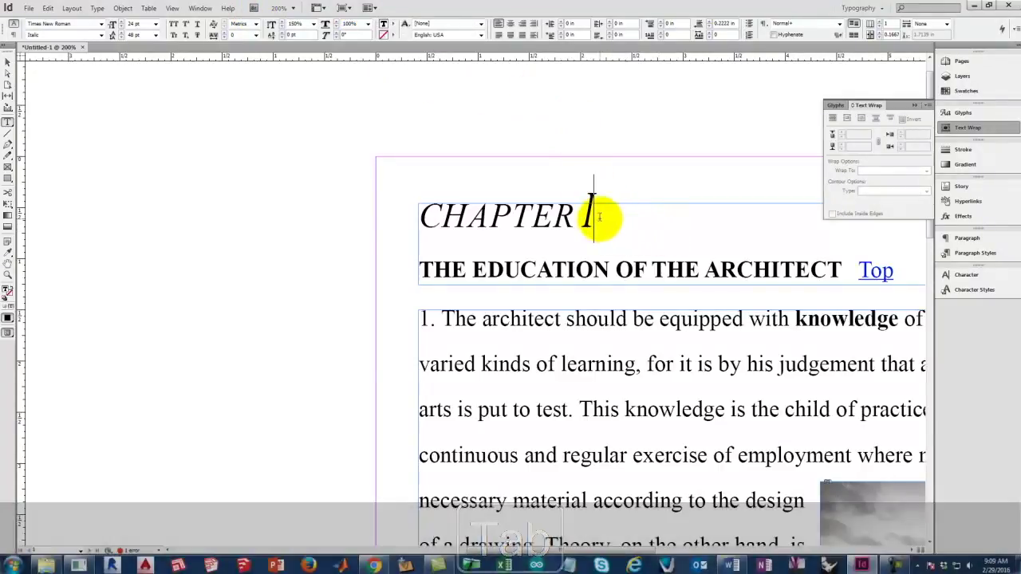
{"action": "double_click", "coordinate": [592, 201]}
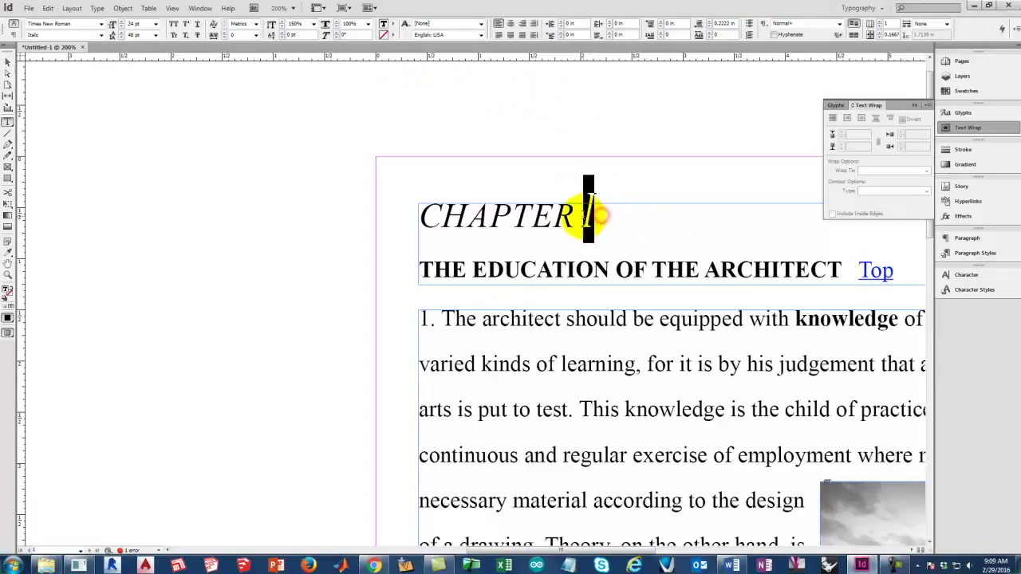
{"action": "left_click", "coordinate": [295, 23]}
{"action": "type", "text": "1"}
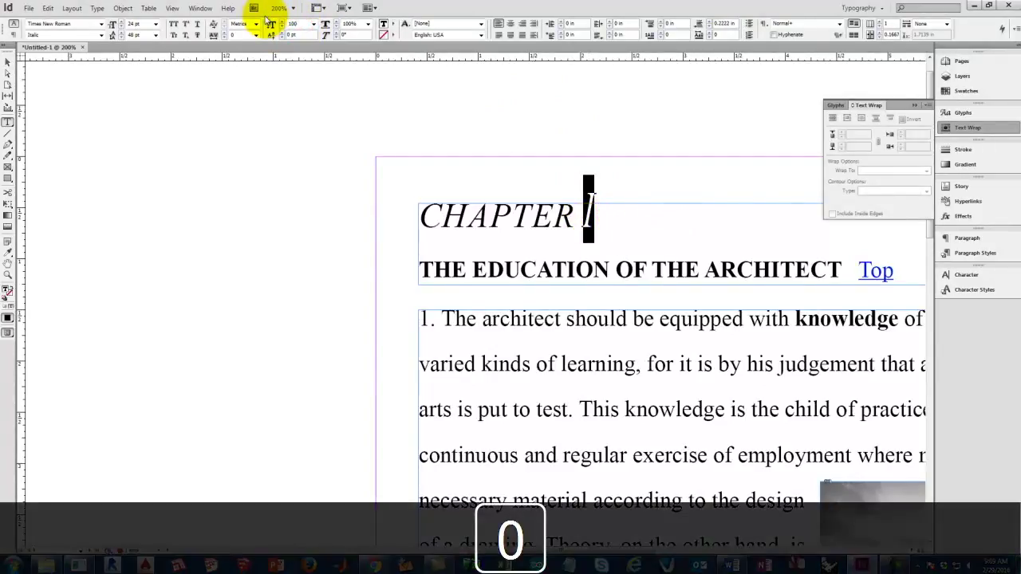
{"action": "key", "text": "Tab"}
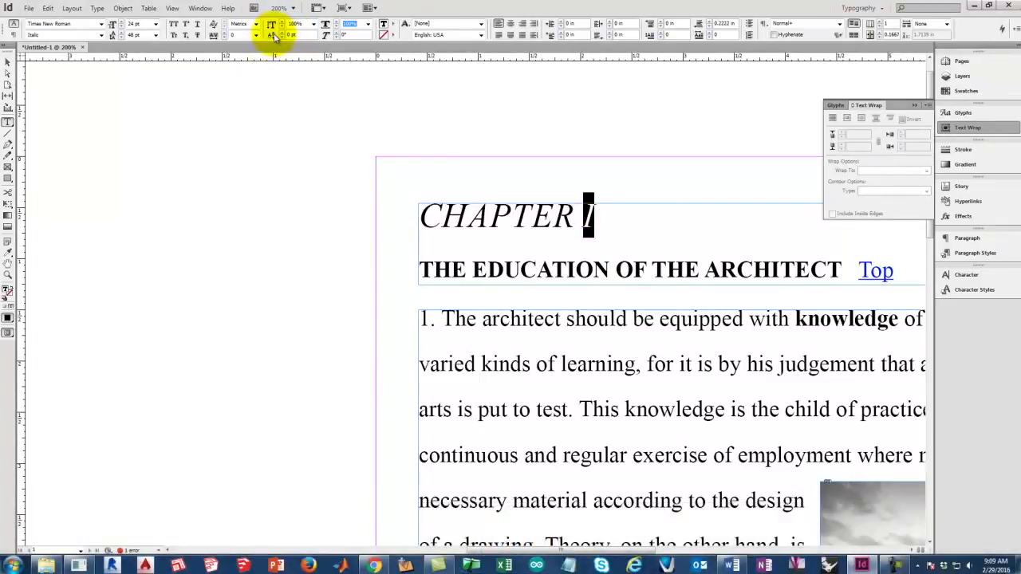
Add 1st after the CHAPTER I heading and raise its st with a baseline shift of 6 pt
{"action": "left_click", "coordinate": [295, 35]}
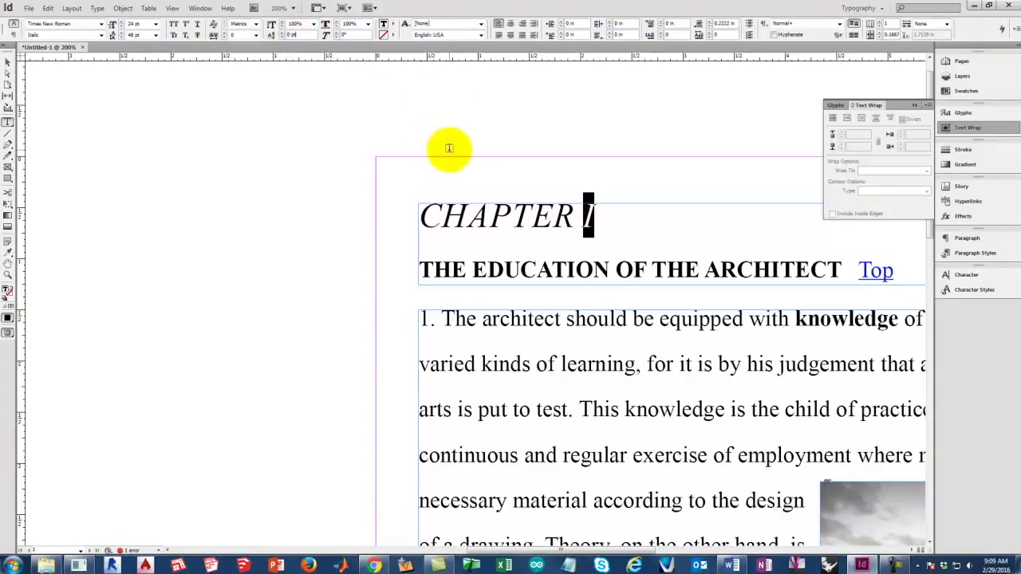
{"action": "left_click", "coordinate": [628, 204]}
{"action": "type", "text": "1st"}
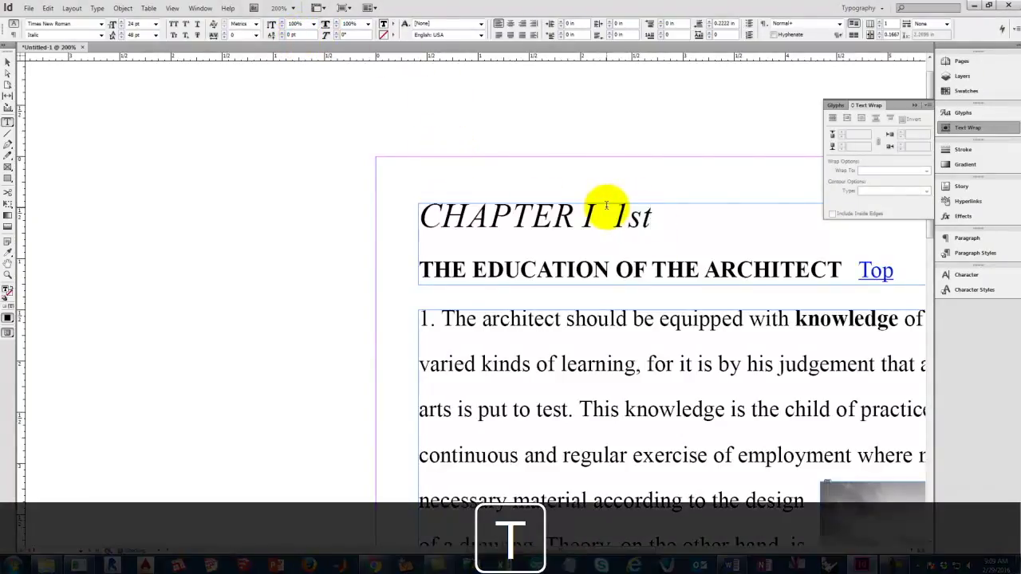
{"action": "left_click_drag", "start_coordinate": [661, 227], "coordinate": [630, 216]}
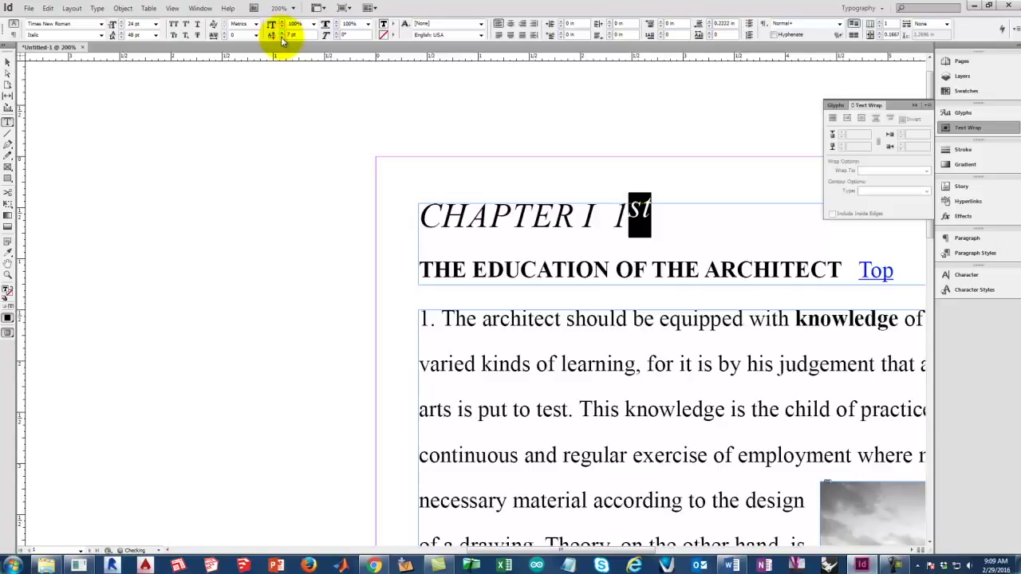
{"action": "left_click", "coordinate": [672, 213]}
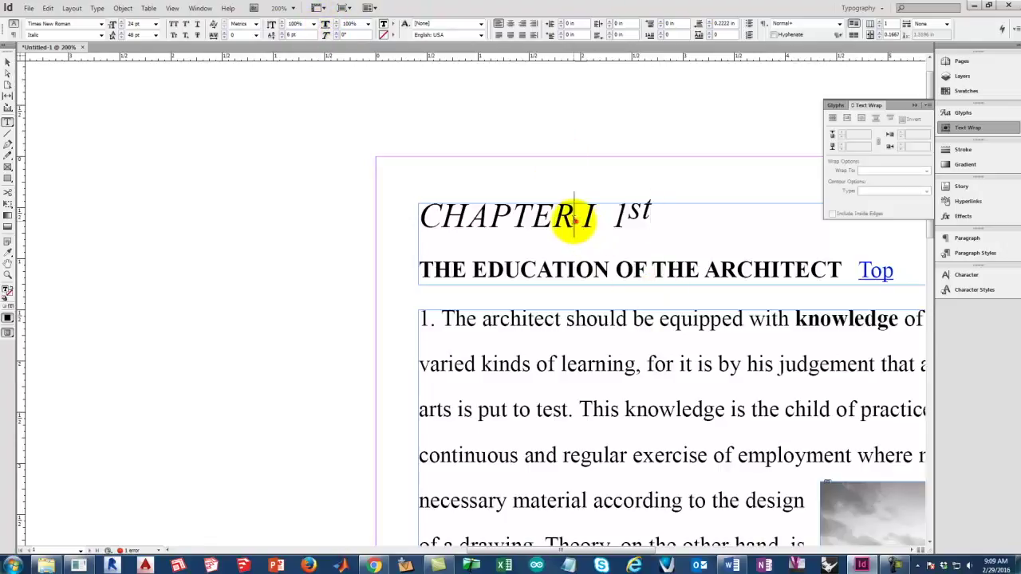
Try a horizontal scale of 200% on the R of CHAPTER and return it to 100%
{"action": "left_click_drag", "start_coordinate": [574, 217], "coordinate": [555, 217]}
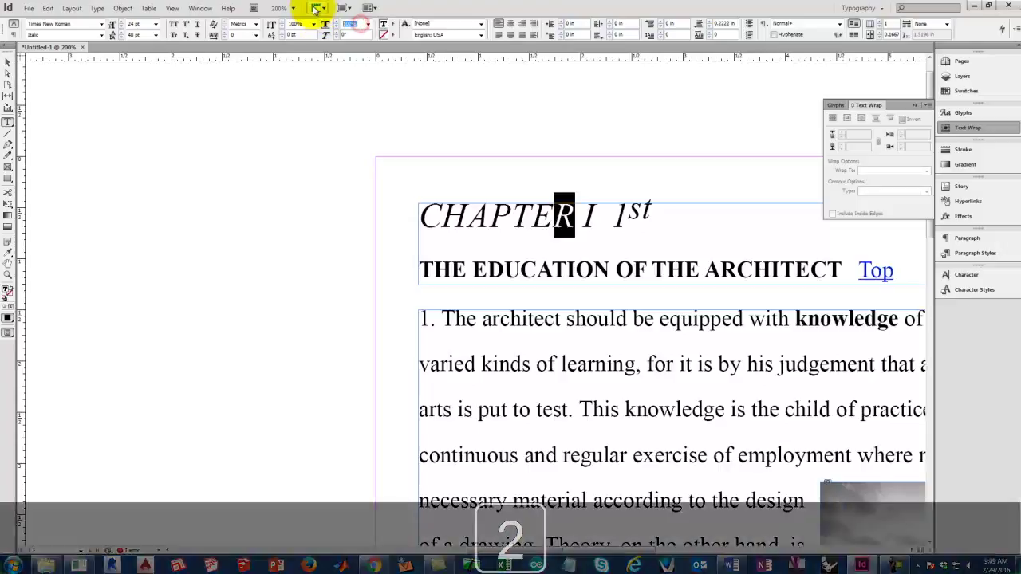
{"action": "key", "text": "Tab"}
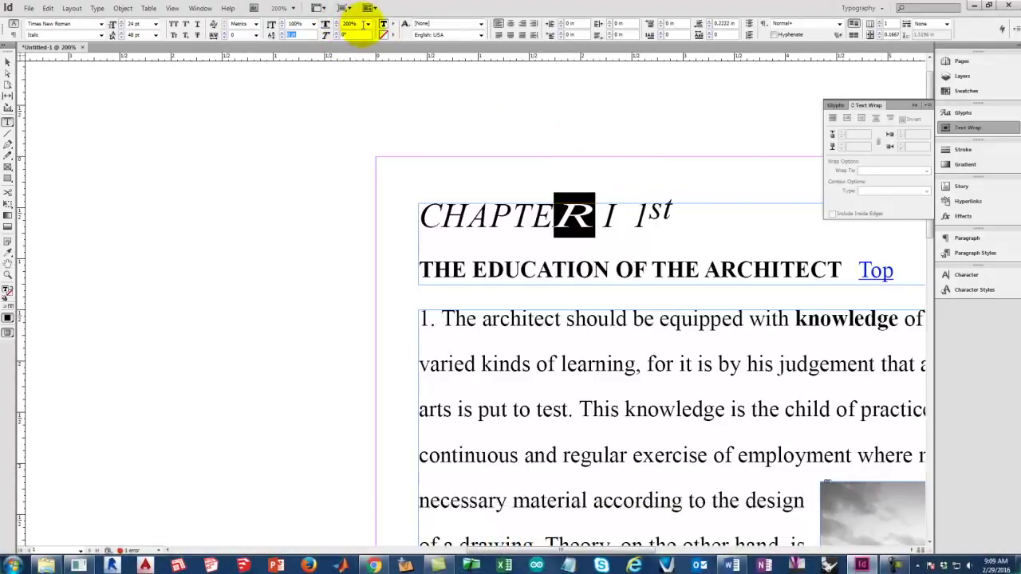
{"action": "left_click", "coordinate": [359, 23]}
{"action": "type", "text": "100"}
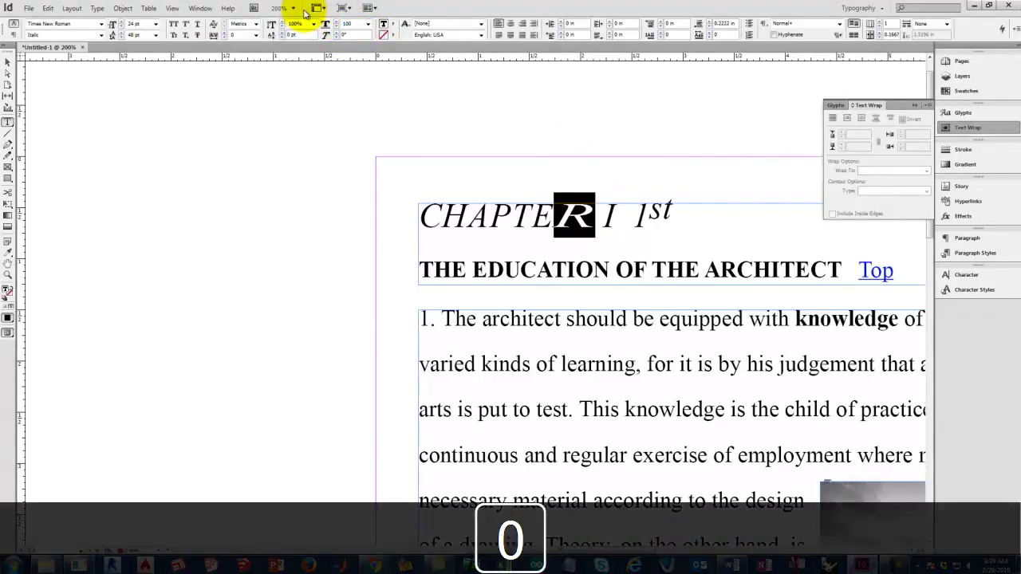
{"action": "key", "text": "Tab"}
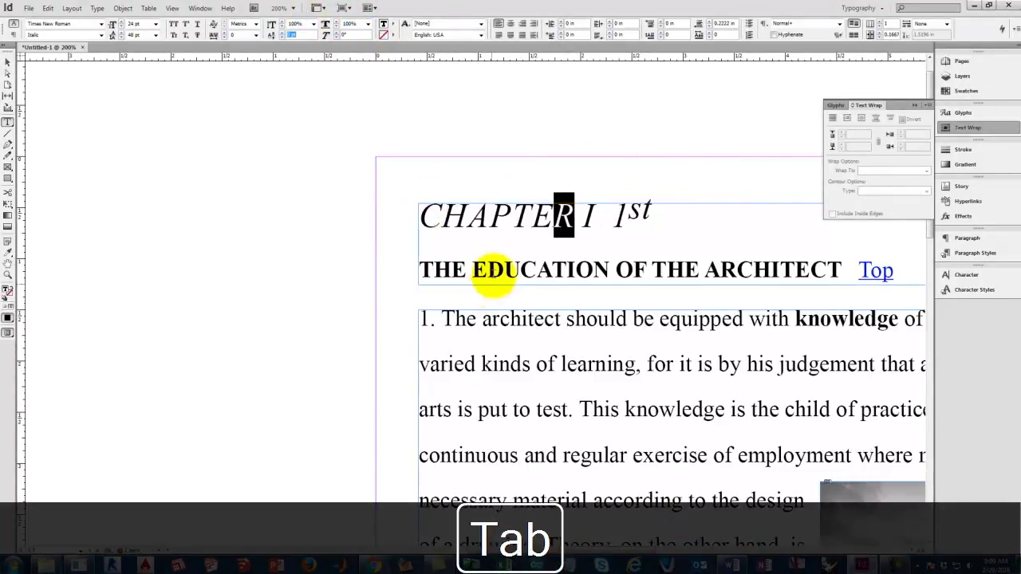
Slant the word EDUCATION in the subheading to the right with the skew (false italic) setting
{"action": "left_click", "coordinate": [500, 260]}
{"action": "left_click_drag", "start_coordinate": [472, 269], "coordinate": [610, 269]}
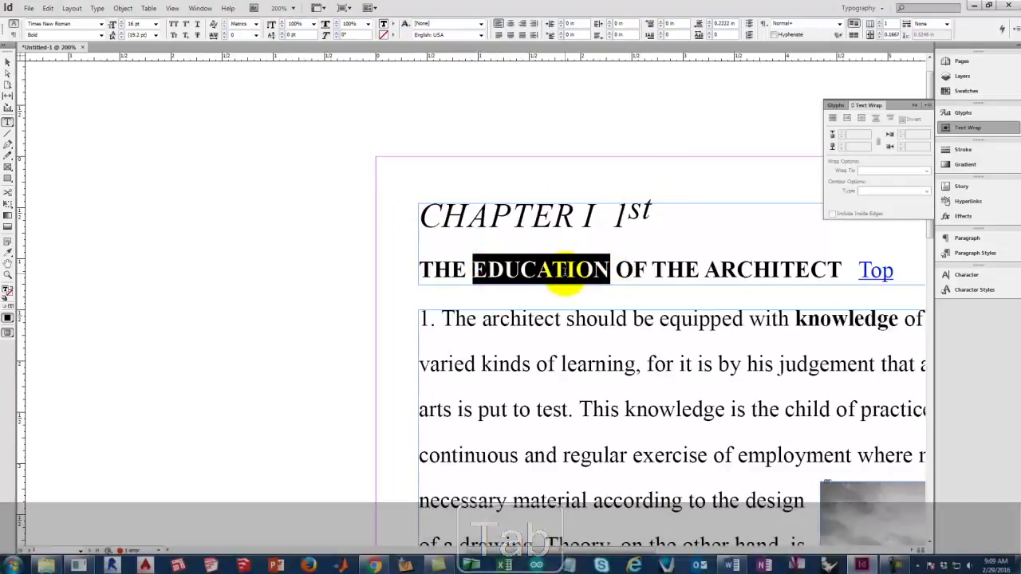
{"action": "left_click", "coordinate": [338, 36]}
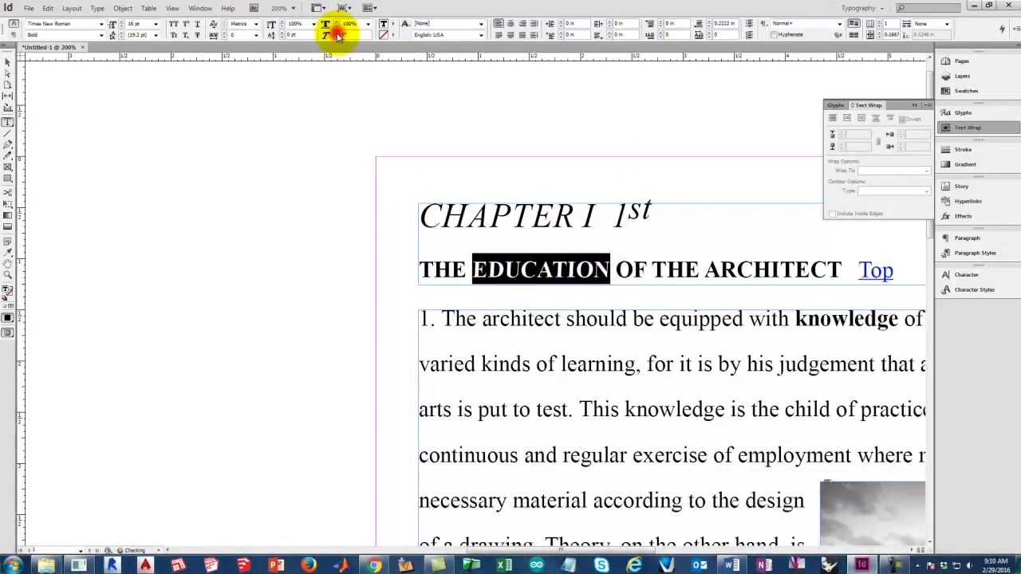
{"action": "left_click", "coordinate": [338, 36]}
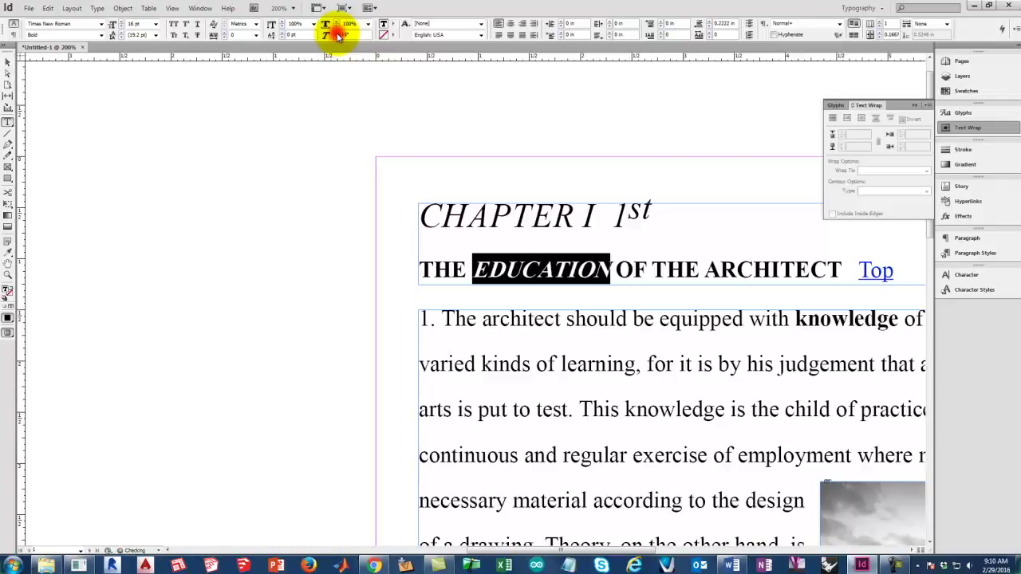
{"action": "left_click", "coordinate": [602, 358]}
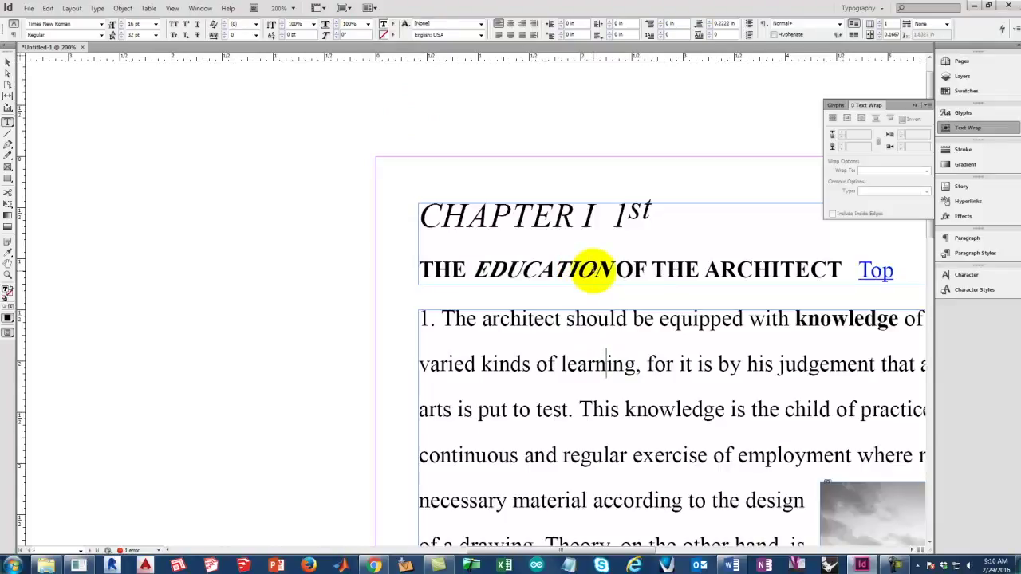
Reset the skew of the word EDUCATION in the subheading to 0°
{"action": "left_click_drag", "start_coordinate": [474, 270], "coordinate": [618, 279]}
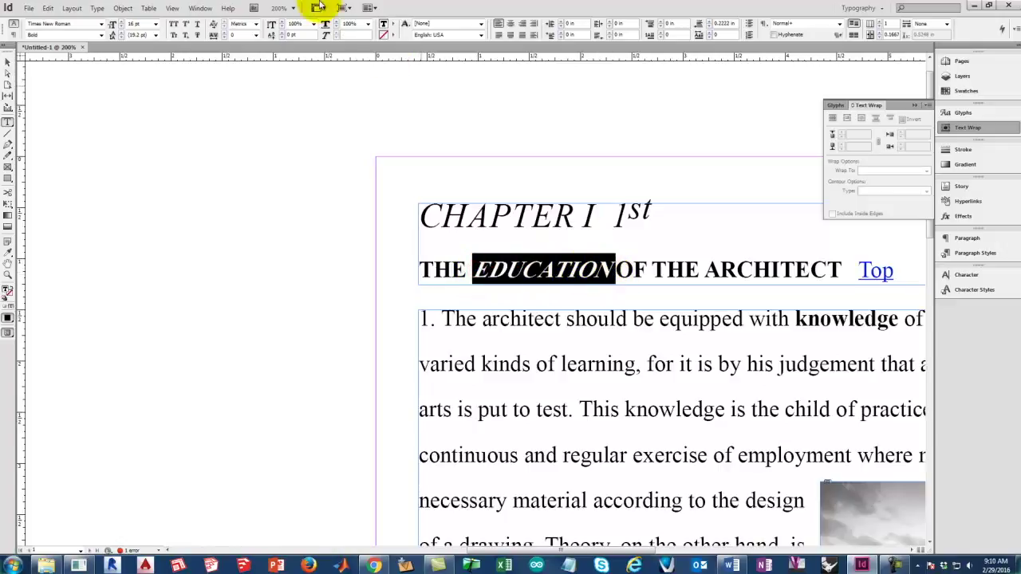
{"action": "left_click", "coordinate": [358, 33]}
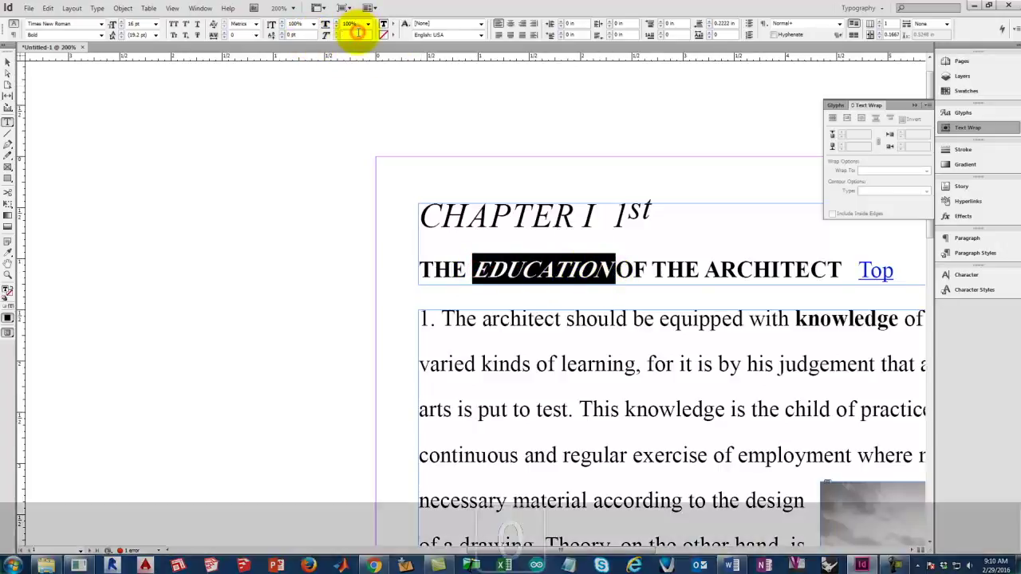
{"action": "type", "text": "0"}
{"action": "key", "text": "Tab"}
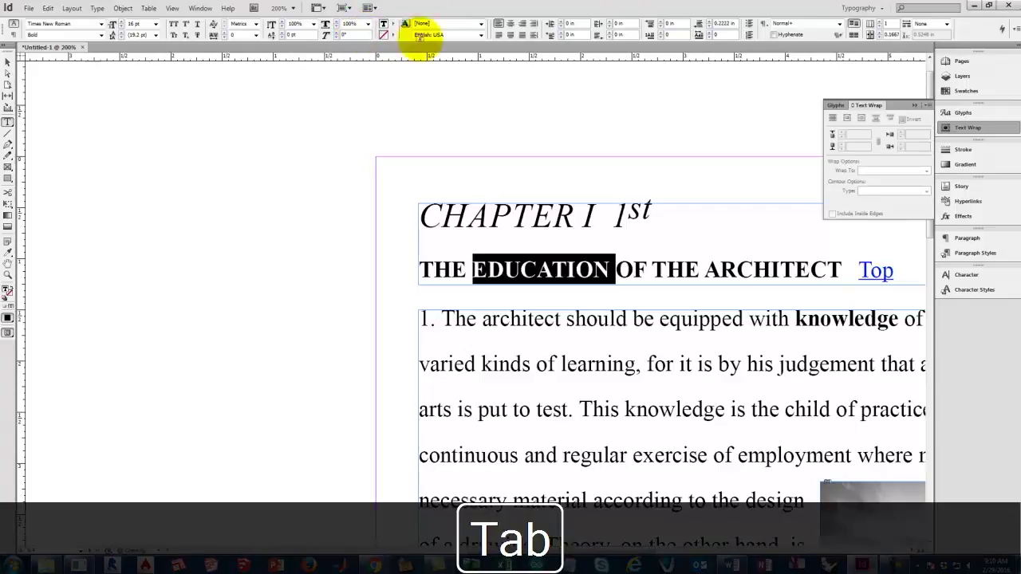
{"action": "left_click_drag", "start_coordinate": [667, 269], "coordinate": [683, 270]}
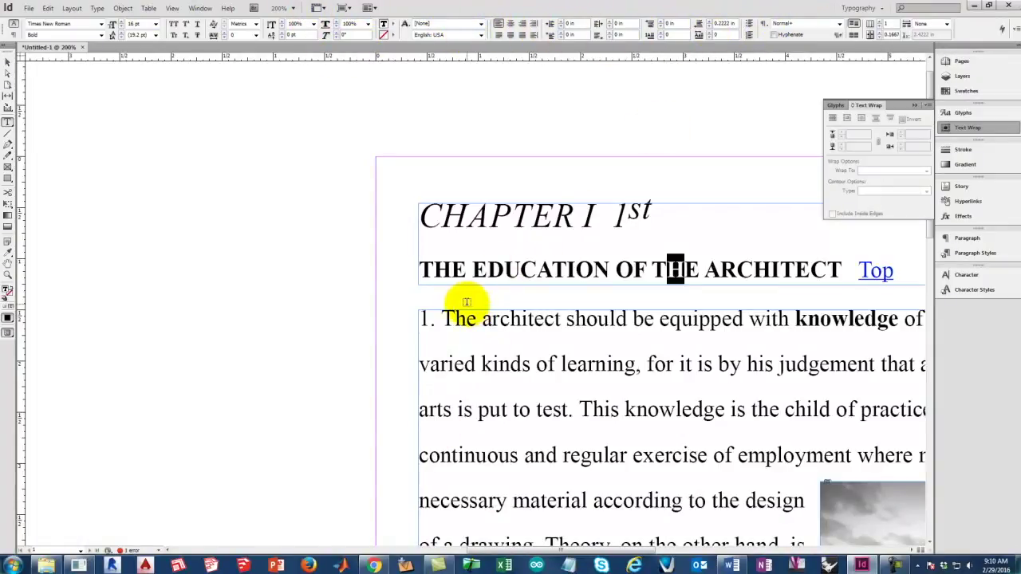
{"action": "left_click", "coordinate": [597, 410]}
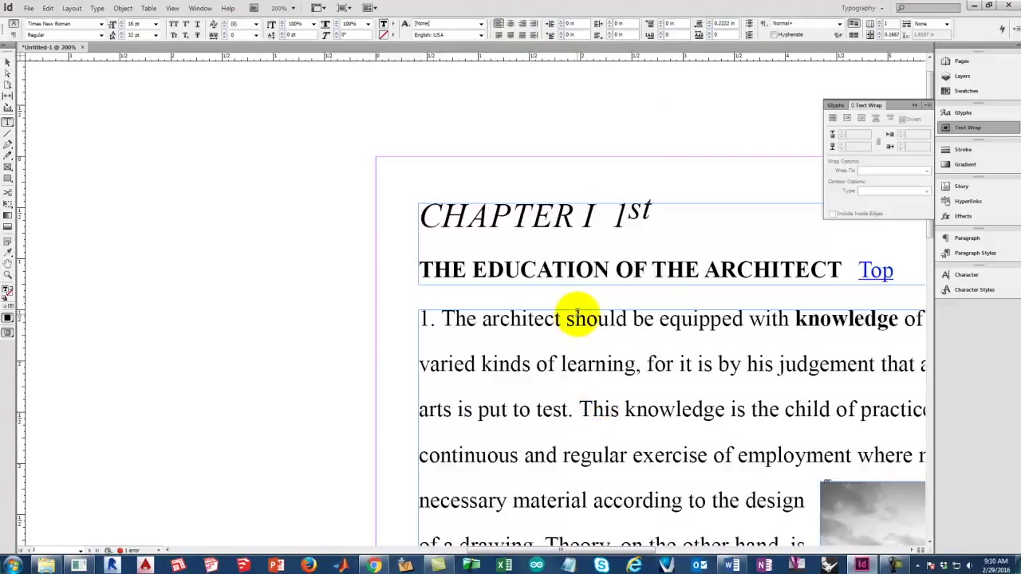
Try right and centre alignment on the first body paragraph and return it to left alignment
{"action": "key", "text": "ctrl+0"}
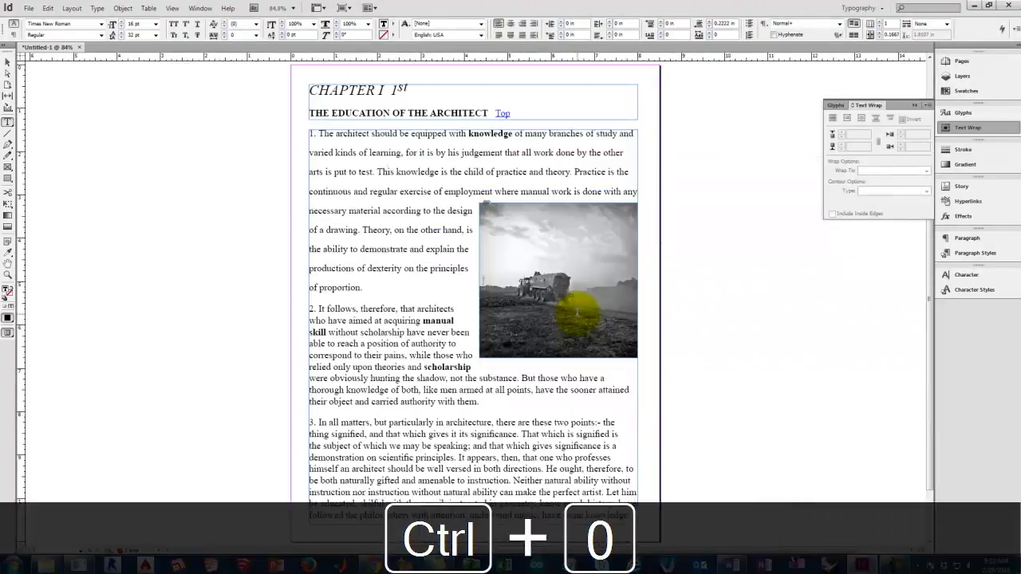
{"action": "key", "text": "ctrl+equal"}
{"action": "key", "text": "ctrl+equal"}
{"action": "key", "text": "ctrl+equal"}
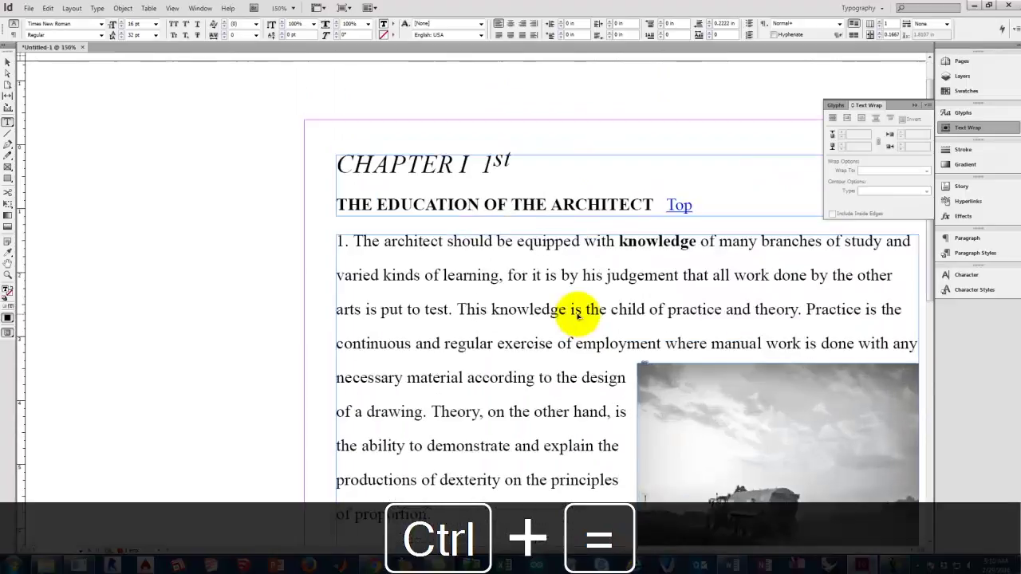
{"action": "scroll", "coordinate": [576, 311], "scroll_direction": "down", "scroll_amount": 1}
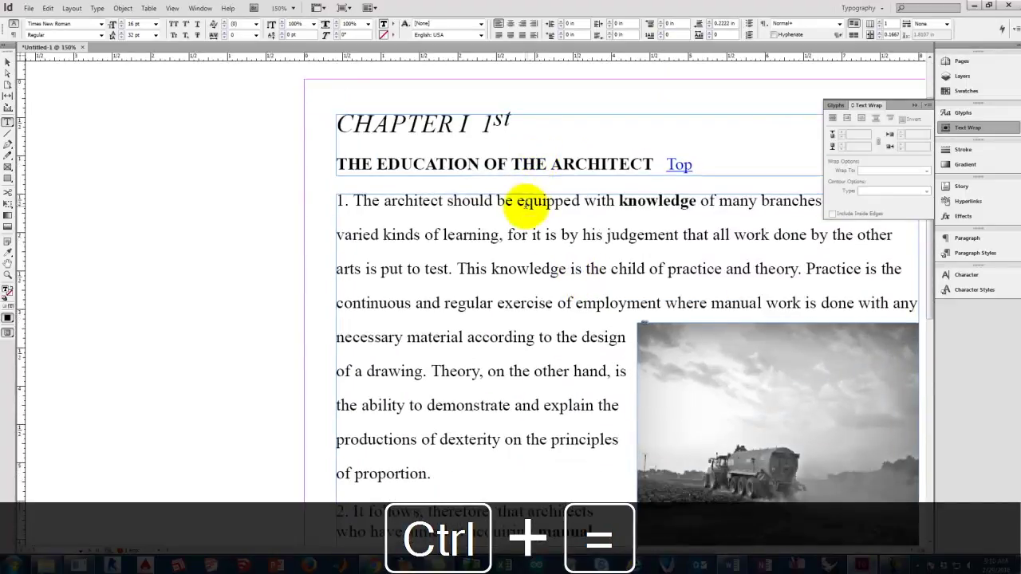
{"action": "triple_click", "coordinate": [452, 478]}
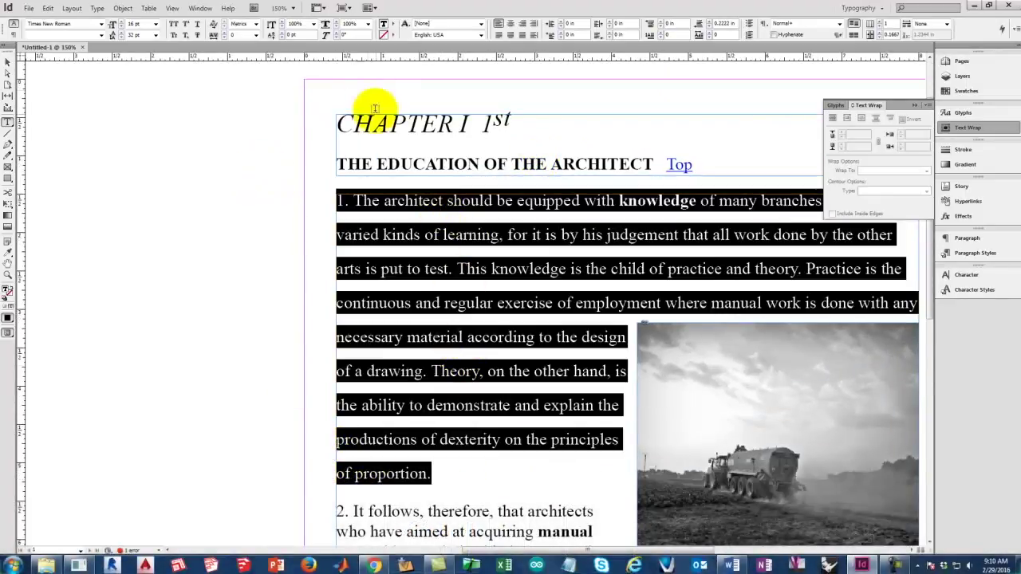
{"action": "left_click", "coordinate": [524, 24]}
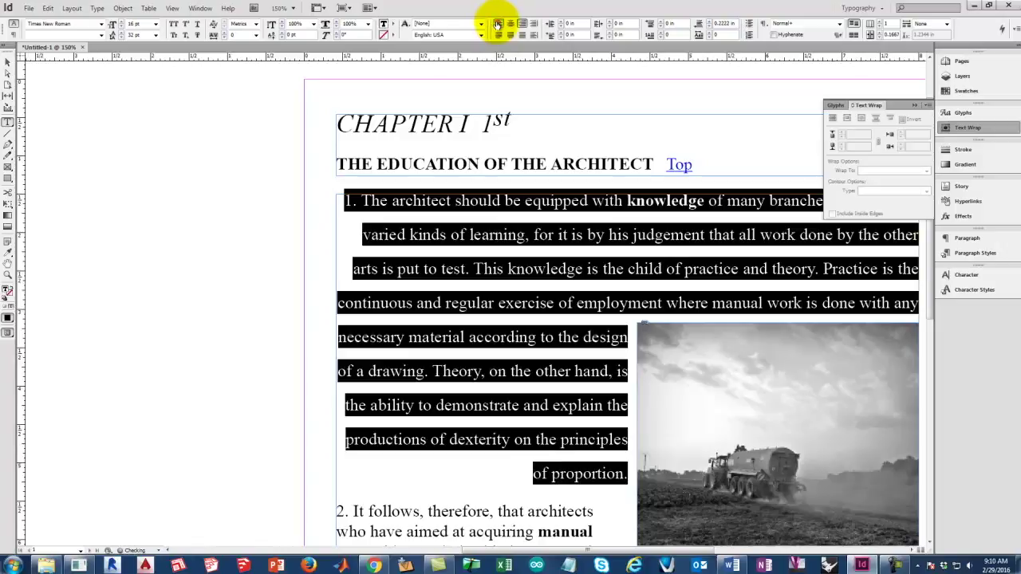
{"action": "left_click", "coordinate": [497, 24]}
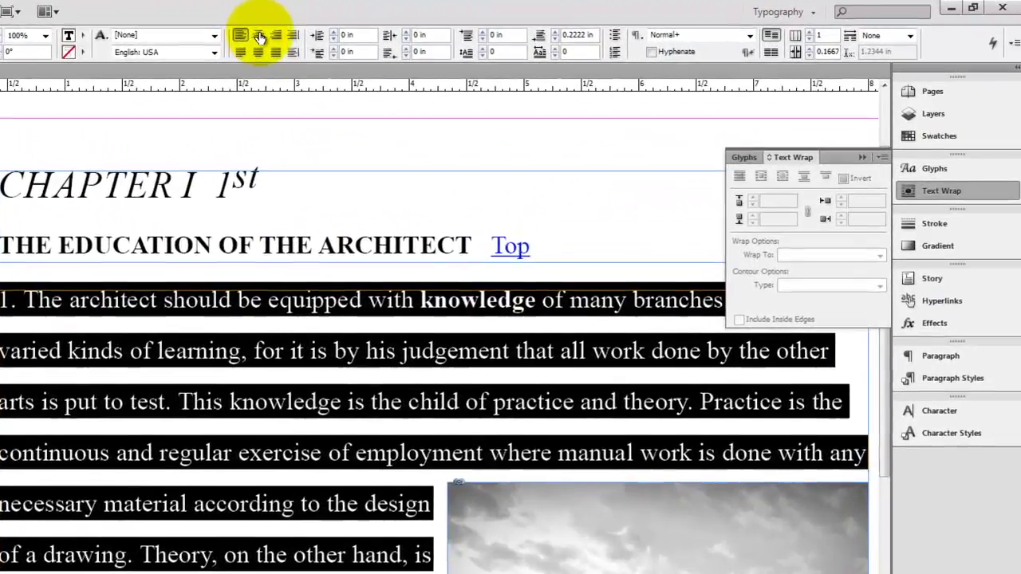
{"action": "left_click", "coordinate": [384, 31]}
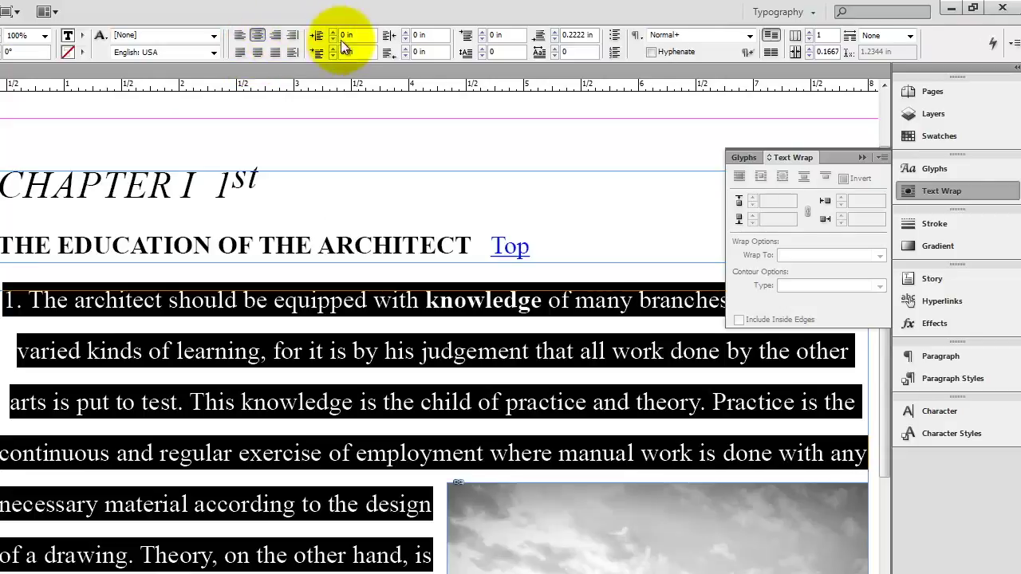
{"action": "left_click", "coordinate": [239, 35]}
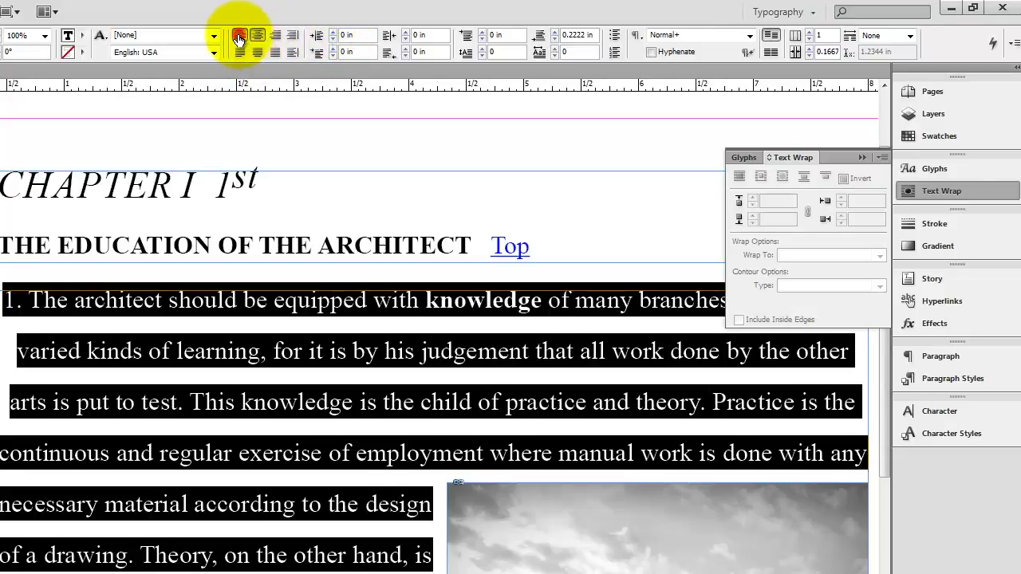
Set the left indent of the first body paragraph to 0.25 in
{"action": "left_click", "coordinate": [332, 33]}
{"action": "left_click", "coordinate": [332, 32]}
{"action": "left_click", "coordinate": [333, 33]}
{"action": "left_click", "coordinate": [332, 33]}
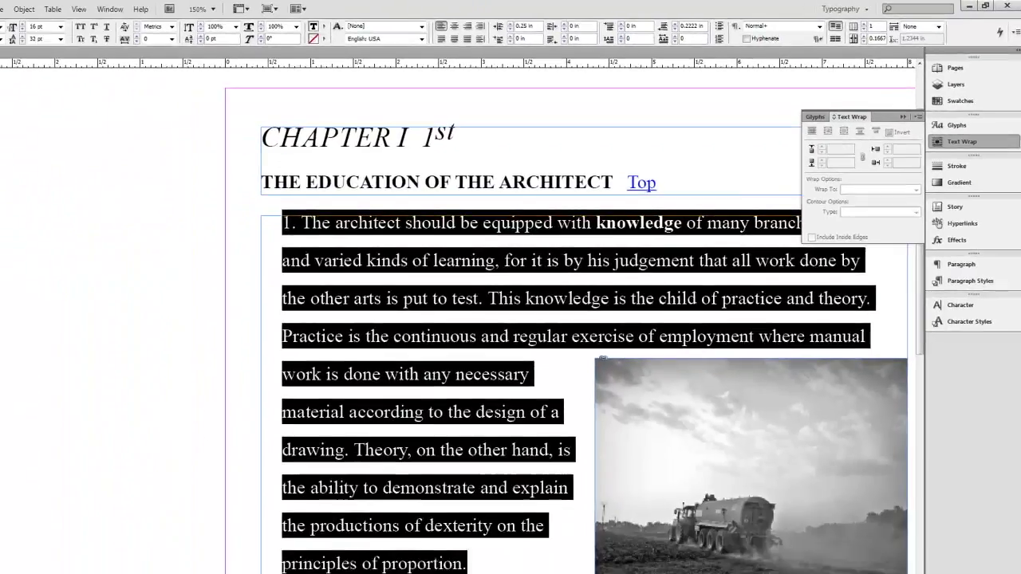
{"action": "scroll", "coordinate": [367, 404], "scroll_direction": "down", "scroll_amount": 5}
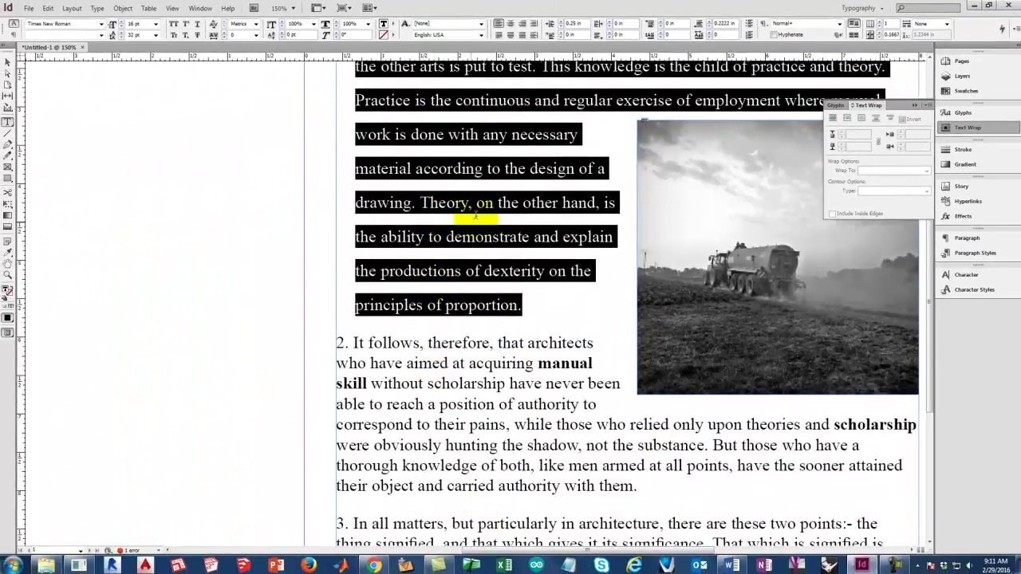
{"action": "scroll", "coordinate": [476, 213], "scroll_direction": "up", "scroll_amount": 4}
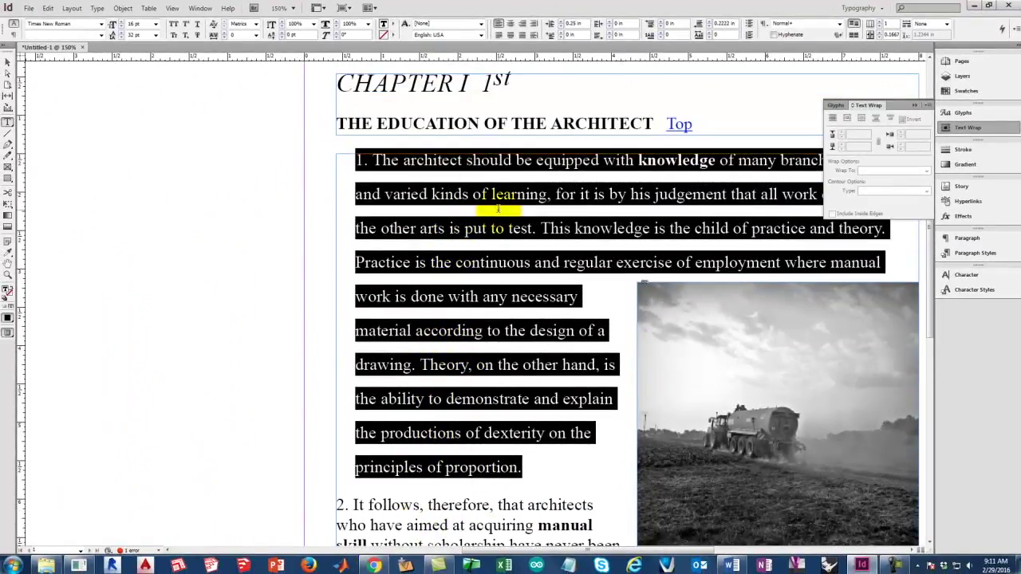
Try a negative first-line indent of -0.1875 in on the first body paragraph
{"action": "left_click", "coordinate": [560, 38]}
{"action": "left_click", "coordinate": [561, 38]}
{"action": "left_click", "coordinate": [561, 39]}
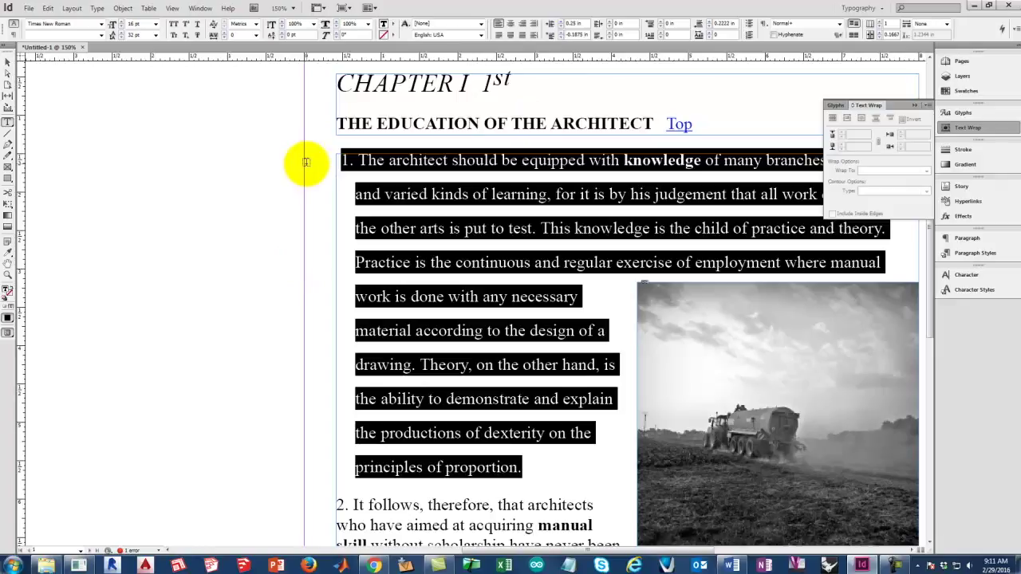
Try a positive first-line indent of 0.1875 in on the first body paragraph and return it to 0 in
{"action": "left_click", "coordinate": [561, 32]}
{"action": "left_click", "coordinate": [562, 32]}
{"action": "left_click", "coordinate": [561, 33]}
{"action": "left_click", "coordinate": [562, 33]}
{"action": "left_click", "coordinate": [561, 34]}
{"action": "left_click", "coordinate": [561, 33]}
{"action": "left_click", "coordinate": [561, 34]}
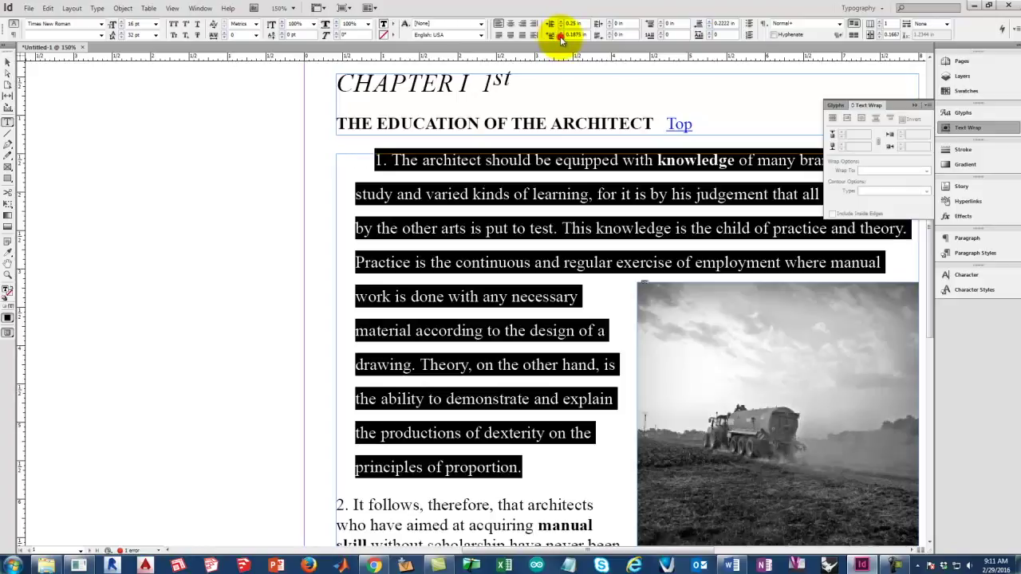
{"action": "left_click", "coordinate": [559, 36]}
{"action": "left_click", "coordinate": [559, 36]}
{"action": "left_click", "coordinate": [560, 35]}
{"action": "left_click", "coordinate": [560, 36]}
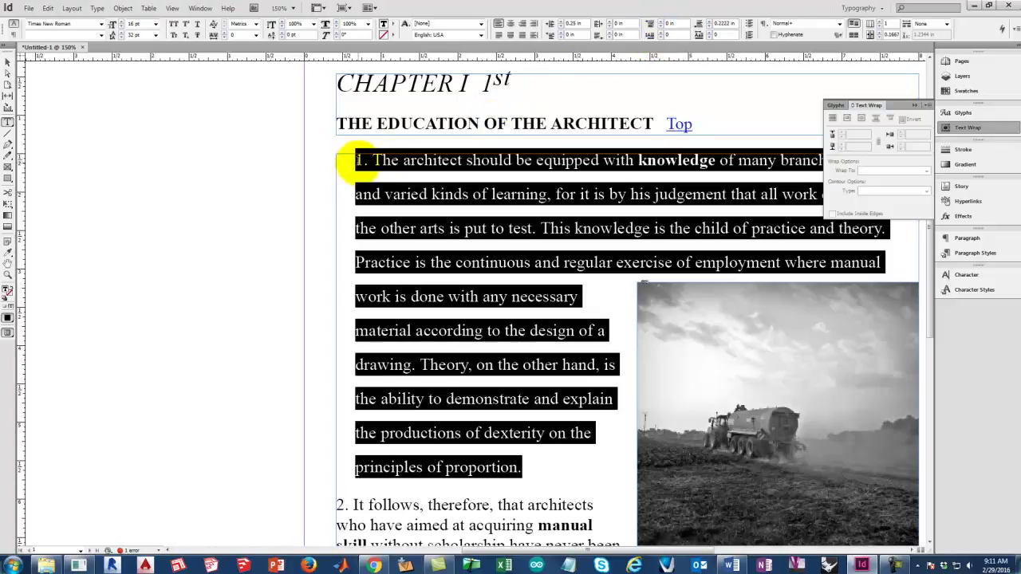
Give the first body paragraph a drop cap two lines high that covers its first 2 characters
{"action": "left_click", "coordinate": [357, 160]}
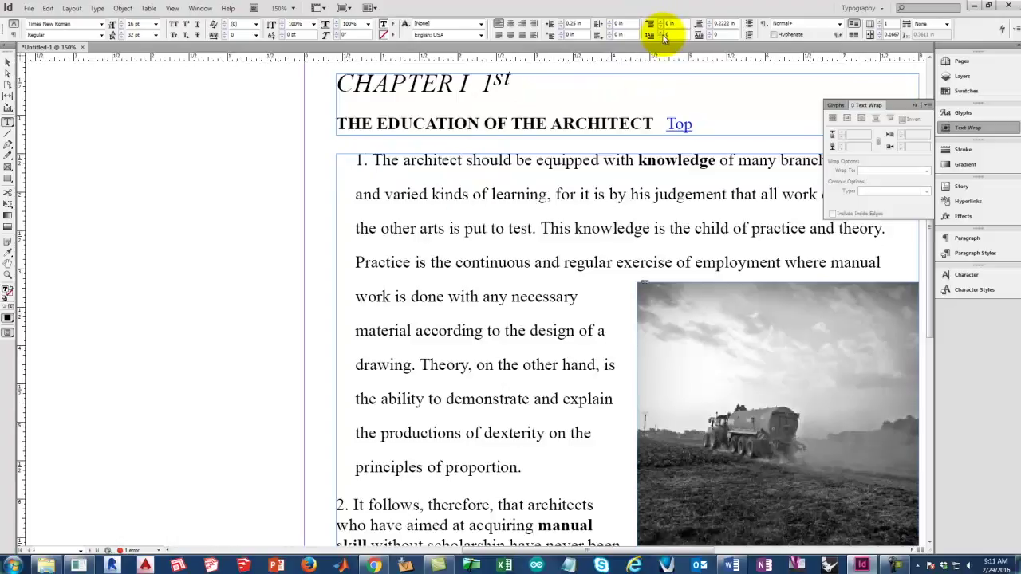
{"action": "left_click_drag", "start_coordinate": [370, 162], "coordinate": [354, 164]}
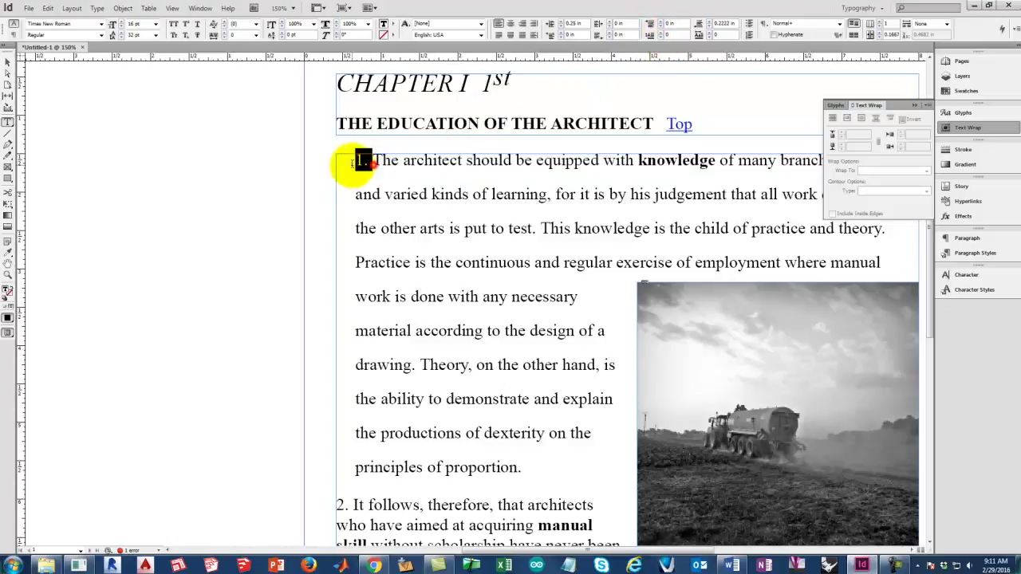
{"action": "left_click", "coordinate": [534, 469], "text": "shift"}
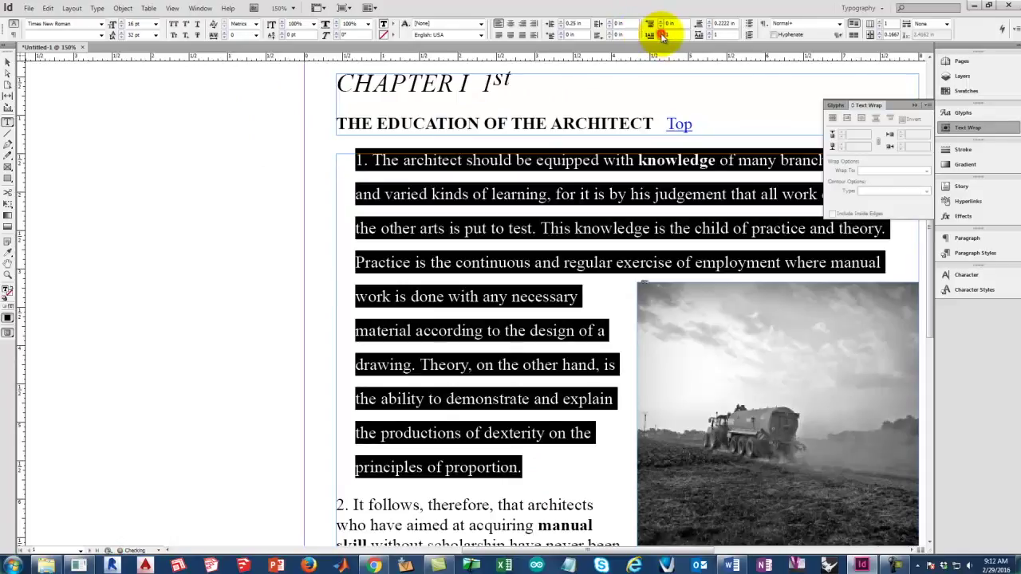
{"action": "left_click", "coordinate": [662, 35]}
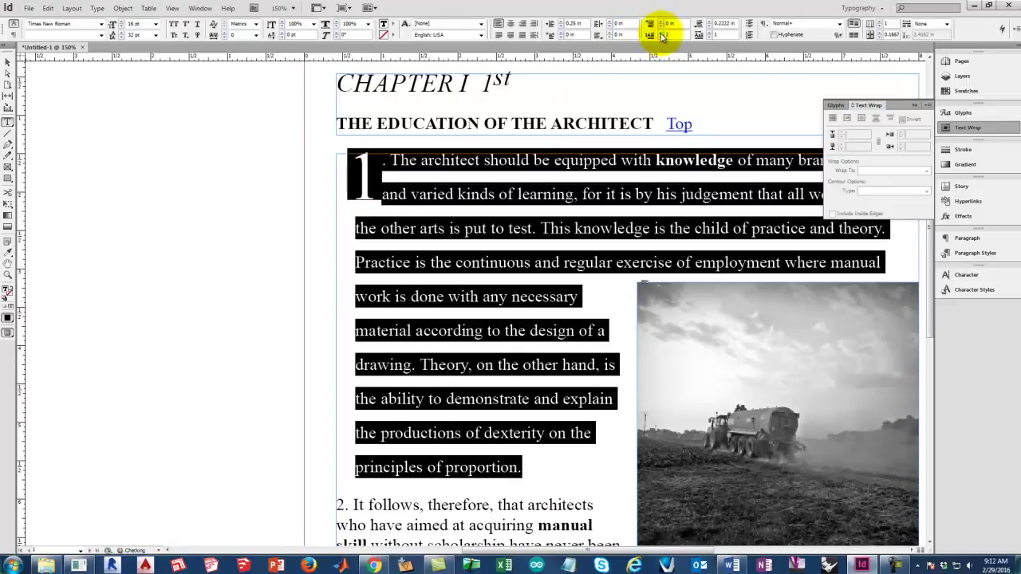
{"action": "left_click", "coordinate": [662, 35]}
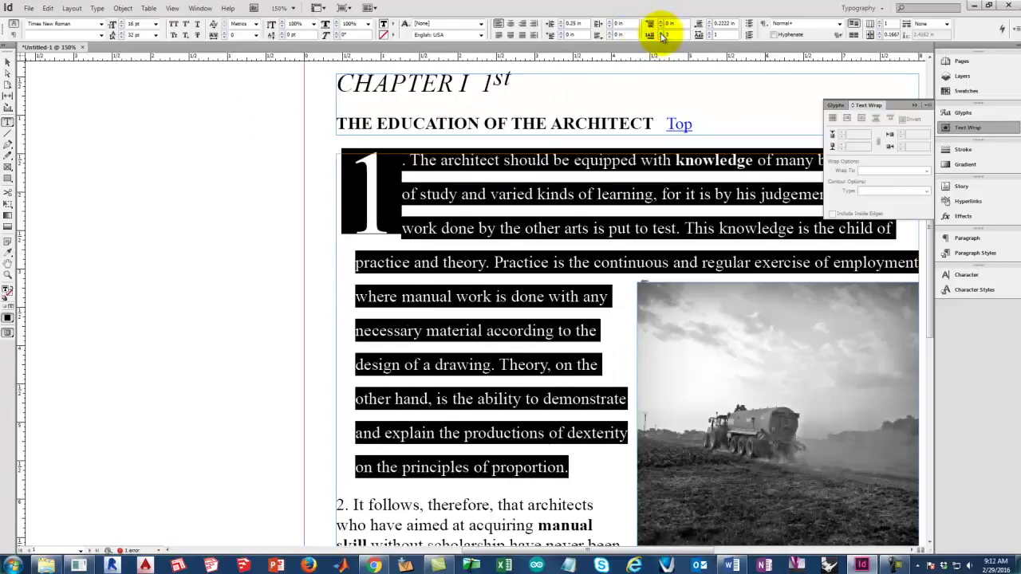
{"action": "left_click", "coordinate": [660, 38]}
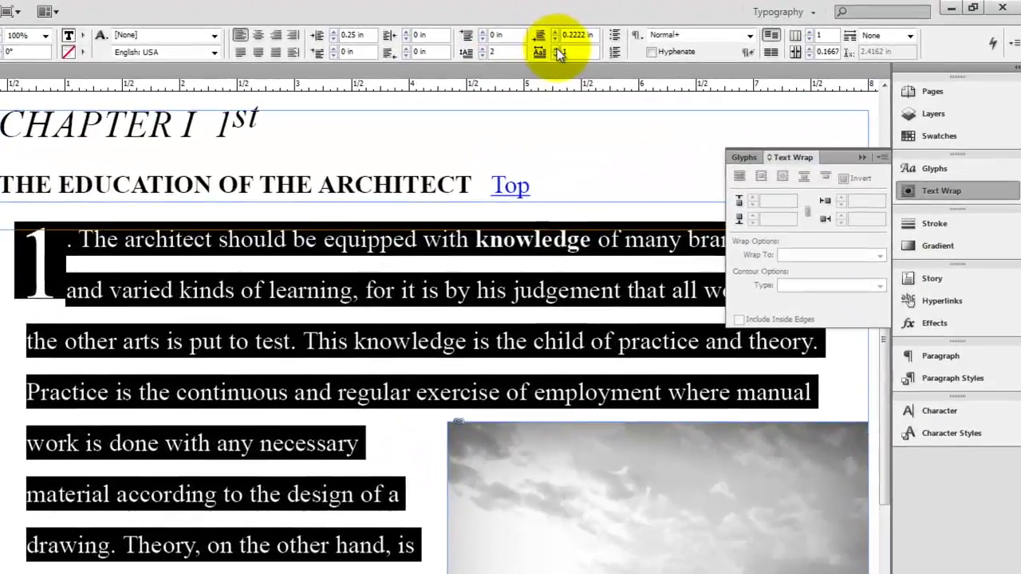
{"action": "left_click", "coordinate": [709, 34]}
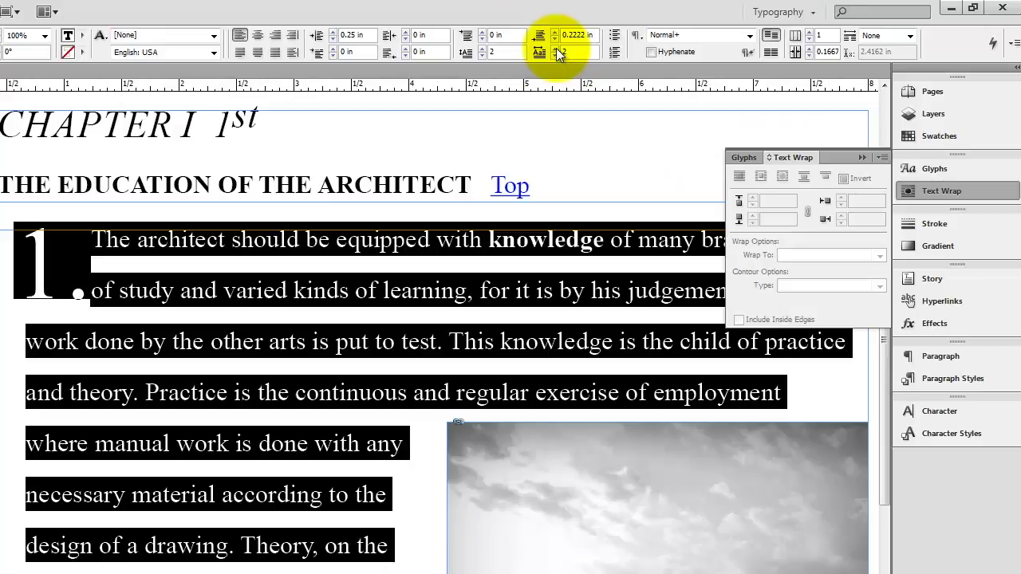
Try hyphenation on the first body paragraph and switch it back off
{"action": "left_click", "coordinate": [373, 189]}
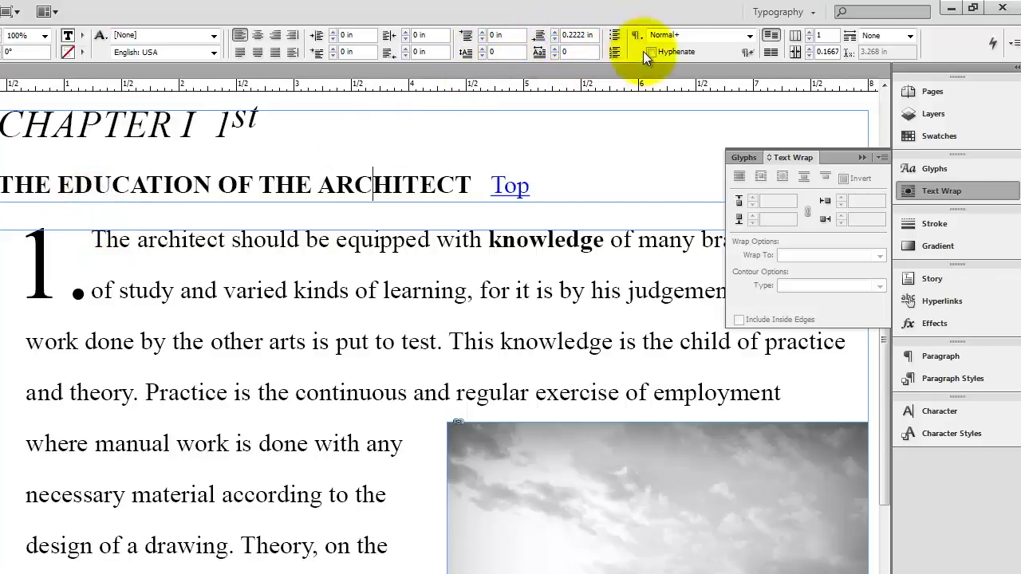
{"action": "left_click", "coordinate": [372, 185]}
{"action": "key", "text": "ctrl+a"}
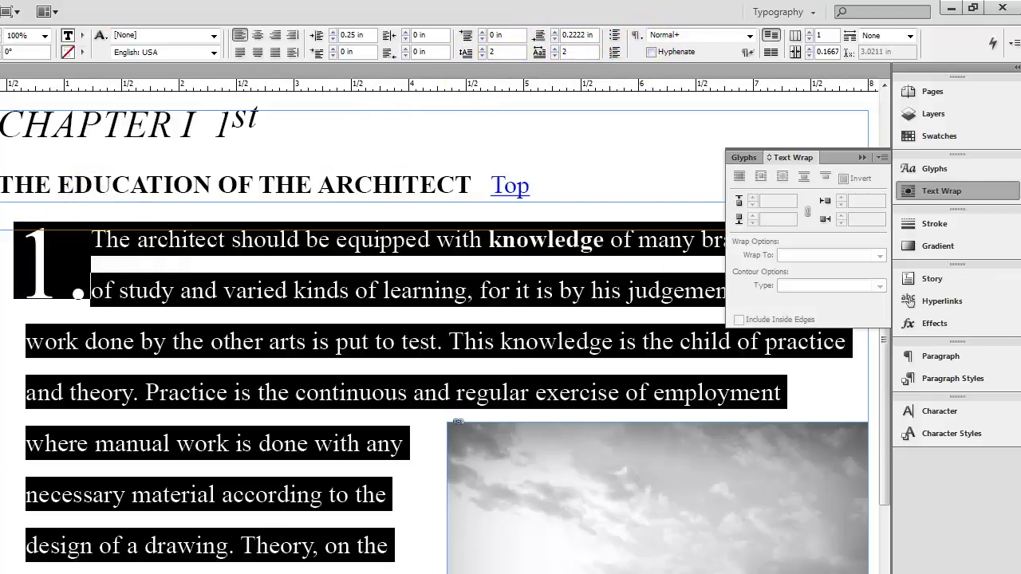
{"action": "left_click", "coordinate": [652, 52]}
{"action": "left_click", "coordinate": [652, 52]}
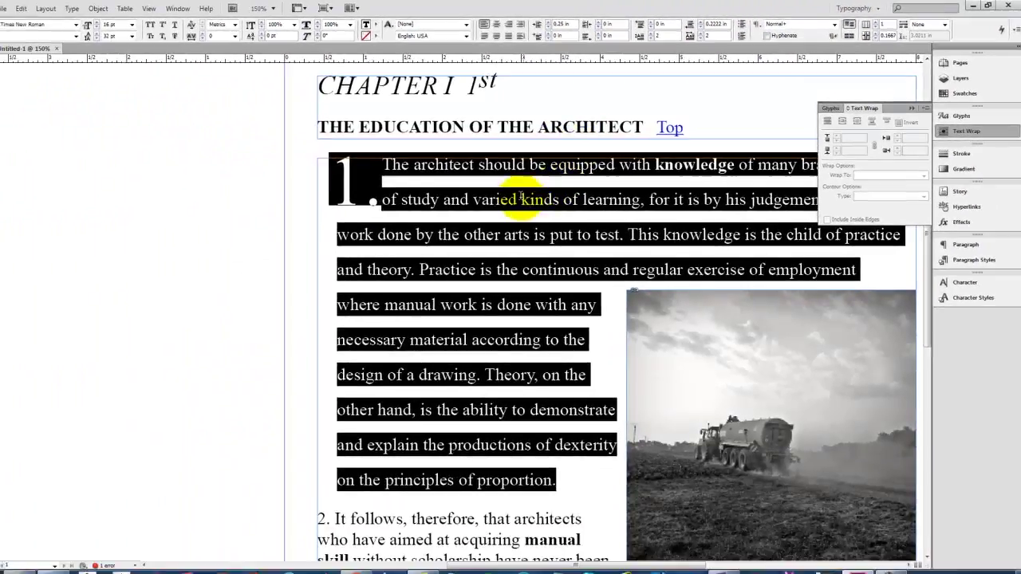
Examine the first paragraph's indent and drop cap against the formatting of paragraphs 2 and 3
{"action": "scroll", "coordinate": [363, 324], "scroll_direction": "down", "scroll_amount": 5}
{"action": "scroll", "coordinate": [525, 164], "scroll_direction": "down", "scroll_amount": 2}
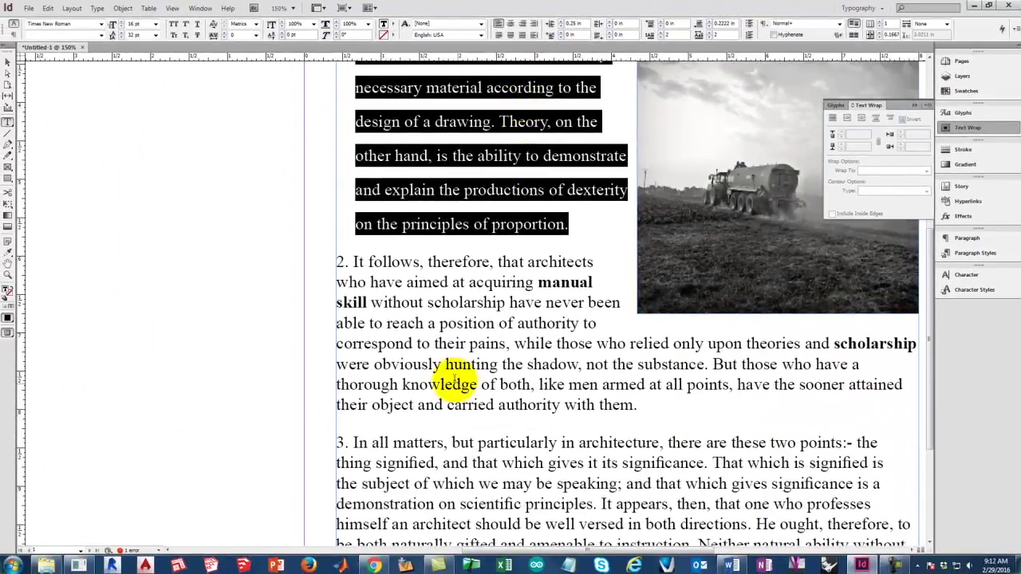
{"action": "scroll", "coordinate": [417, 325], "scroll_direction": "up", "scroll_amount": 6}
{"action": "left_click", "coordinate": [427, 239]}
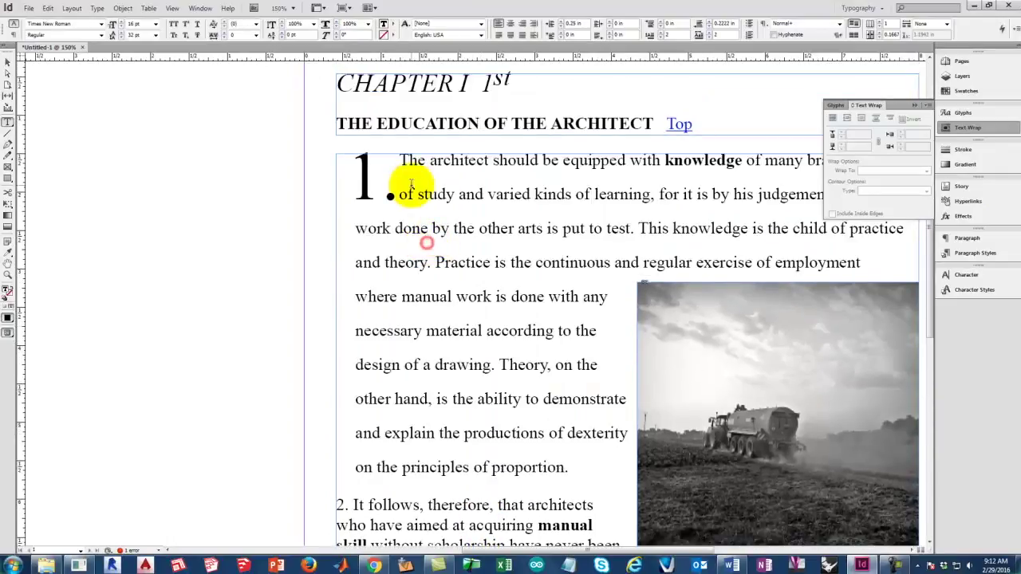
{"action": "scroll", "coordinate": [439, 196], "scroll_direction": "down", "scroll_amount": 4}
{"action": "scroll", "coordinate": [479, 230], "scroll_direction": "up", "scroll_amount": 2}
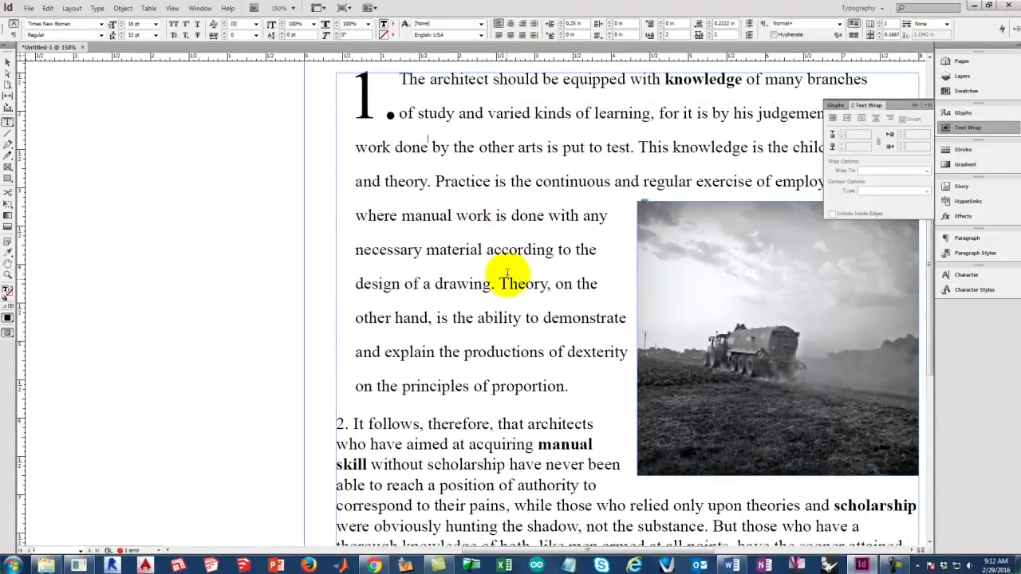
{"action": "scroll", "coordinate": [502, 275], "scroll_direction": "down", "scroll_amount": 3}
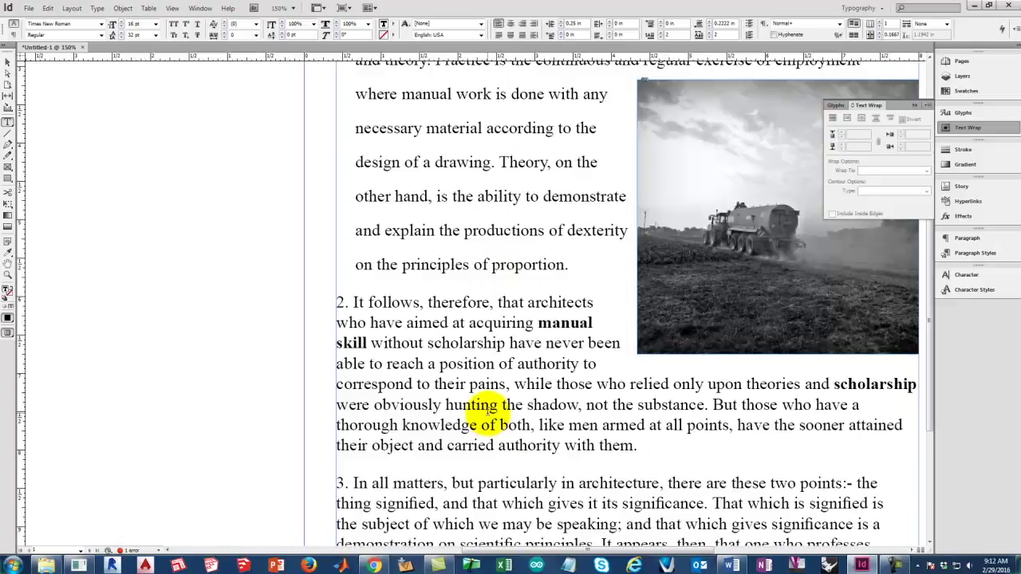
Create a new character style and name it First Number
{"action": "scroll", "coordinate": [487, 408], "scroll_direction": "down", "scroll_amount": 1}
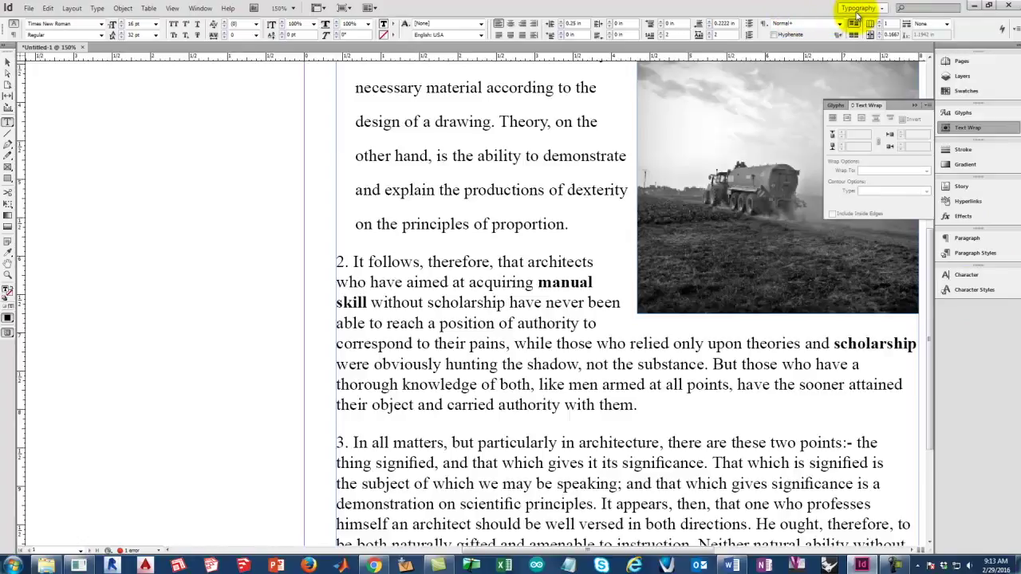
{"action": "left_click", "coordinate": [984, 292]}
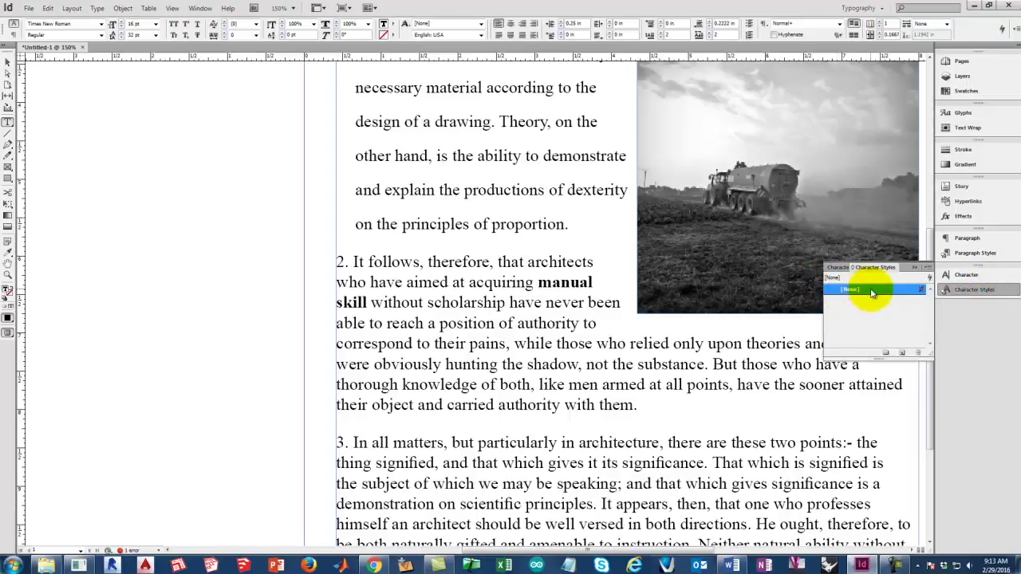
{"action": "left_click", "coordinate": [902, 355]}
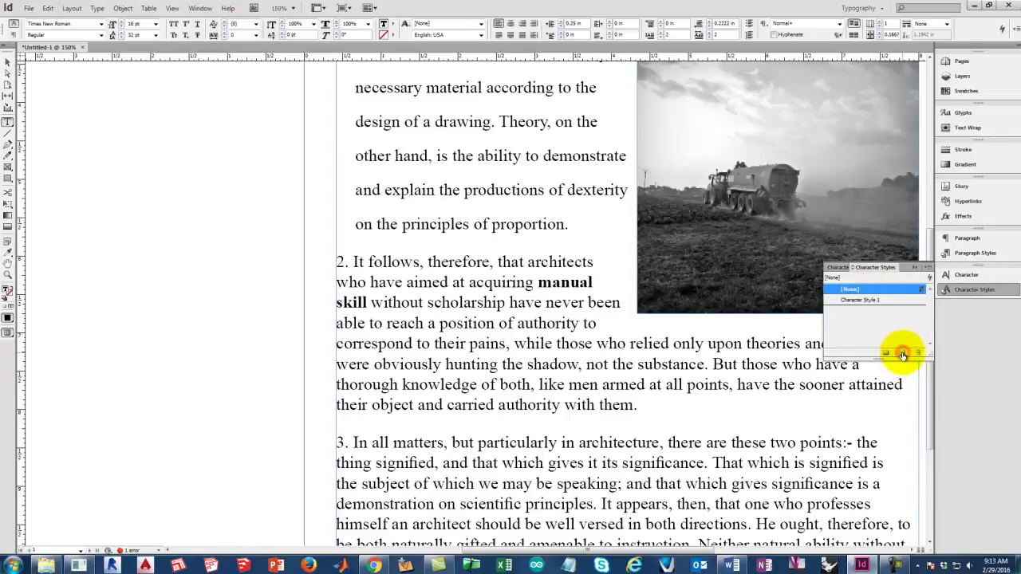
{"action": "left_click", "coordinate": [858, 302]}
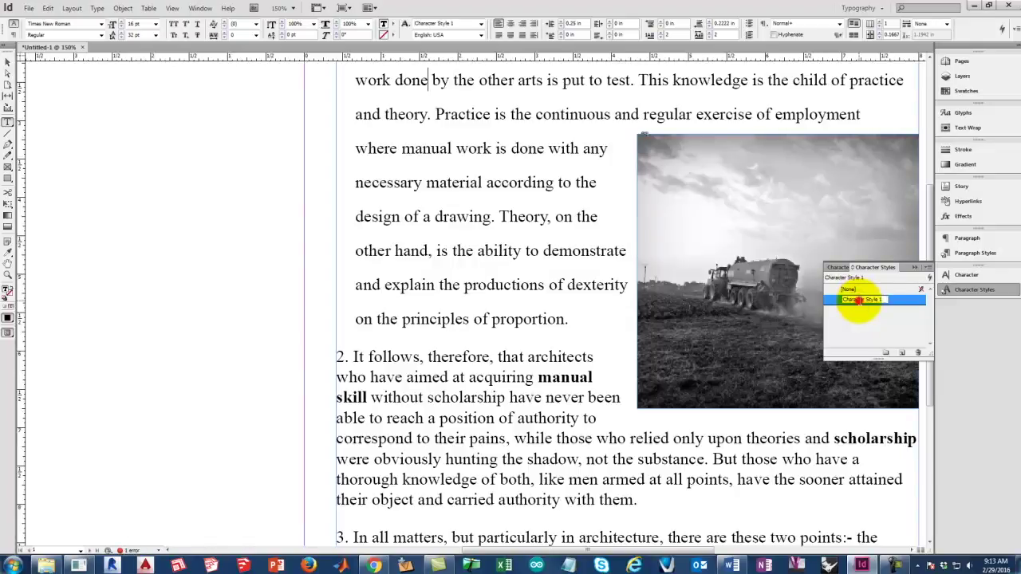
{"action": "left_click", "coordinate": [883, 300]}
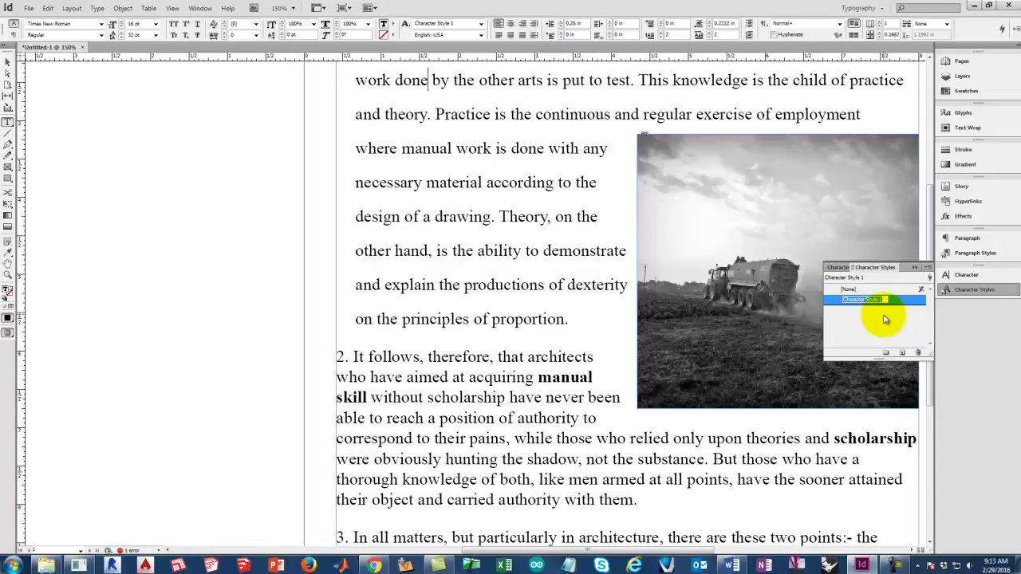
{"action": "key", "text": "BackSpace"}
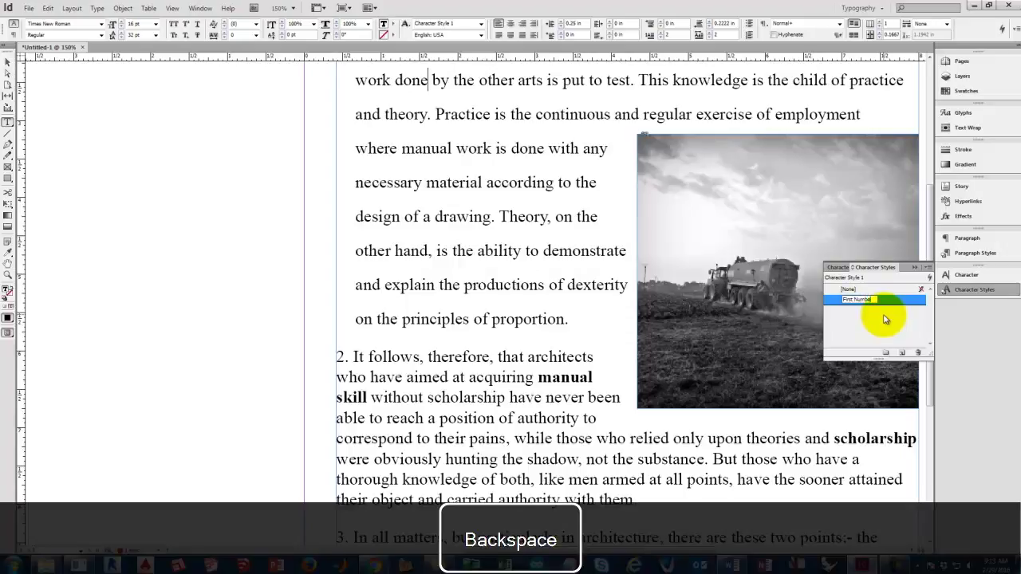
{"action": "left_click", "coordinate": [897, 307]}
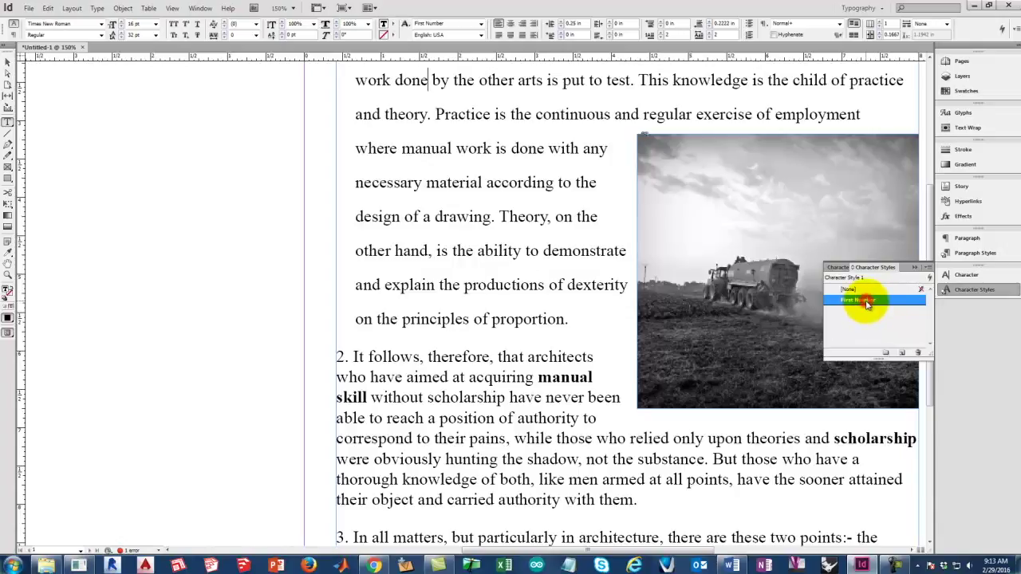
Edit the First Number style's basic character formats, setting the font family to Berlin Sans FB and the size to 24 pt
{"action": "double_click", "coordinate": [866, 304]}
{"action": "left_click_drag", "start_coordinate": [414, 152], "coordinate": [387, 138]}
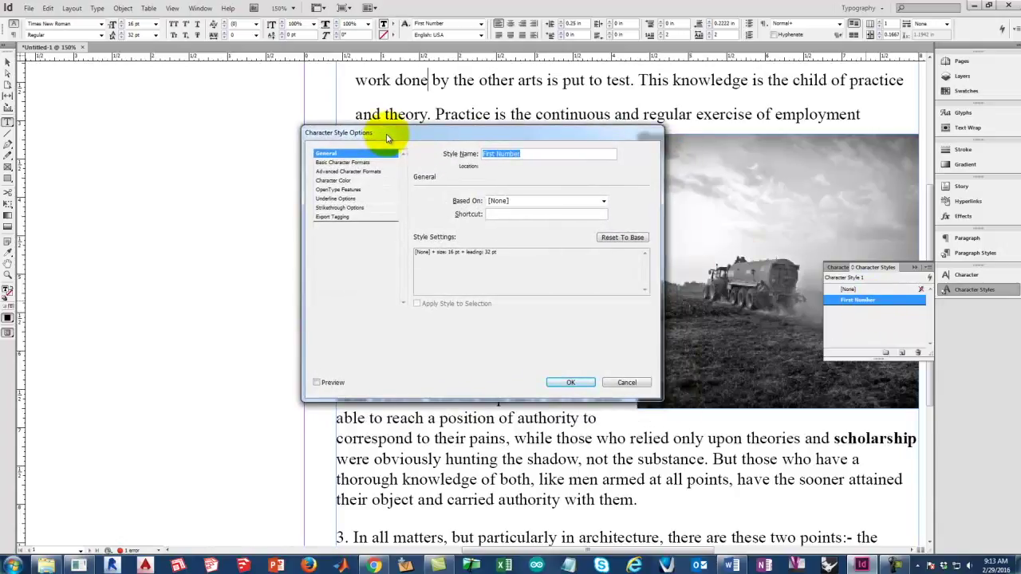
{"action": "left_click", "coordinate": [339, 163]}
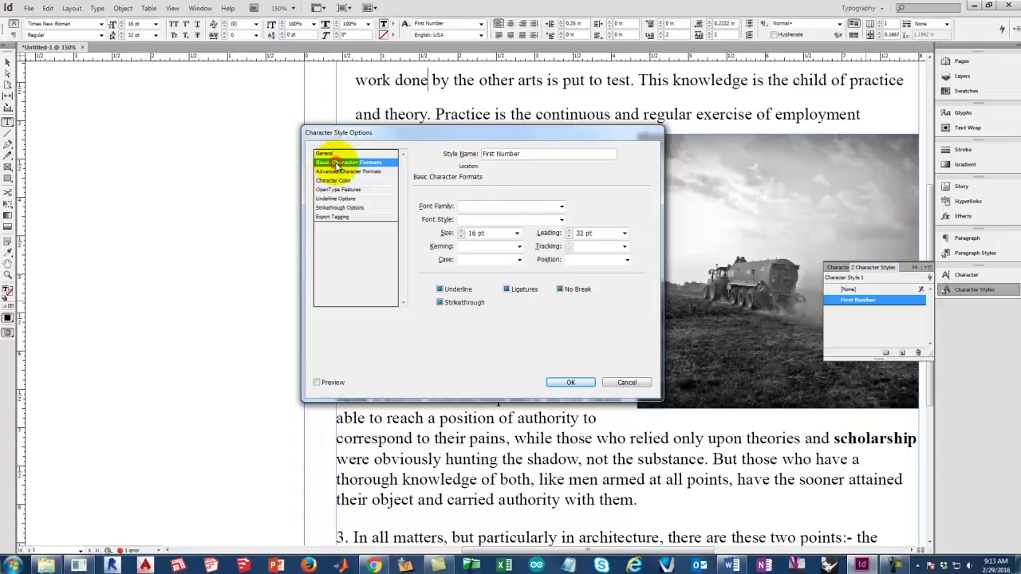
{"action": "left_click", "coordinate": [562, 208]}
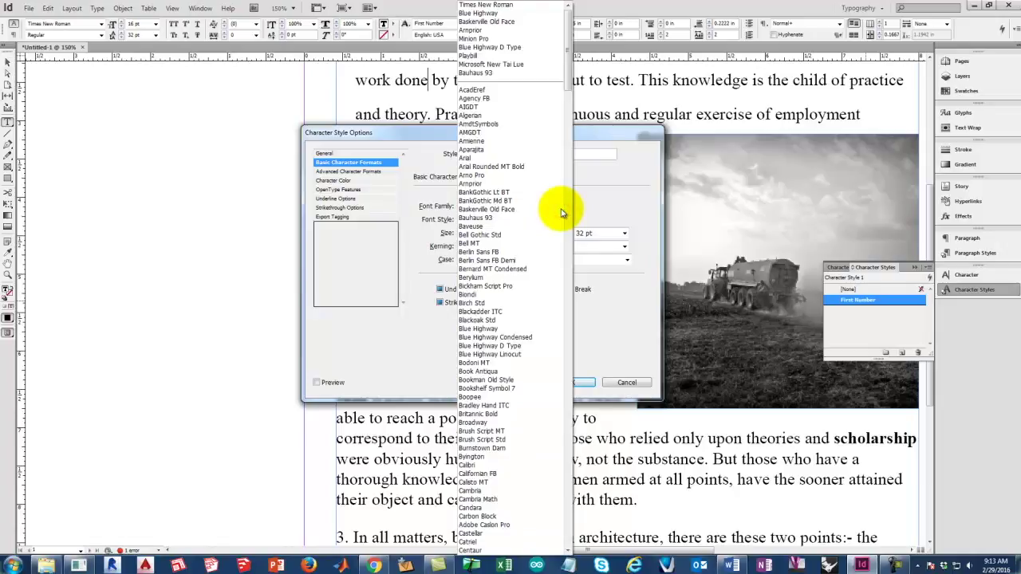
{"action": "left_click", "coordinate": [530, 254]}
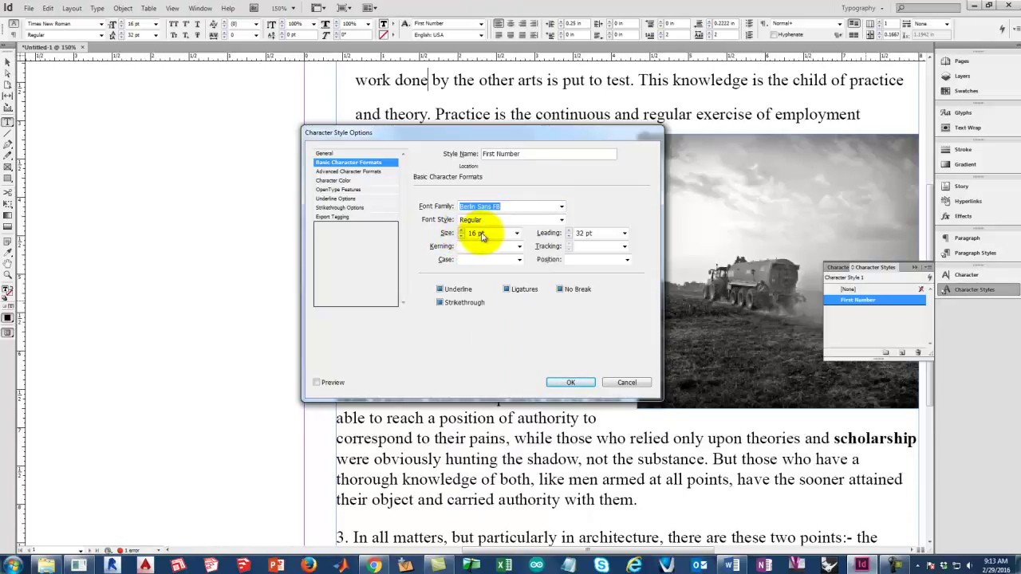
{"action": "left_click", "coordinate": [516, 232]}
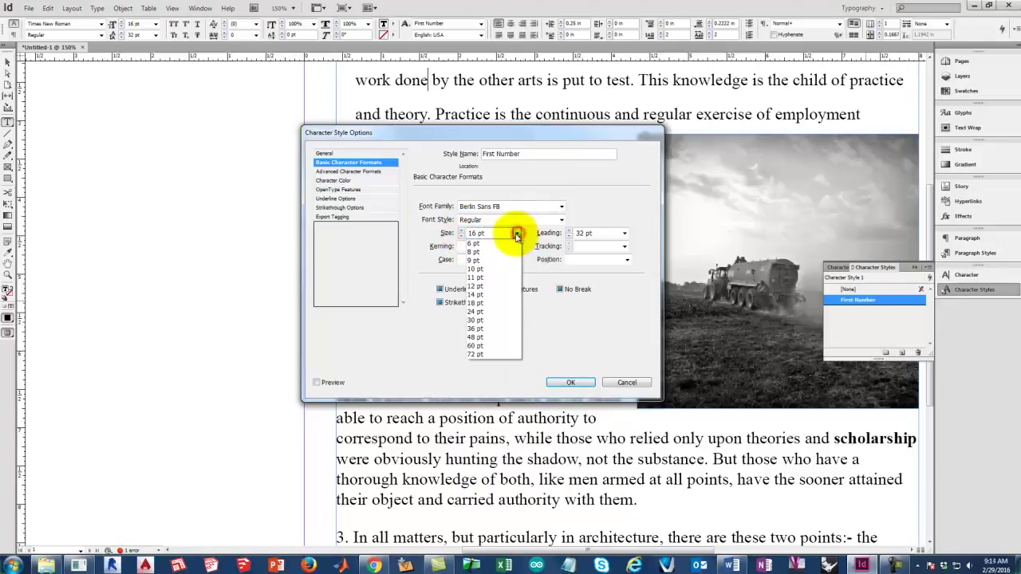
{"action": "left_click", "coordinate": [481, 311]}
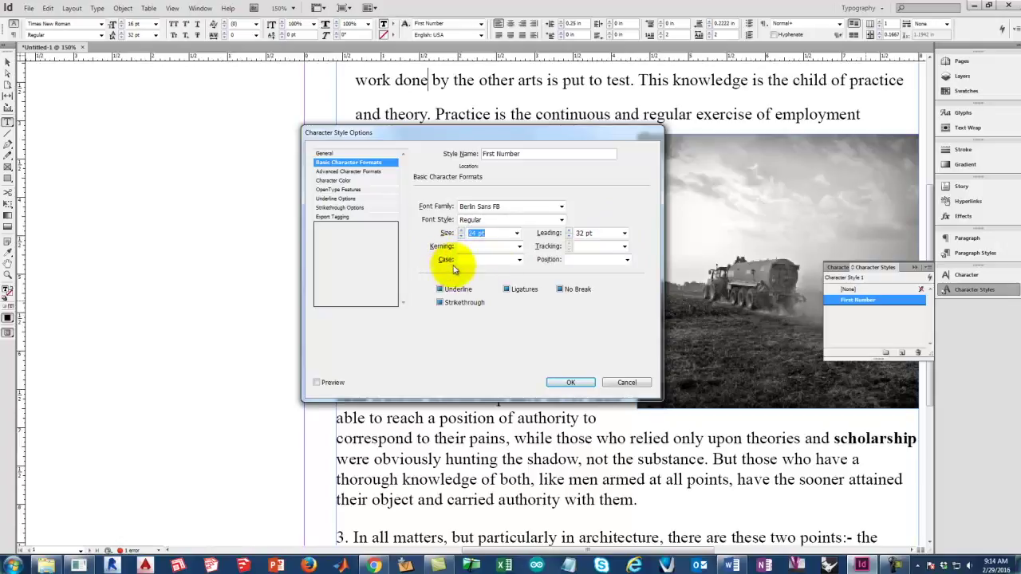
Examine the case and position choices and the advanced character formats available for the First Number style
{"action": "left_click", "coordinate": [519, 259]}
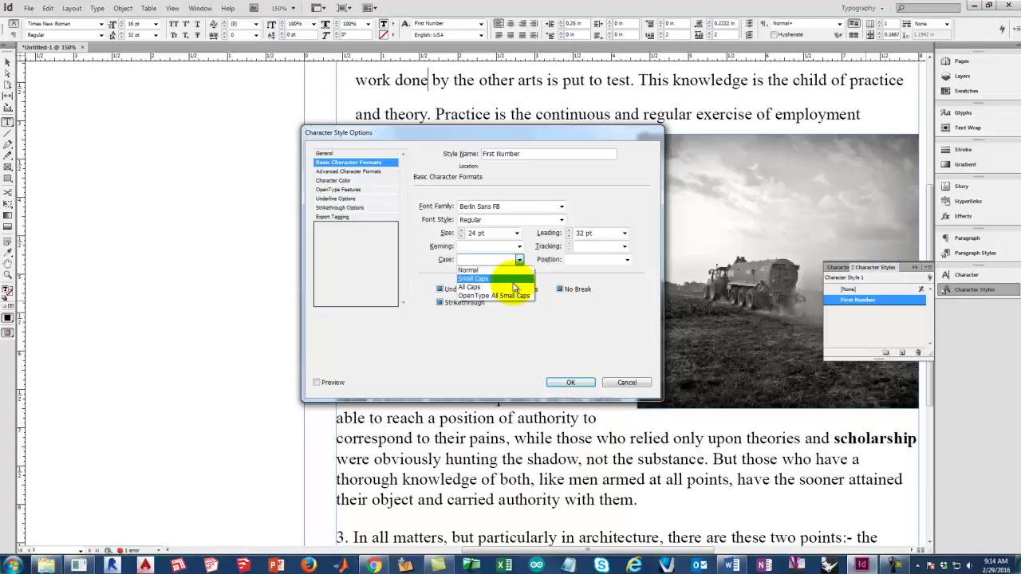
{"action": "left_click", "coordinate": [569, 273]}
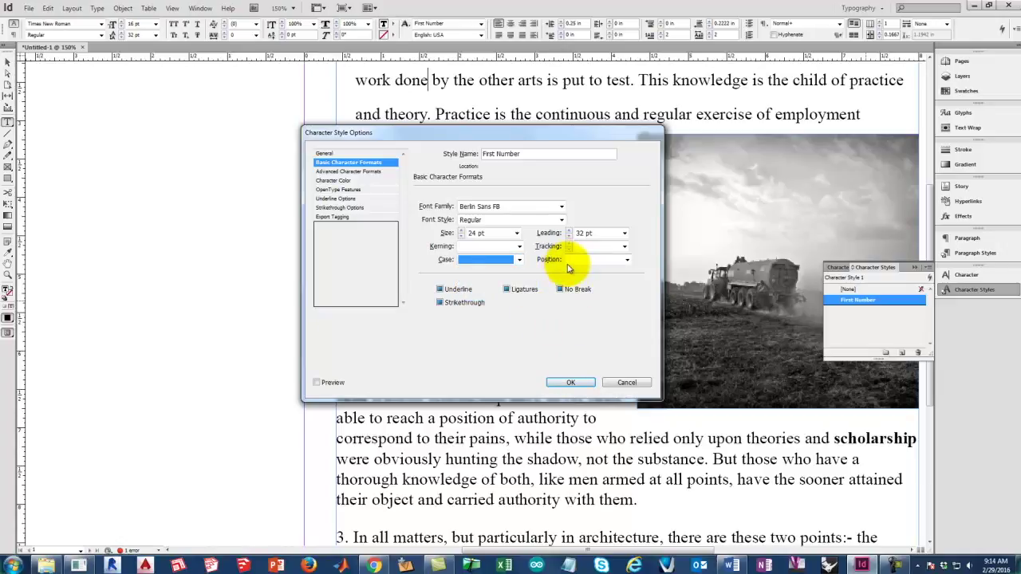
{"action": "left_click", "coordinate": [627, 259]}
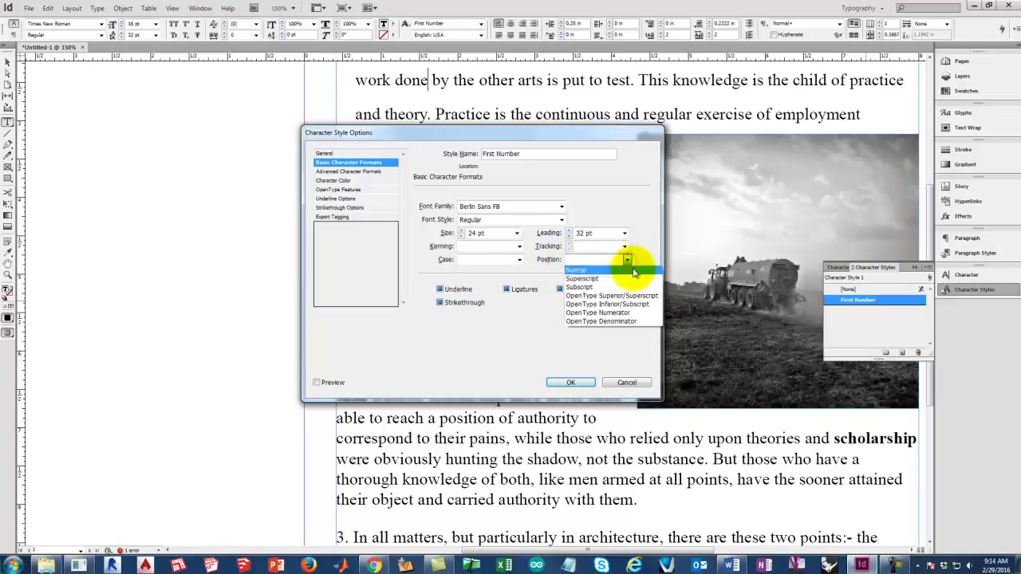
{"action": "left_click", "coordinate": [586, 314]}
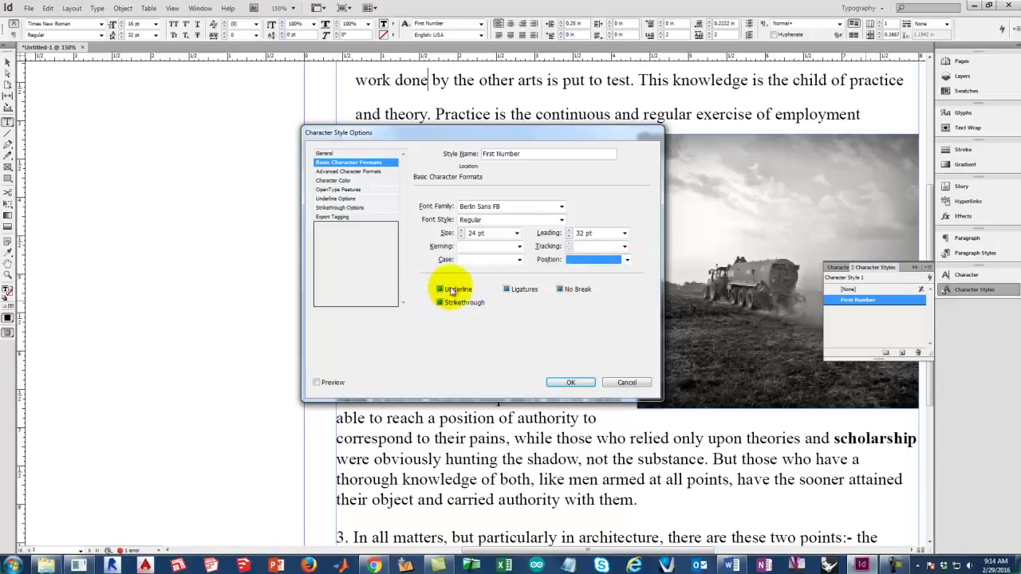
{"action": "left_click", "coordinate": [366, 174]}
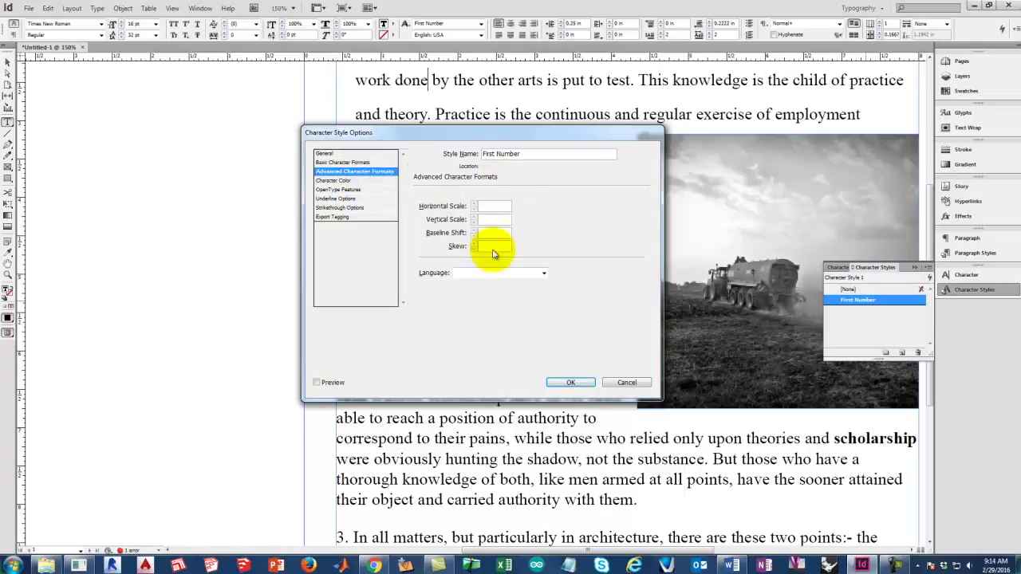
Set the First Number style's character color to the red swatch C=15 M=100 Y=100 K=0
{"action": "left_click", "coordinate": [335, 180]}
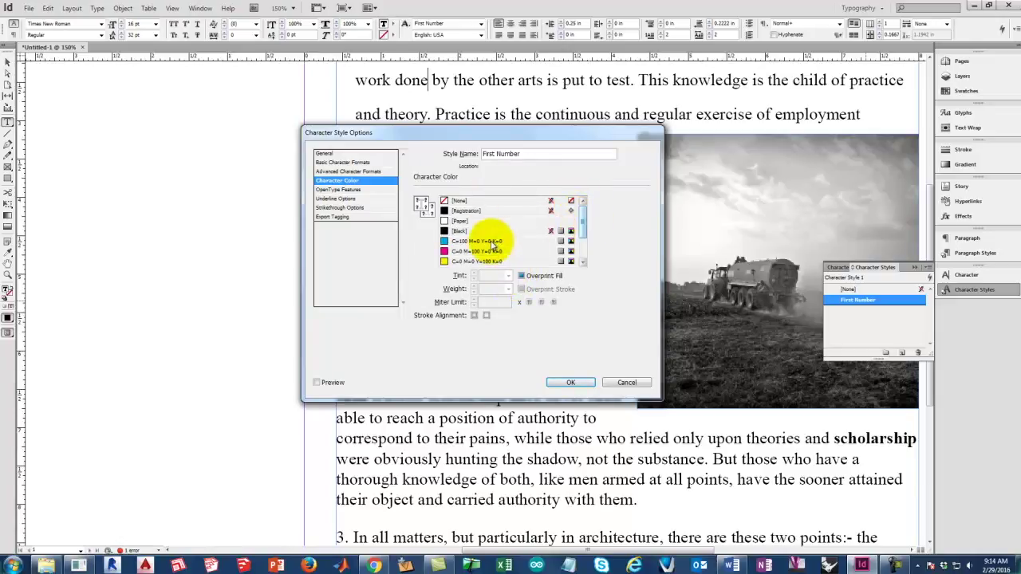
{"action": "left_click_drag", "start_coordinate": [583, 221], "coordinate": [583, 239]}
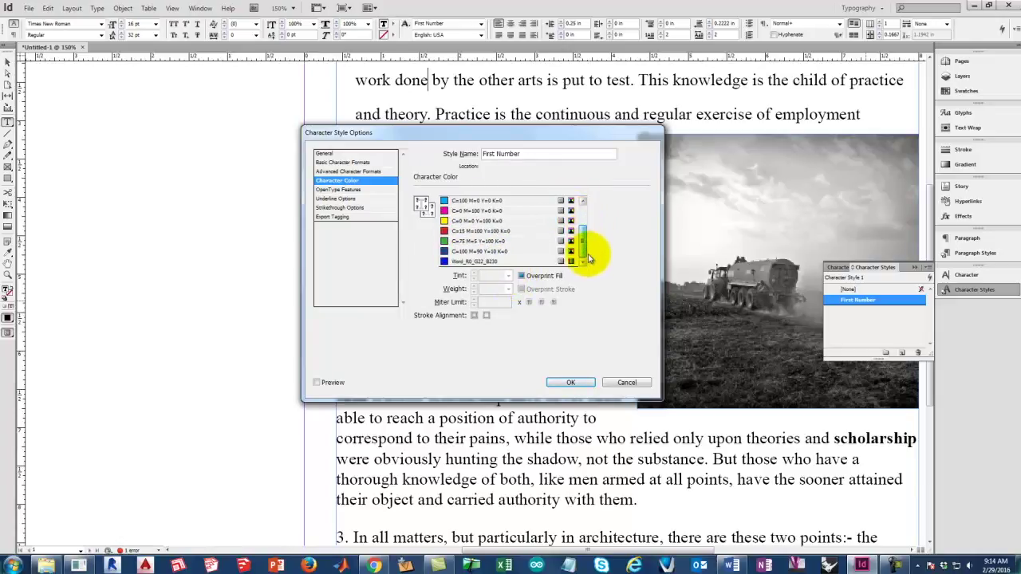
{"action": "left_click", "coordinate": [451, 261]}
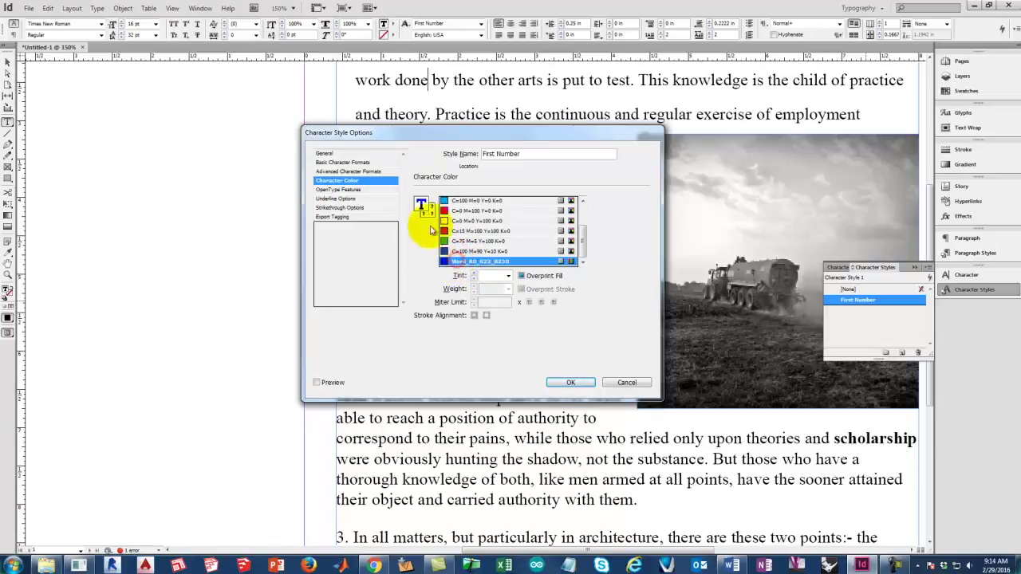
{"action": "left_click", "coordinate": [476, 231]}
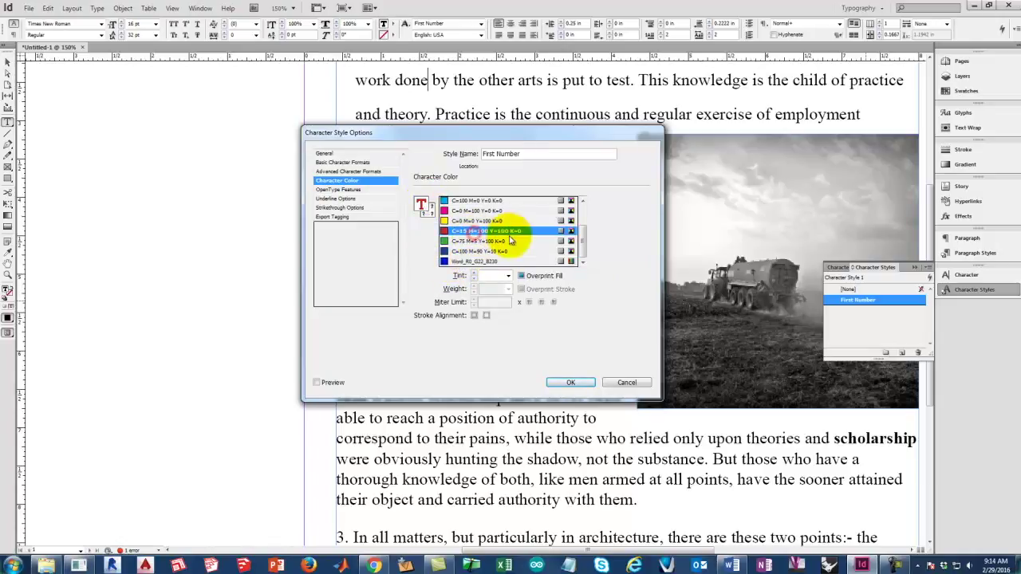
Review the style's OpenType, underline and strikethrough options and its settings summary, and save the First Number style
{"action": "left_click", "coordinate": [350, 190]}
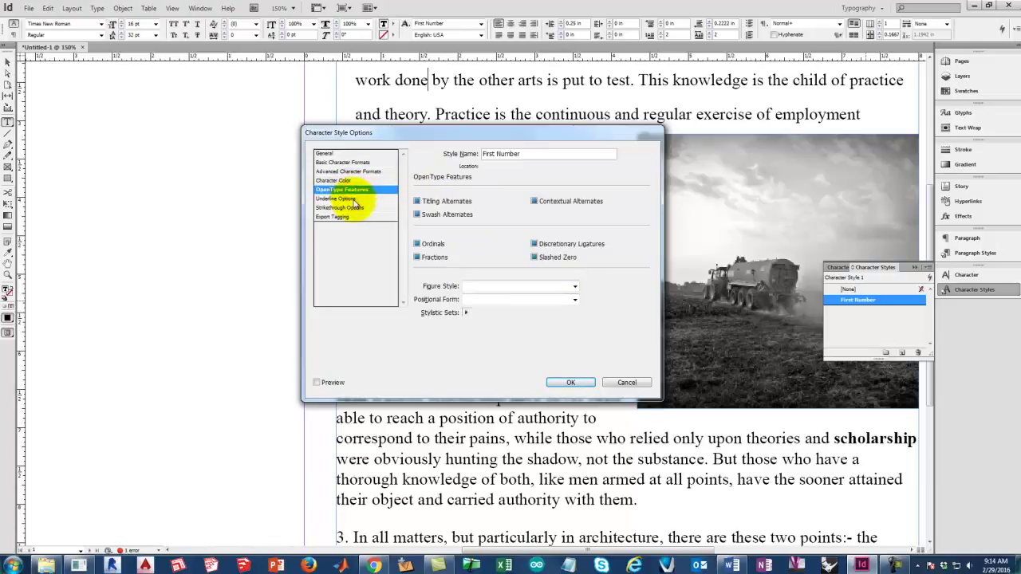
{"action": "left_click", "coordinate": [358, 199]}
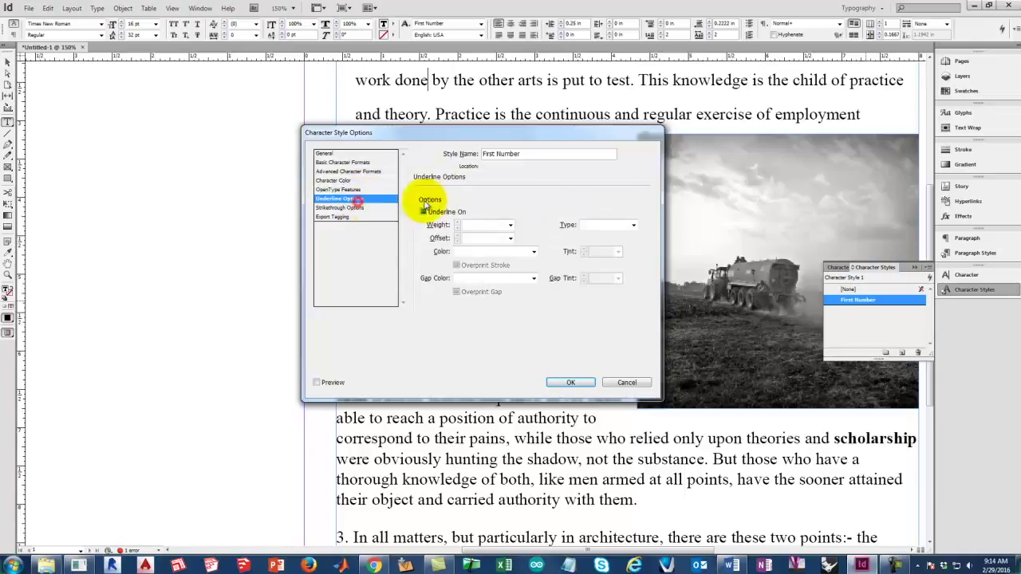
{"action": "left_click", "coordinate": [347, 207]}
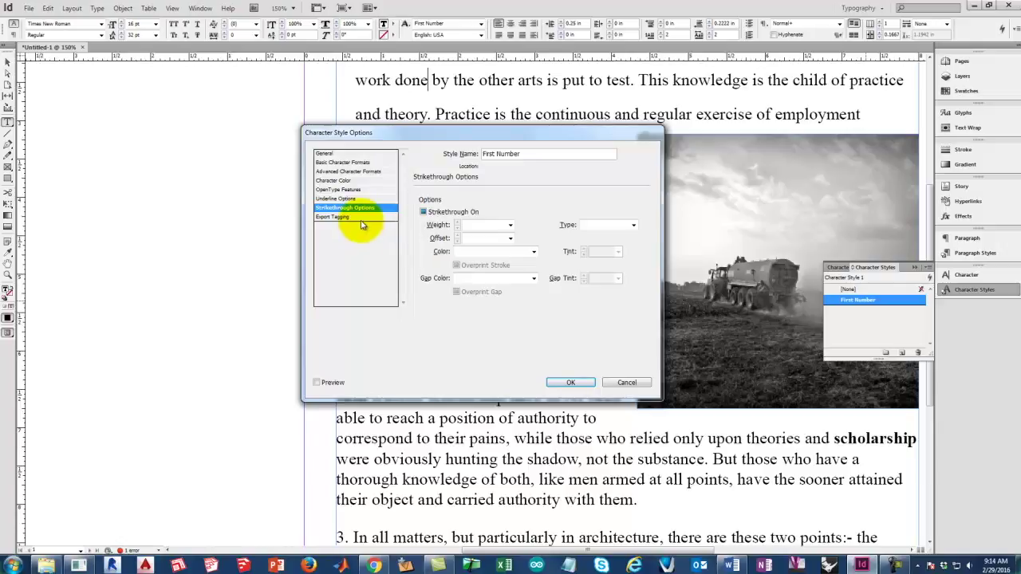
{"action": "left_click", "coordinate": [343, 153]}
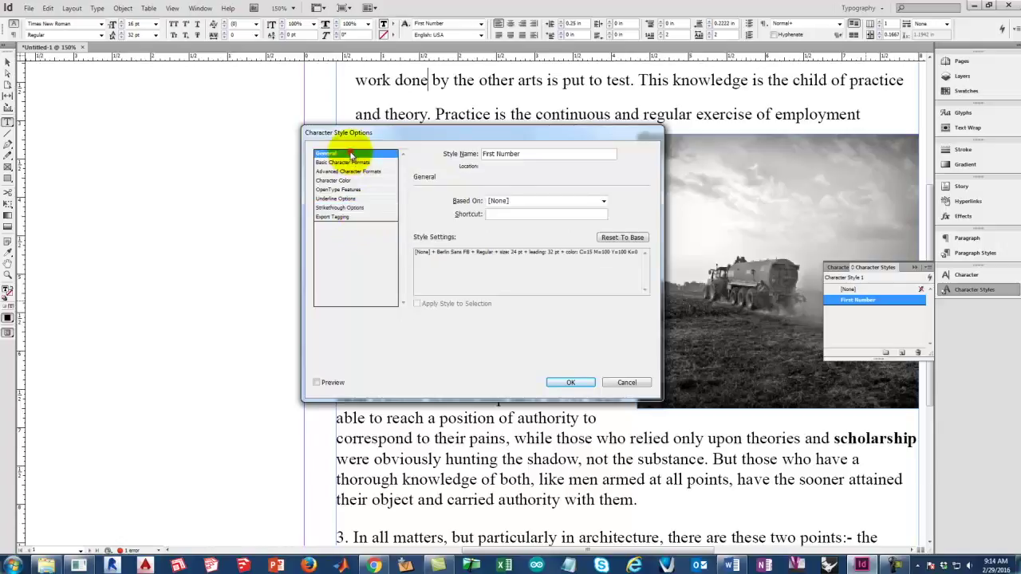
{"action": "left_click", "coordinate": [569, 383]}
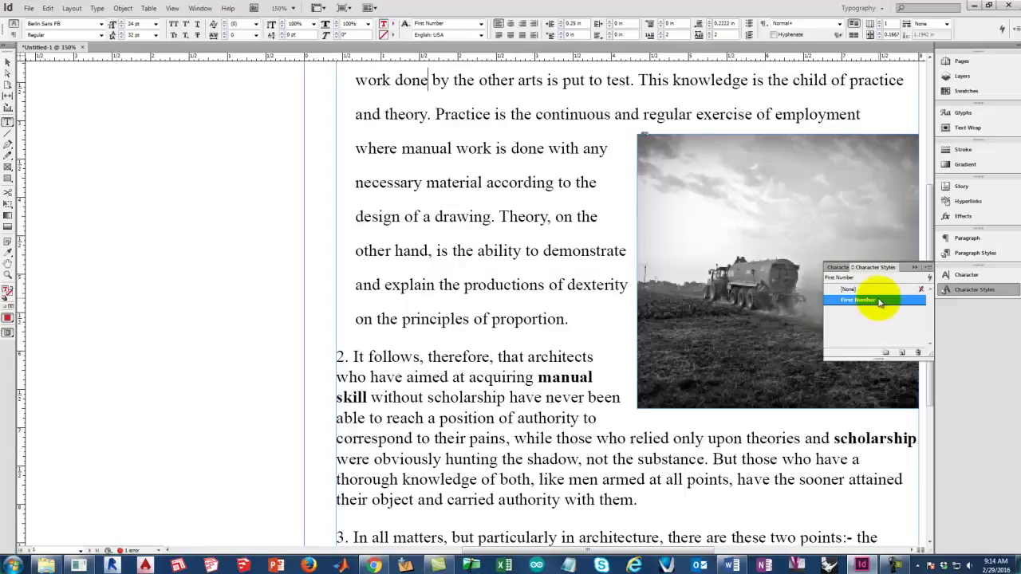
Apply the First Number character style to the number "2." at the start of the second paragraph
{"action": "left_click", "coordinate": [456, 335]}
{"action": "scroll", "coordinate": [463, 334], "scroll_direction": "up", "scroll_amount": 3}
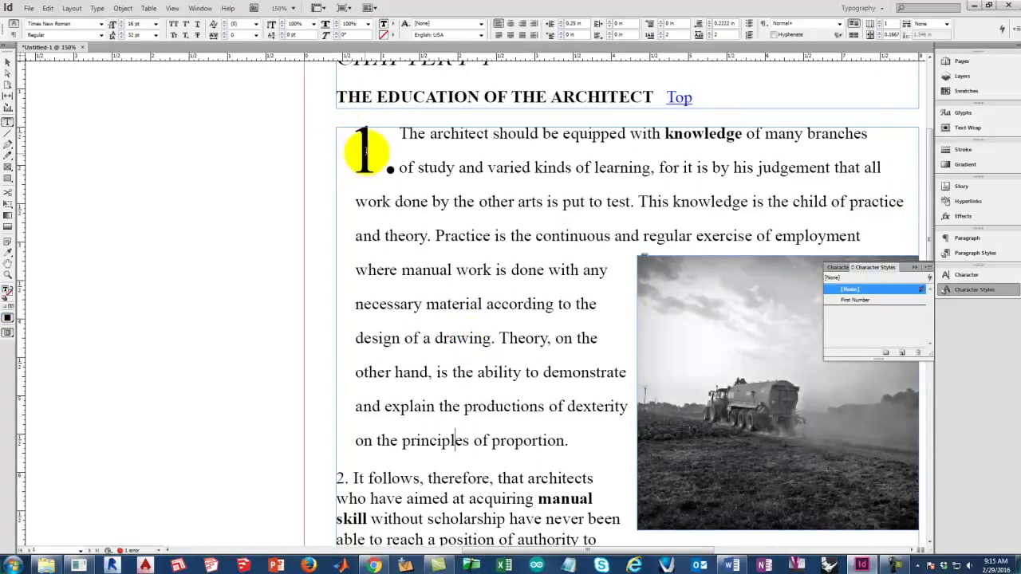
{"action": "scroll", "coordinate": [367, 151], "scroll_direction": "down", "scroll_amount": 4}
{"action": "left_click_drag", "start_coordinate": [319, 317], "coordinate": [345, 318]}
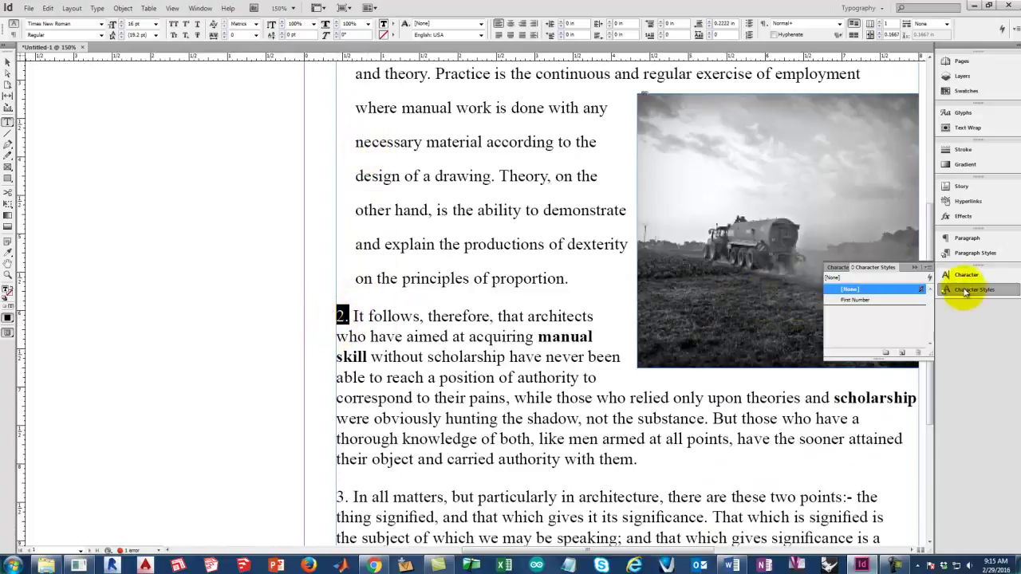
{"action": "left_click", "coordinate": [855, 301]}
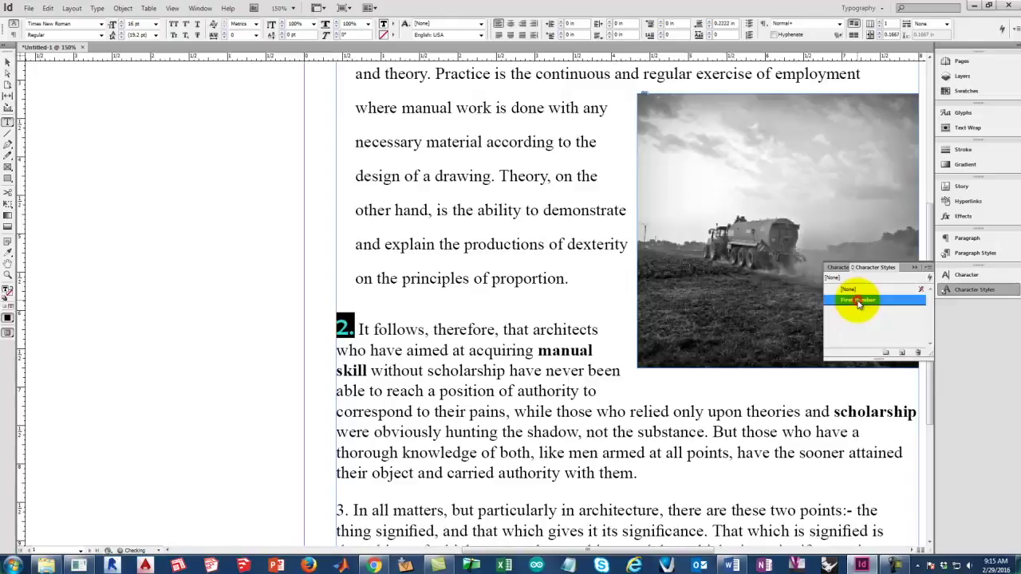
{"action": "left_click", "coordinate": [520, 389]}
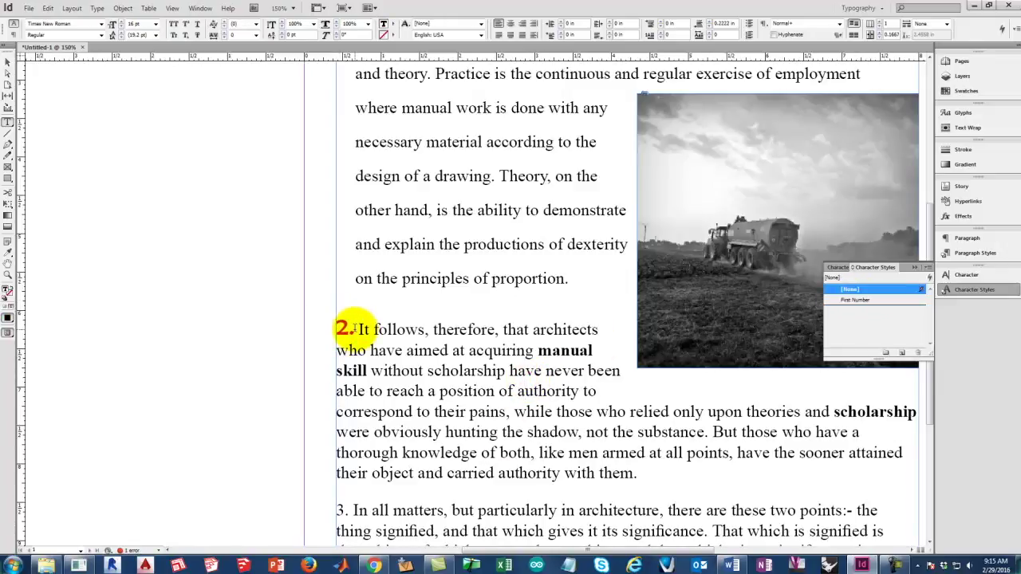
Apply the First Number character style to the number "3." at the start of the third paragraph
{"action": "scroll", "coordinate": [343, 319], "scroll_direction": "down", "scroll_amount": 5}
{"action": "left_click", "coordinate": [346, 308]}
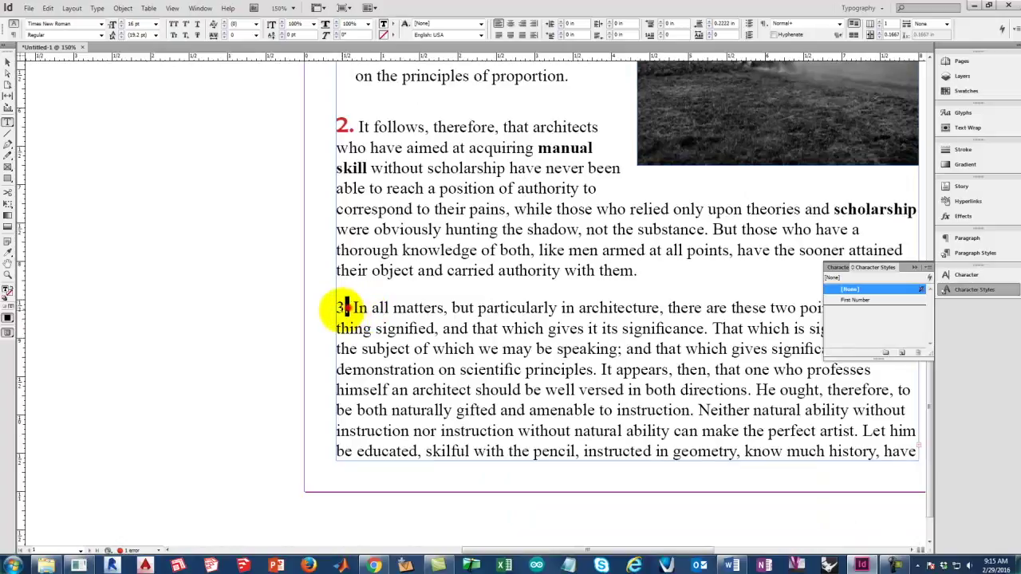
{"action": "left_click_drag", "start_coordinate": [346, 308], "coordinate": [333, 308]}
{"action": "left_click", "coordinate": [857, 300]}
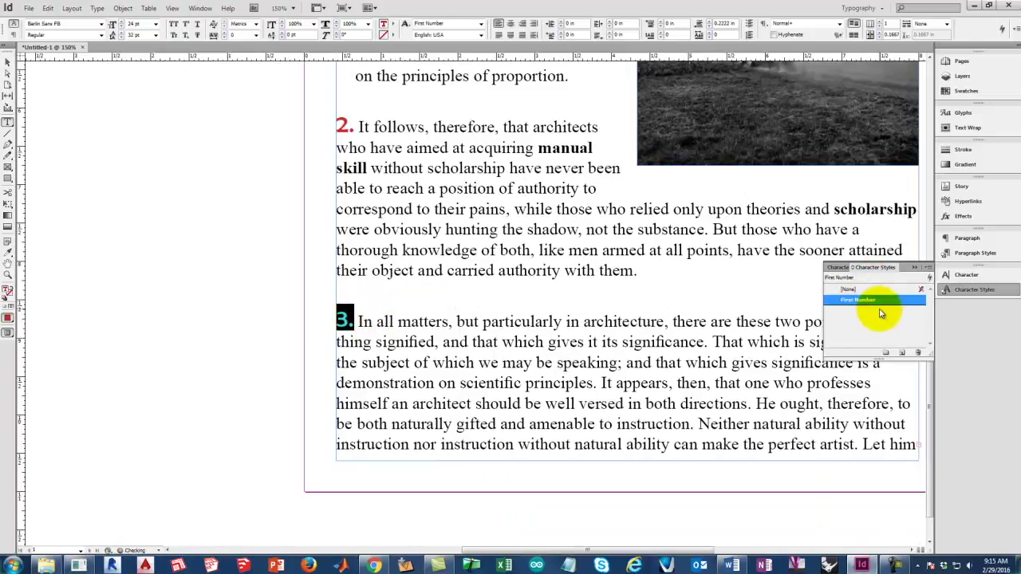
Create a new character style and name it Bold Text
{"action": "scroll", "coordinate": [576, 240], "scroll_direction": "up", "scroll_amount": 2}
{"action": "left_click", "coordinate": [892, 313]}
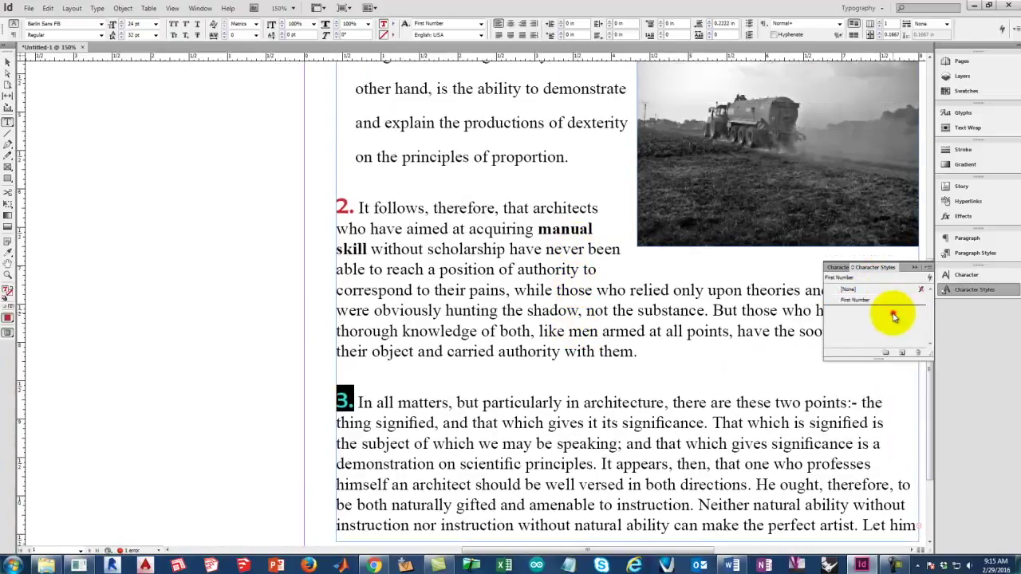
{"action": "left_click", "coordinate": [901, 353]}
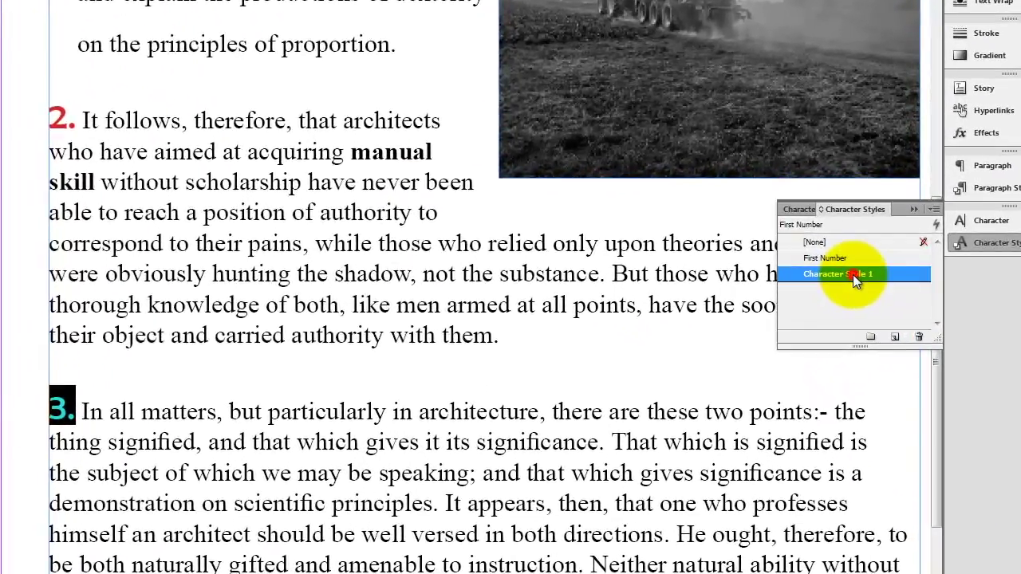
{"action": "double_click", "coordinate": [860, 311]}
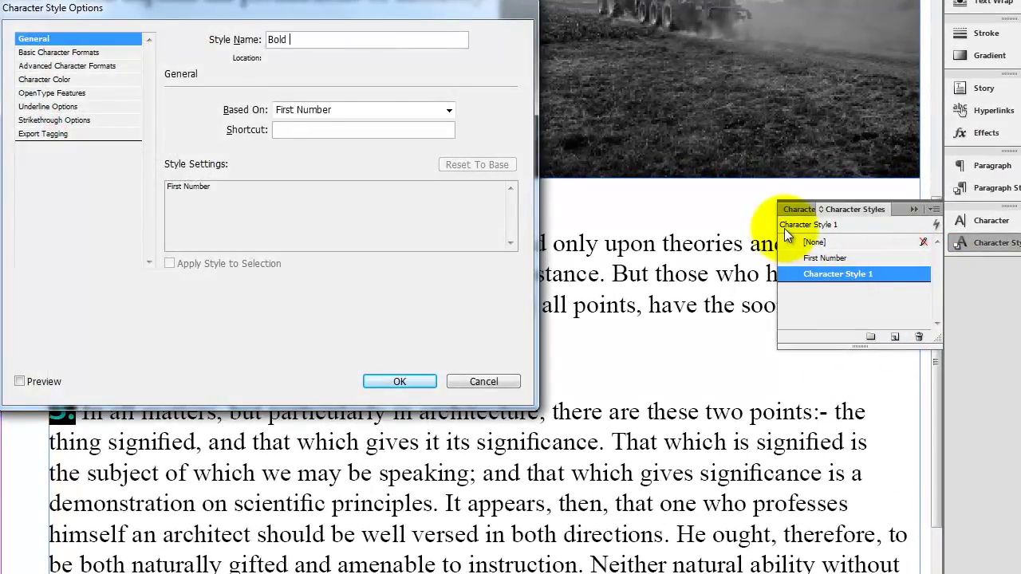
{"action": "type", "text": "Bold Texty"}
{"action": "key", "text": "BackSpace"}
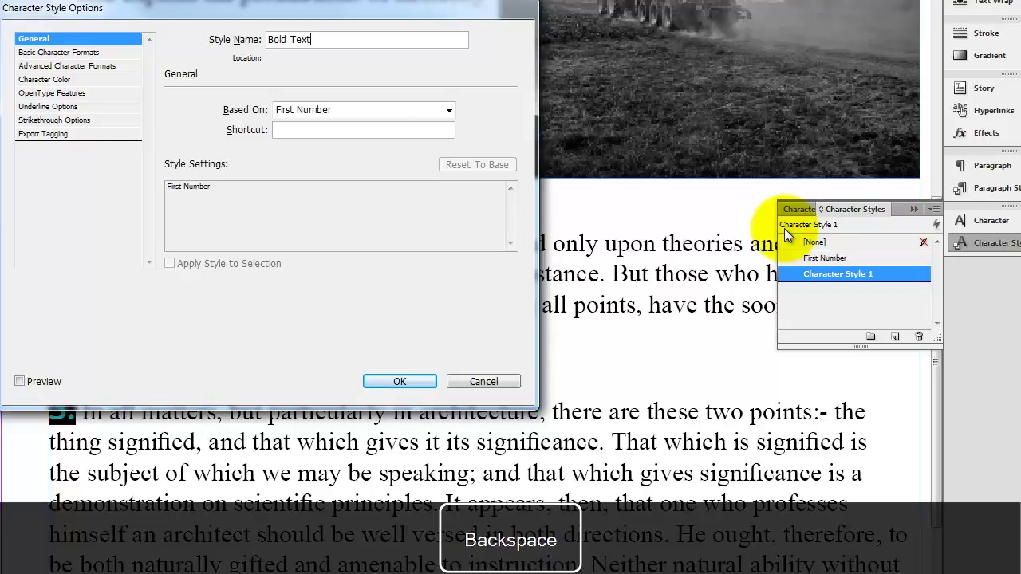
Set the Bold Text style's font family to Times New Roman and its size to 16 pt
{"action": "left_click", "coordinate": [68, 51]}
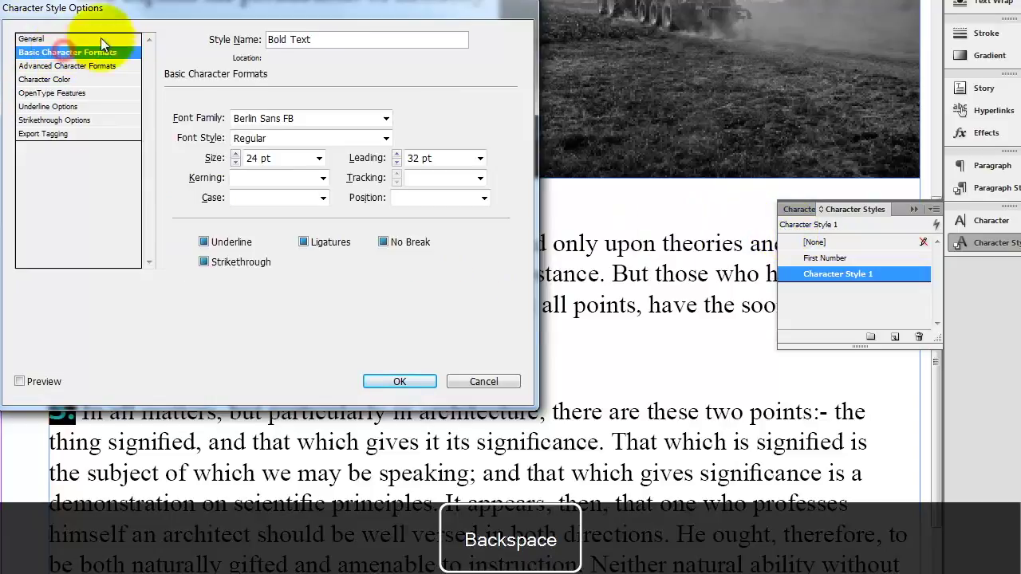
{"action": "left_click", "coordinate": [307, 121]}
{"action": "left_click", "coordinate": [386, 118]}
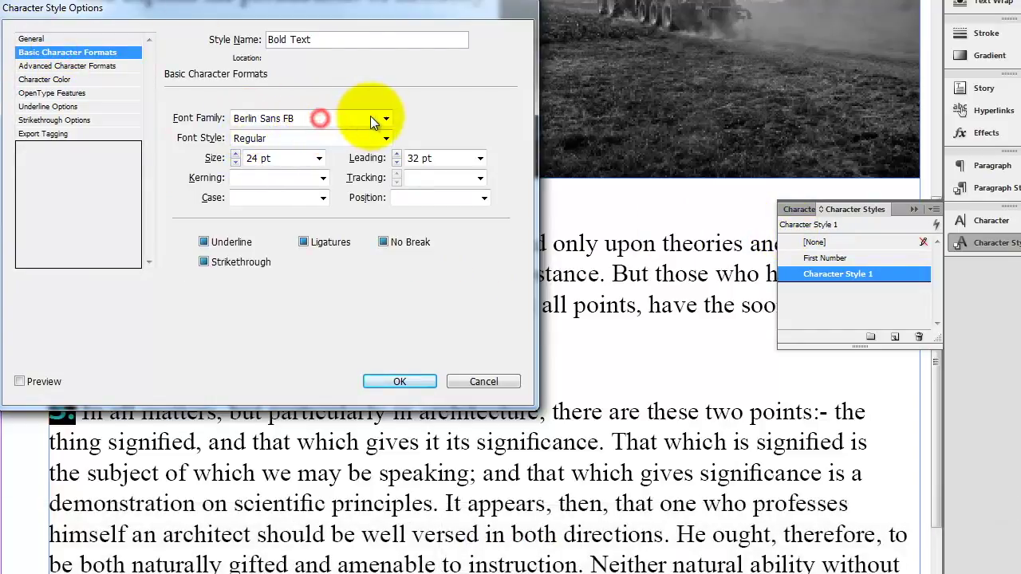
{"action": "scroll", "coordinate": [408, 4], "scroll_direction": "up", "scroll_amount": 15}
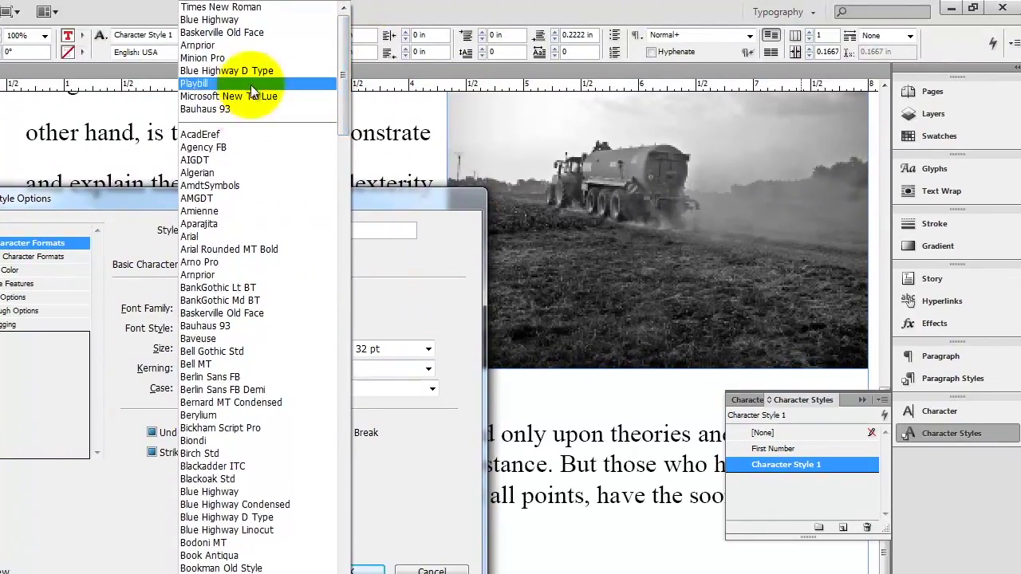
{"action": "left_click", "coordinate": [231, 8]}
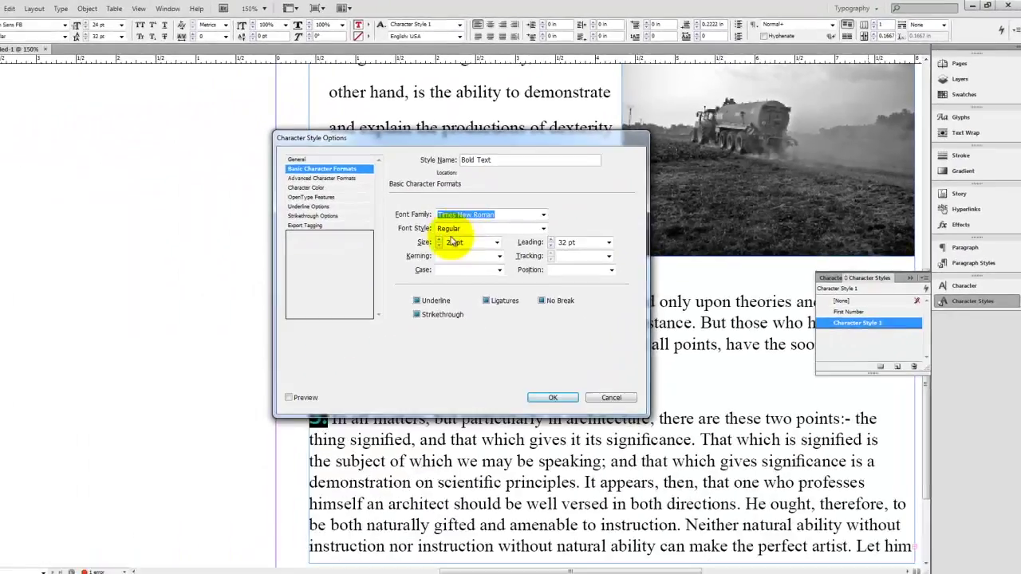
{"action": "double_click", "coordinate": [476, 241]}
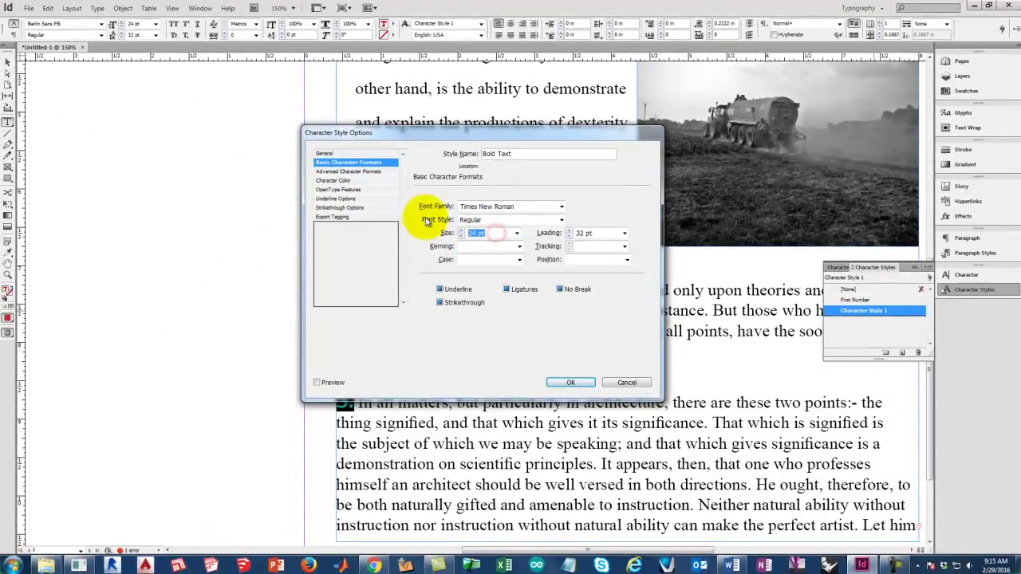
{"action": "type", "text": "16"}
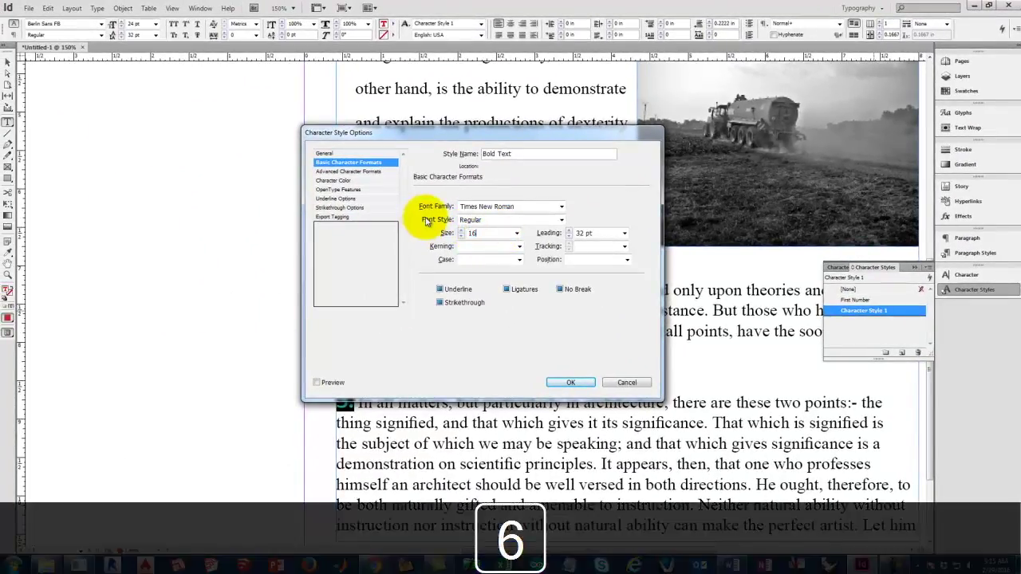
{"action": "key", "text": "Tab"}
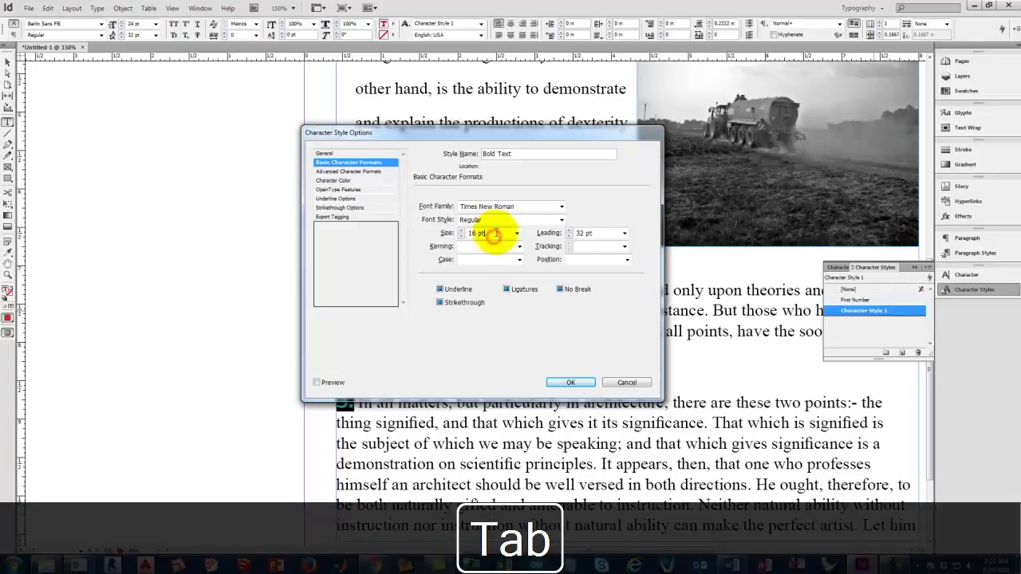
Clear the size and font family values from the Bold Text style's basic character formats
{"action": "double_click", "coordinate": [495, 233]}
{"action": "key", "text": "BackSpace"}
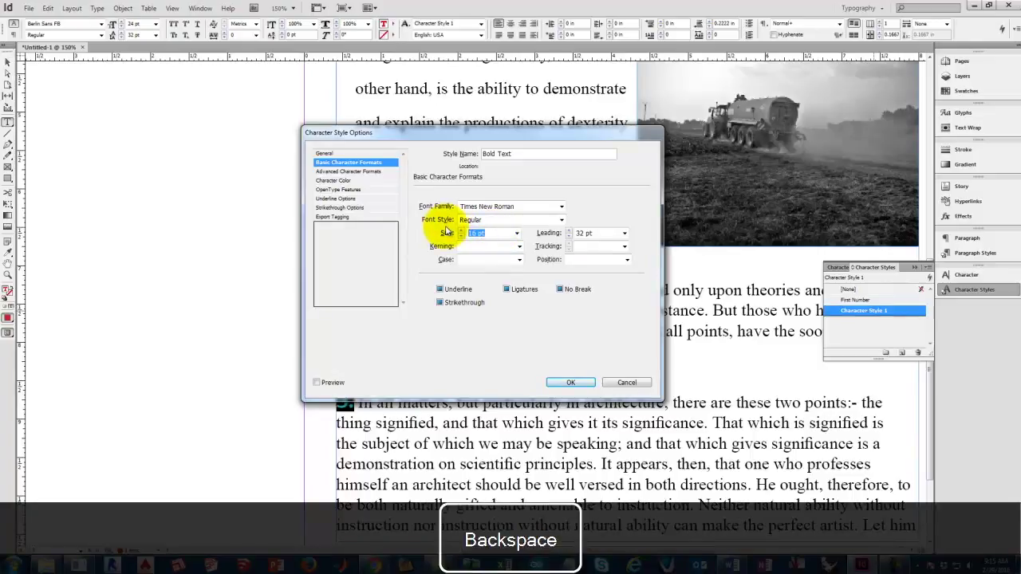
{"action": "left_click", "coordinate": [598, 236]}
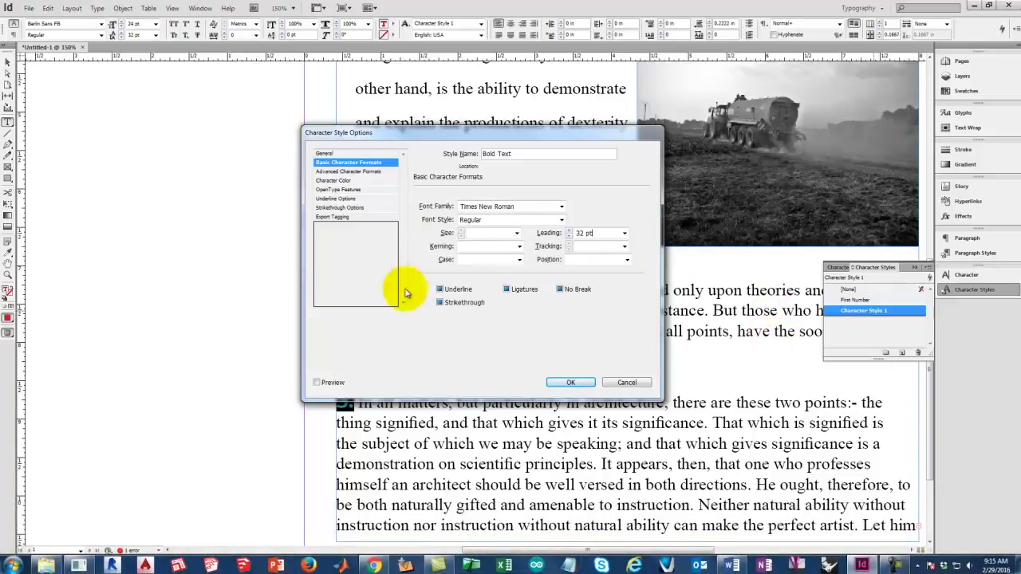
{"action": "left_click", "coordinate": [526, 206]}
{"action": "key", "text": "Delete"}
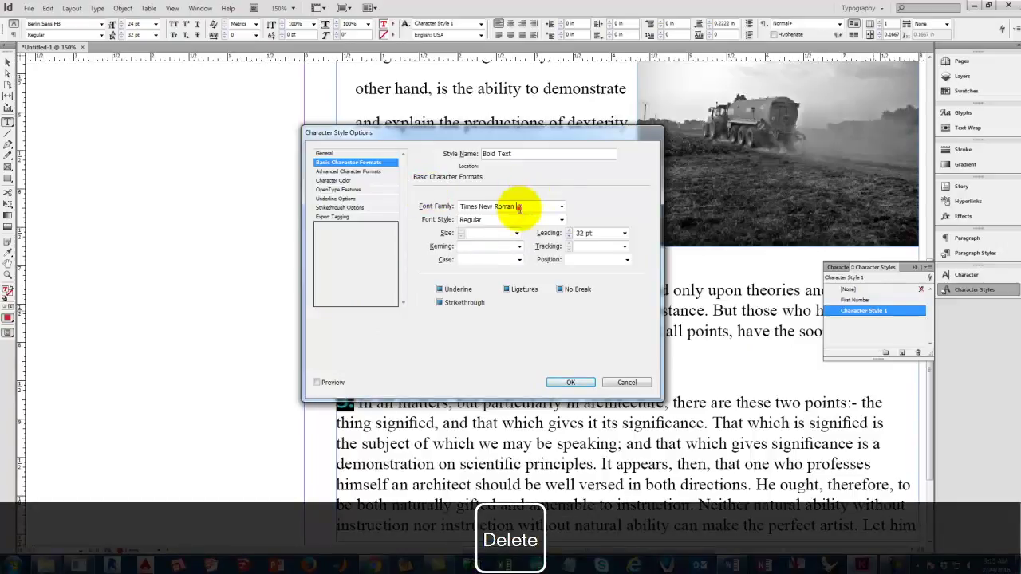
{"action": "triple_click", "coordinate": [519, 206]}
{"action": "key", "text": "BackSpace"}
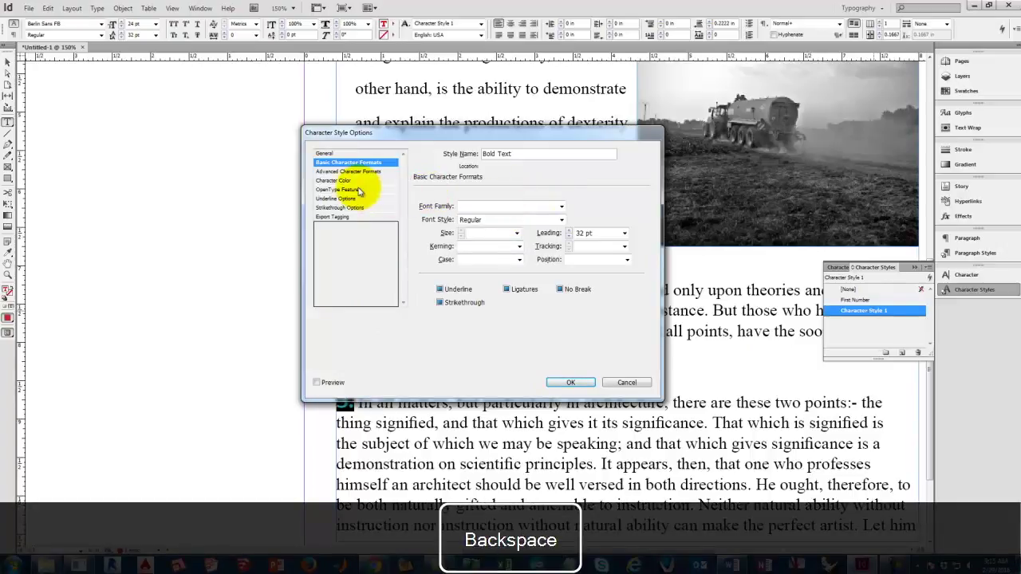
Set the Bold Text style's font style to Bold, leave its leading blank, and save the style
{"action": "left_click", "coordinate": [496, 219]}
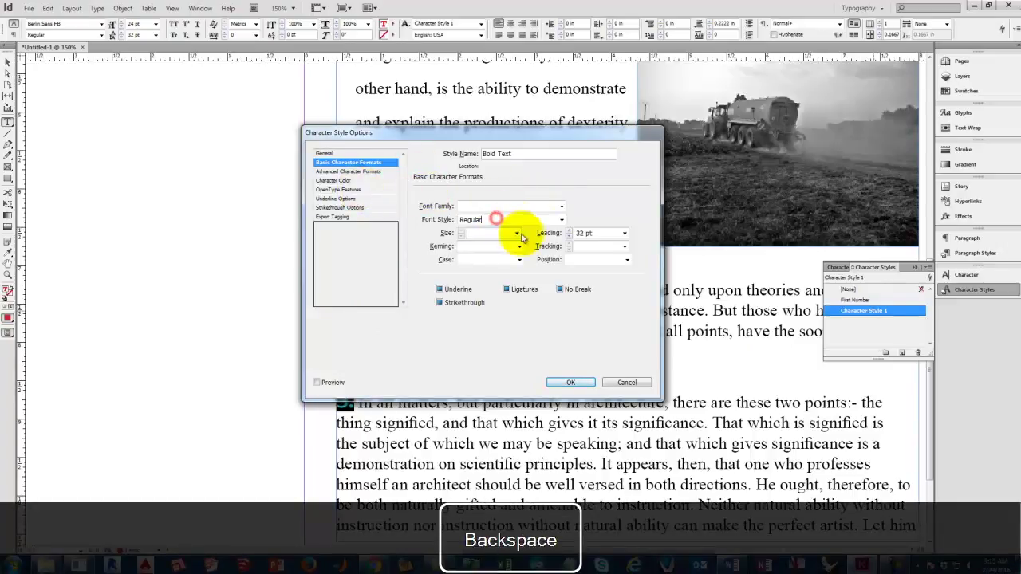
{"action": "left_click", "coordinate": [563, 220]}
{"action": "left_click", "coordinate": [518, 10]}
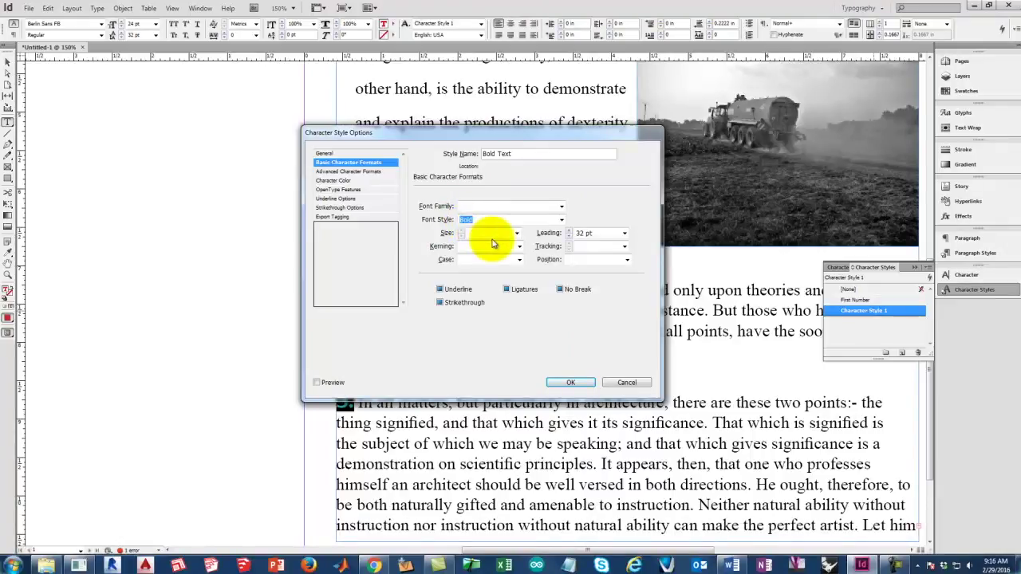
{"action": "left_click", "coordinate": [600, 232]}
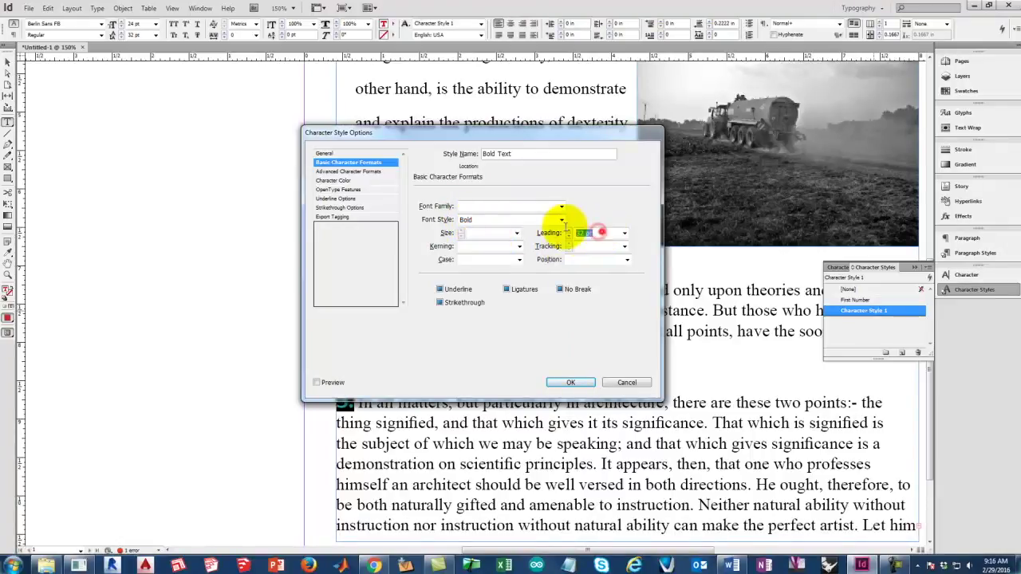
{"action": "key", "text": "BackSpace"}
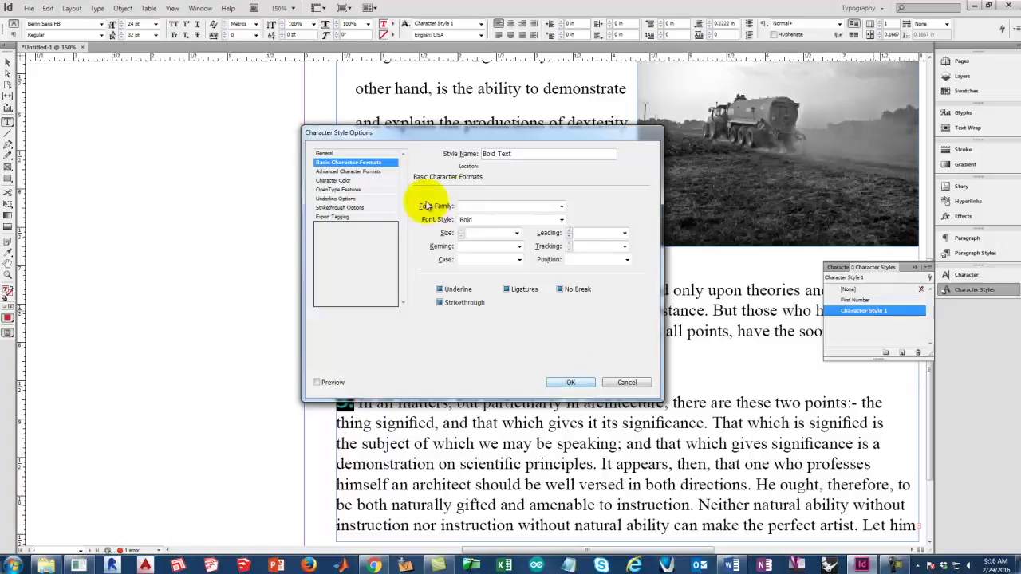
{"action": "left_click", "coordinate": [570, 384]}
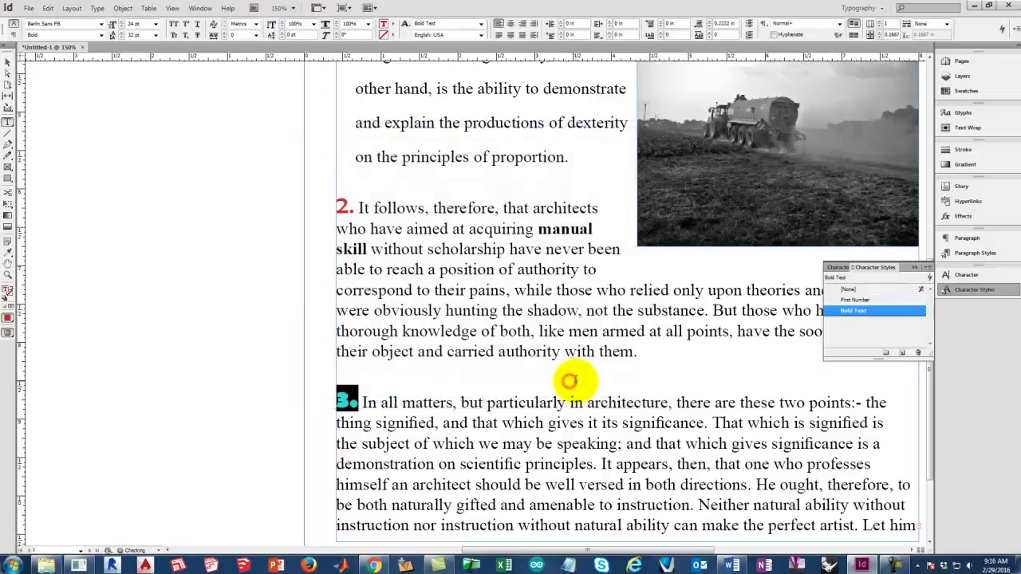
Apply the Bold Text character style to the words "manual", "skill" and "scholarship" in the second paragraph
{"action": "double_click", "coordinate": [563, 230]}
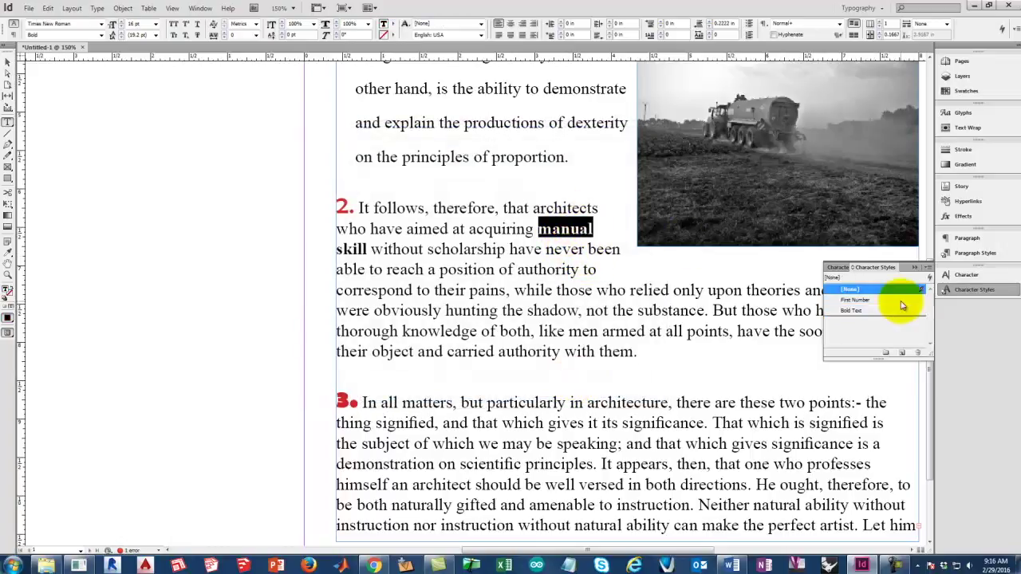
{"action": "left_click", "coordinate": [877, 310]}
{"action": "double_click", "coordinate": [450, 263]}
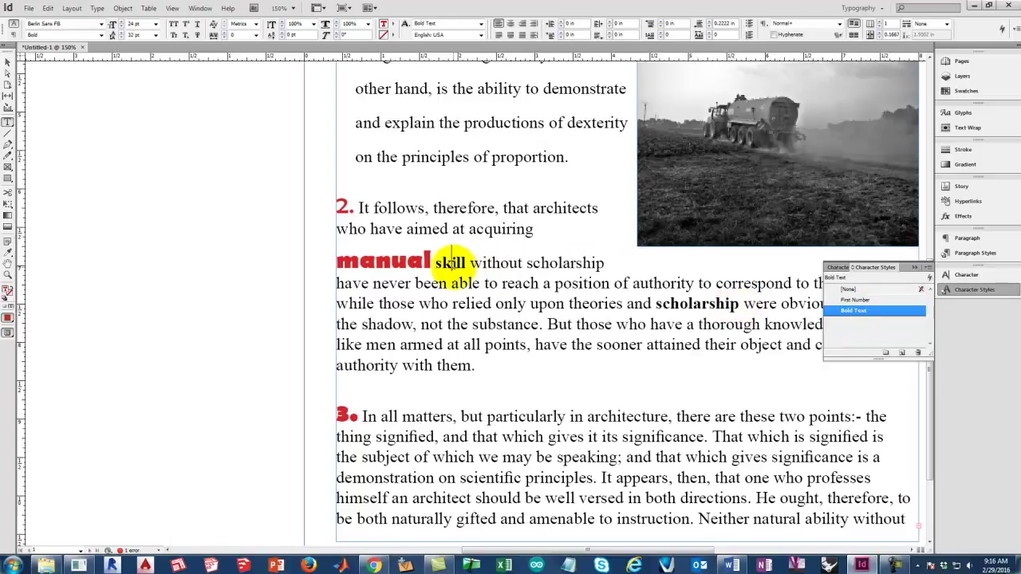
{"action": "left_click", "coordinate": [880, 311]}
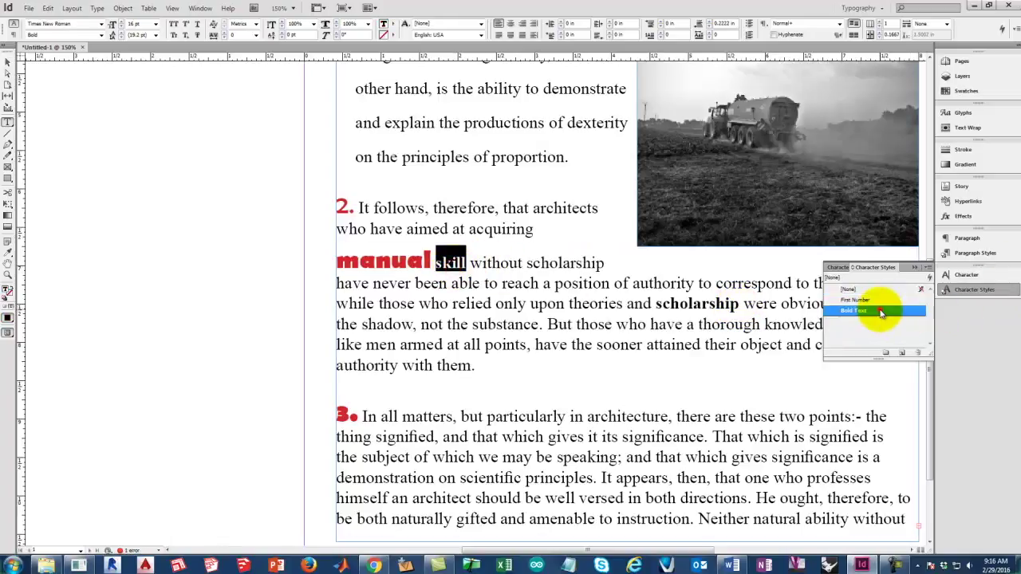
{"action": "double_click", "coordinate": [698, 304]}
{"action": "left_click", "coordinate": [873, 311]}
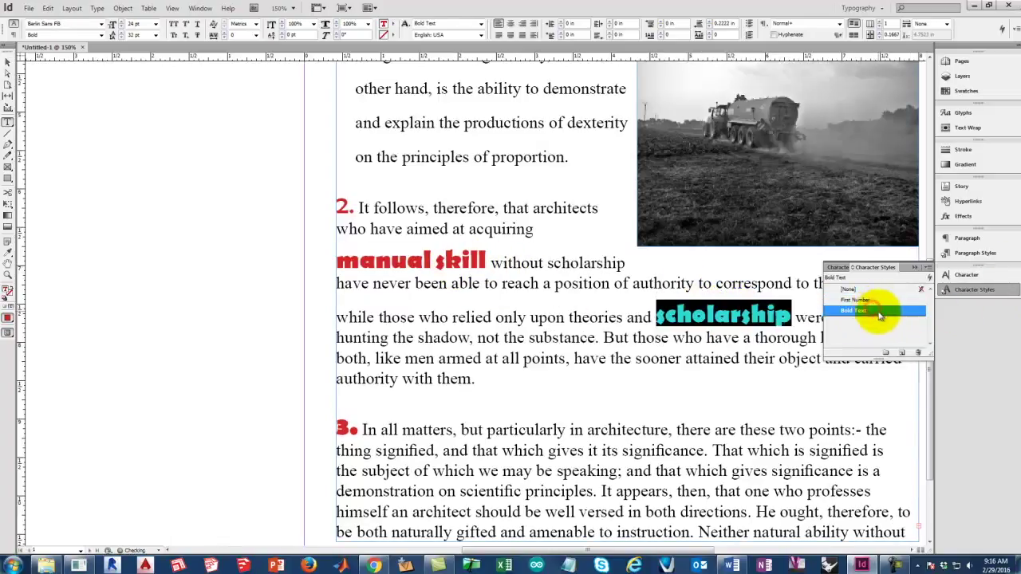
{"action": "left_click", "coordinate": [864, 309]}
{"action": "left_click", "coordinate": [759, 385]}
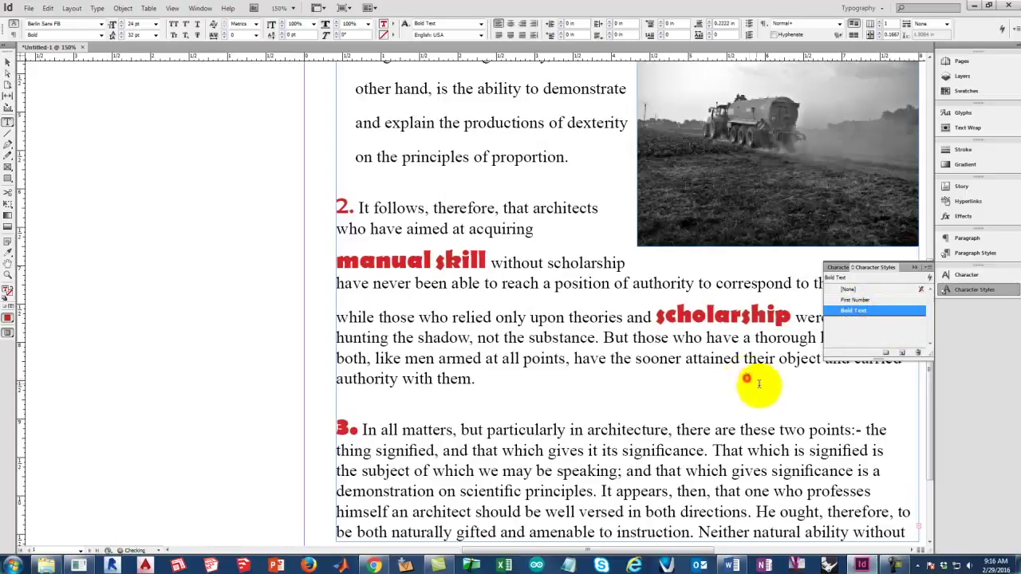
Change the Bold Text style's character color to the [Registration] swatch and save the style
{"action": "left_click", "coordinate": [862, 312]}
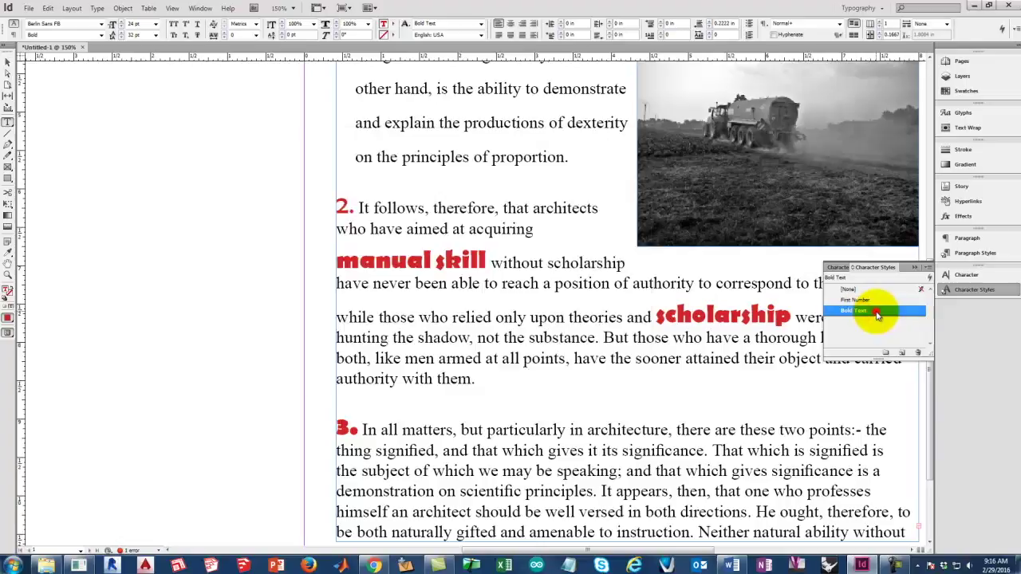
{"action": "double_click", "coordinate": [862, 311]}
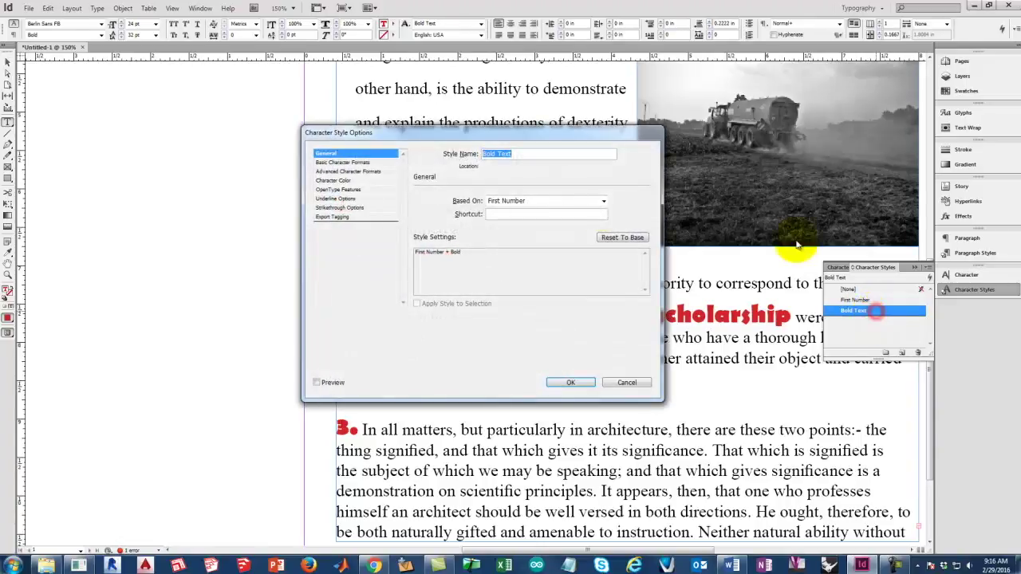
{"action": "left_click", "coordinate": [333, 180]}
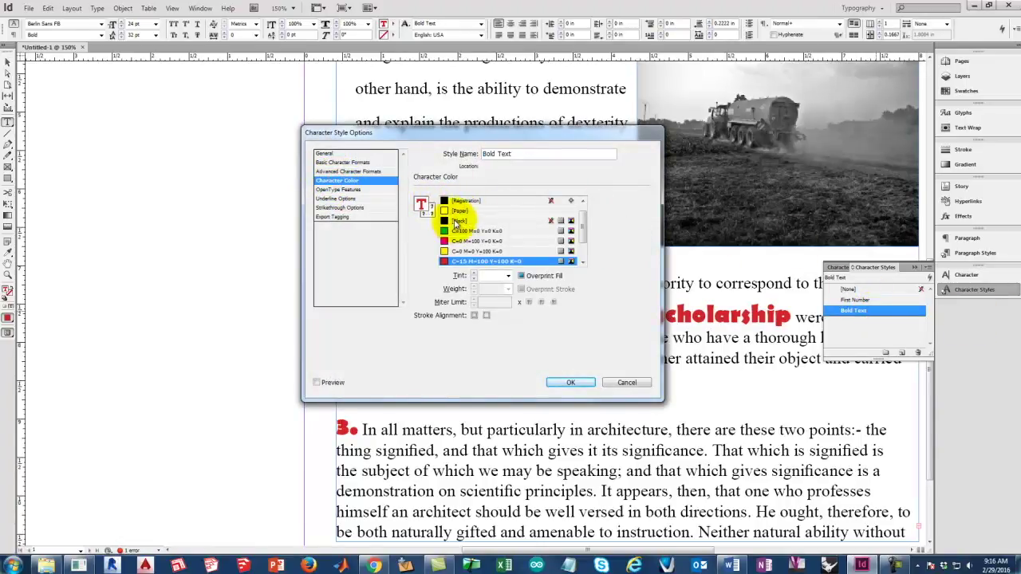
{"action": "left_click", "coordinate": [459, 201]}
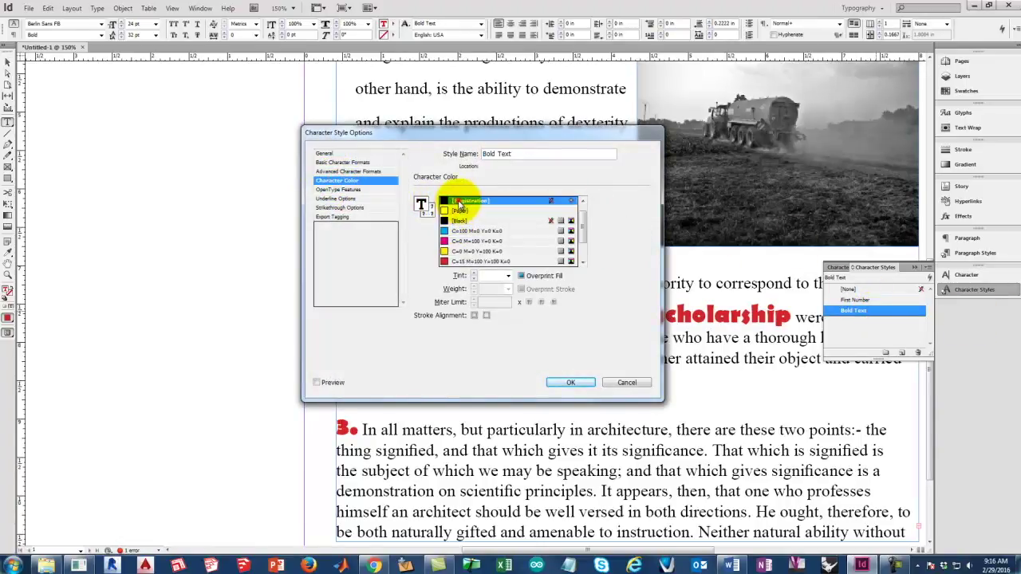
{"action": "left_click", "coordinate": [571, 383]}
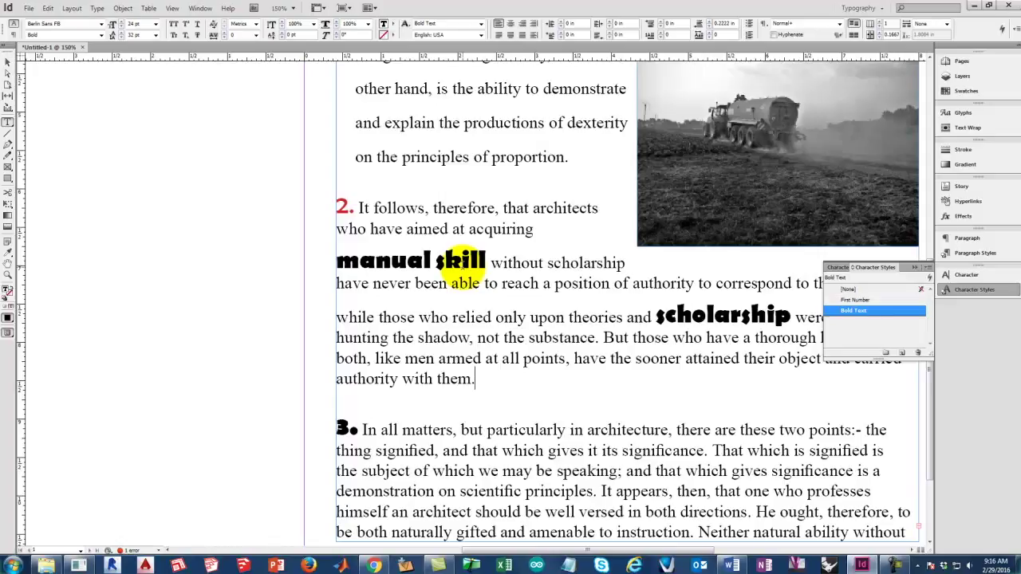
Edit the Bold Text style to use Times New Roman at 16 pt and save the change
{"action": "double_click", "coordinate": [879, 311]}
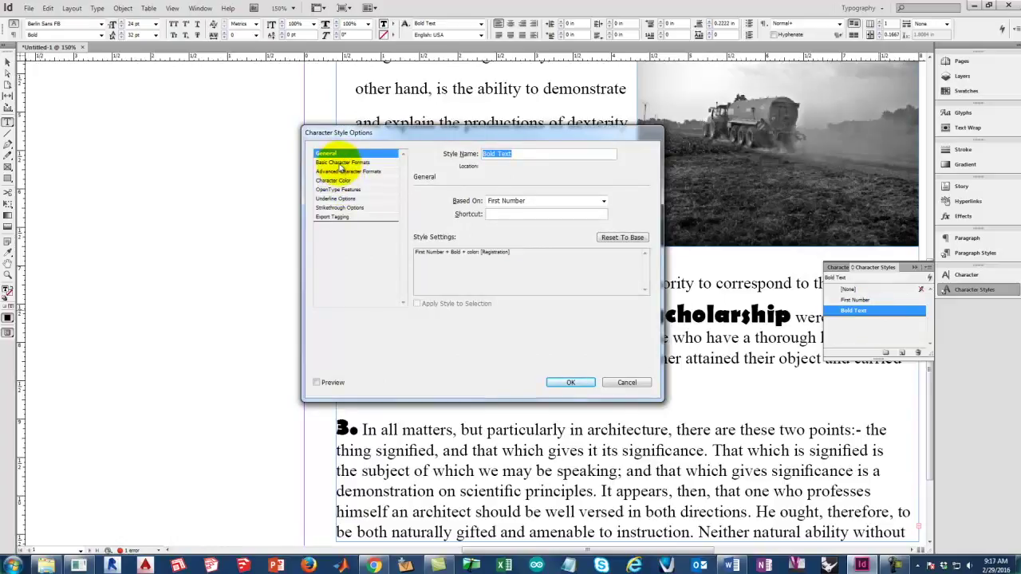
{"action": "left_click", "coordinate": [342, 162]}
{"action": "left_click_drag", "start_coordinate": [511, 206], "coordinate": [466, 209]}
{"action": "type", "text": "Times New Roman"}
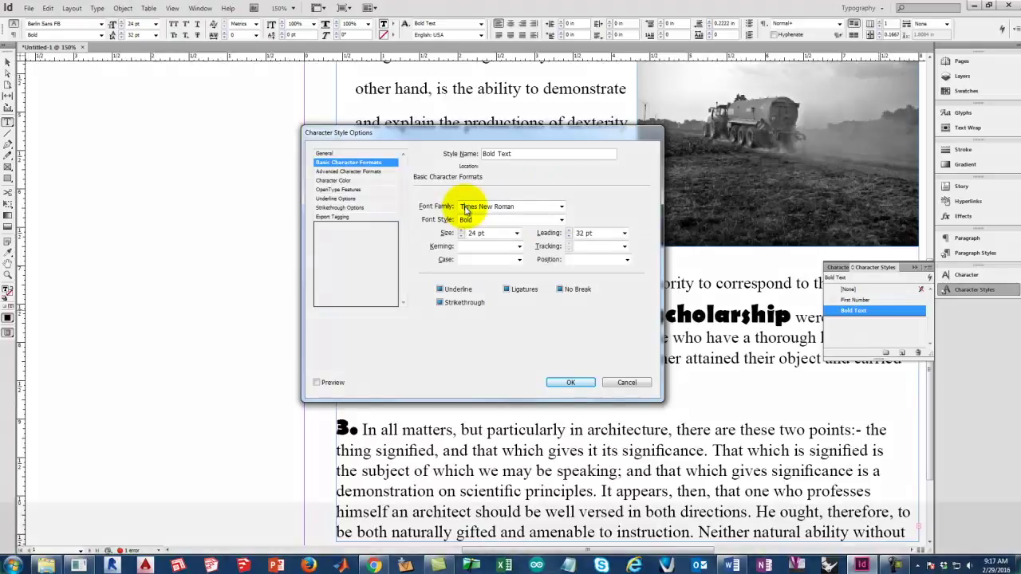
{"action": "key", "text": "Tab"}
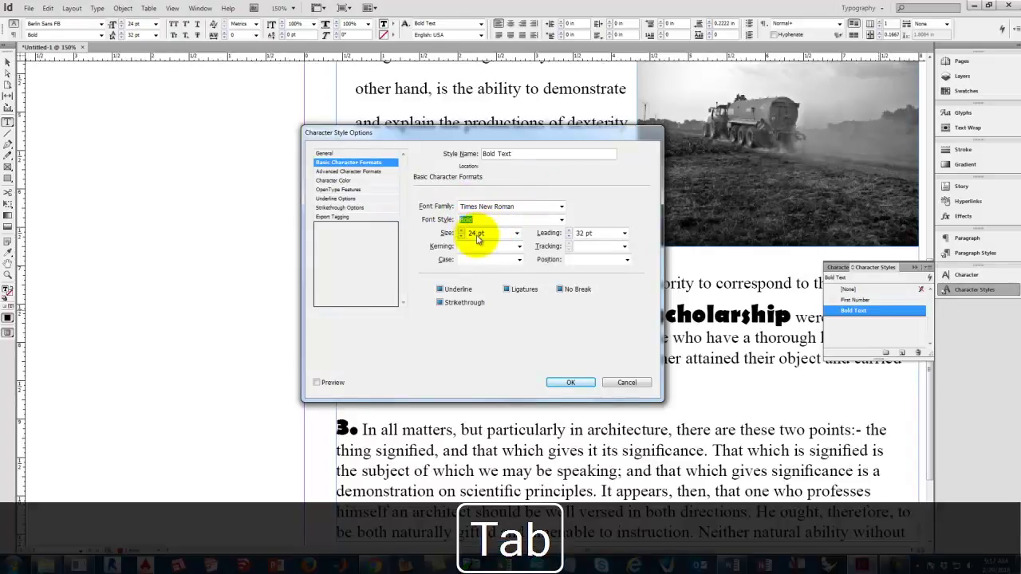
{"action": "type", "text": "16"}
{"action": "key", "text": "Tab"}
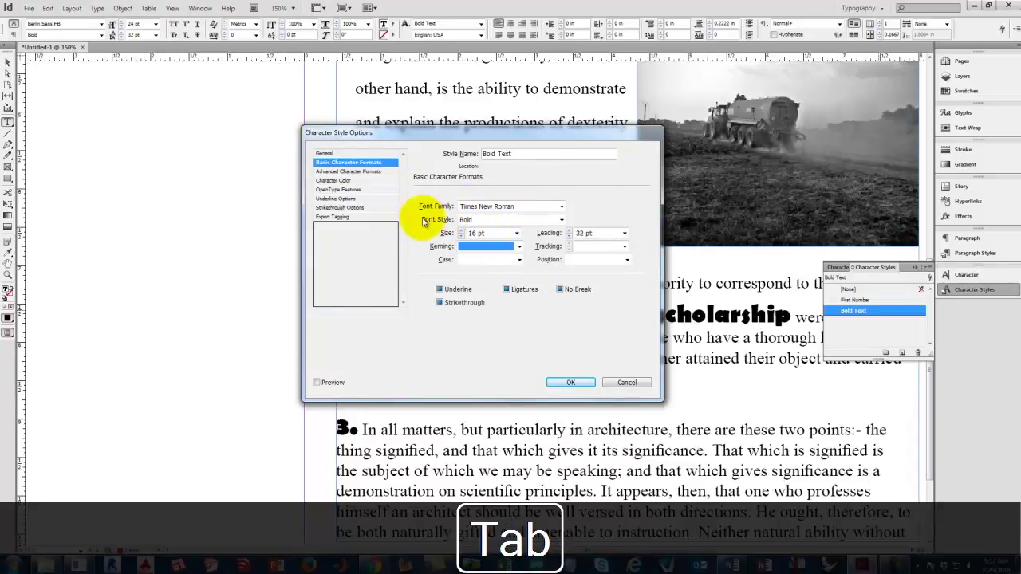
{"action": "left_click", "coordinate": [571, 382]}
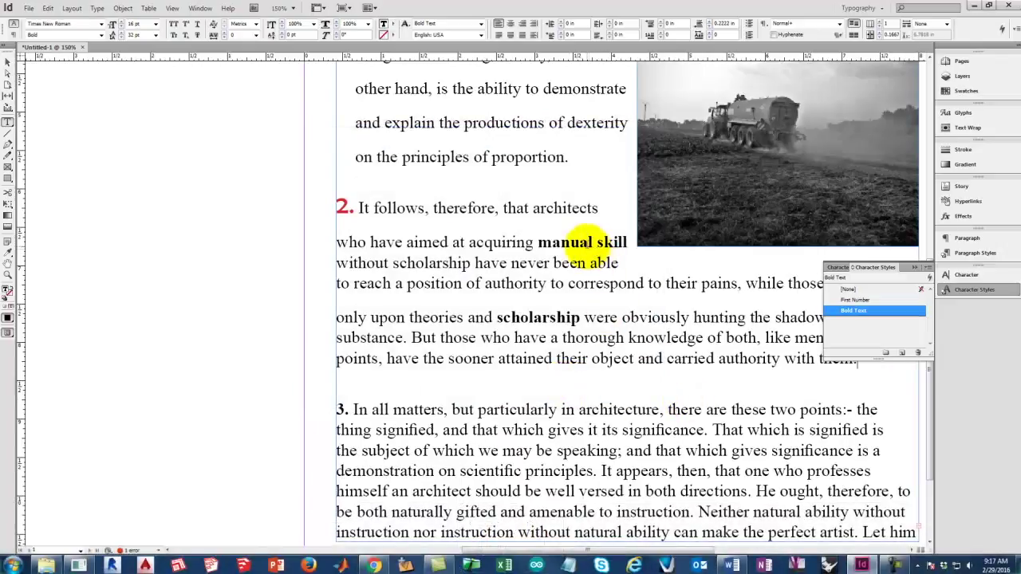
Apply the Bold Text character style to the words "knowledge" and "learning" in the first two lines of paragraph 1
{"action": "scroll", "coordinate": [644, 356], "scroll_direction": "down", "scroll_amount": 5}
{"action": "scroll", "coordinate": [661, 473], "scroll_direction": "up", "scroll_amount": 5}
{"action": "scroll", "coordinate": [674, 407], "scroll_direction": "up", "scroll_amount": 5}
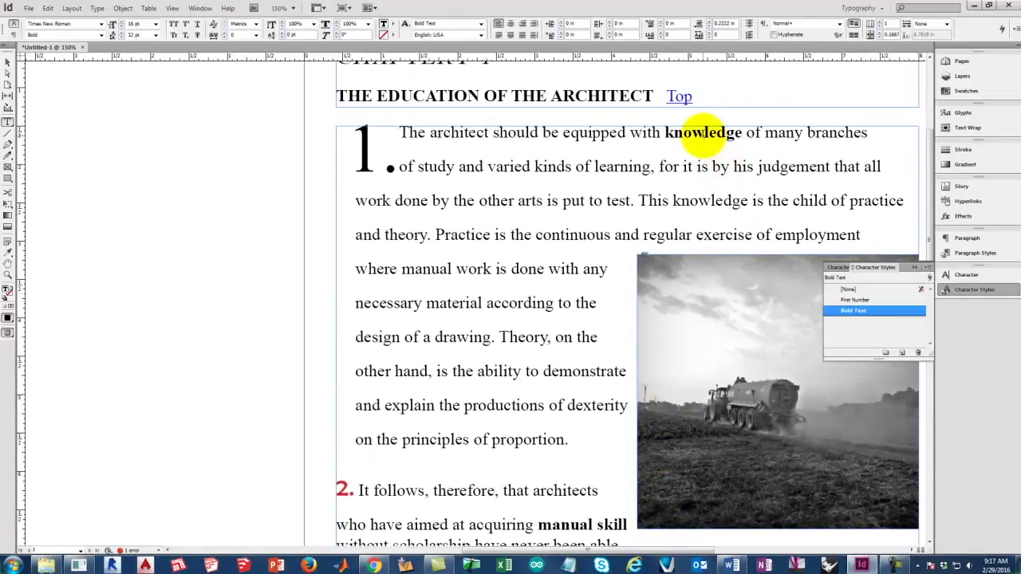
{"action": "double_click", "coordinate": [702, 134]}
{"action": "left_click", "coordinate": [854, 311]}
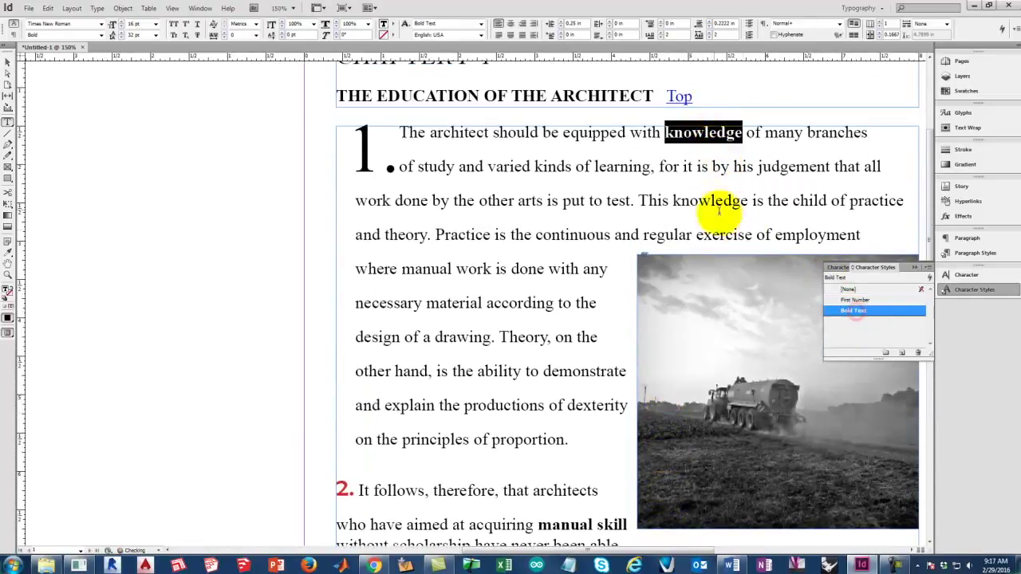
{"action": "left_click", "coordinate": [647, 177]}
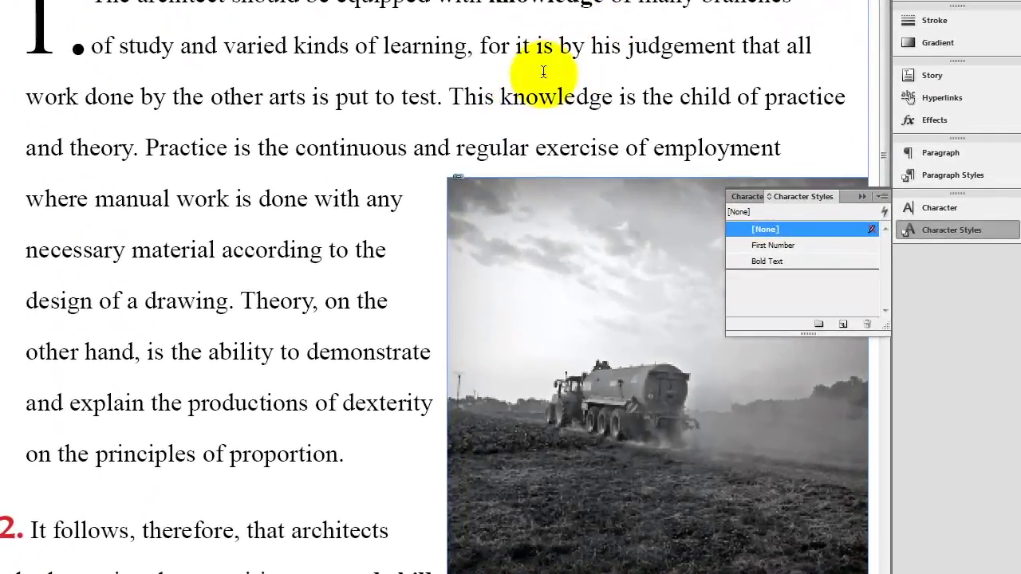
{"action": "double_click", "coordinate": [399, 46]}
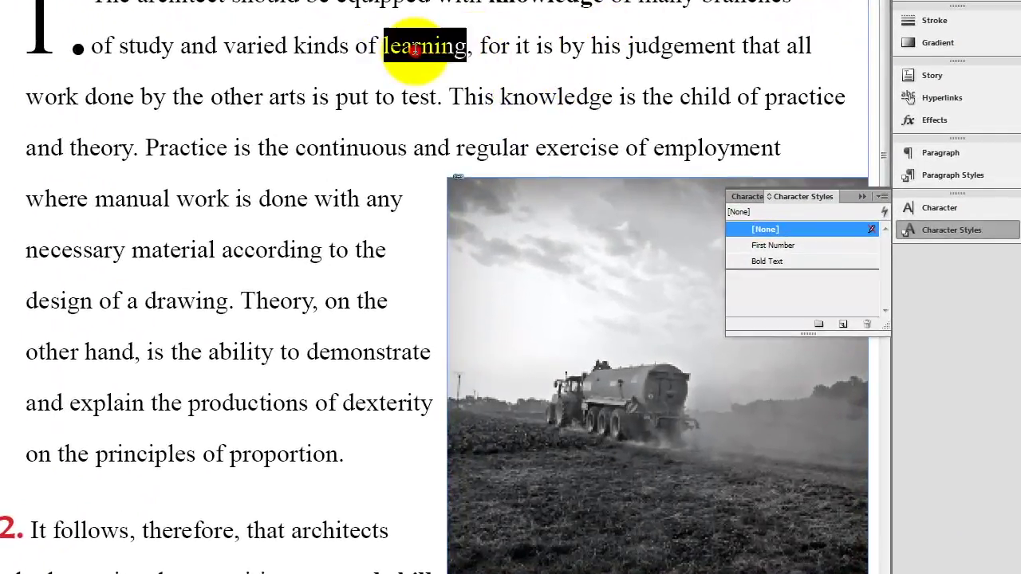
{"action": "left_click", "coordinate": [228, 201]}
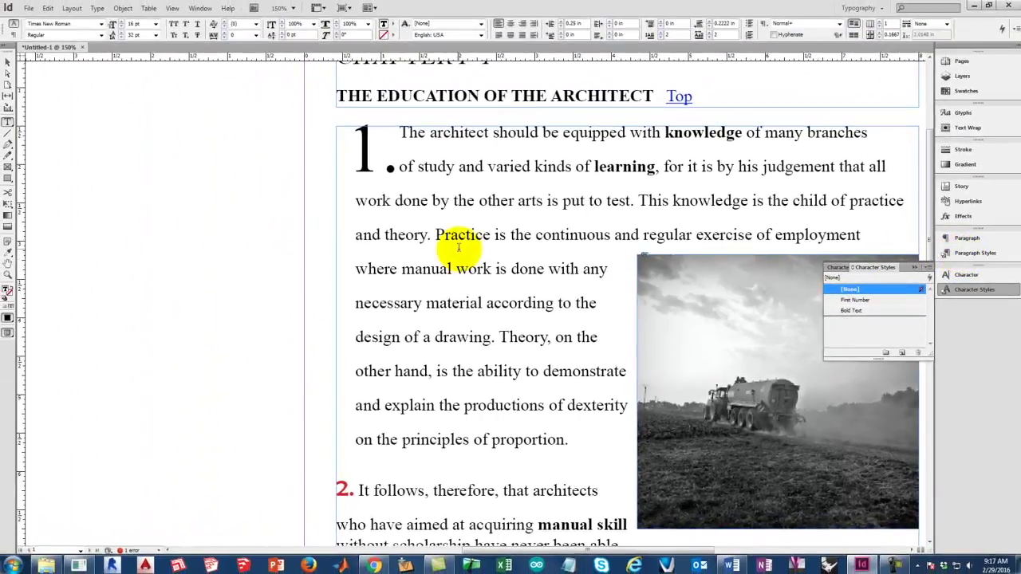
Apply Paragraph Style 1 to the whole second paragraph and open that style's options
{"action": "scroll", "coordinate": [459, 248], "scroll_direction": "down", "scroll_amount": 3}
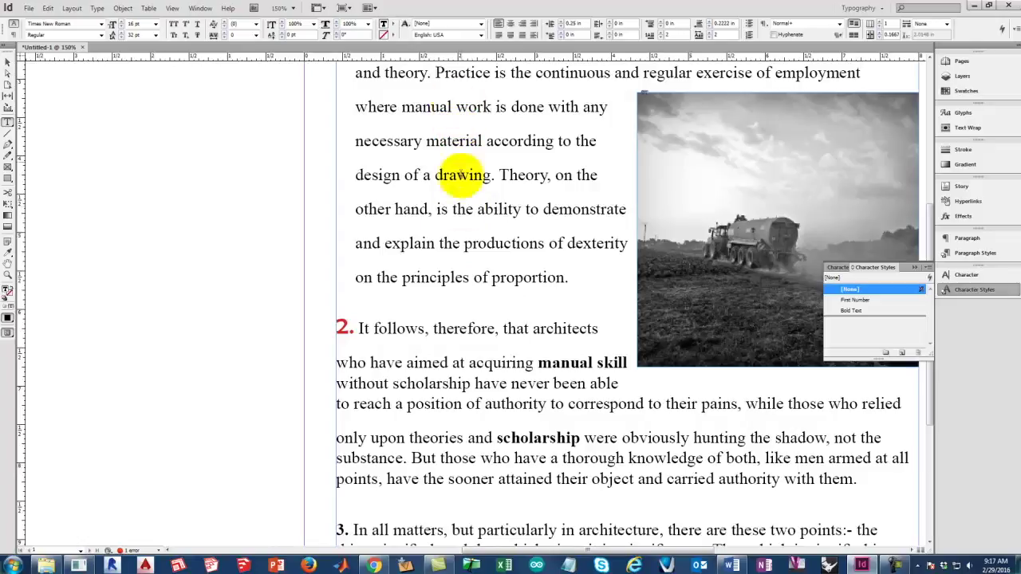
{"action": "scroll", "coordinate": [459, 200], "scroll_direction": "up", "scroll_amount": 2}
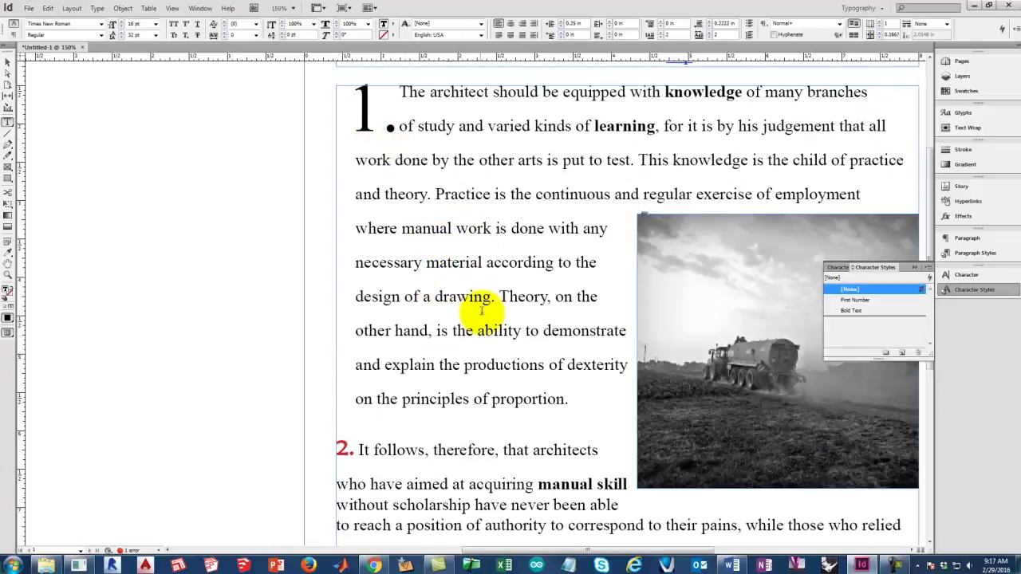
{"action": "scroll", "coordinate": [490, 279], "scroll_direction": "down", "scroll_amount": 3}
{"action": "scroll", "coordinate": [515, 323], "scroll_direction": "down", "scroll_amount": 1}
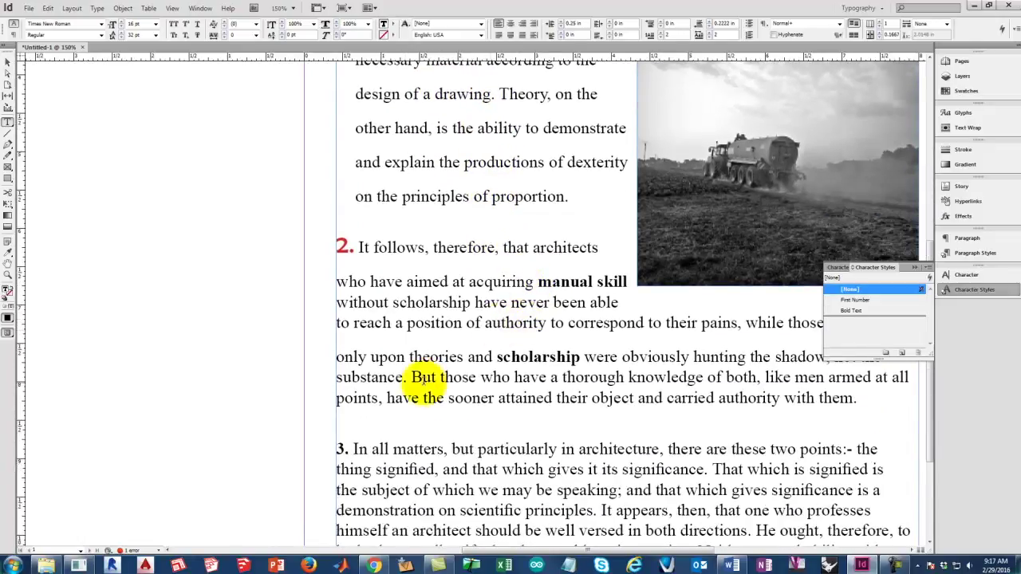
{"action": "left_click_drag", "start_coordinate": [867, 398], "coordinate": [269, 255]}
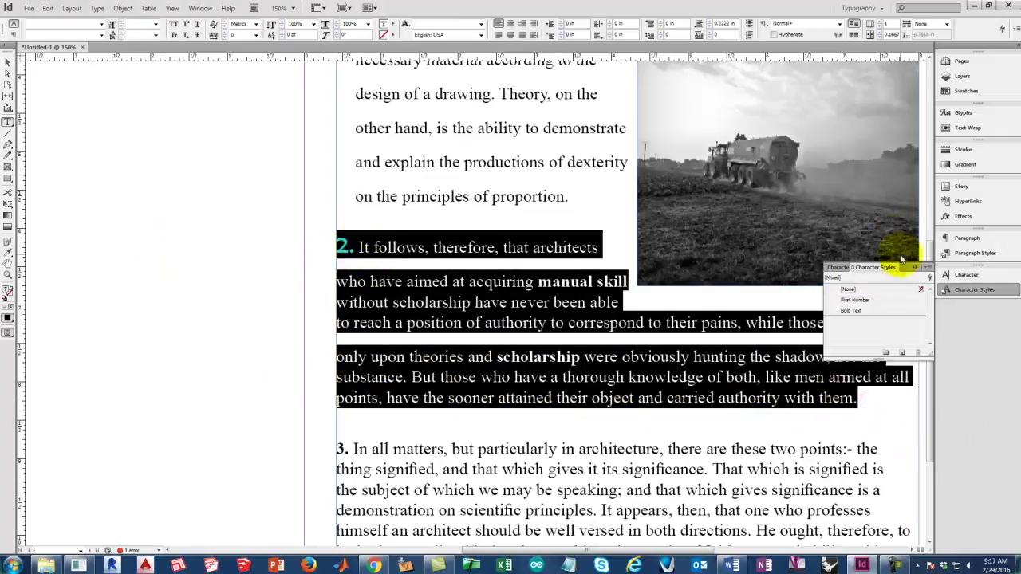
{"action": "left_click", "coordinate": [974, 252]}
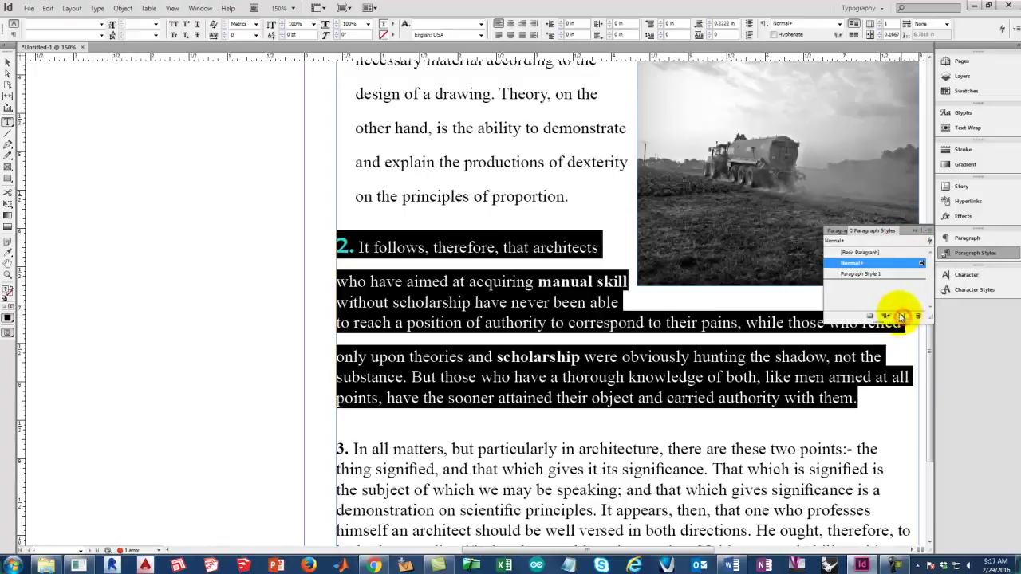
{"action": "double_click", "coordinate": [864, 273]}
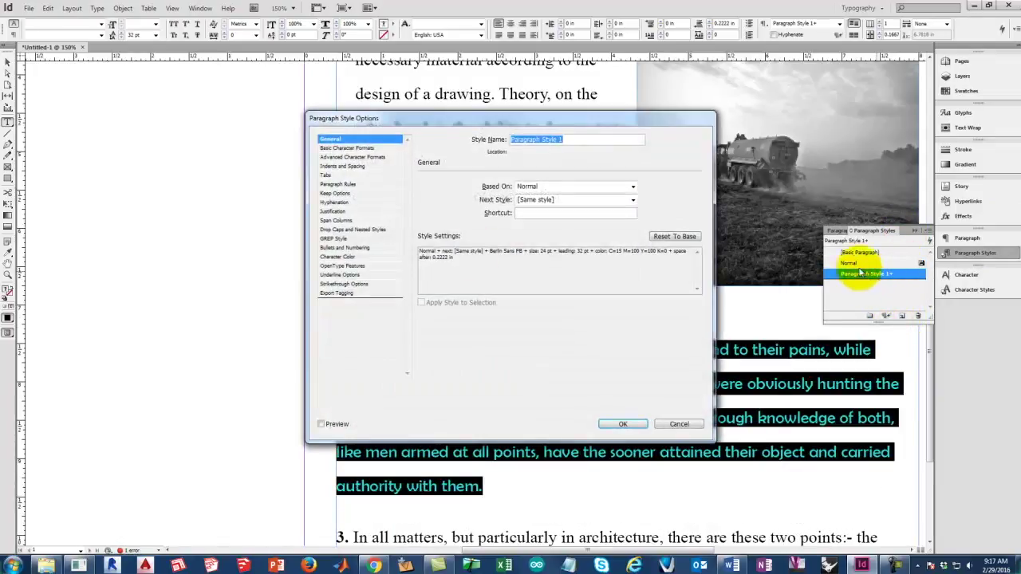
Set Paragraph Style 1's font family to Times New Roman and its size to 16 pt
{"action": "left_click", "coordinate": [351, 148]}
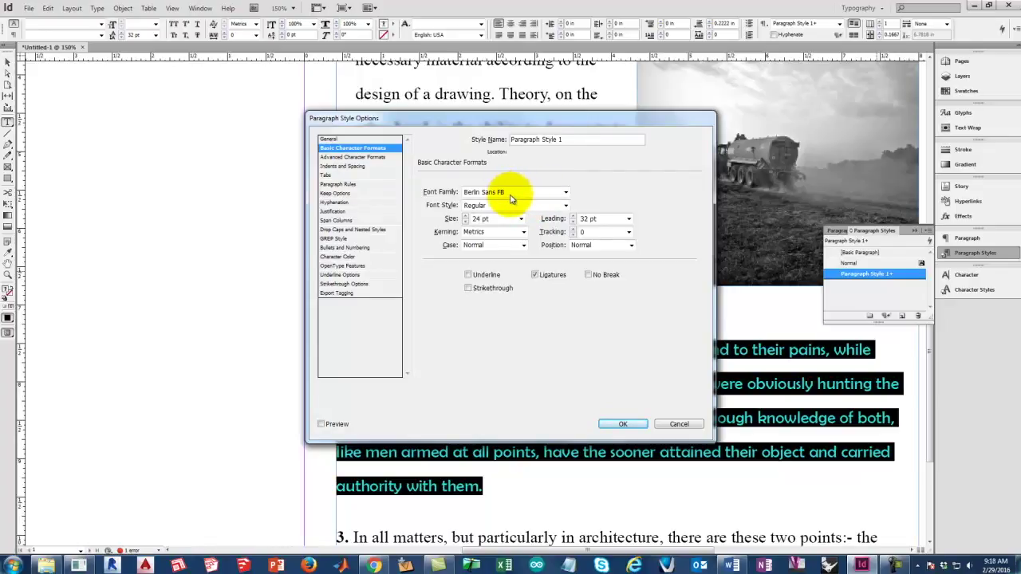
{"action": "left_click", "coordinate": [565, 194]}
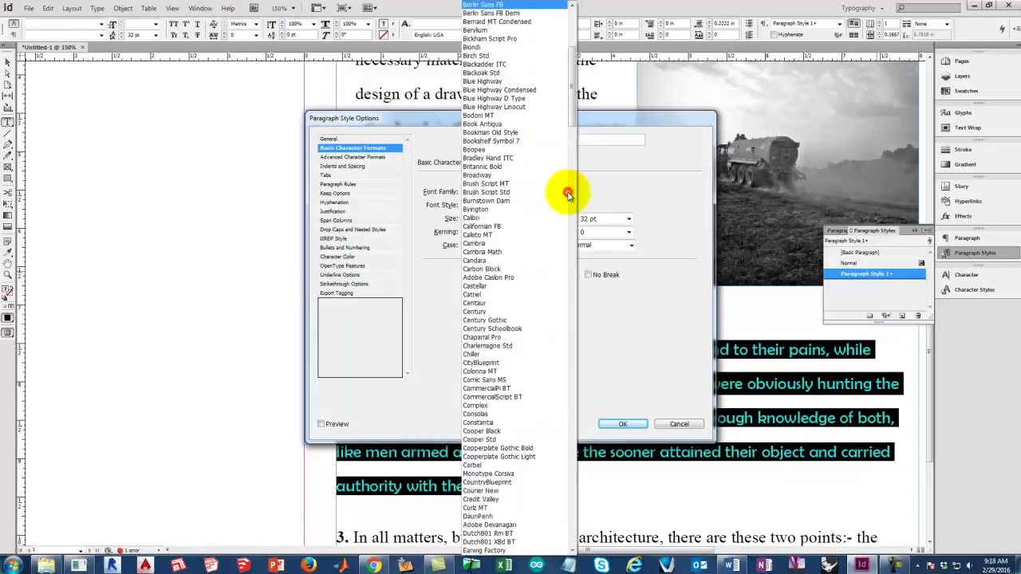
{"action": "scroll", "coordinate": [519, 273], "scroll_direction": "down", "scroll_amount": 17}
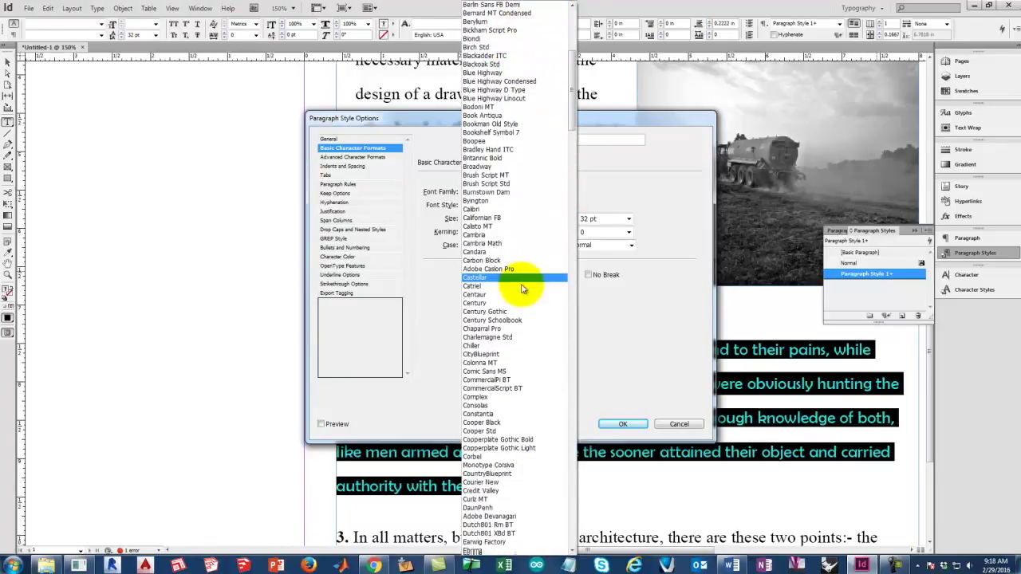
{"action": "scroll", "coordinate": [526, 359], "scroll_direction": "down", "scroll_amount": 20}
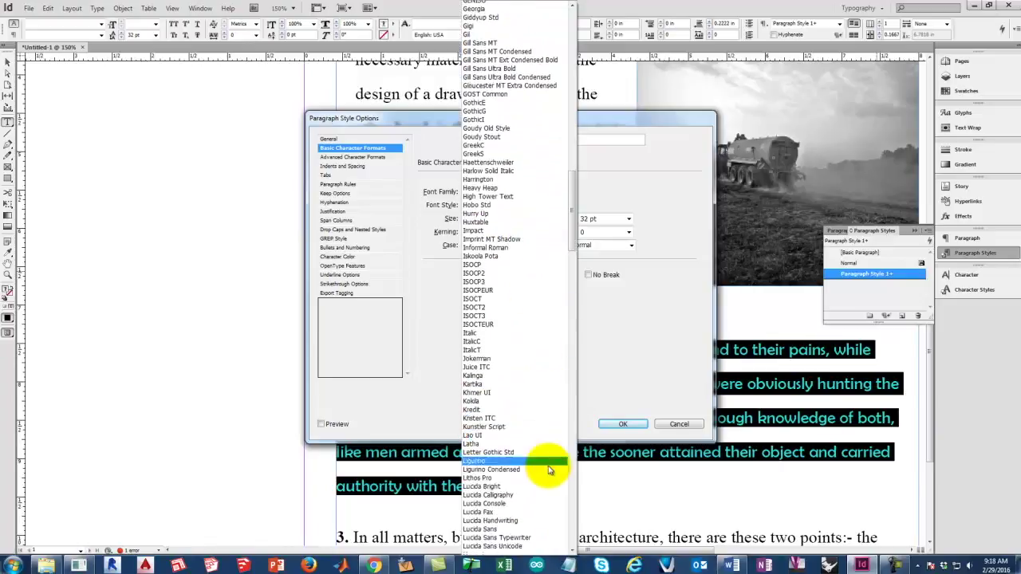
{"action": "scroll", "coordinate": [542, 528], "scroll_direction": "down", "scroll_amount": 20}
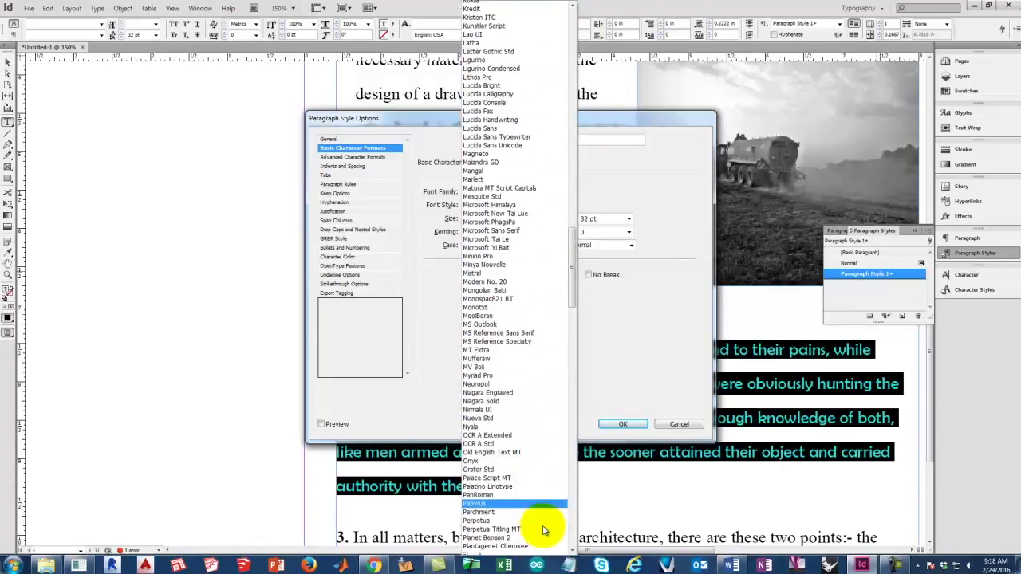
{"action": "scroll", "coordinate": [542, 526], "scroll_direction": "down", "scroll_amount": 19}
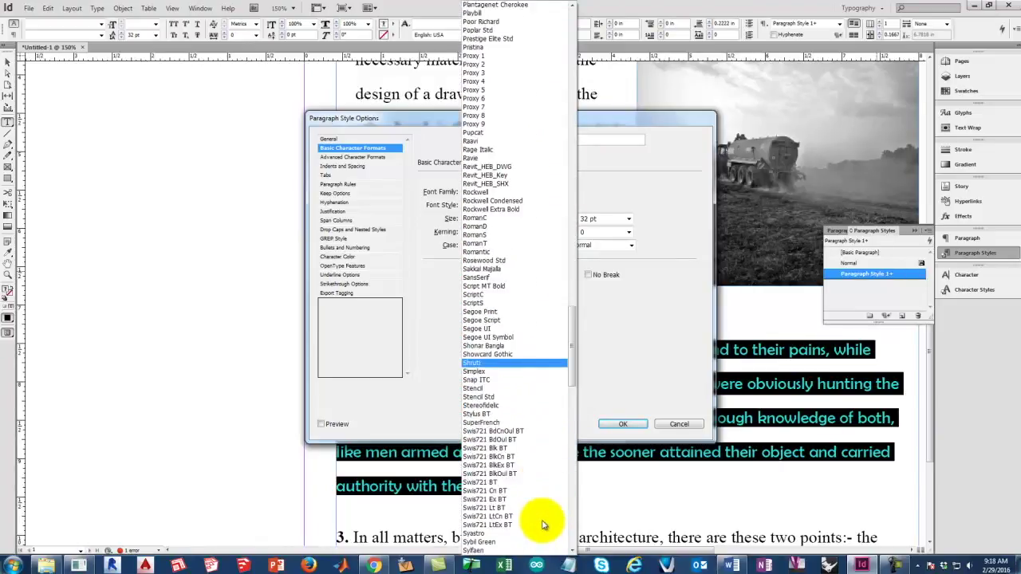
{"action": "scroll", "coordinate": [539, 533], "scroll_direction": "down", "scroll_amount": 1}
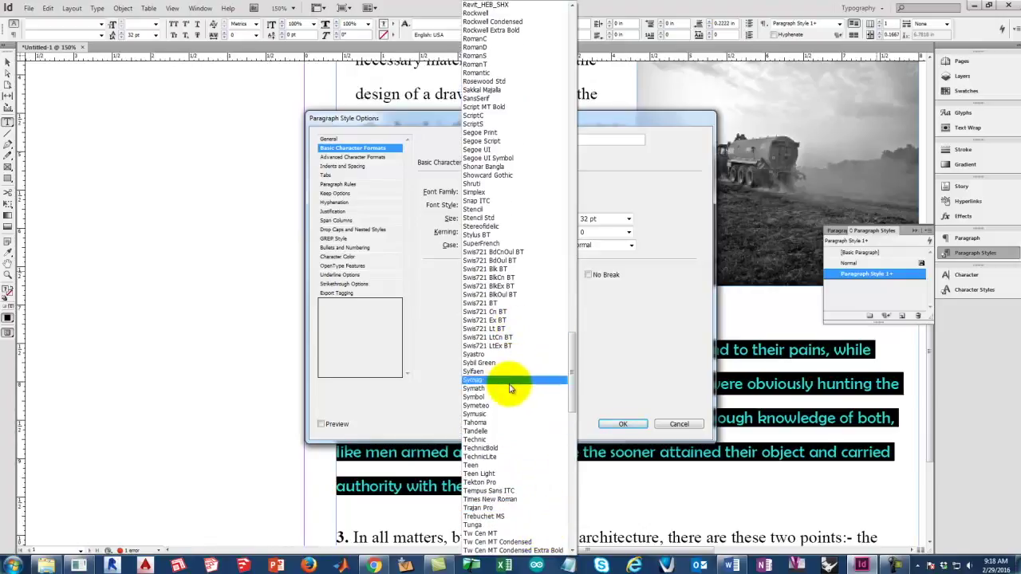
{"action": "left_click", "coordinate": [524, 500]}
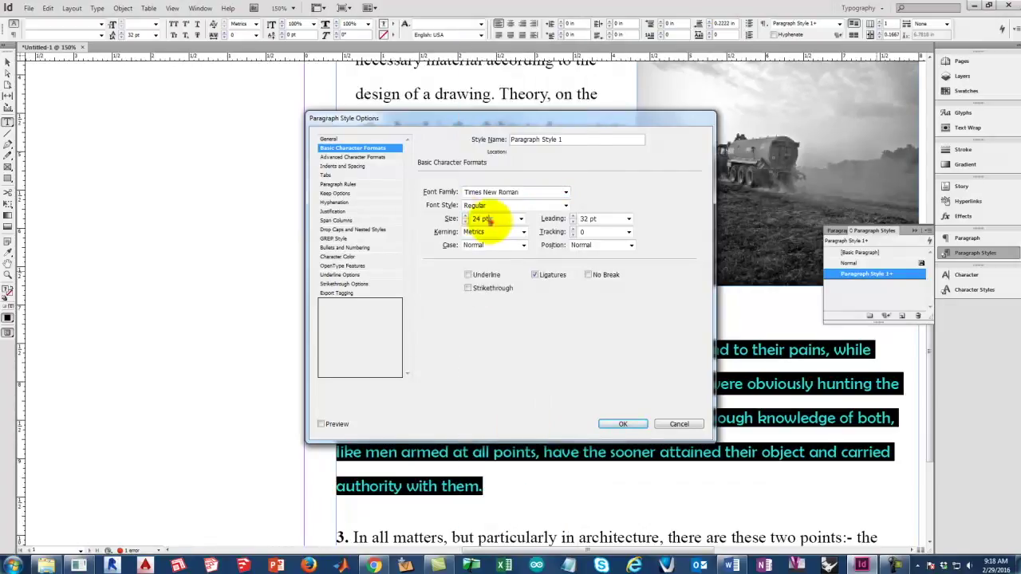
{"action": "type", "text": "16"}
{"action": "key", "text": "Tab"}
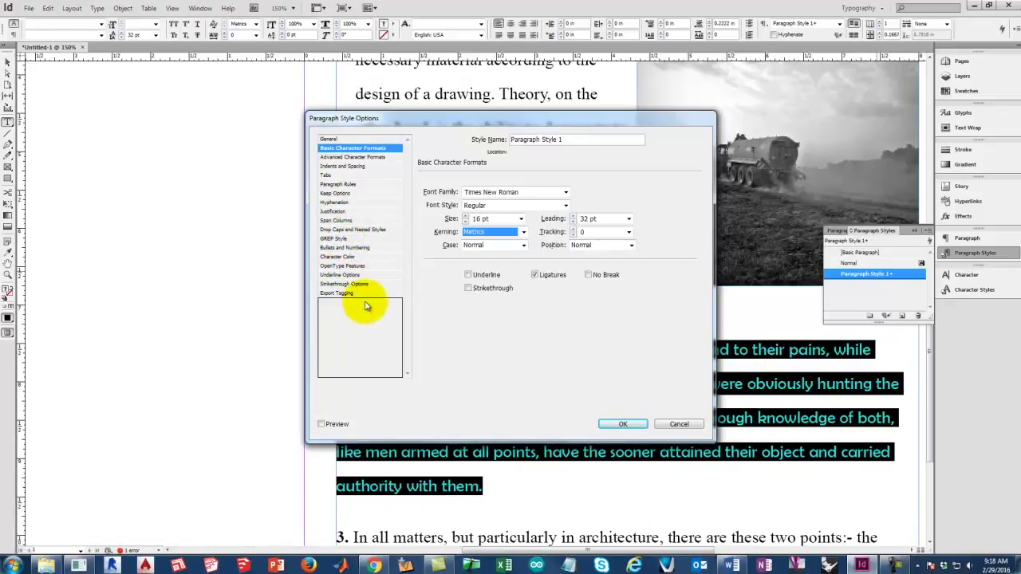
Set Paragraph Style 1's left indent to 0.125 in and first line indent to -0.0625 in, and save the style
{"action": "left_click", "coordinate": [341, 165]}
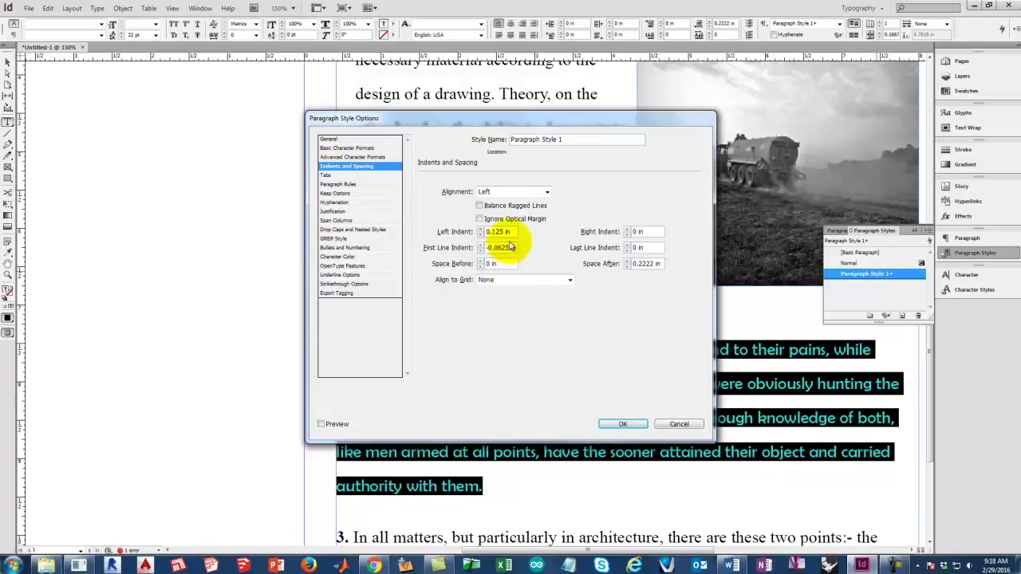
{"action": "left_click", "coordinate": [629, 424]}
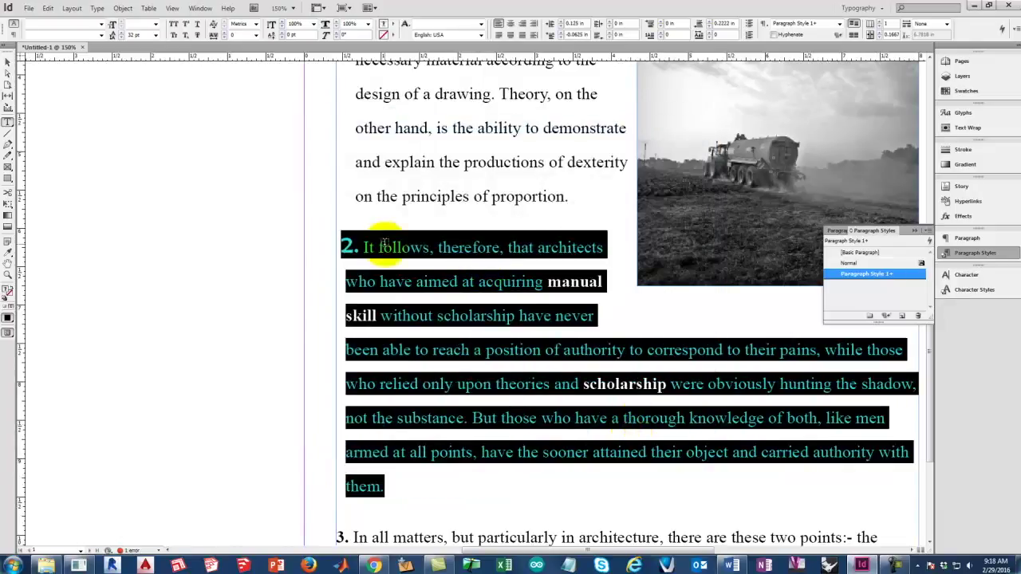
{"action": "left_click", "coordinate": [230, 237]}
Reopen Paragraph Style 1's options from the second paragraph and set its character color to [Registration]
{"action": "left_click", "coordinate": [450, 249]}
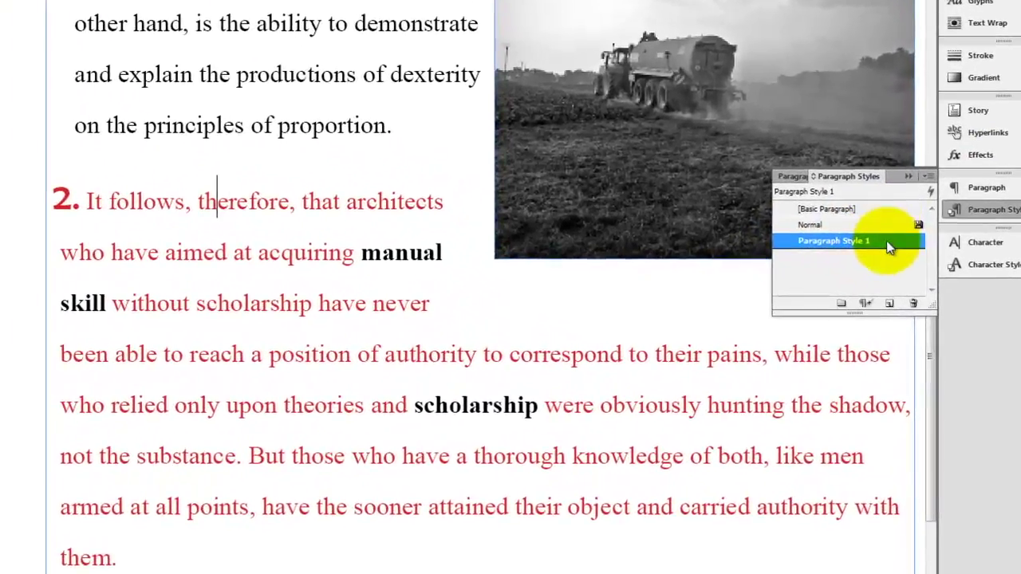
{"action": "double_click", "coordinate": [890, 244]}
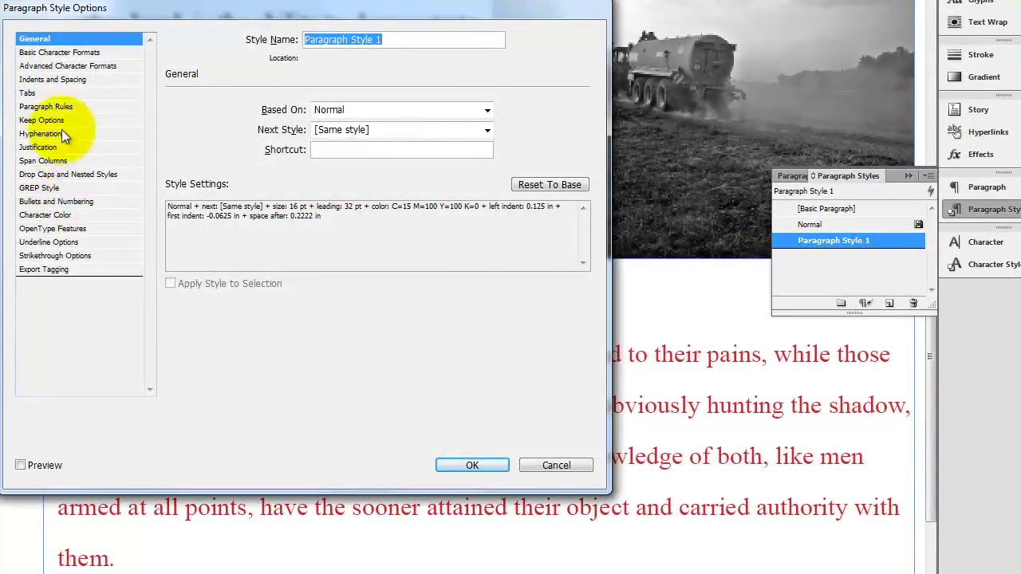
{"action": "left_click", "coordinate": [56, 215]}
{"action": "left_click", "coordinate": [238, 110]}
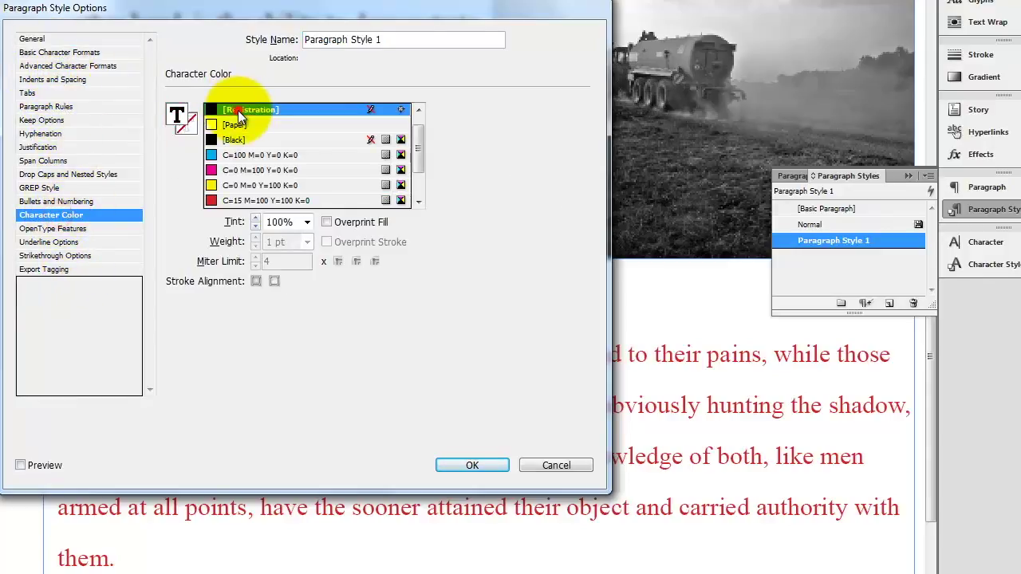
Turn on hyphenation in Paragraph Style 1
{"action": "left_click", "coordinate": [62, 80]}
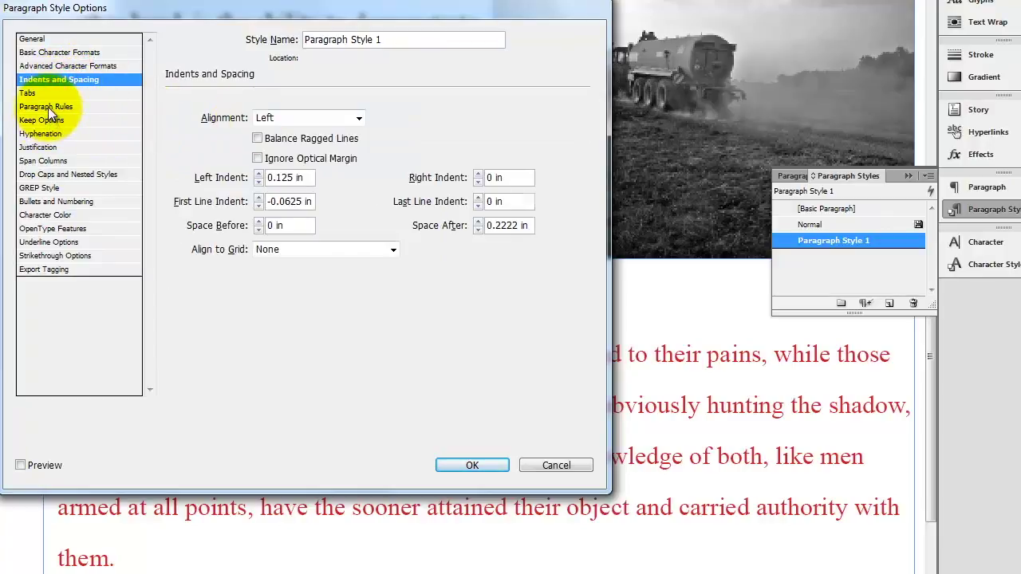
{"action": "left_click", "coordinate": [48, 107]}
{"action": "left_click", "coordinate": [50, 134]}
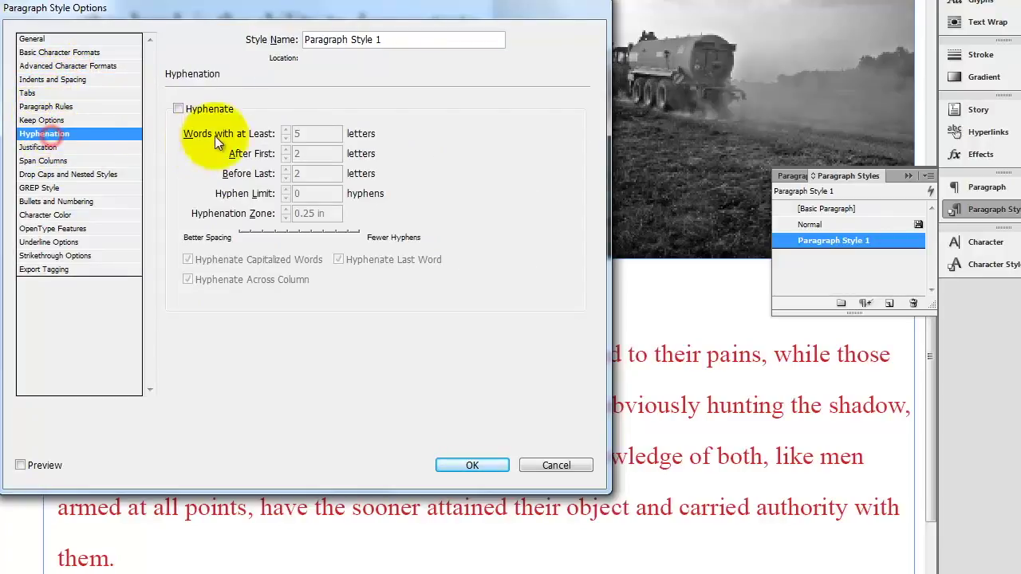
{"action": "left_click", "coordinate": [178, 109]}
Give Paragraph Style 1 a drop cap of 2 lines and 2 characters, and save the style
{"action": "left_click", "coordinate": [75, 147]}
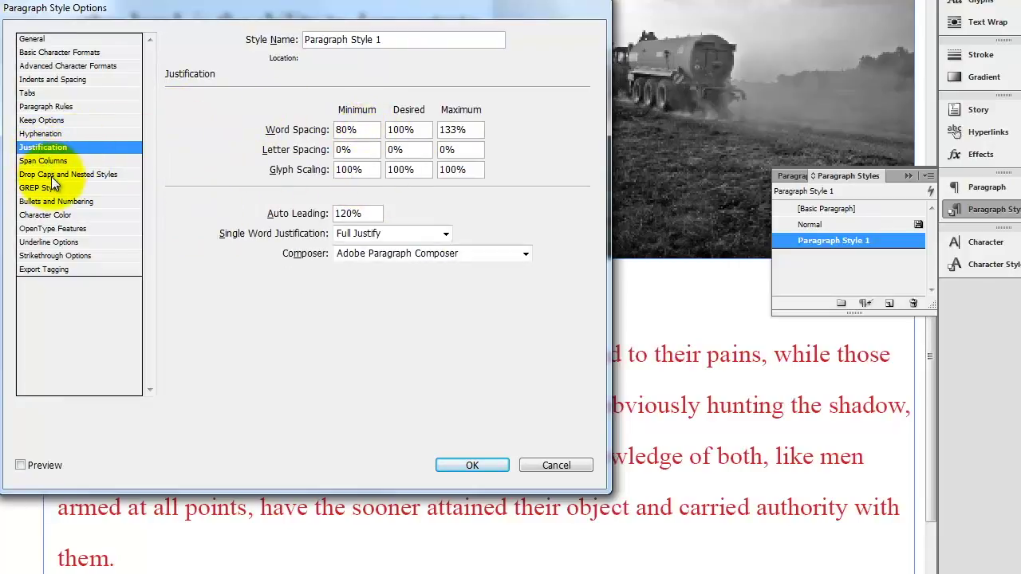
{"action": "left_click", "coordinate": [54, 173]}
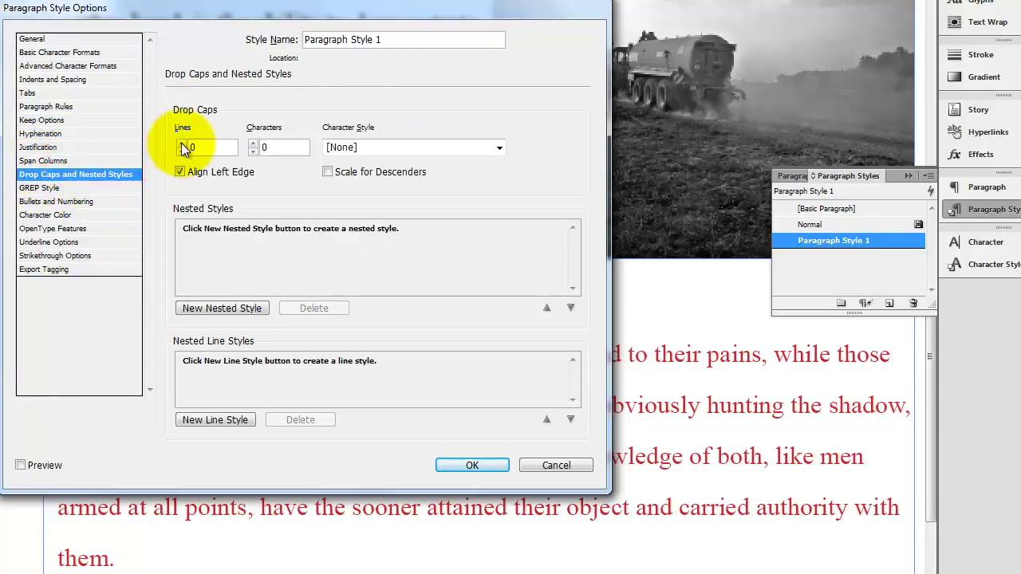
{"action": "left_click", "coordinate": [182, 146]}
{"action": "left_click", "coordinate": [253, 143]}
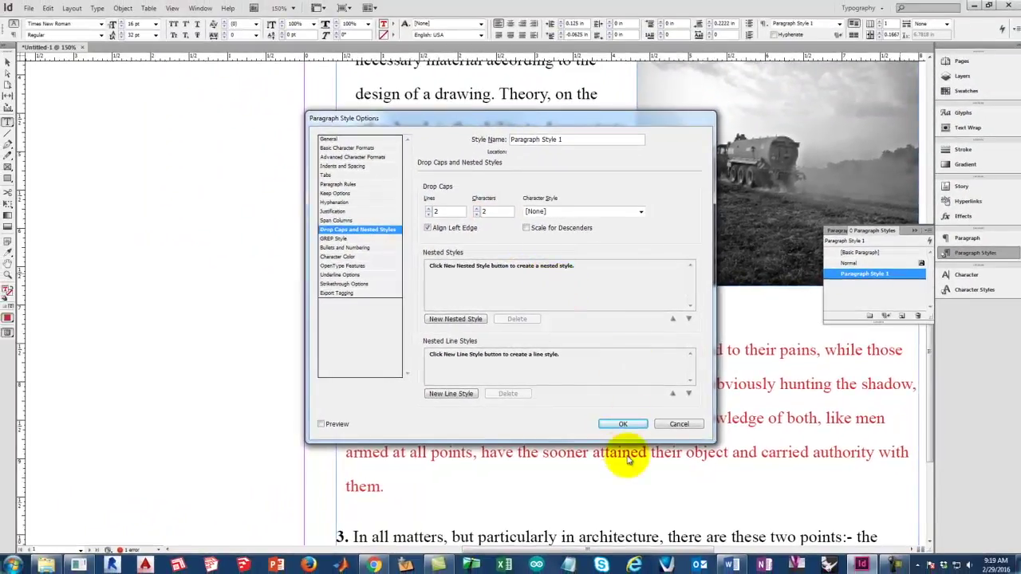
{"action": "left_click", "coordinate": [620, 424]}
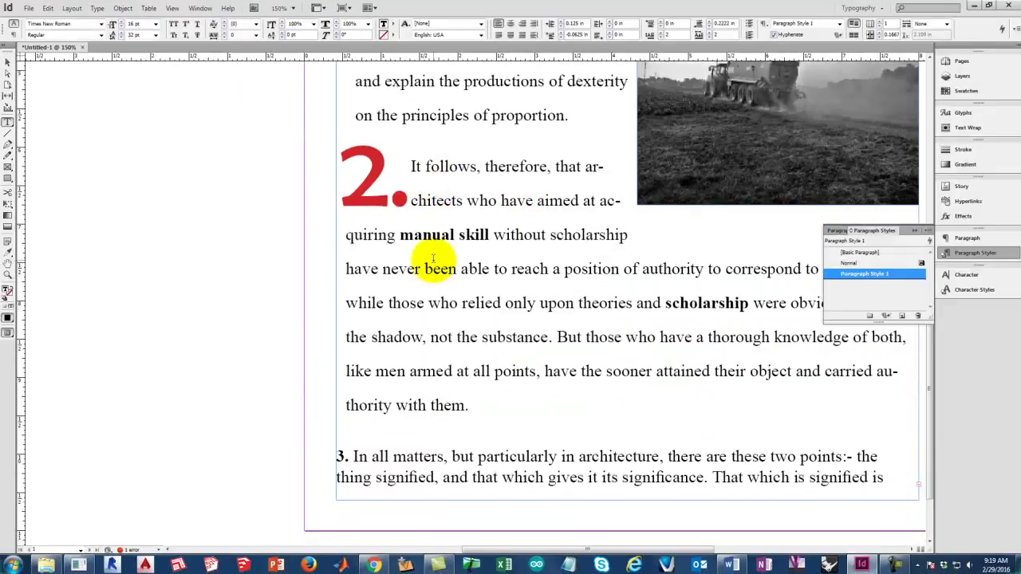
Apply Paragraph Style 1 to the third numbered paragraph, beginning "In all matters"
{"action": "scroll", "coordinate": [458, 271], "scroll_direction": "up", "scroll_amount": 1}
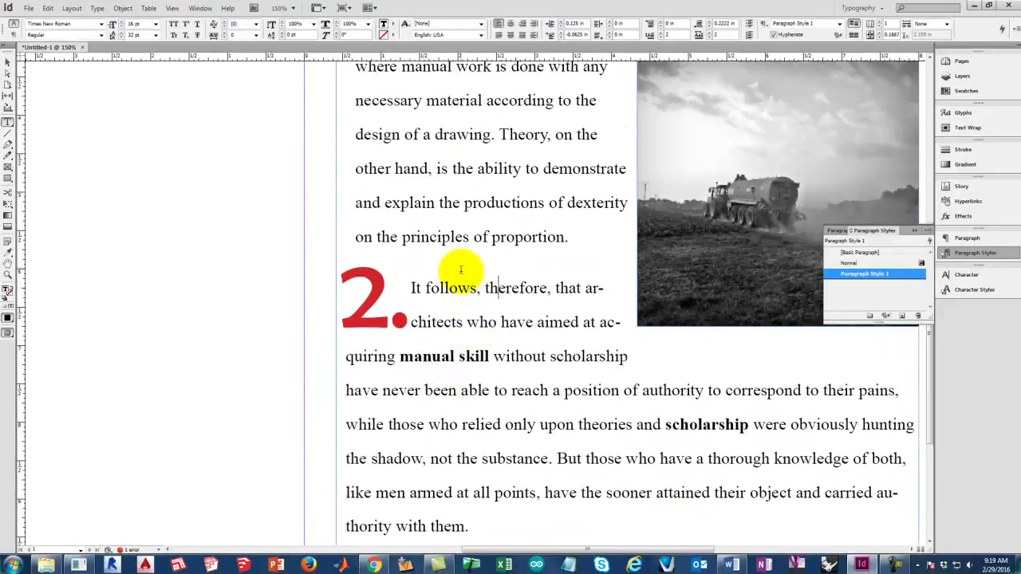
{"action": "scroll", "coordinate": [447, 151], "scroll_direction": "up", "scroll_amount": 3}
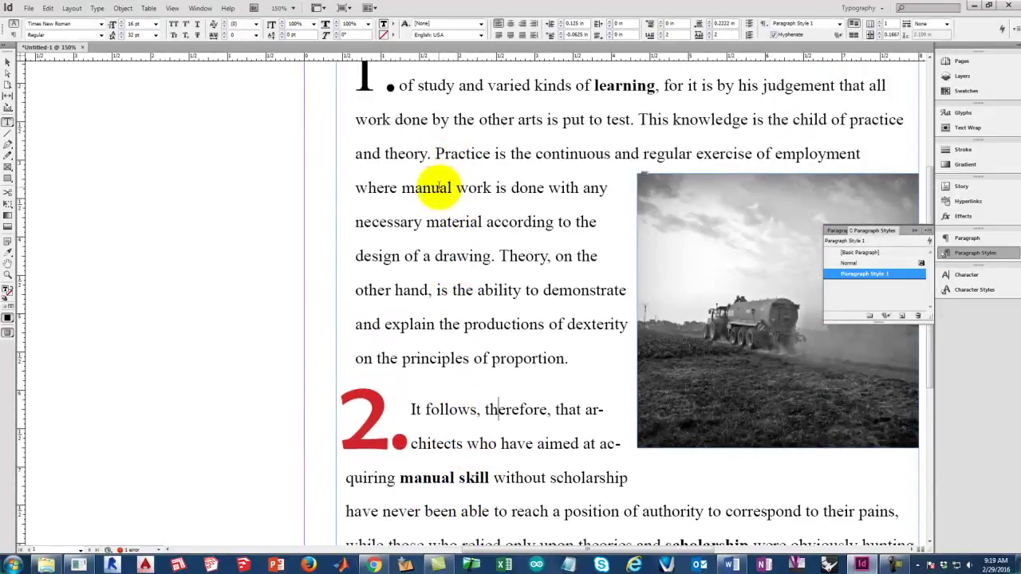
{"action": "scroll", "coordinate": [446, 175], "scroll_direction": "down", "scroll_amount": 8}
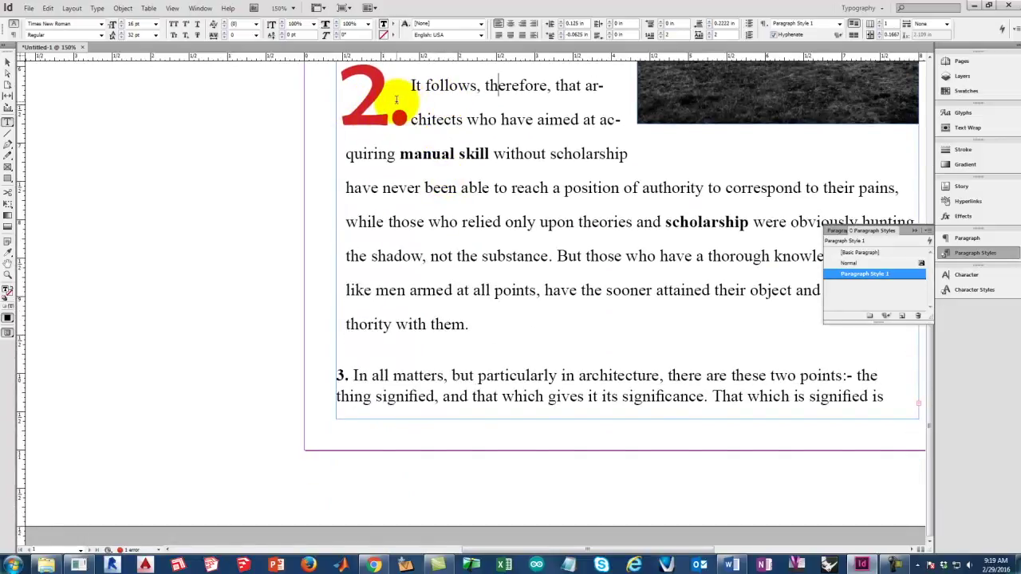
{"action": "left_click", "coordinate": [403, 381]}
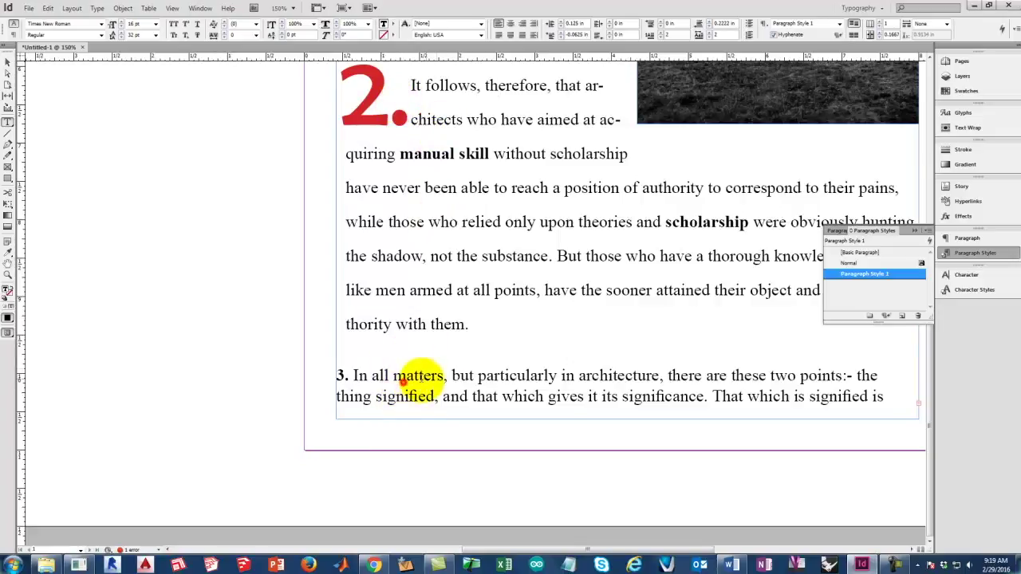
{"action": "left_click", "coordinate": [852, 274]}
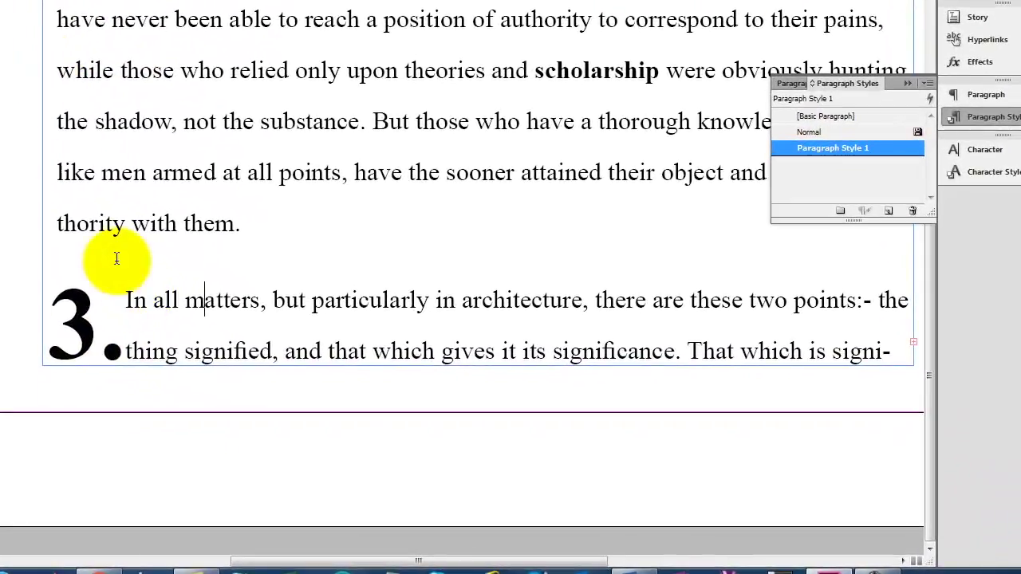
Apply the First Number character style to the "3." drop cap and deselect the text
{"action": "left_click_drag", "start_coordinate": [116, 343], "coordinate": [115, 320]}
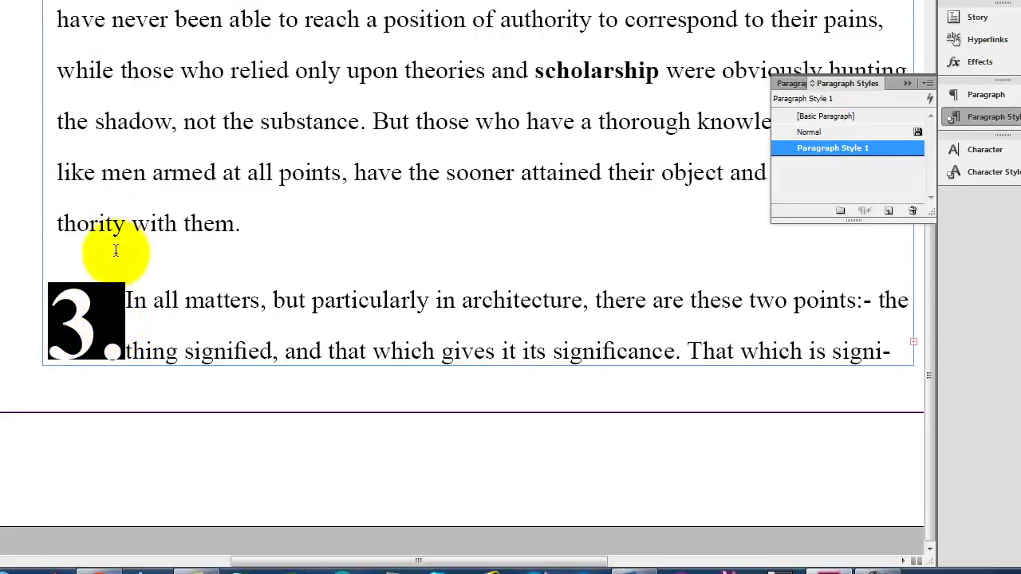
{"action": "left_click", "coordinate": [997, 171]}
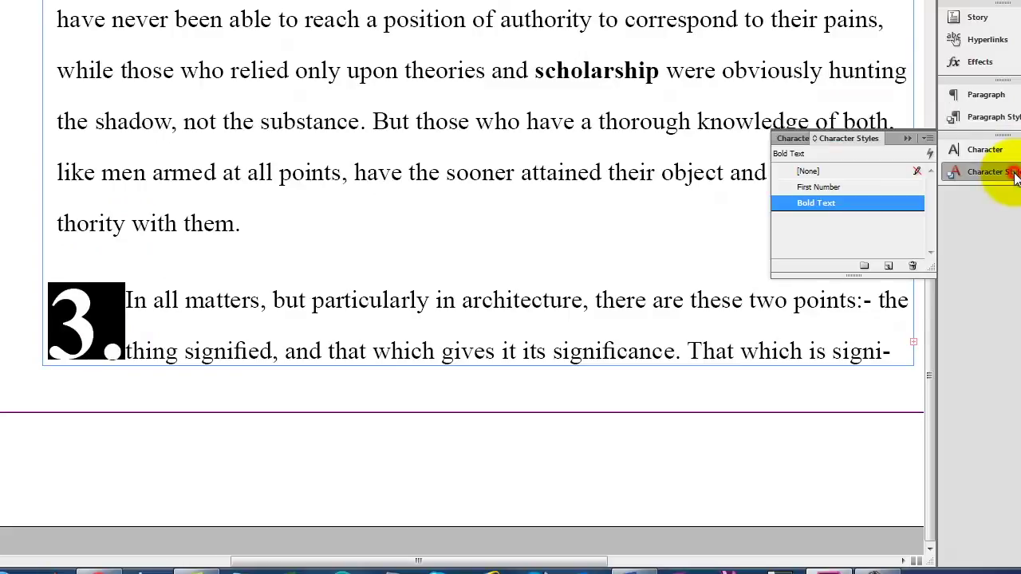
{"action": "left_click", "coordinate": [814, 186]}
{"action": "left_click", "coordinate": [352, 108]}
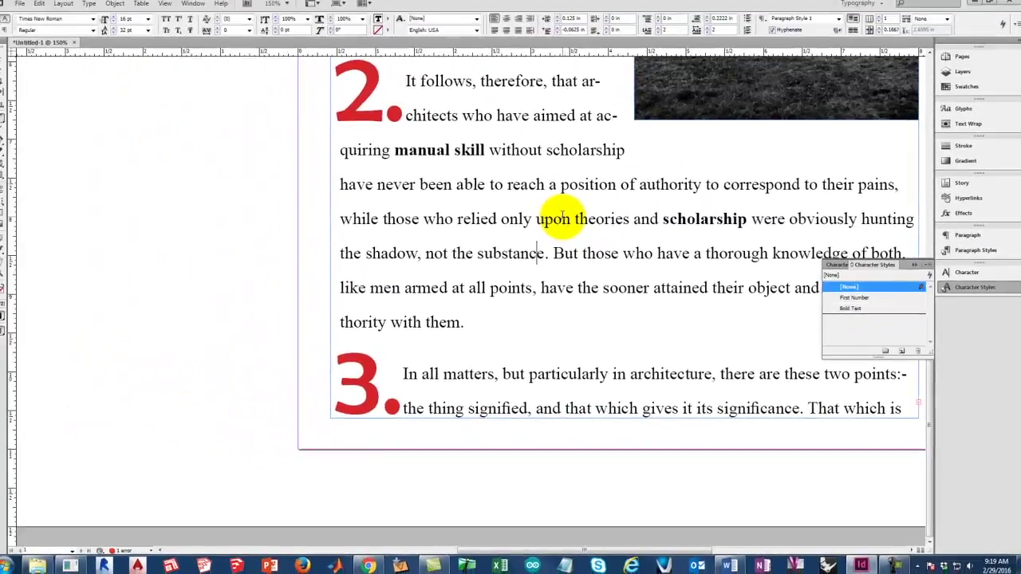
Compare the first paragraph's text formatting with that of the second and third numbered paragraphs
{"action": "scroll", "coordinate": [422, 152], "scroll_direction": "up", "scroll_amount": 3}
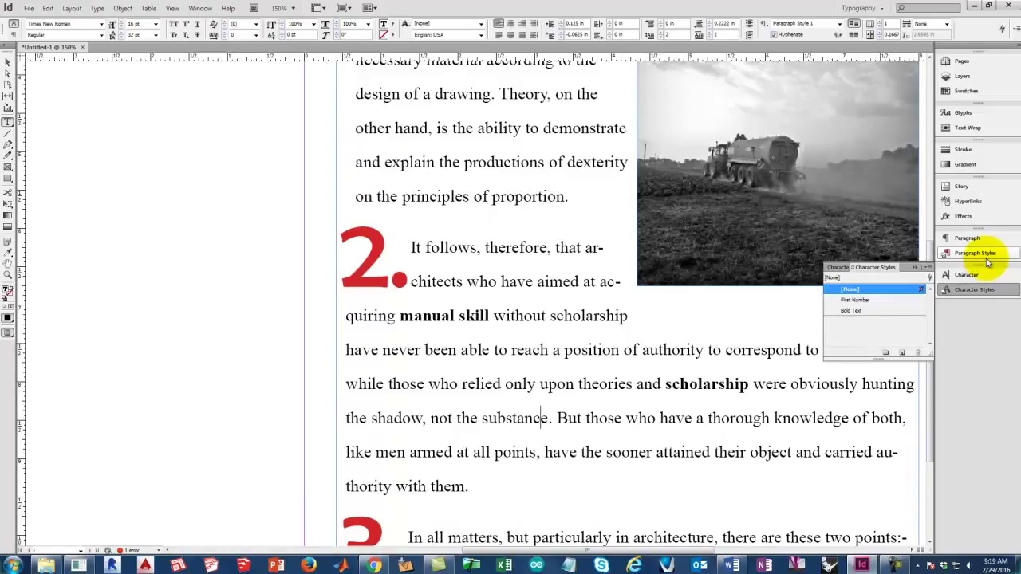
{"action": "scroll", "coordinate": [691, 189], "scroll_direction": "up", "scroll_amount": 6}
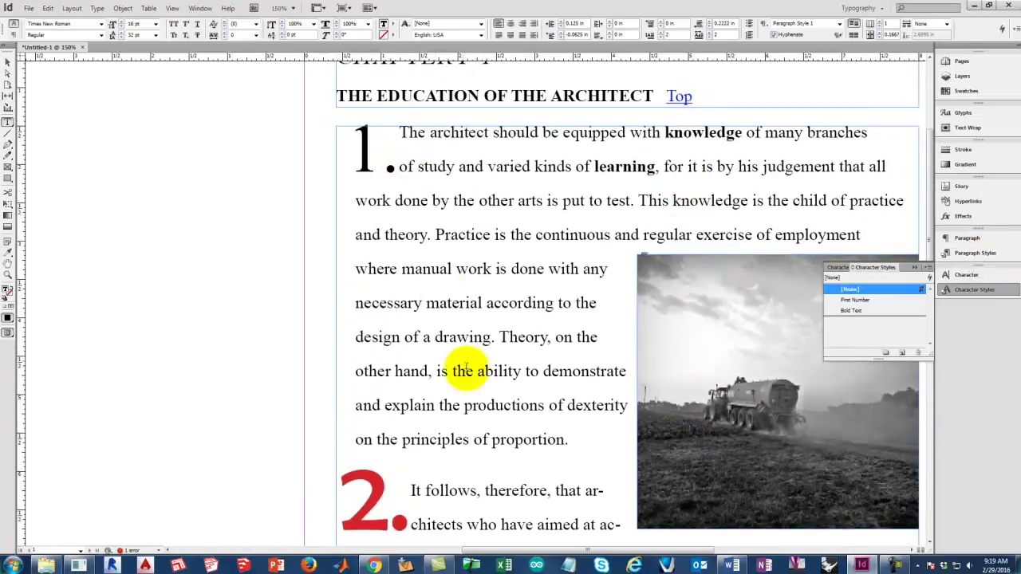
{"action": "left_click_drag", "start_coordinate": [579, 438], "coordinate": [391, 136]}
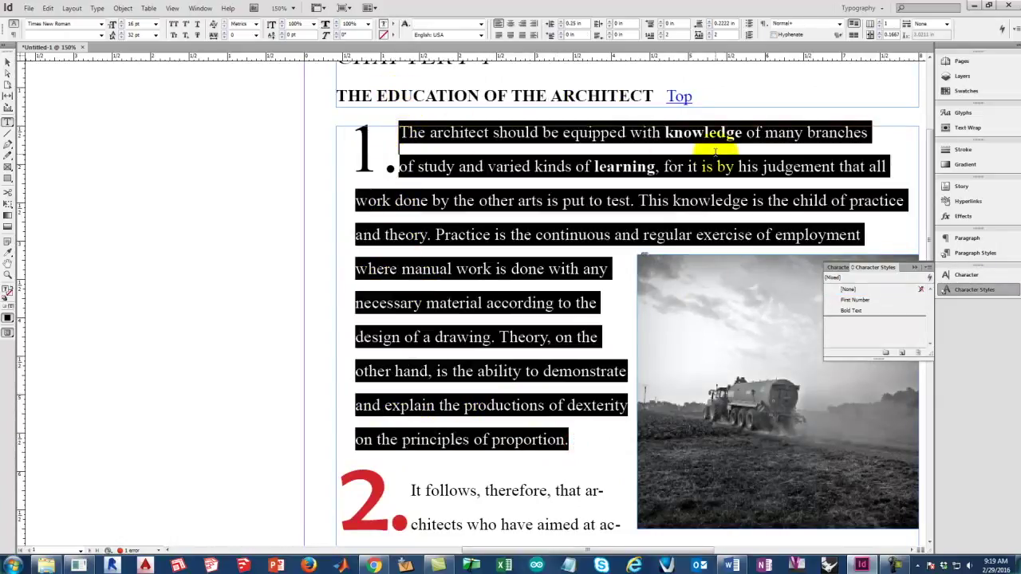
{"action": "left_click", "coordinate": [547, 248]}
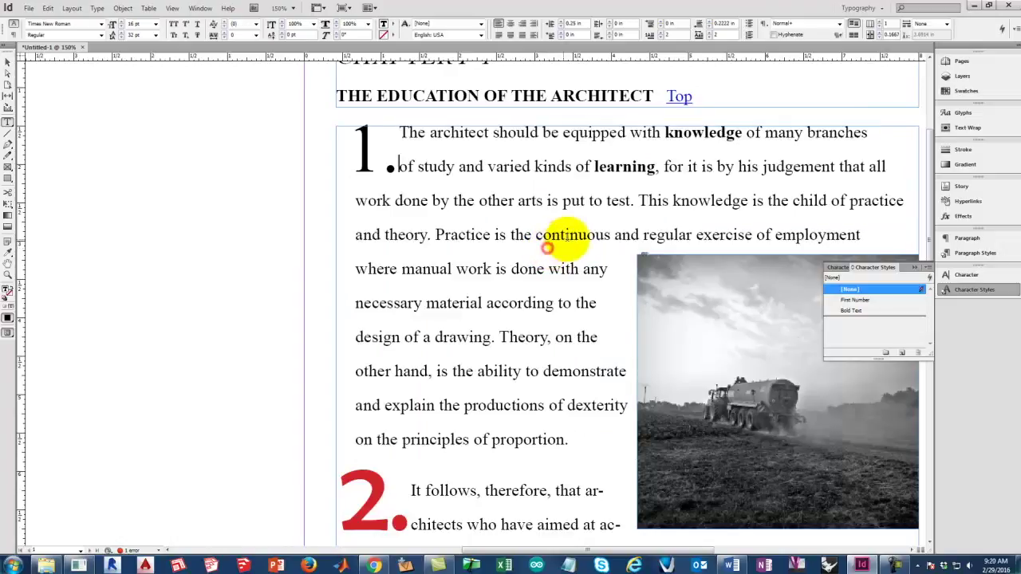
{"action": "scroll", "coordinate": [574, 229], "scroll_direction": "down", "scroll_amount": 10}
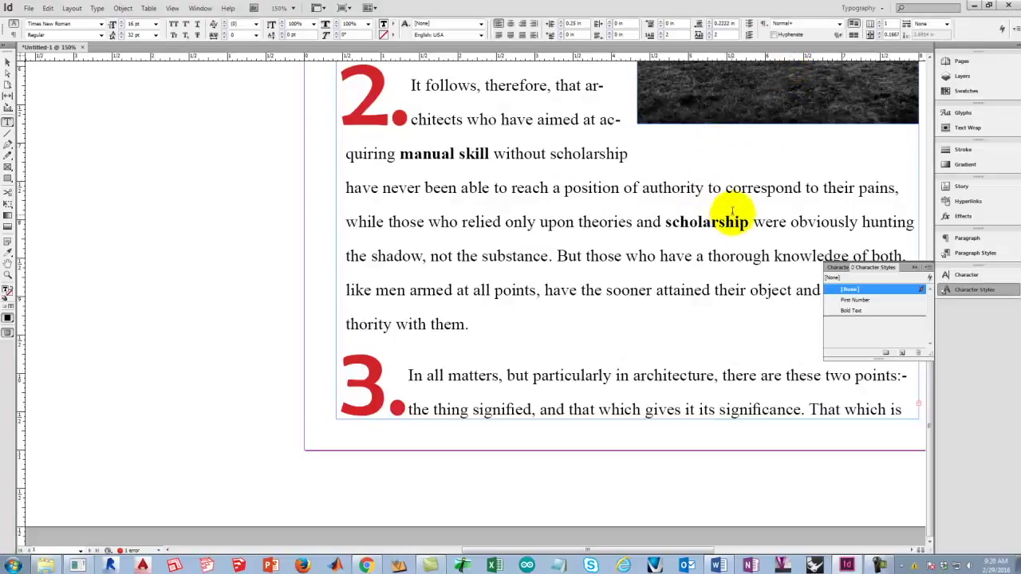
{"action": "scroll", "coordinate": [586, 244], "scroll_direction": "up", "scroll_amount": 3}
{"action": "scroll", "coordinate": [582, 243], "scroll_direction": "up", "scroll_amount": 10}
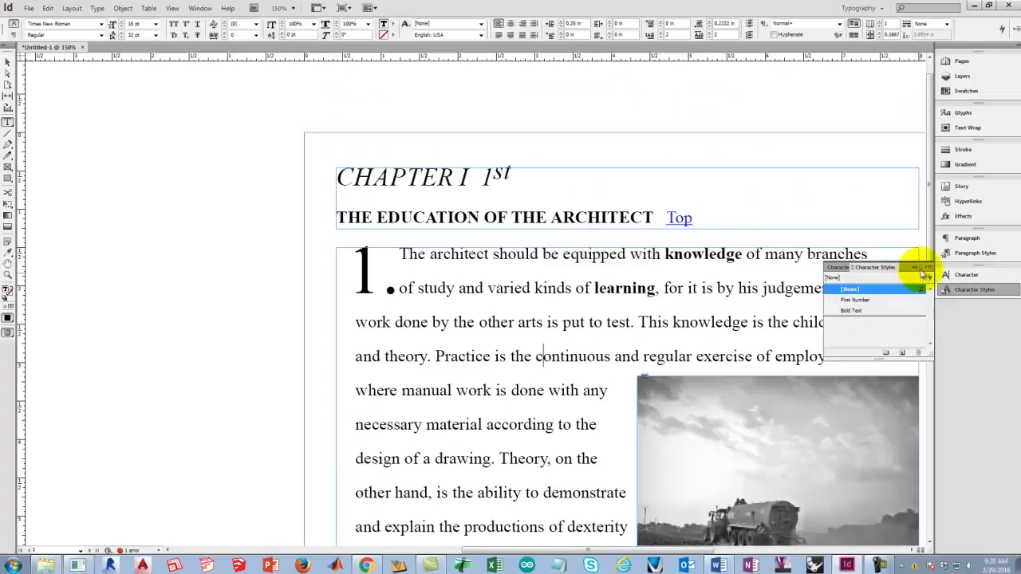
Review the first paragraph's character settings, paragraph style and character style, and switch to the Selection tool
{"action": "left_click", "coordinate": [915, 268]}
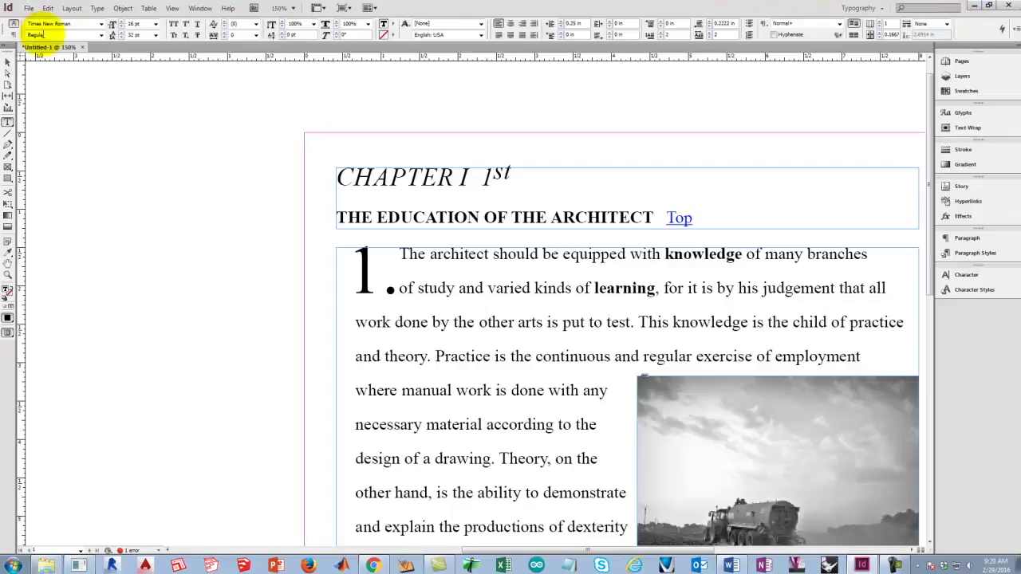
{"action": "left_click", "coordinate": [968, 239]}
{"action": "left_click", "coordinate": [963, 278]}
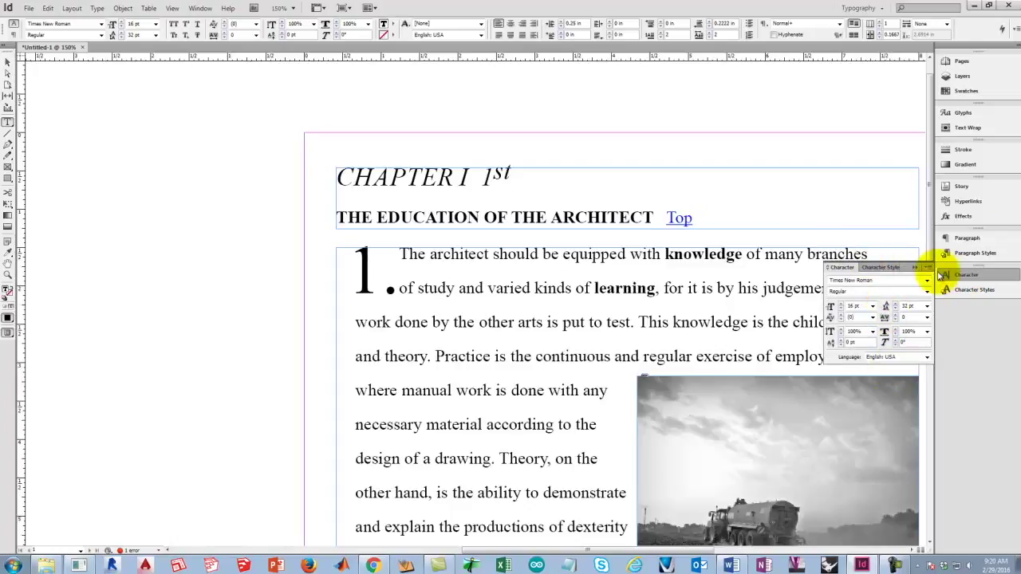
{"action": "left_click", "coordinate": [969, 253]}
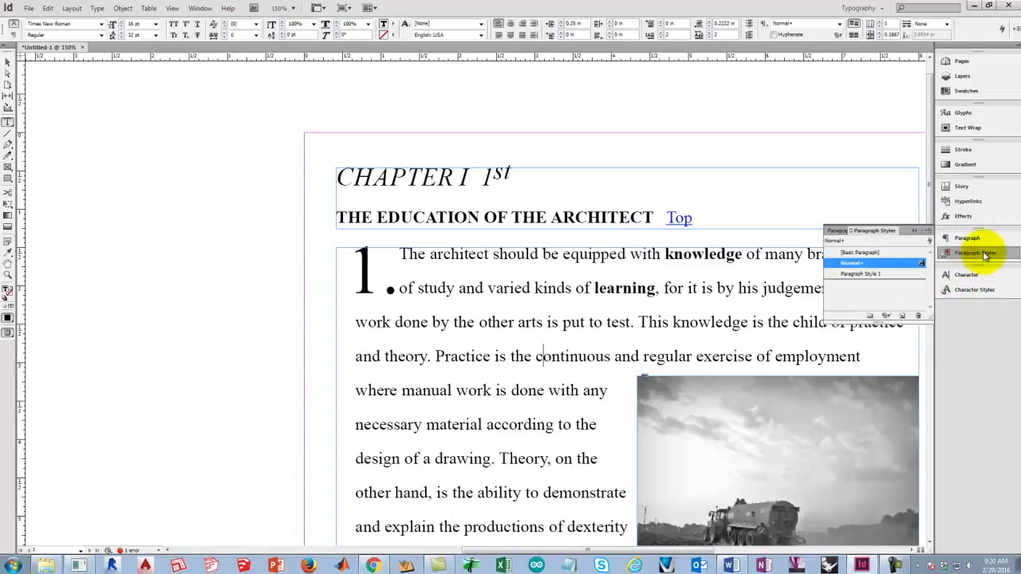
{"action": "left_click", "coordinate": [974, 288]}
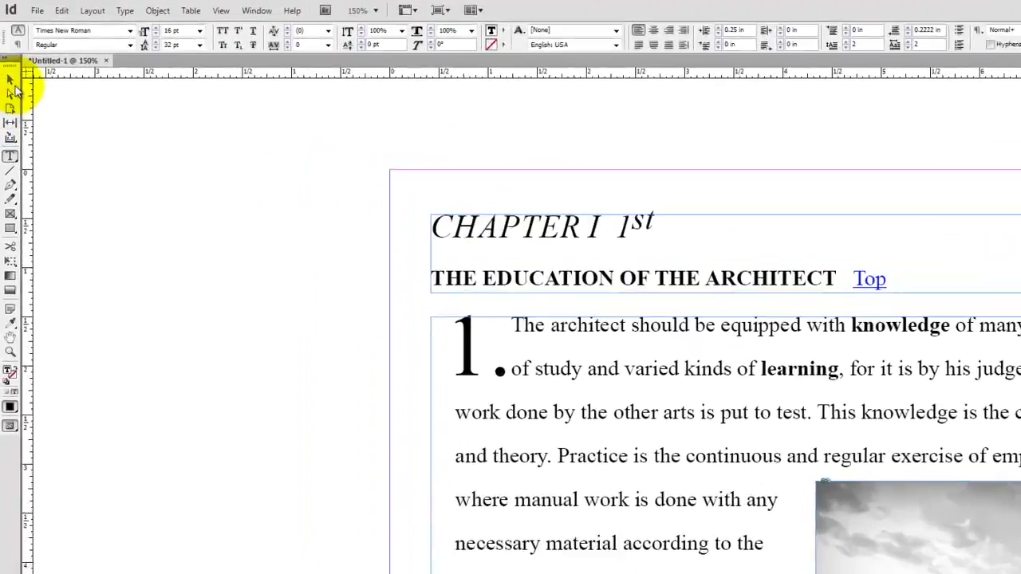
{"action": "left_click", "coordinate": [9, 95]}
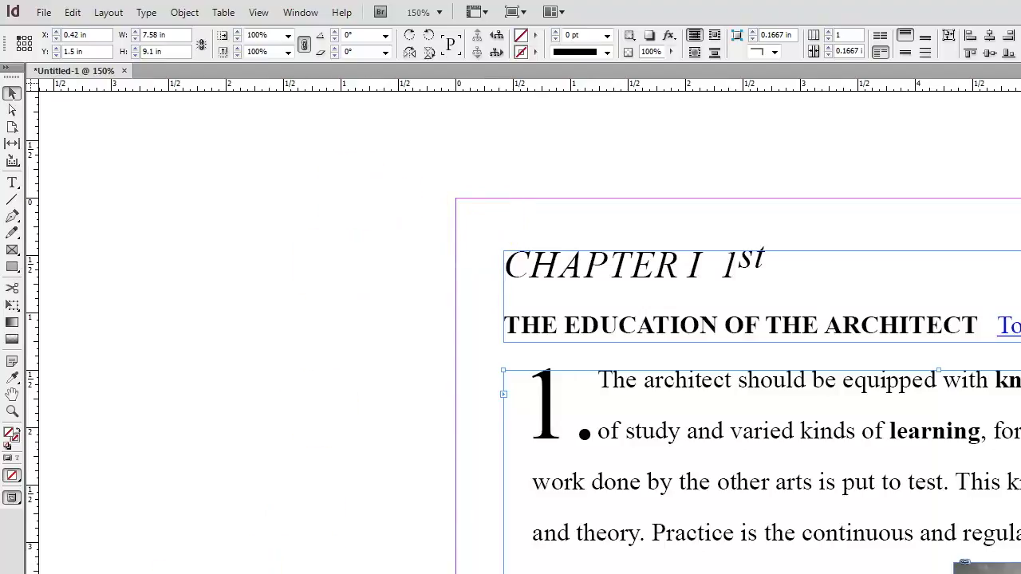
Switch to Chrome, search the web for fontsquirrel in a new tab, and open the Font Squirrel website
{"action": "left_click", "coordinate": [965, 563]}
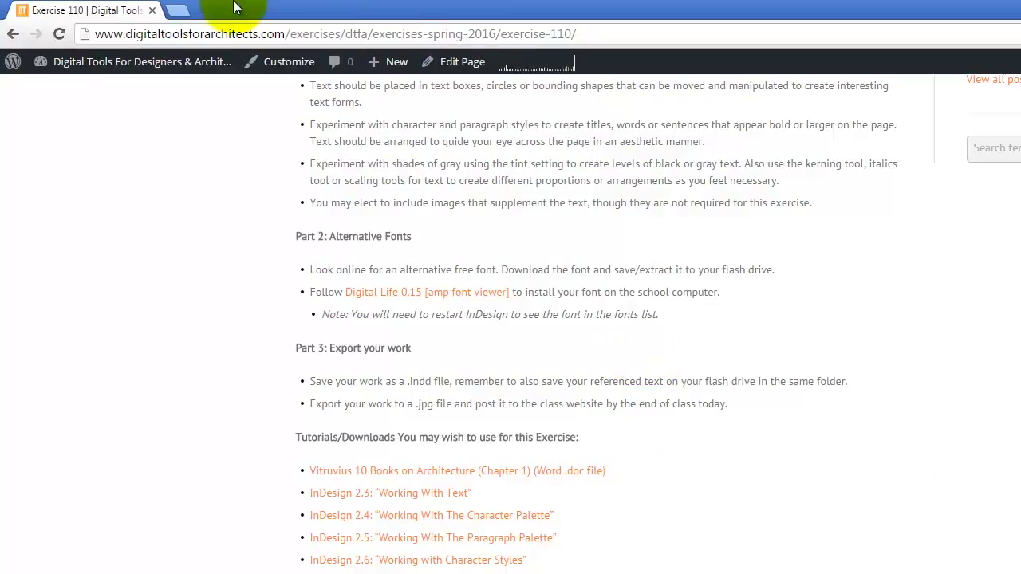
{"action": "left_click", "coordinate": [188, 13]}
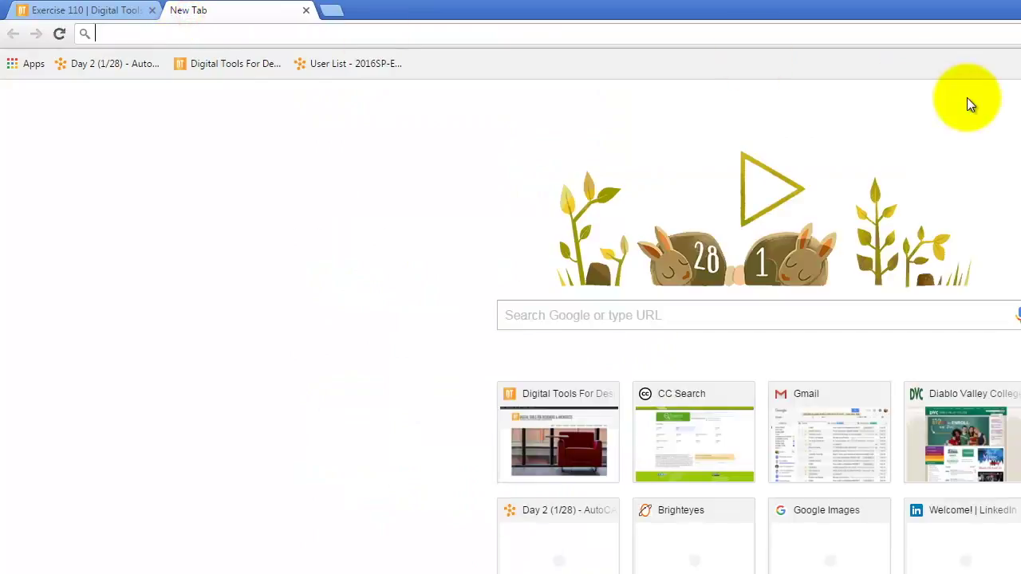
{"action": "type", "text": "fon"}
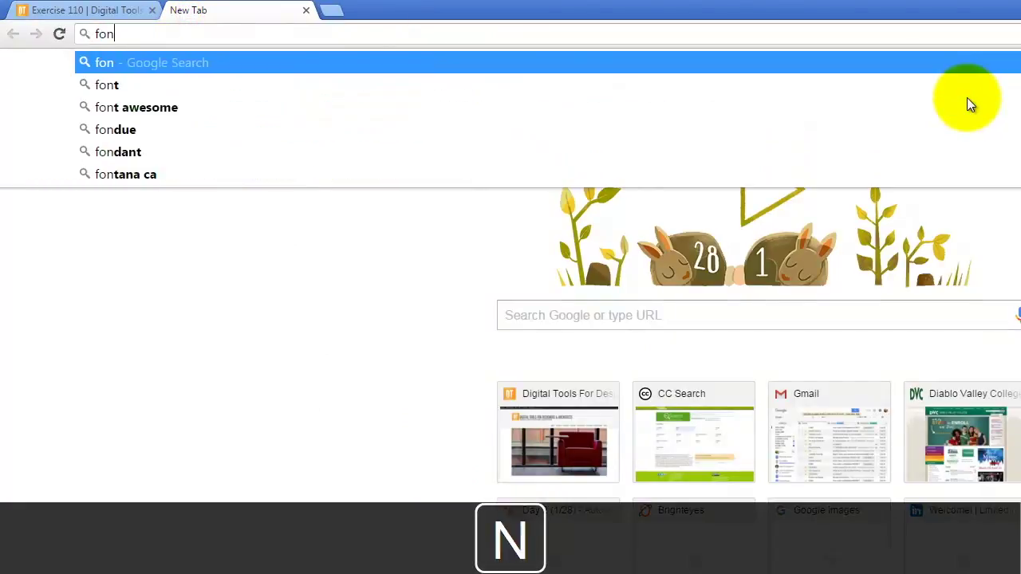
{"action": "type", "text": "tsqq"}
{"action": "key", "text": "BackSpace"}
{"action": "type", "text": "uir"}
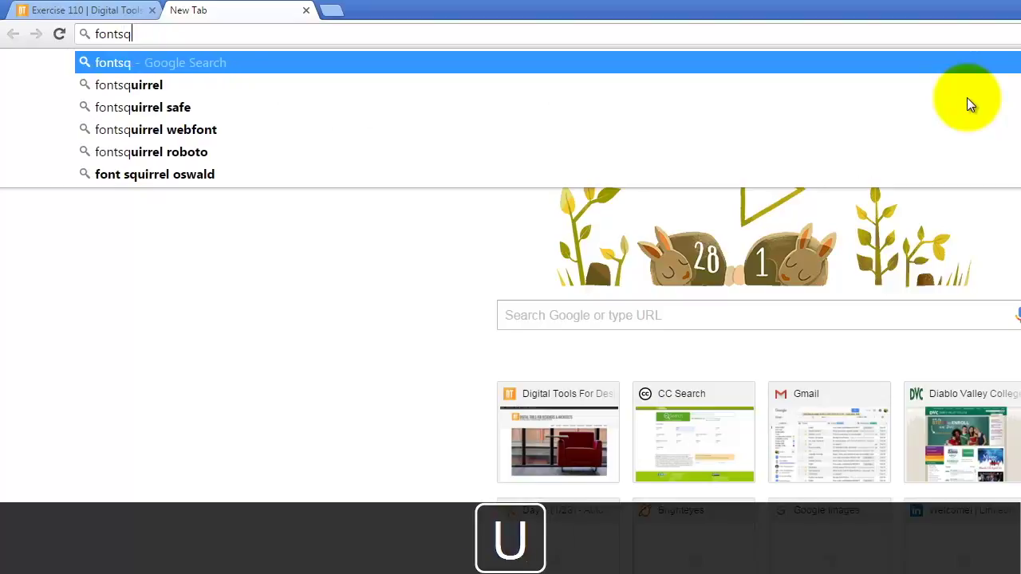
{"action": "key", "text": "Return"}
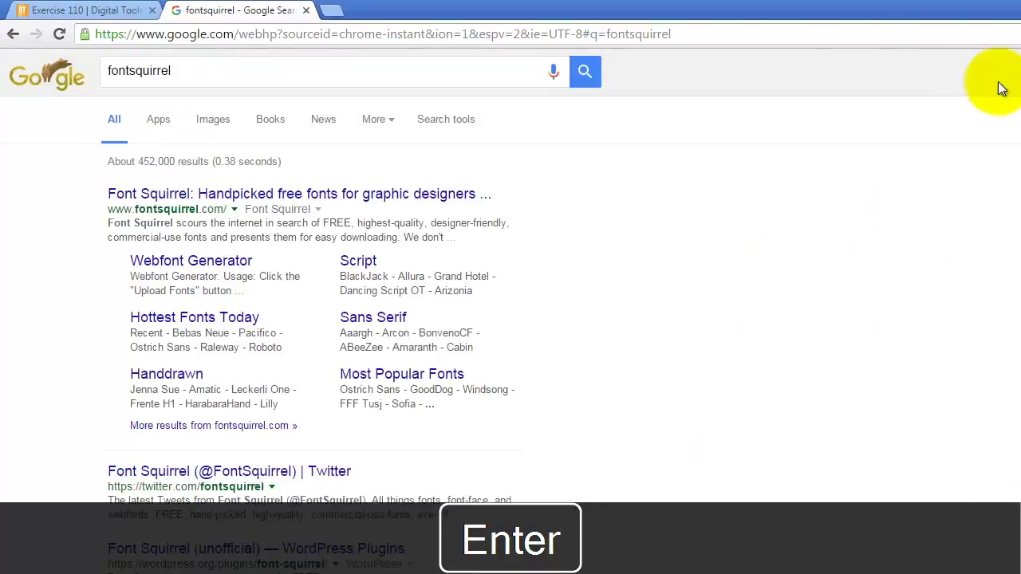
{"action": "left_click", "coordinate": [221, 192]}
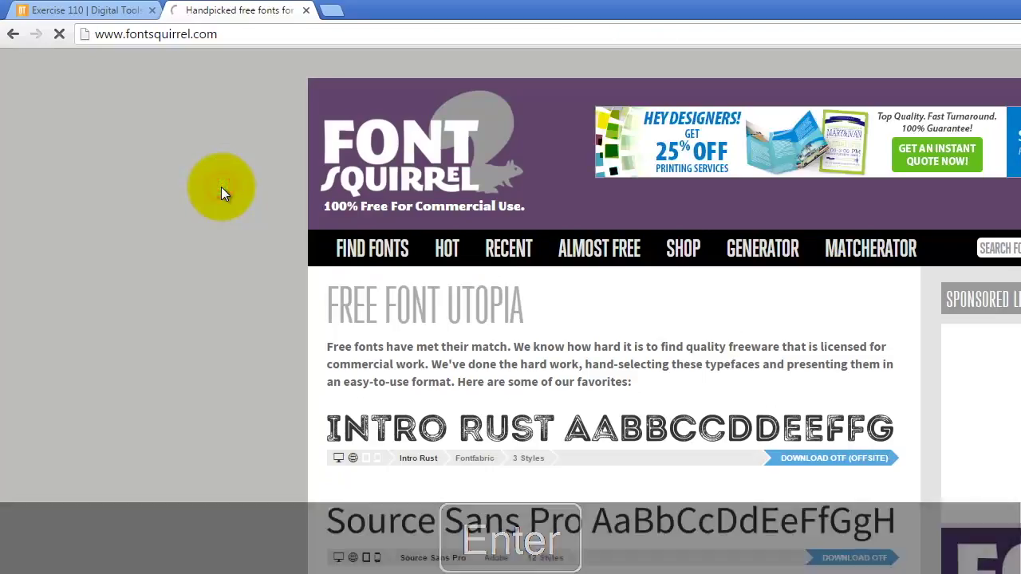
Open the offsite Intro Rust page, add its free Desktop license to the cart, and return to the Font Squirrel font list
{"action": "scroll", "coordinate": [206, 330], "scroll_direction": "down", "scroll_amount": 2}
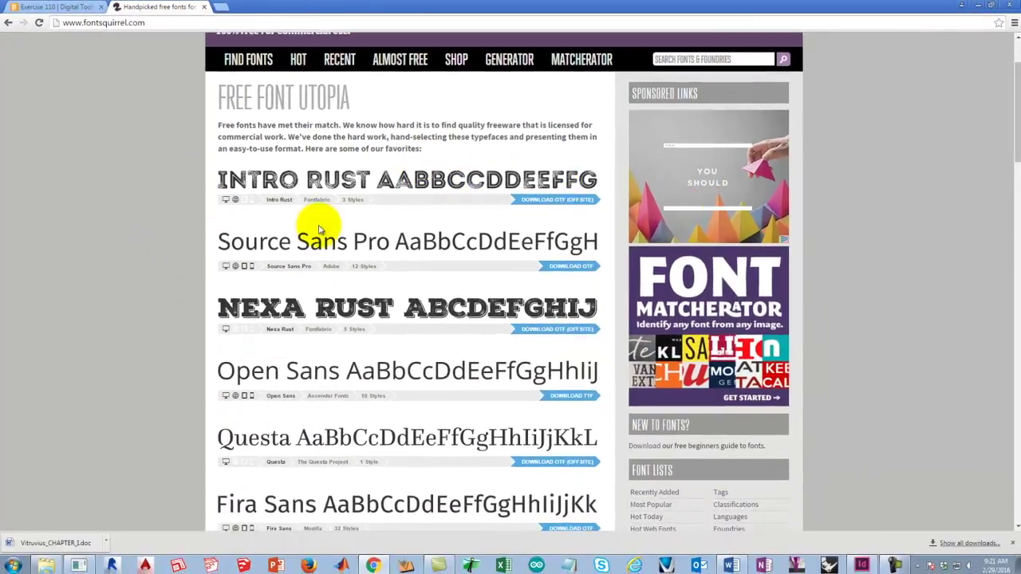
{"action": "scroll", "coordinate": [323, 227], "scroll_direction": "down", "scroll_amount": 1}
{"action": "scroll", "coordinate": [469, 255], "scroll_direction": "down", "scroll_amount": 3}
{"action": "scroll", "coordinate": [467, 263], "scroll_direction": "up", "scroll_amount": 4}
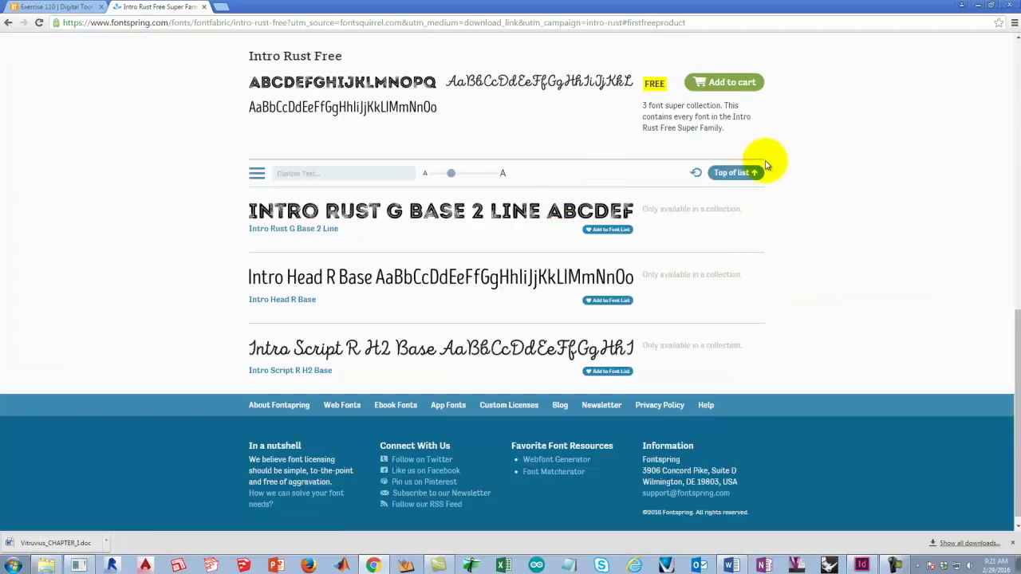
{"action": "scroll", "coordinate": [765, 165], "scroll_direction": "up", "scroll_amount": 2}
{"action": "left_click", "coordinate": [723, 191]}
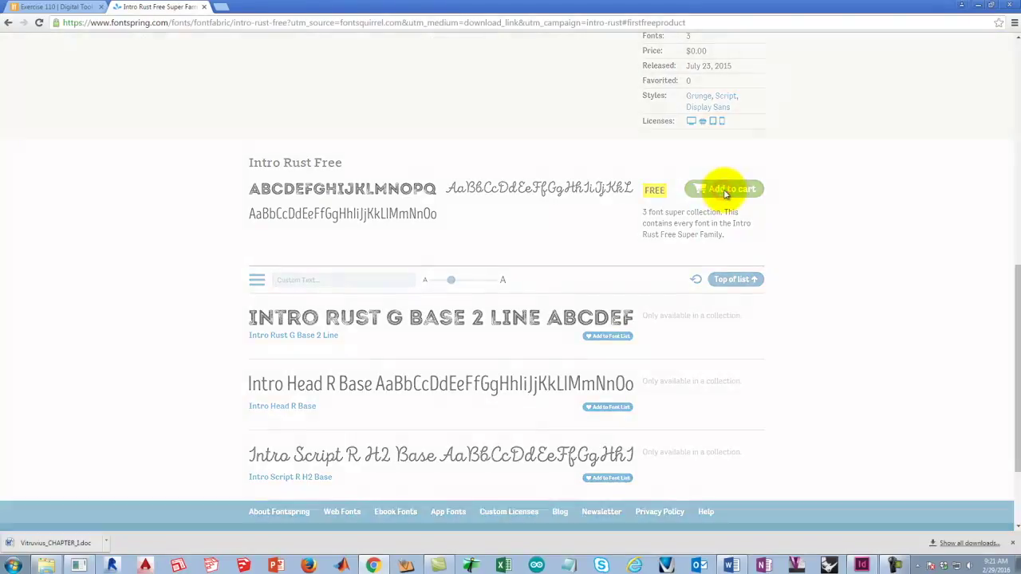
{"action": "left_click", "coordinate": [623, 239]}
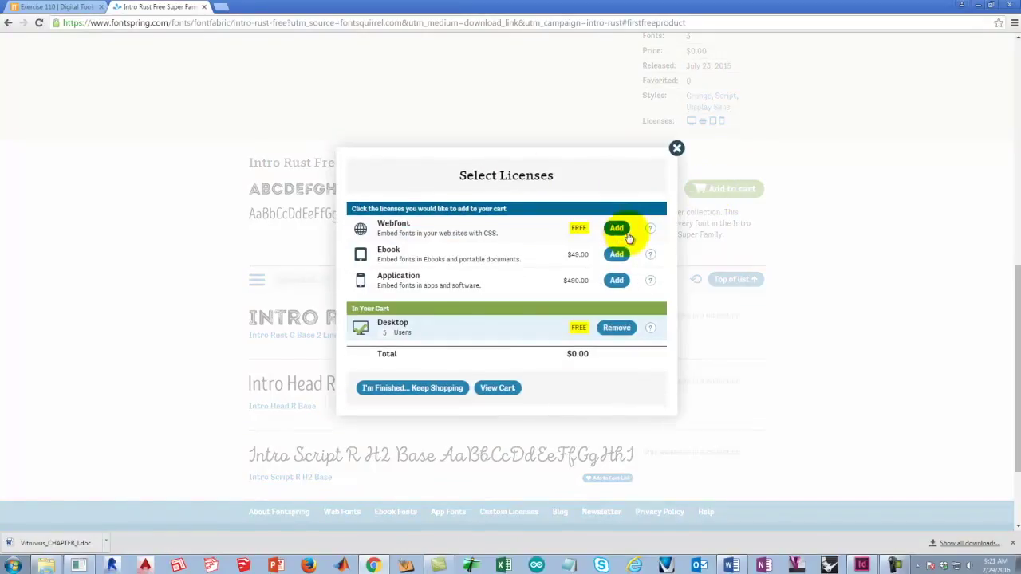
{"action": "left_click", "coordinate": [435, 389]}
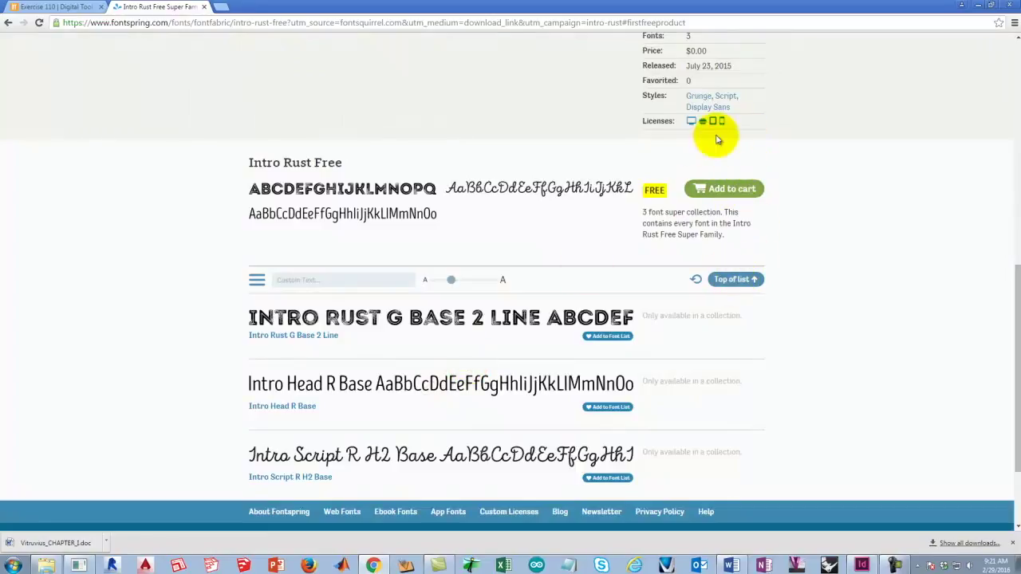
{"action": "scroll", "coordinate": [718, 139], "scroll_direction": "up", "scroll_amount": 3}
{"action": "left_click", "coordinate": [7, 25]}
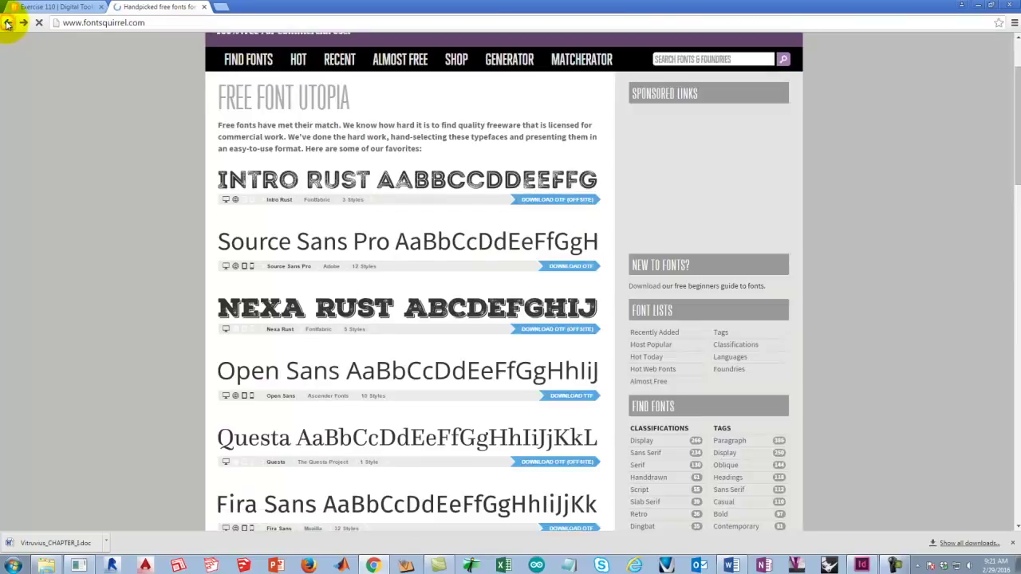
Download the Kaushan Script OTF font from Font Squirrel and show the downloaded zip file in its folder
{"action": "scroll", "coordinate": [347, 211], "scroll_direction": "down", "scroll_amount": 3}
{"action": "scroll", "coordinate": [347, 212], "scroll_direction": "down", "scroll_amount": 13}
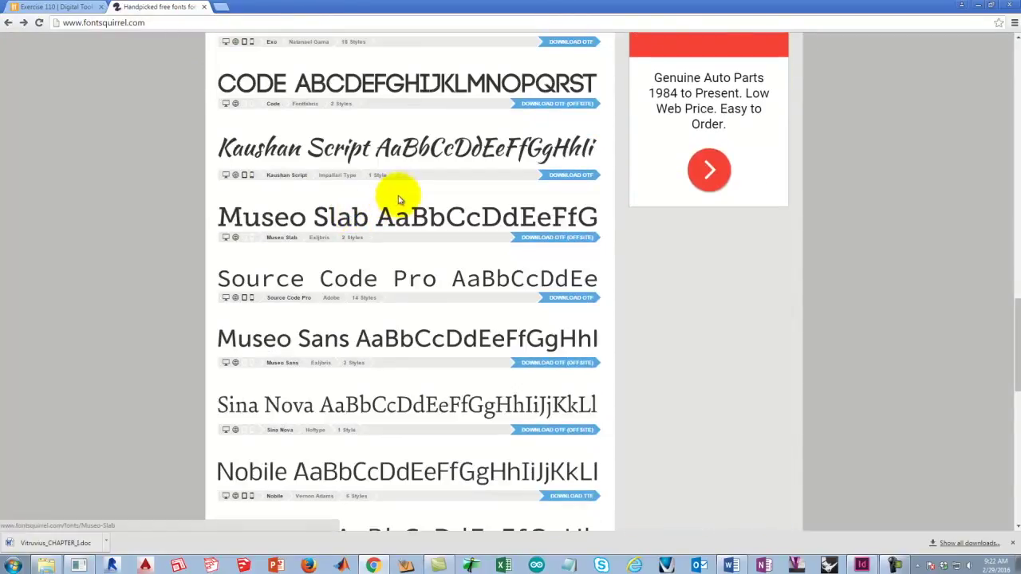
{"action": "left_click", "coordinate": [563, 175]}
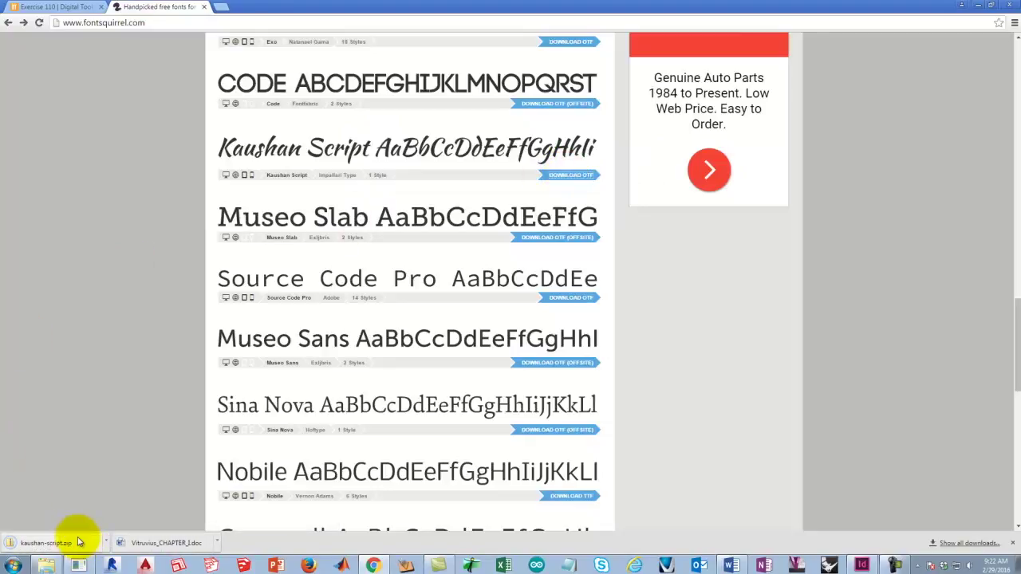
{"action": "left_click", "coordinate": [105, 542]}
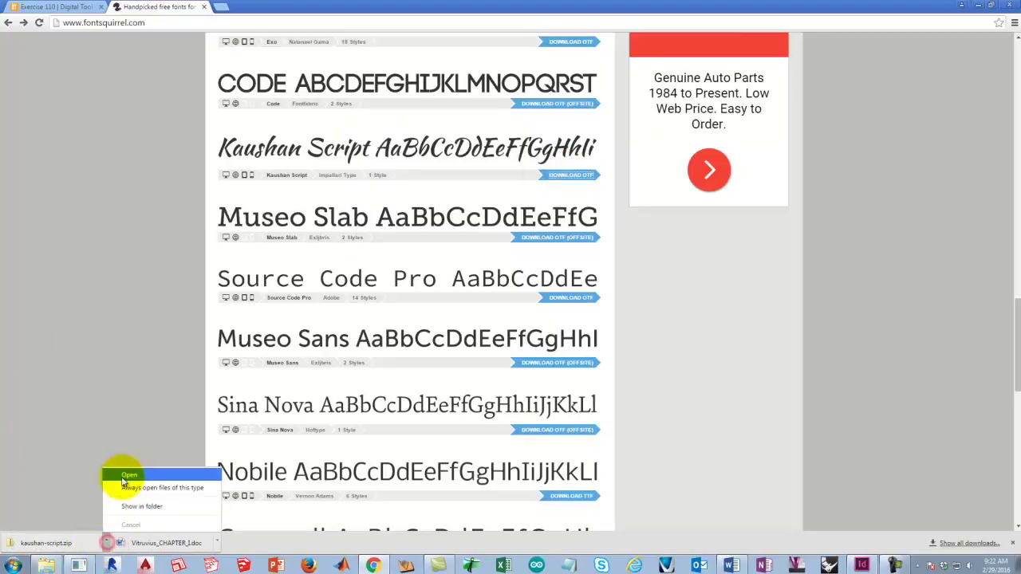
{"action": "left_click", "coordinate": [150, 507]}
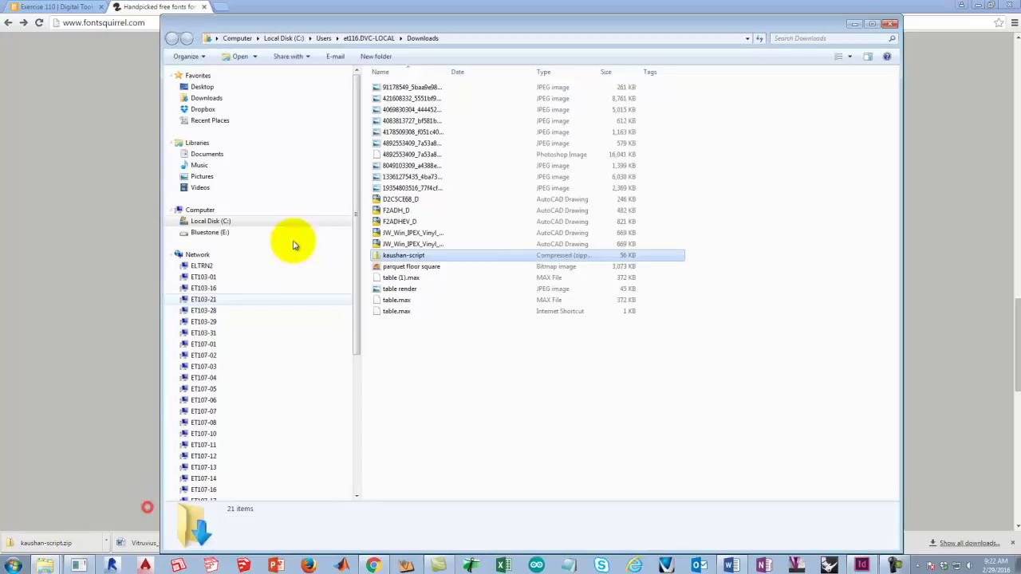
Copy the downloaded kaushan-script zip into a new Fonts folder inside the Resources folder on the Bluestone (E:) drive
{"action": "right_click", "coordinate": [391, 256]}
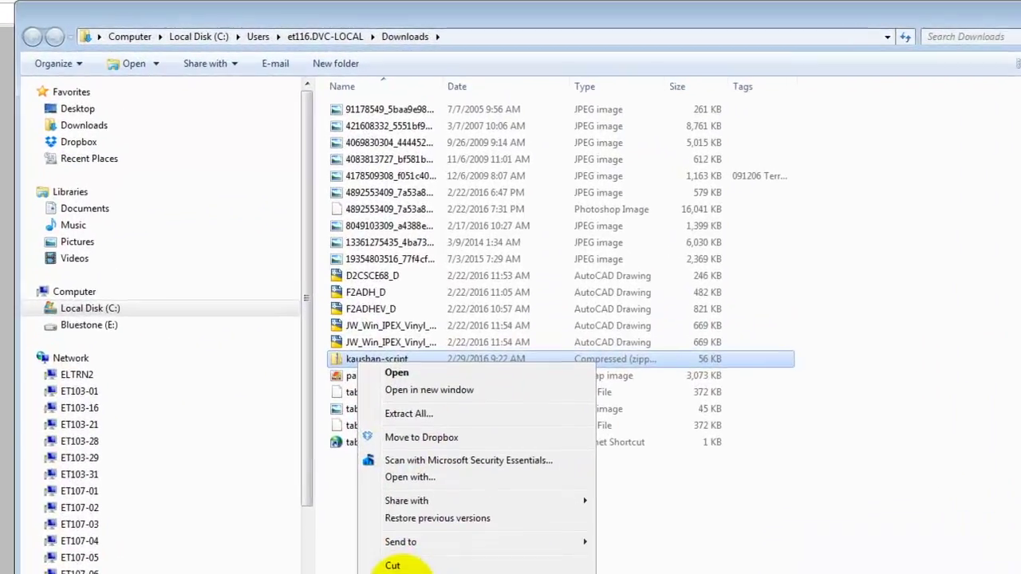
{"action": "key", "text": "Escape"}
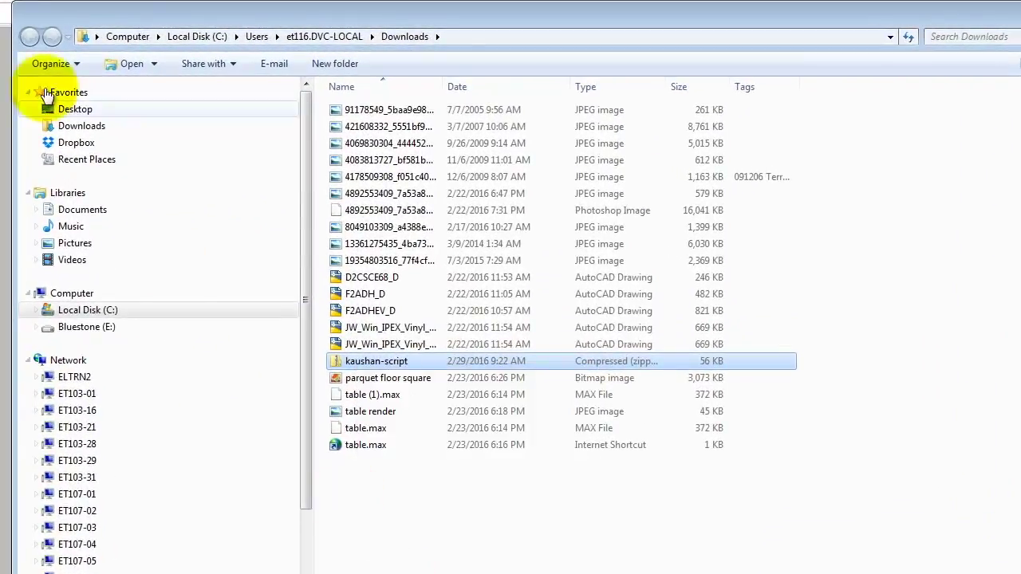
{"action": "left_click", "coordinate": [57, 327]}
{"action": "double_click", "coordinate": [366, 394]}
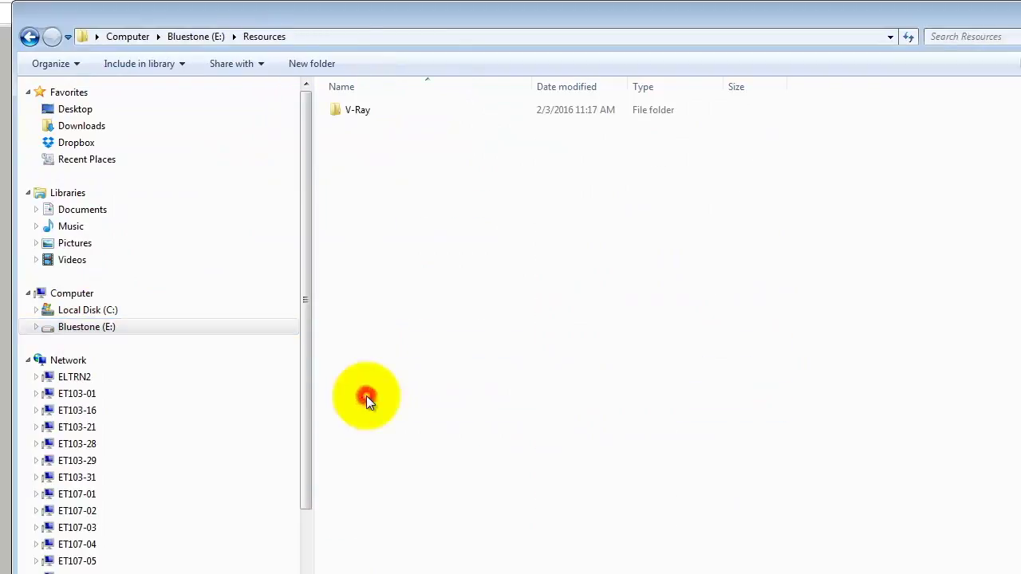
{"action": "left_click", "coordinate": [310, 64]}
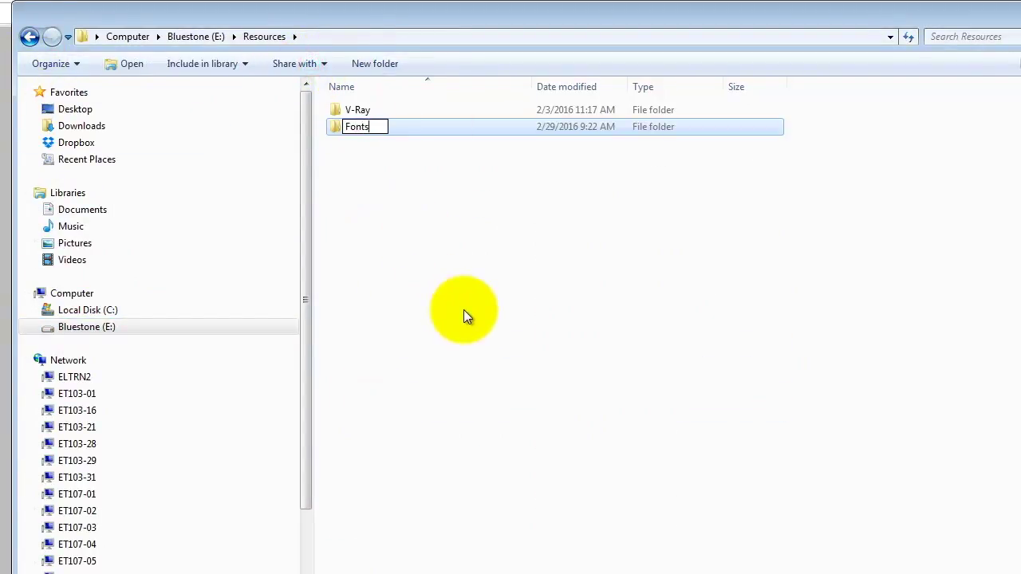
{"action": "double_click", "coordinate": [422, 126]}
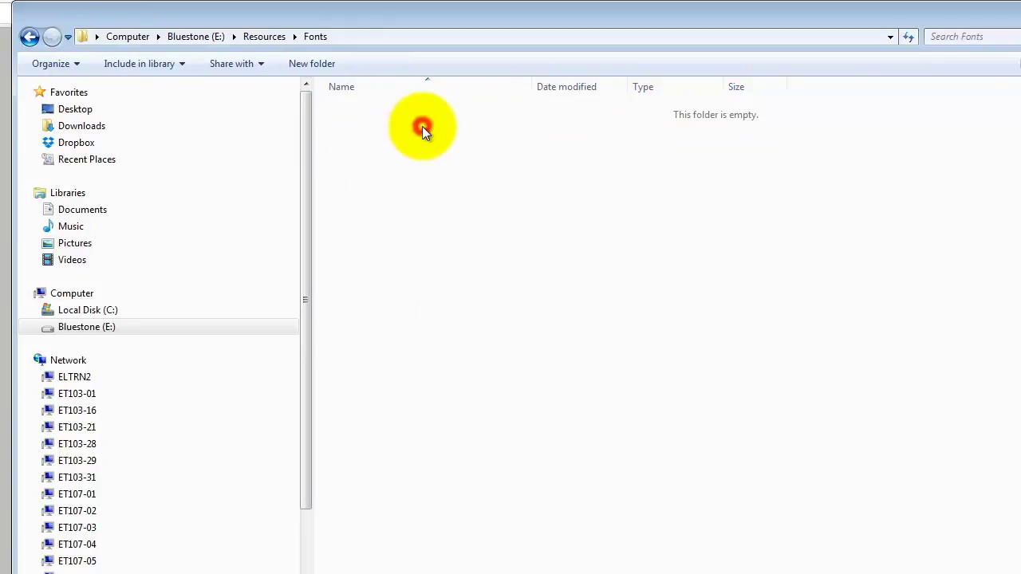
{"action": "right_click", "coordinate": [435, 194]}
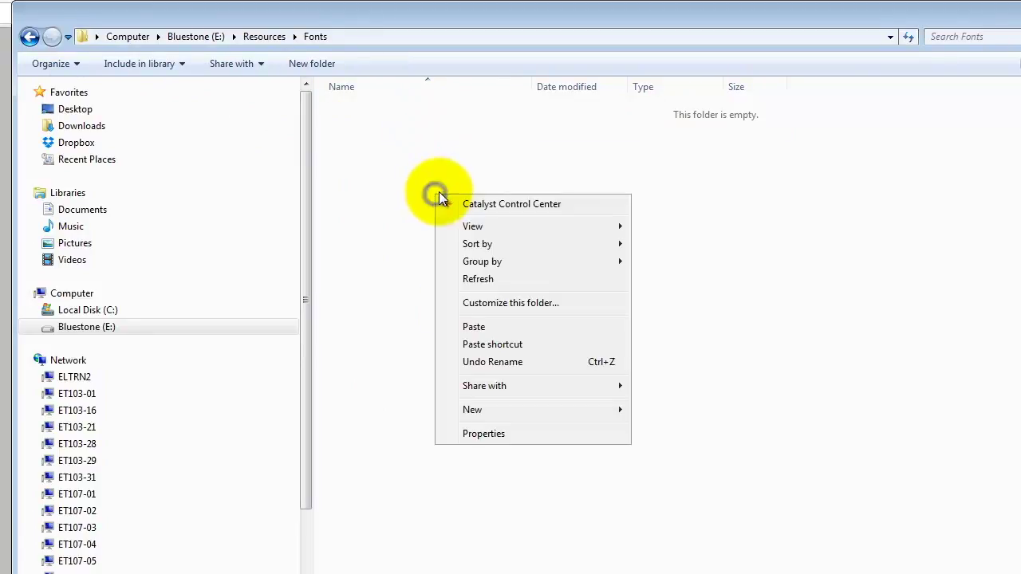
{"action": "left_click", "coordinate": [485, 327]}
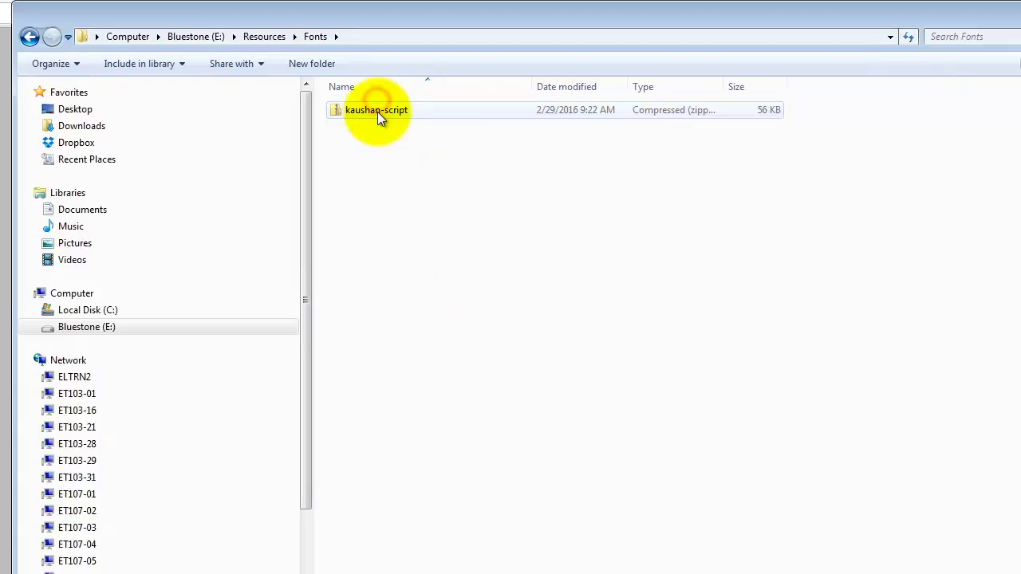
Extract the kaushan-script zip to E:\Resources\Fonts\kaushan-script
{"action": "right_click", "coordinate": [379, 104]}
{"action": "left_click", "coordinate": [447, 155]}
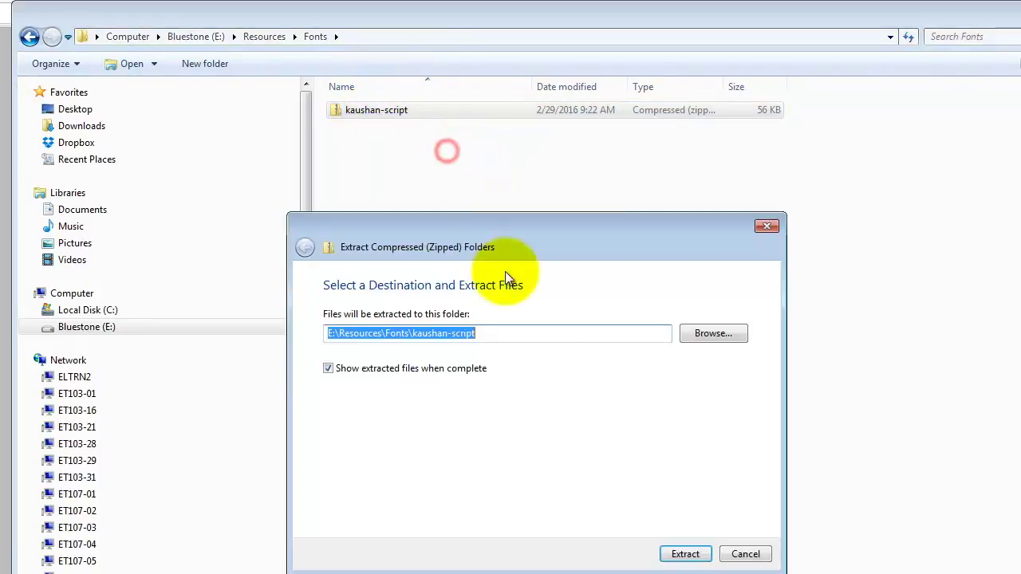
{"action": "left_click", "coordinate": [684, 554]}
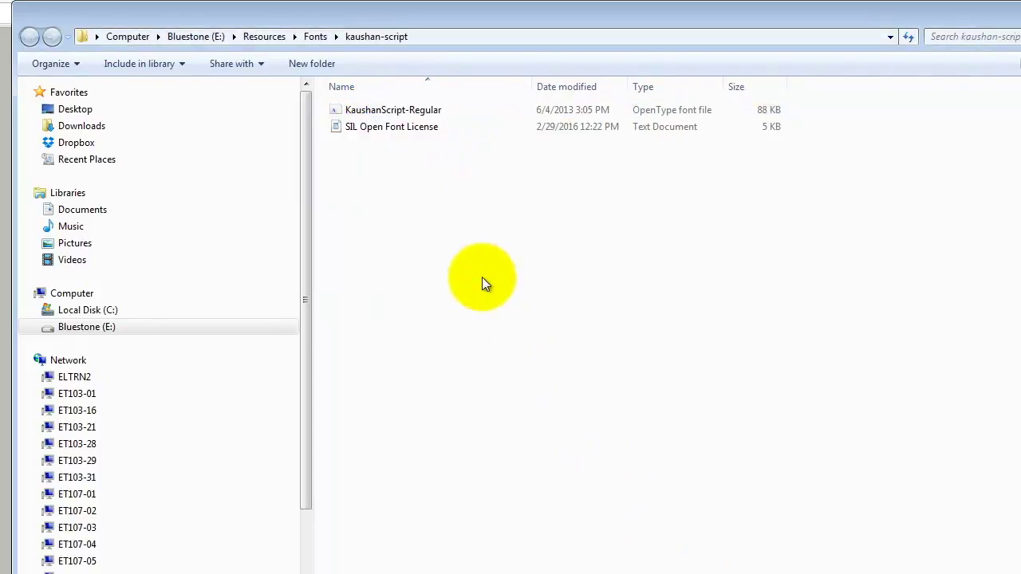
{"action": "left_click", "coordinate": [400, 109]}
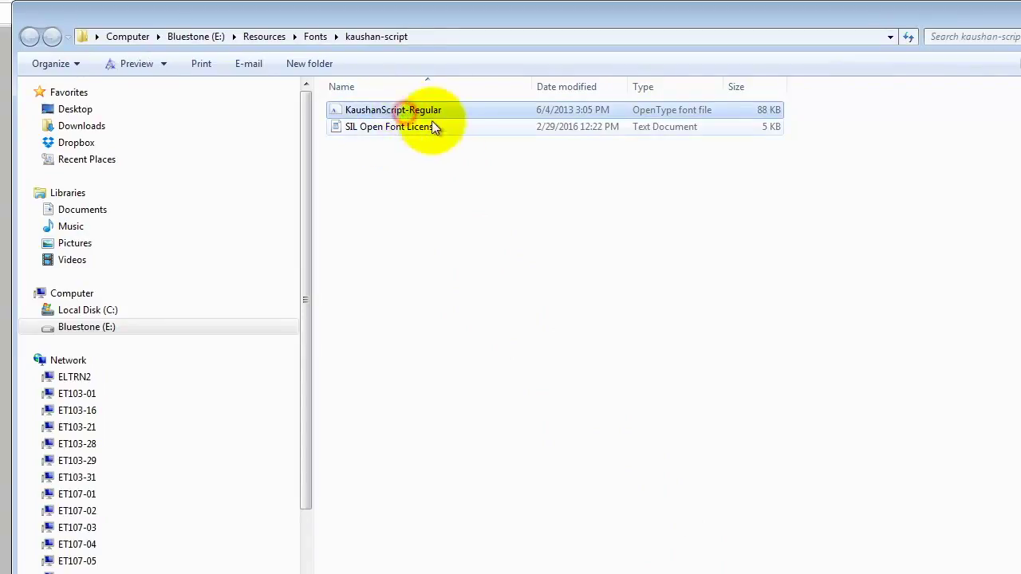
{"action": "left_click", "coordinate": [524, 264]}
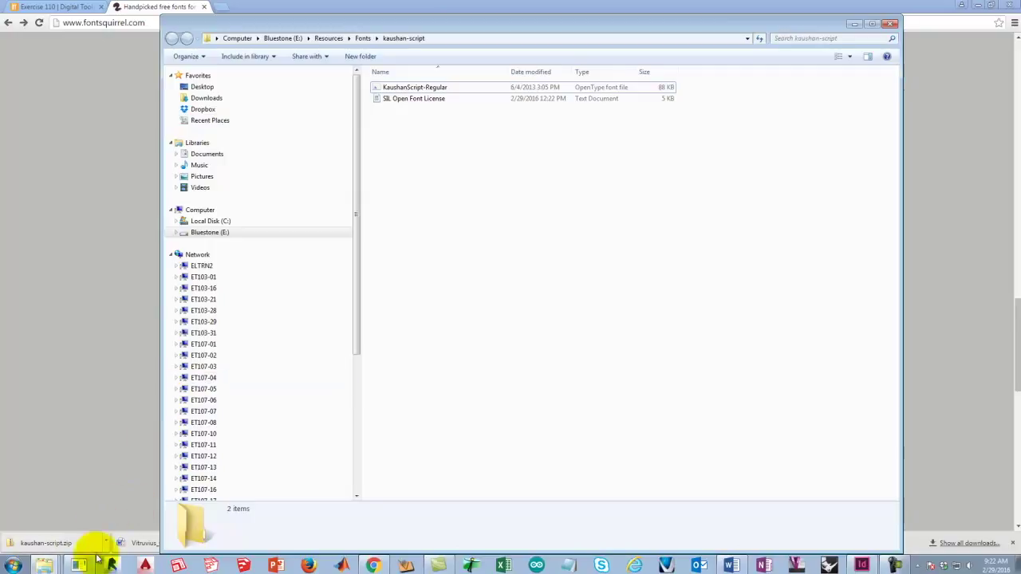
{"action": "left_click", "coordinate": [13, 564]}
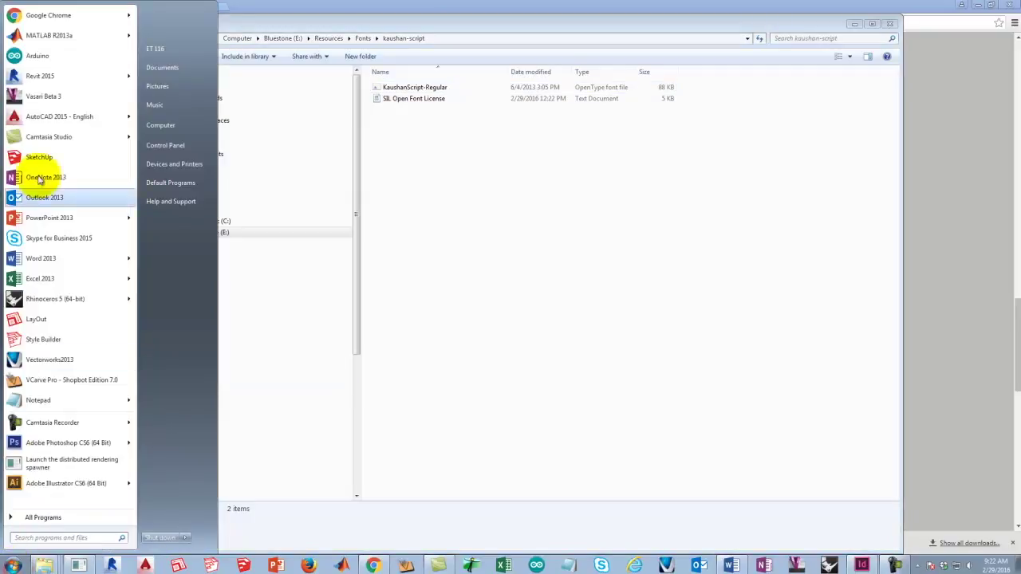
{"action": "left_click", "coordinate": [490, 273]}
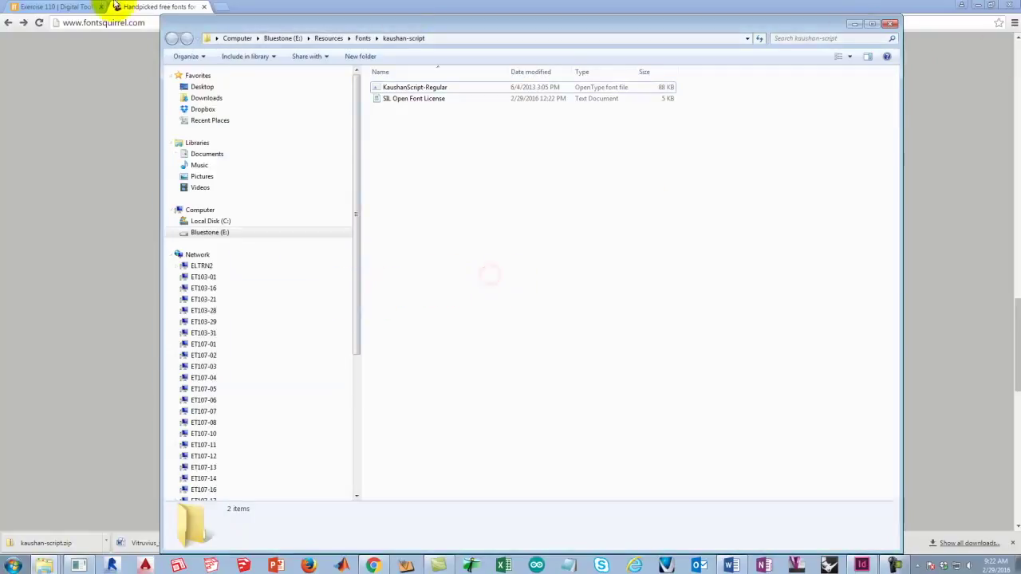
Return to the Exercise 110 page in Chrome and open the Digital Life 0.15 [AMP Font Viewer] tutorial in a new tab
{"action": "left_click", "coordinate": [59, 6]}
{"action": "scroll", "coordinate": [538, 224], "scroll_direction": "up", "scroll_amount": 5}
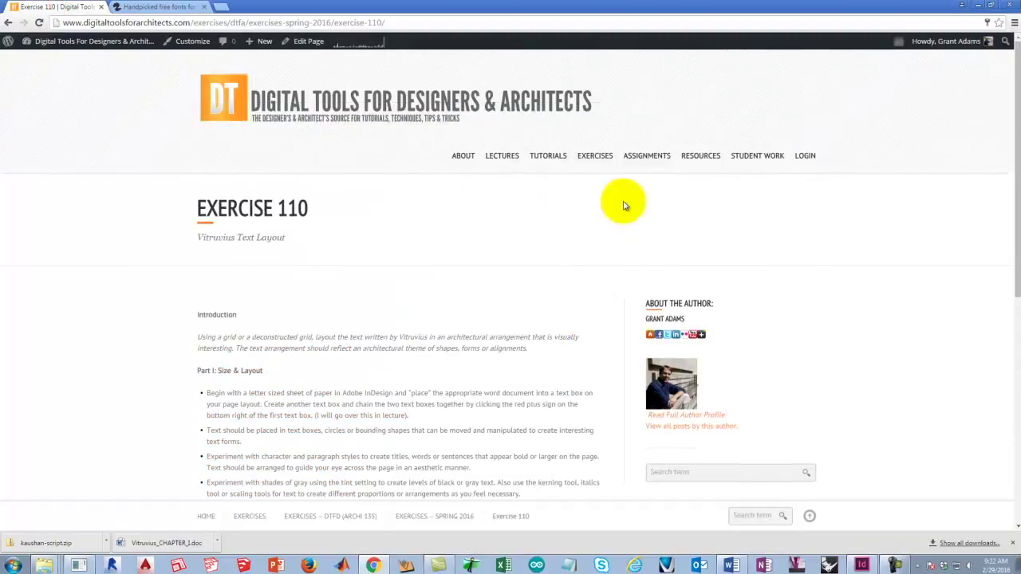
{"action": "mouse_move", "coordinate": [702, 155]}
{"action": "mouse_move", "coordinate": [548, 156]}
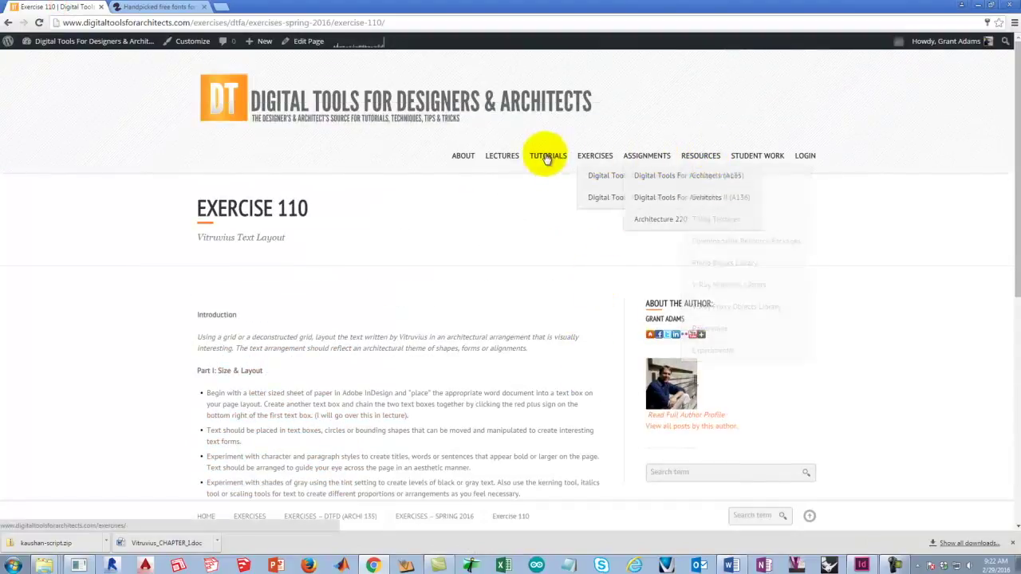
{"action": "mouse_move", "coordinate": [551, 177]}
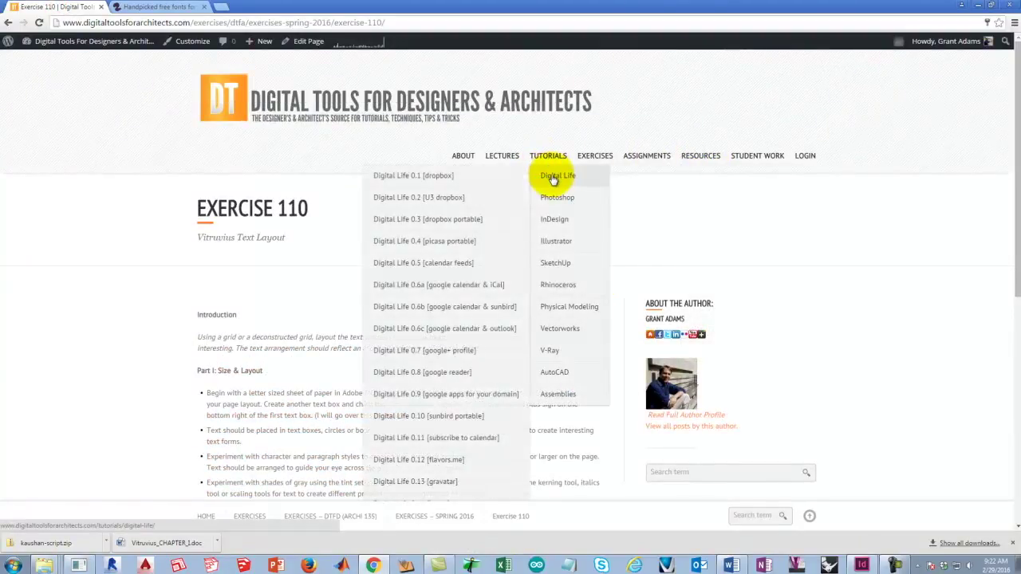
{"action": "scroll", "coordinate": [461, 296], "scroll_direction": "down", "scroll_amount": 1}
{"action": "scroll", "coordinate": [461, 295], "scroll_direction": "down", "scroll_amount": 2}
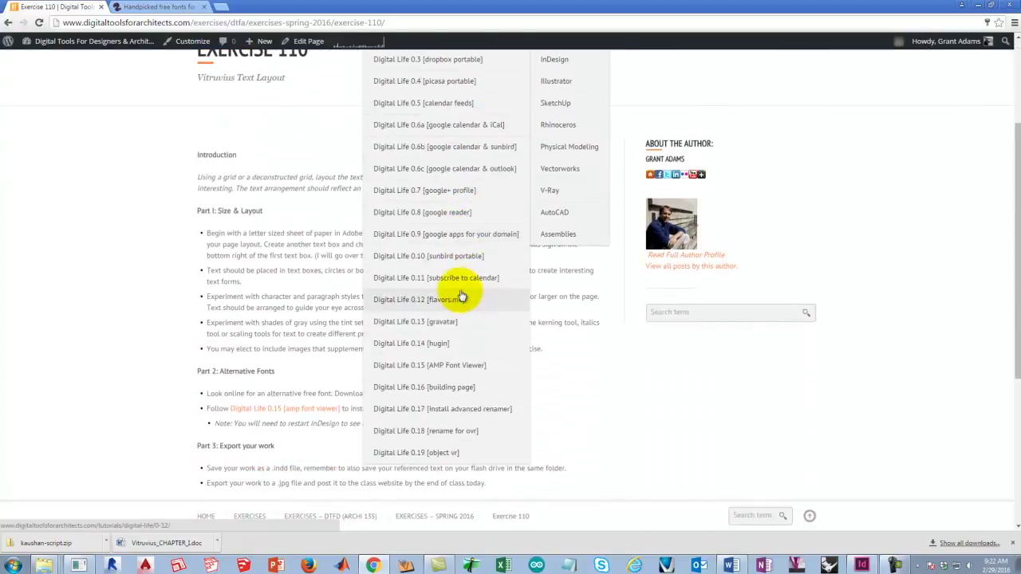
{"action": "right_click", "coordinate": [458, 371]}
{"action": "left_click", "coordinate": [483, 371]}
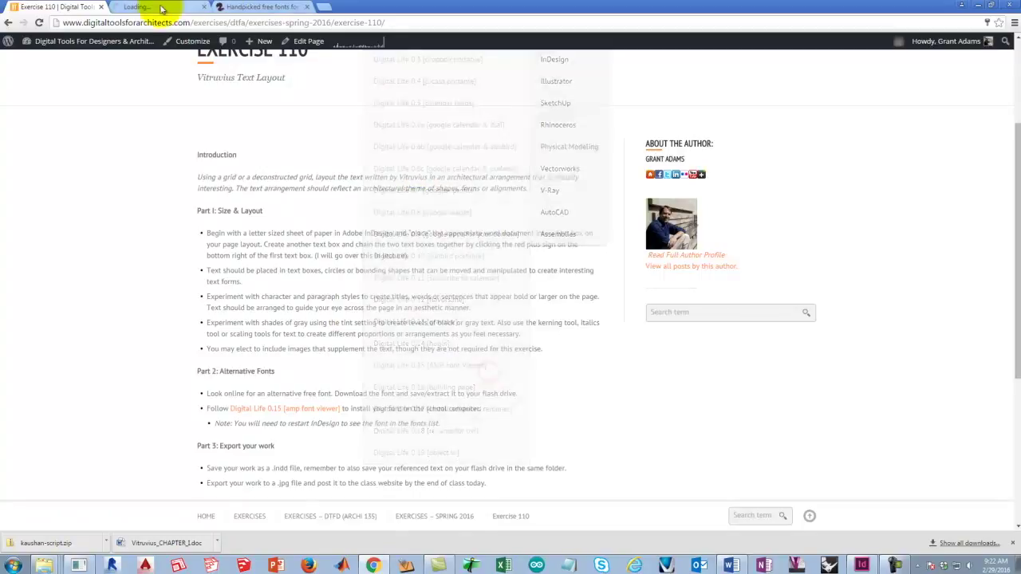
{"action": "left_click", "coordinate": [134, 6]}
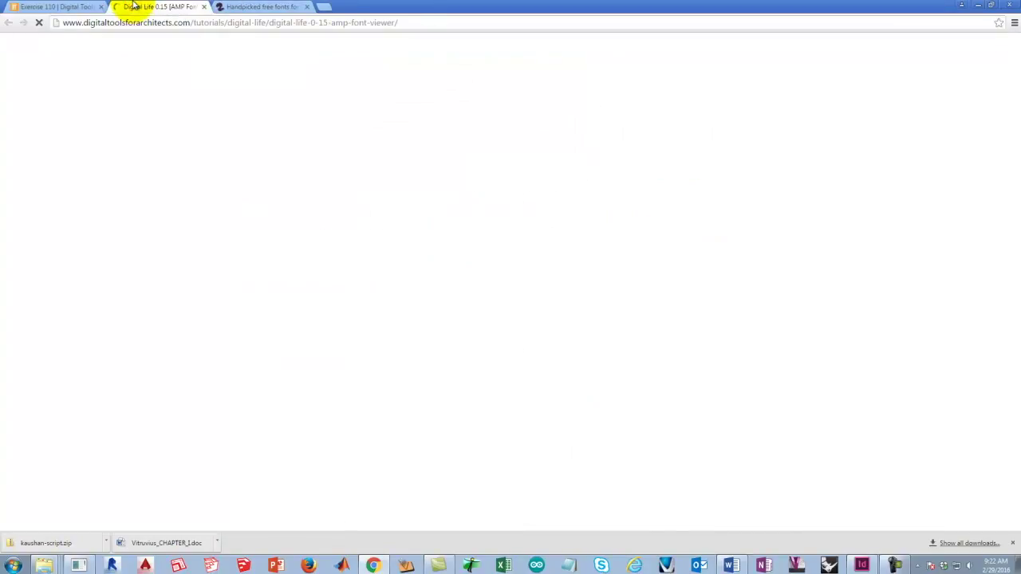
Download the Portable AMP Font Viewer zip from Softpedia using External mirror 1
{"action": "scroll", "coordinate": [449, 312], "scroll_direction": "down", "scroll_amount": 3}
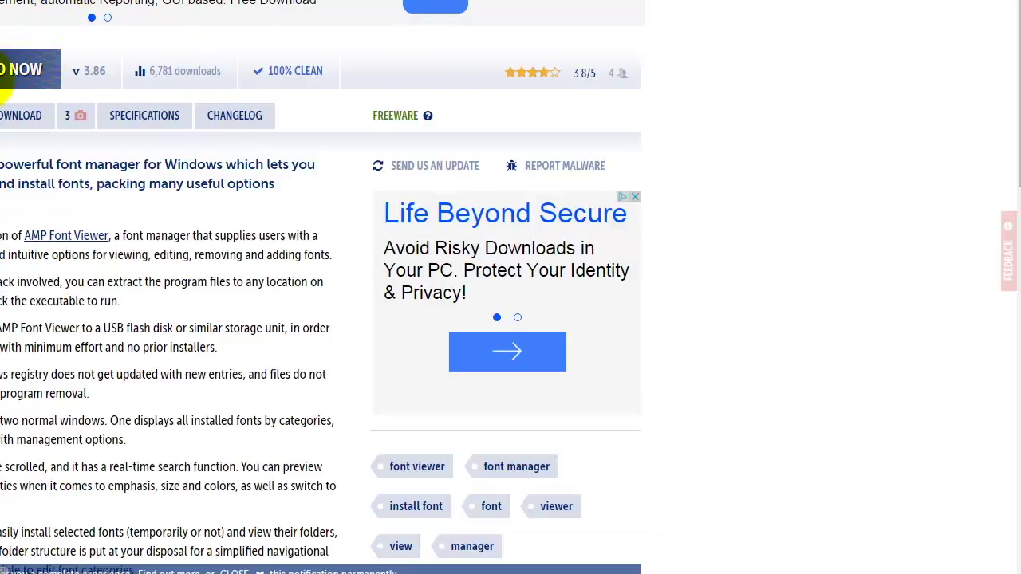
{"action": "left_click", "coordinate": [4, 83]}
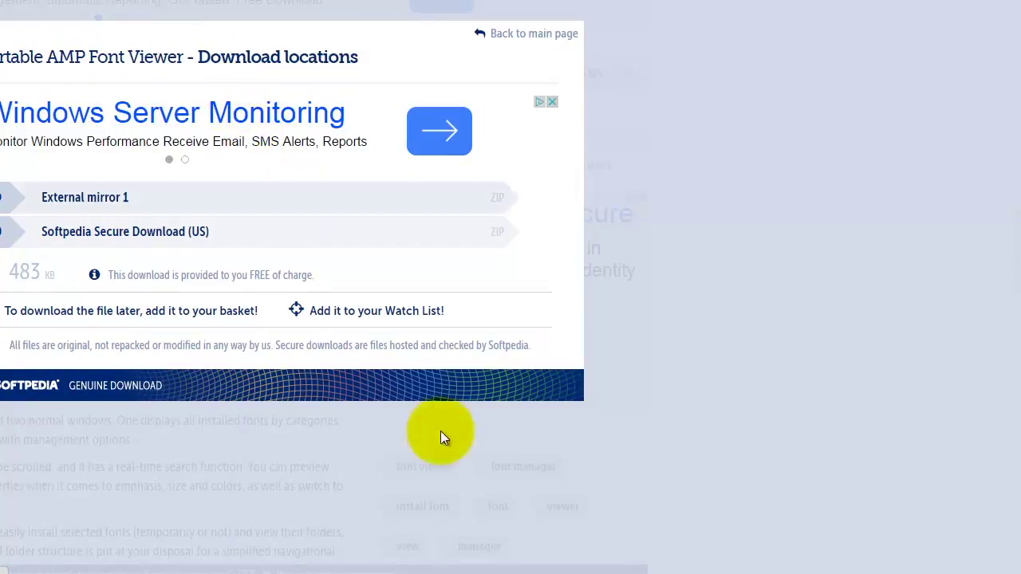
{"action": "left_click", "coordinate": [91, 199]}
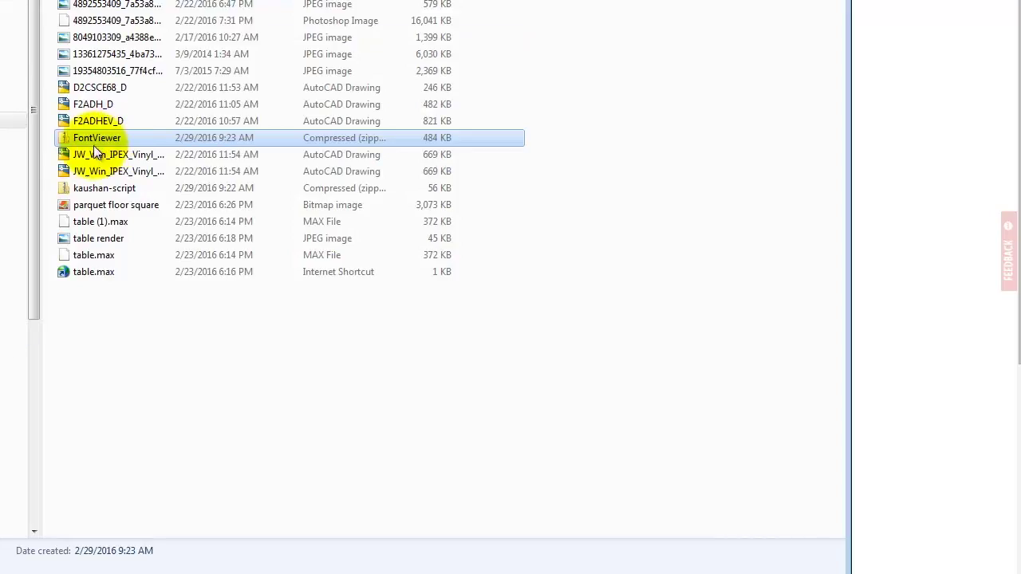
Copy the downloaded FontViewer zip into the Portable Applications folder on the Bluestone (E:) drive
{"action": "right_click", "coordinate": [95, 141]}
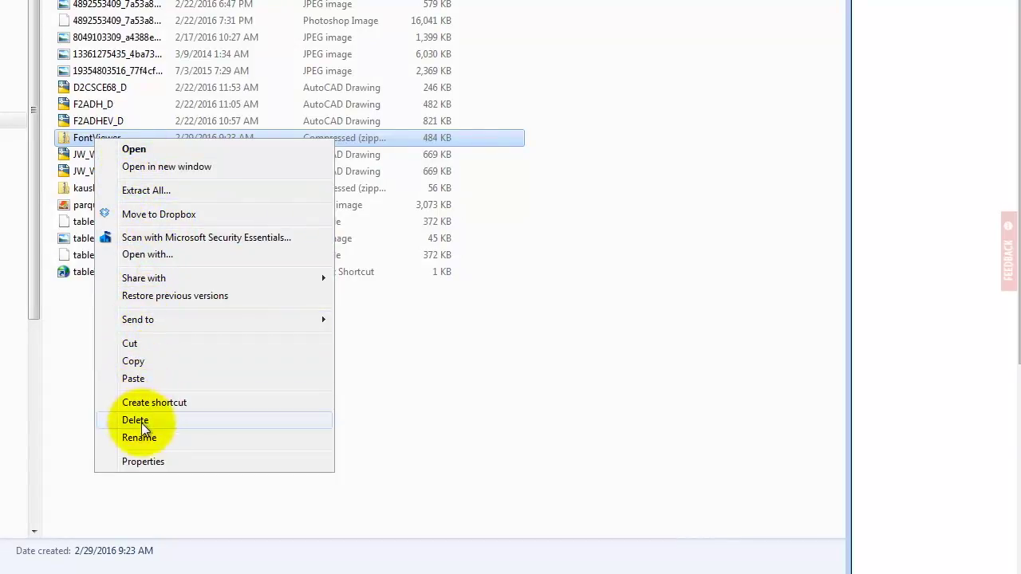
{"action": "left_click", "coordinate": [142, 361]}
{"action": "left_click", "coordinate": [14, 137]}
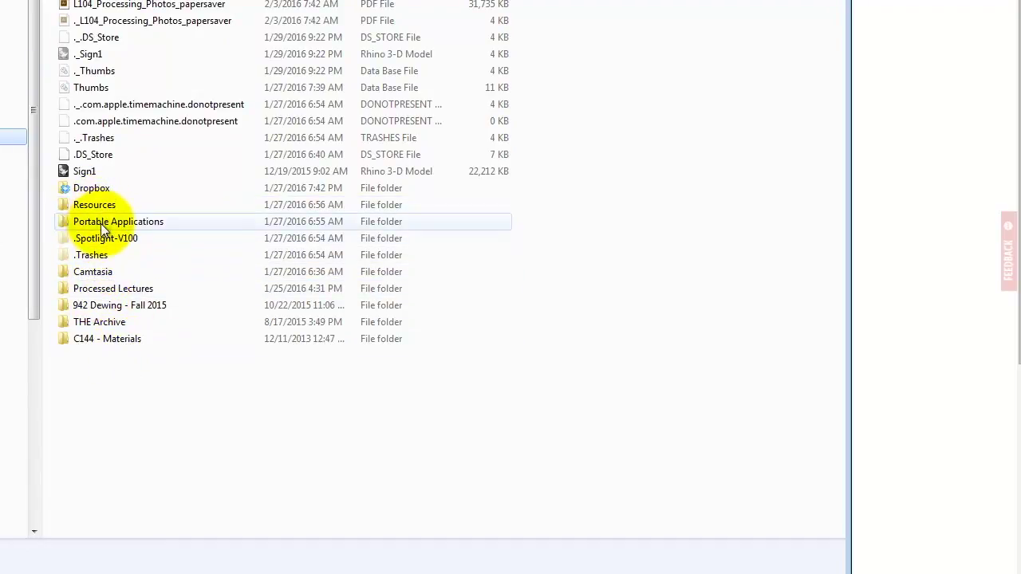
{"action": "double_click", "coordinate": [101, 223]}
{"action": "right_click", "coordinate": [158, 34]}
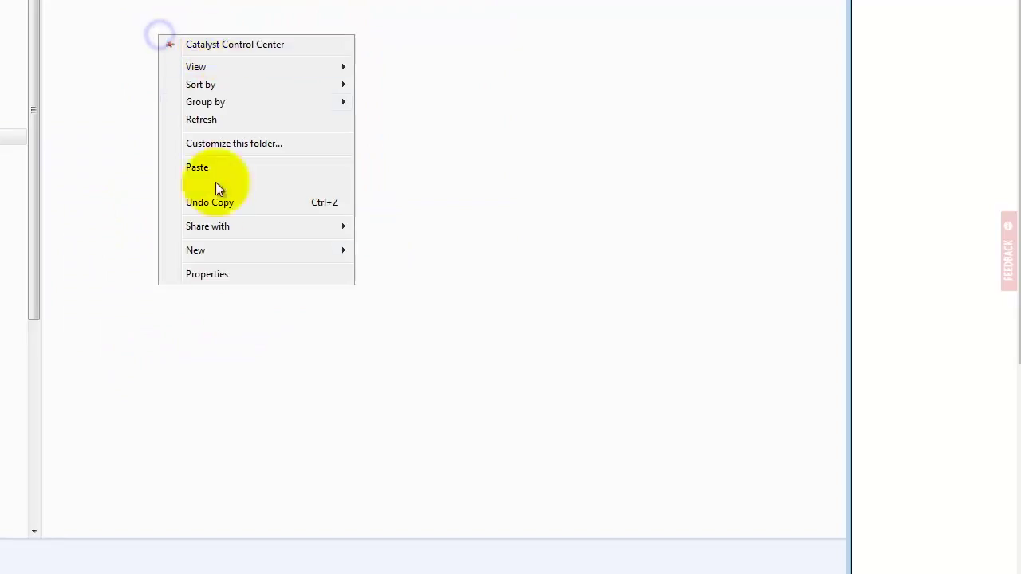
{"action": "left_click", "coordinate": [209, 170]}
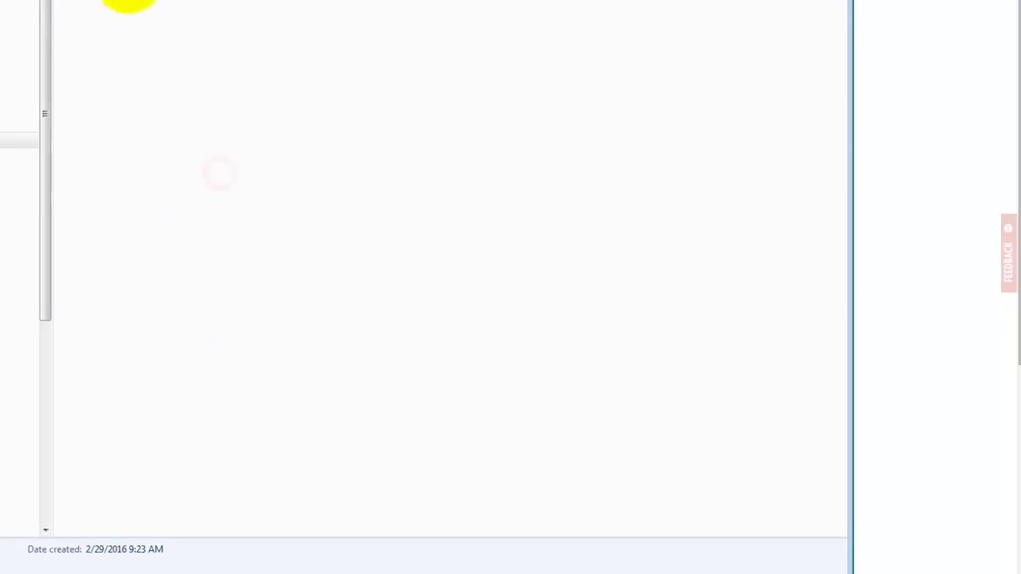
Extract the FontViewer zip to E:\Portable Applications\FontViewer
{"action": "right_click", "coordinate": [305, 50]}
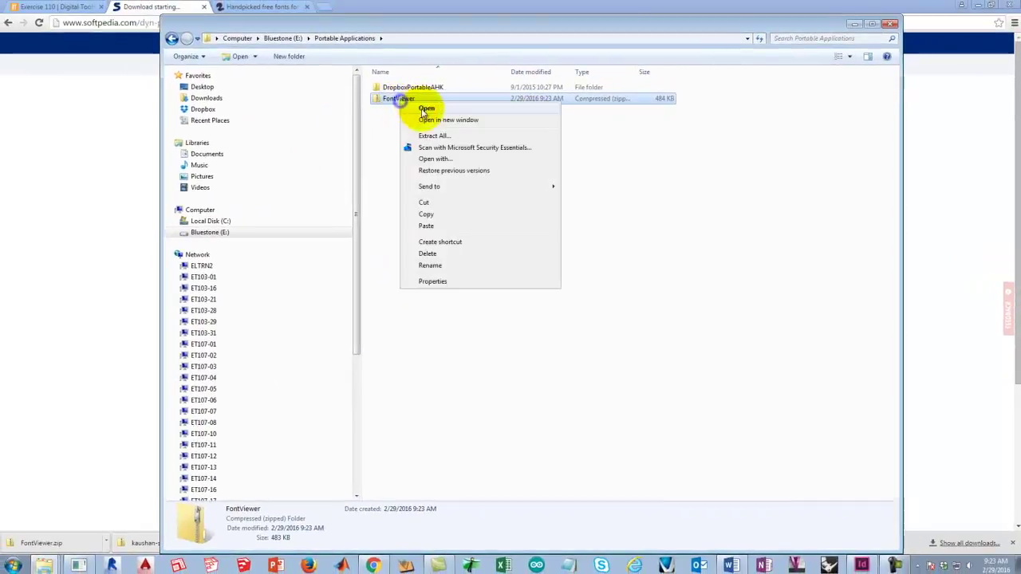
{"action": "left_click", "coordinate": [430, 136]}
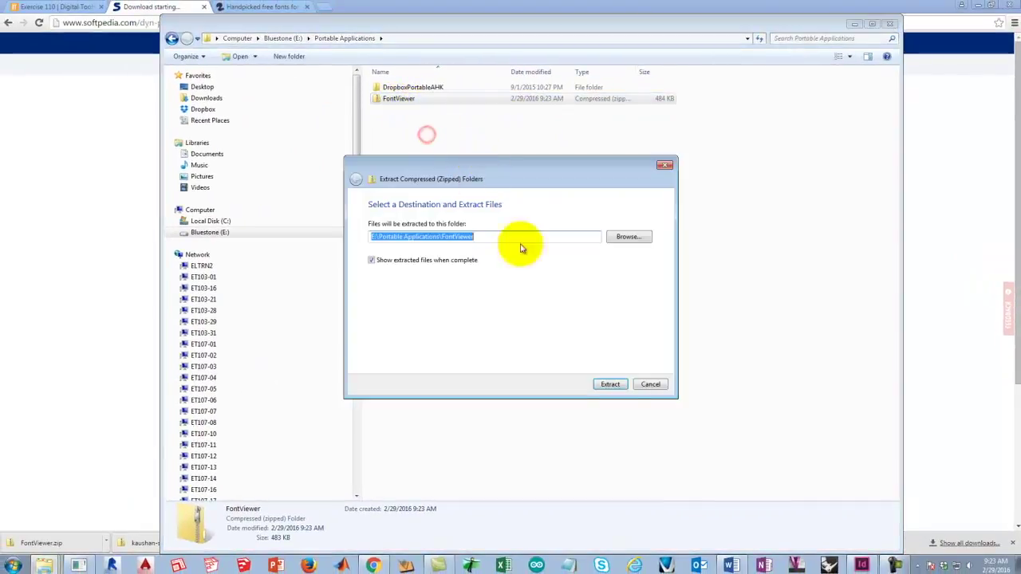
{"action": "left_click", "coordinate": [609, 384]}
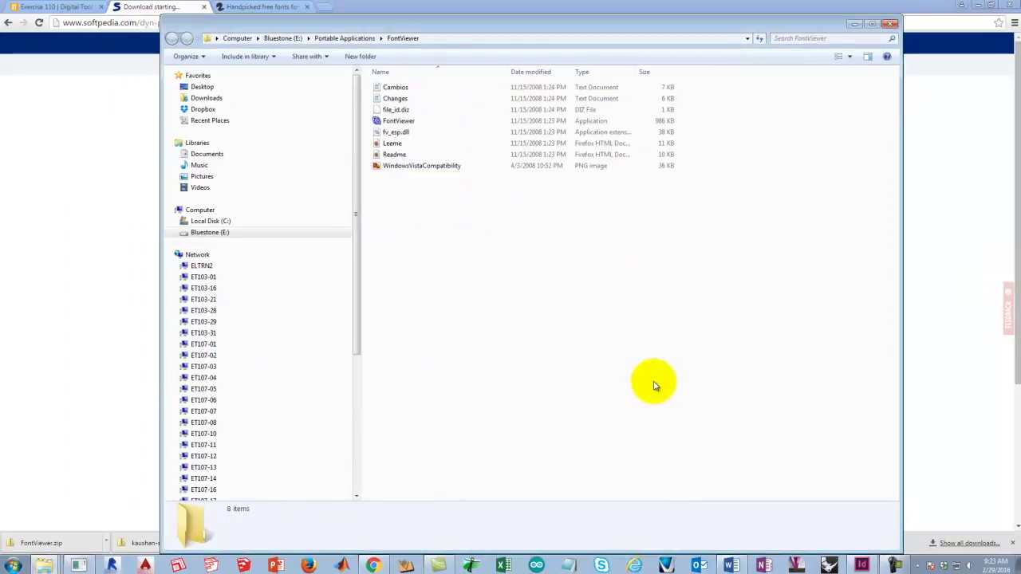
{"action": "left_click", "coordinate": [541, 296]}
Launch the extracted FontViewer application and reposition the AMP Font Viewer window
{"action": "left_click", "coordinate": [404, 124]}
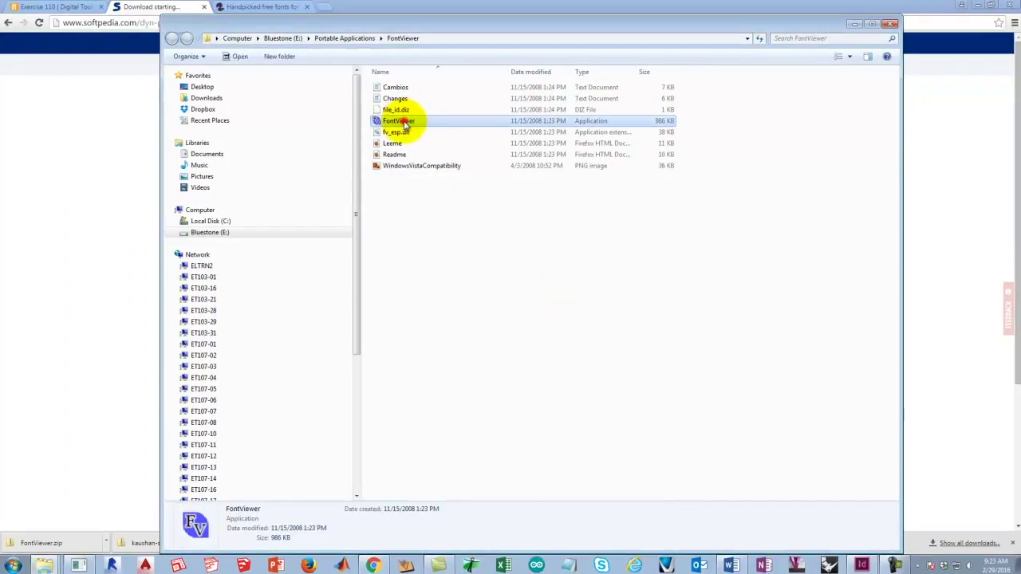
{"action": "double_click", "coordinate": [404, 124]}
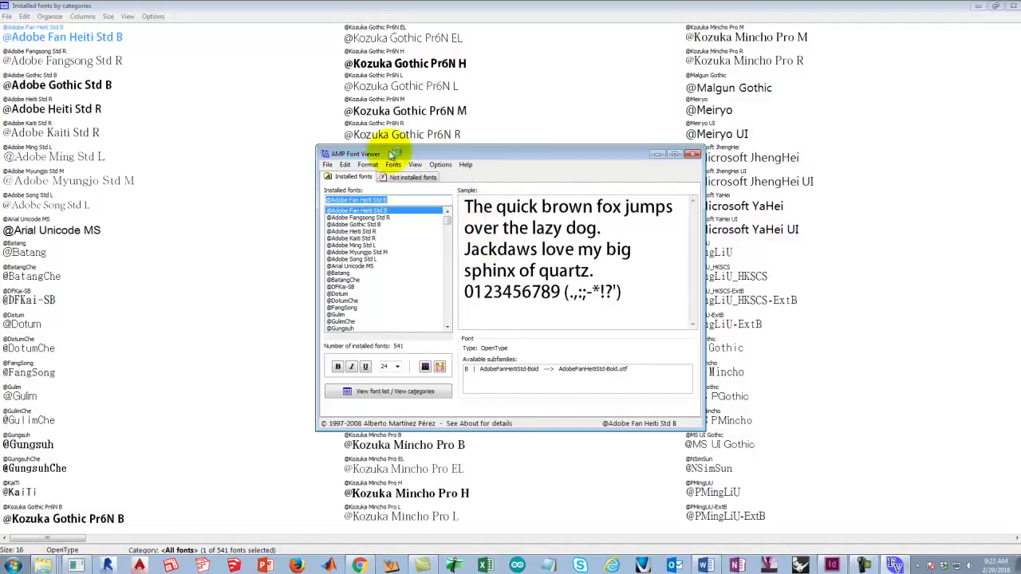
{"action": "left_click_drag", "start_coordinate": [386, 150], "coordinate": [361, 139]}
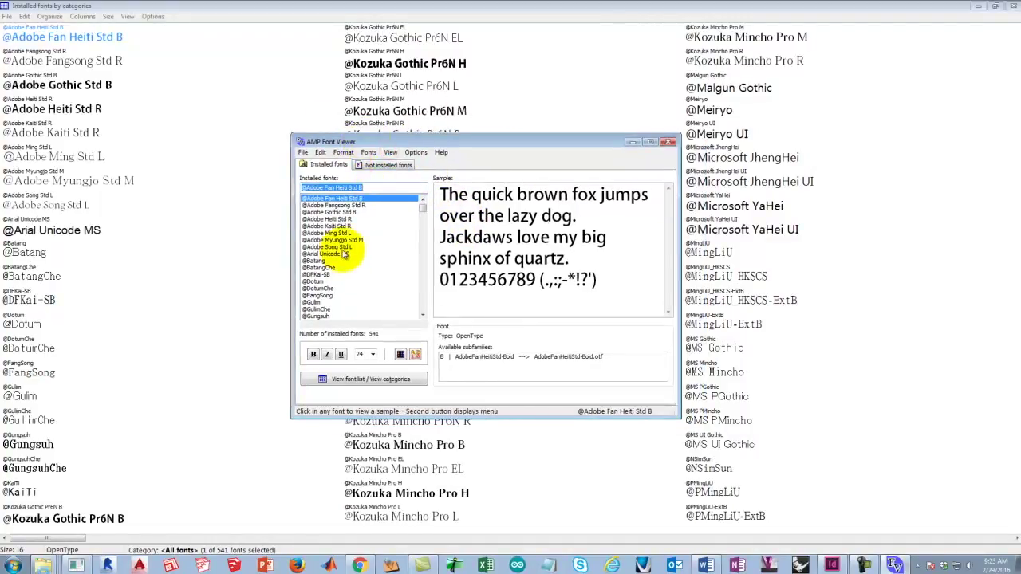
Temporarily install KaushanScript-Regular.otf from the Resources\Fonts\kaushan-script folder on the Bluestone (E:) drive
{"action": "left_click", "coordinate": [388, 168]}
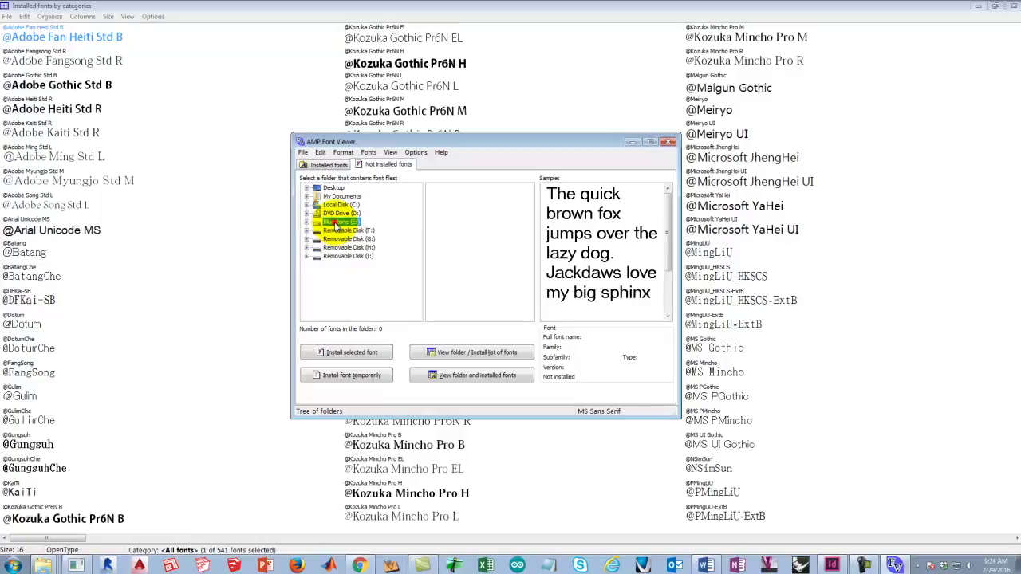
{"action": "left_click", "coordinate": [307, 221]}
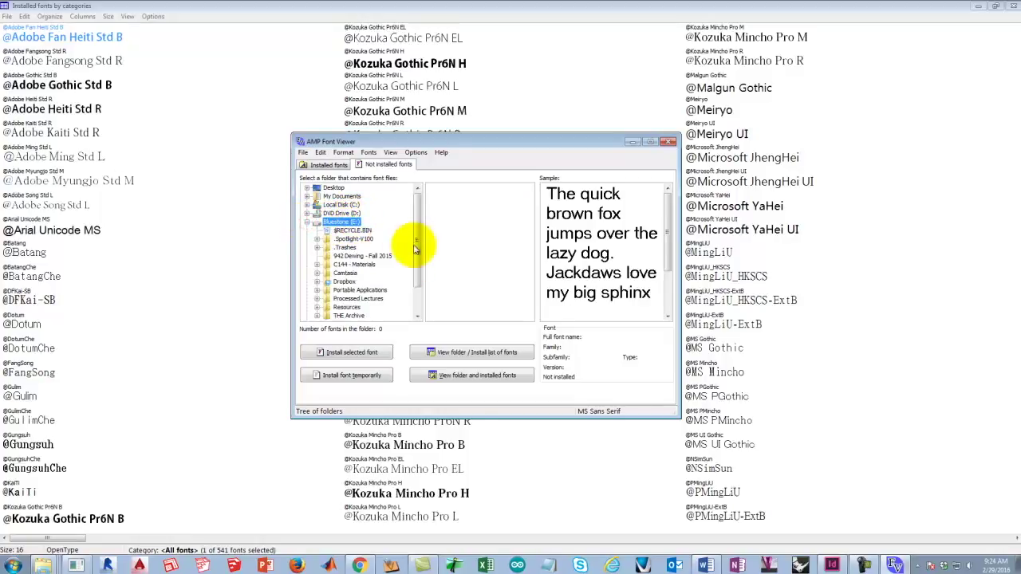
{"action": "left_click_drag", "start_coordinate": [416, 225], "coordinate": [418, 247]}
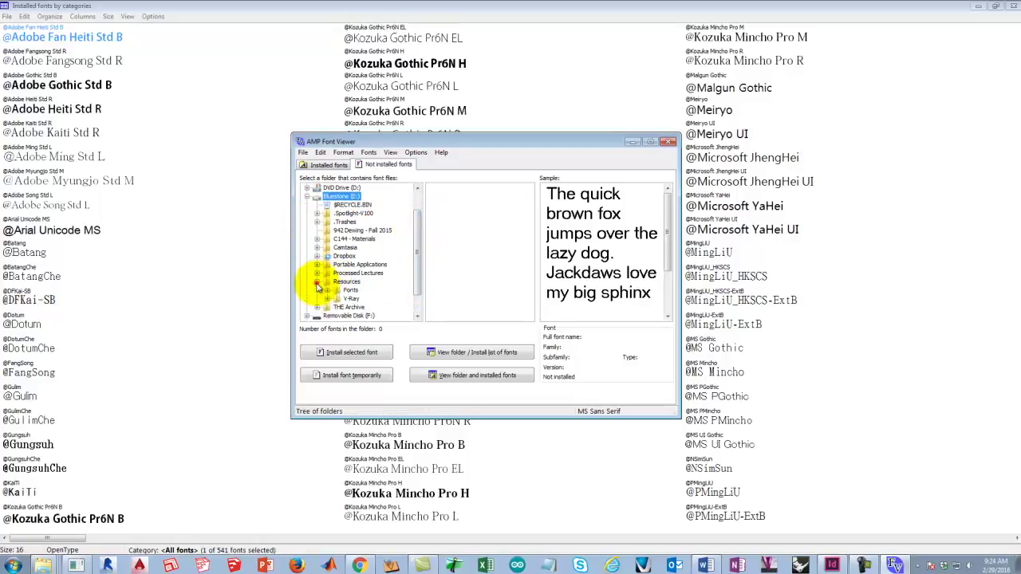
{"action": "left_click", "coordinate": [348, 290]}
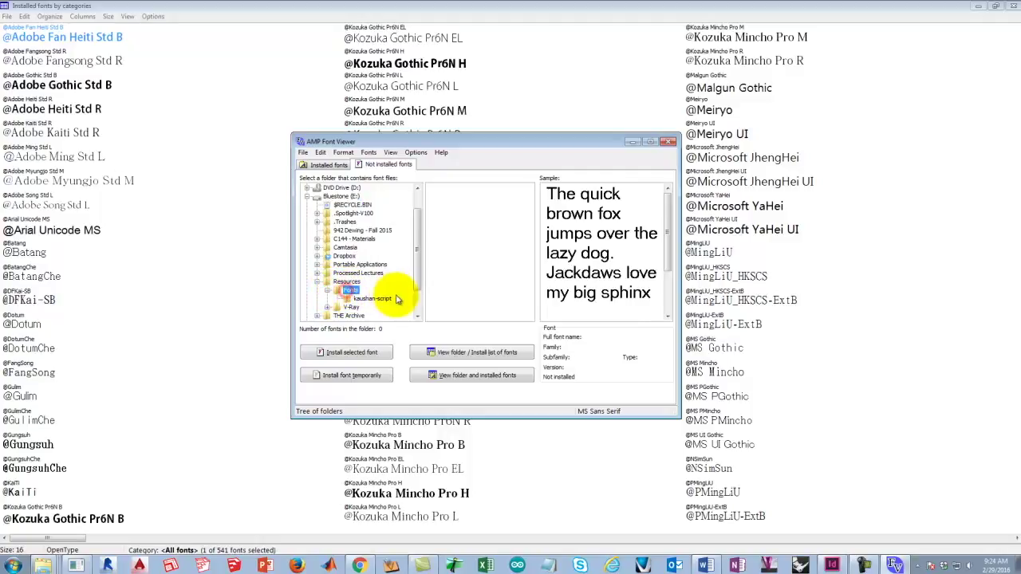
{"action": "left_click", "coordinate": [373, 298]}
{"action": "left_click", "coordinate": [471, 189]}
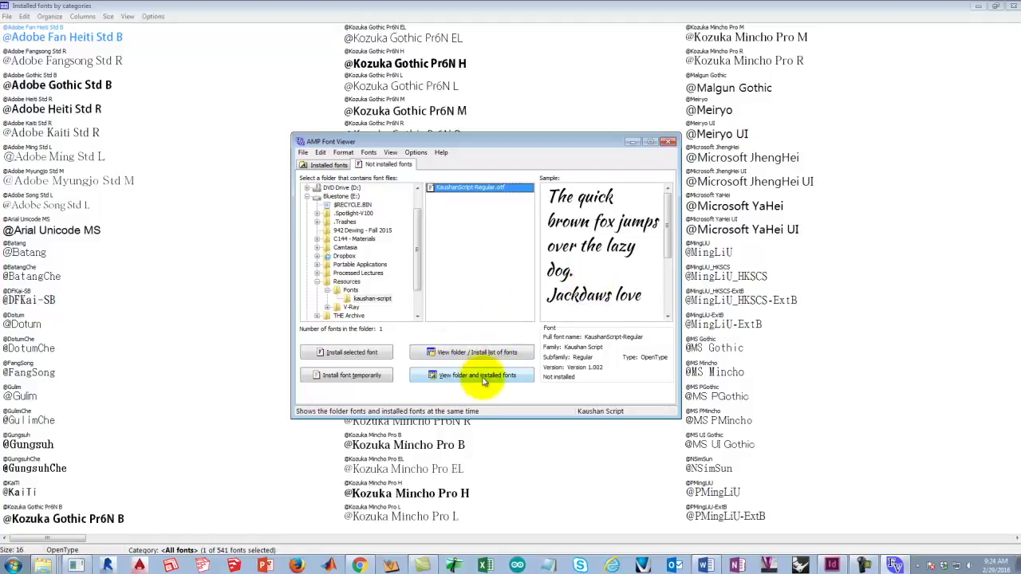
{"action": "left_click", "coordinate": [352, 376]}
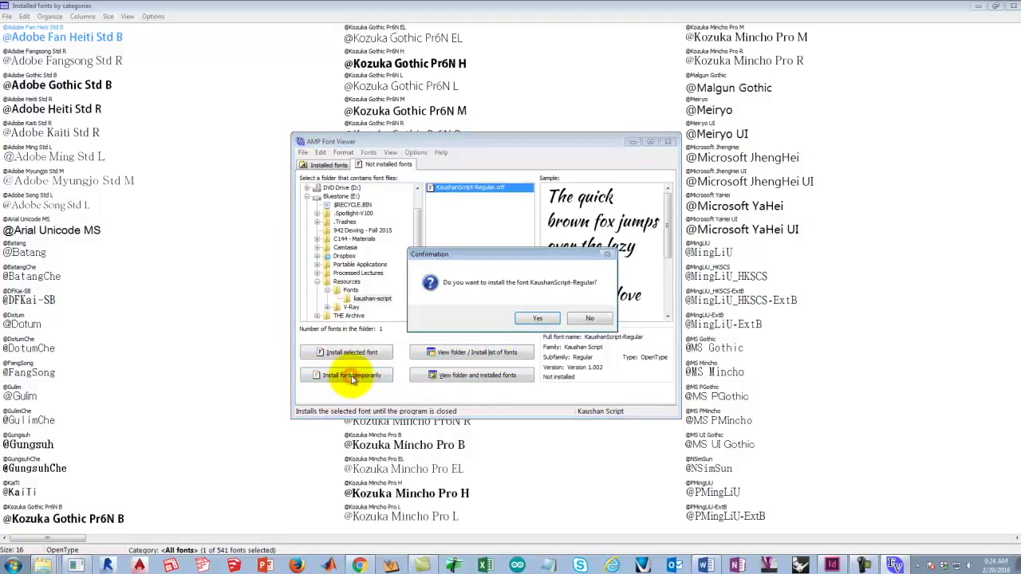
{"action": "left_click", "coordinate": [551, 318]}
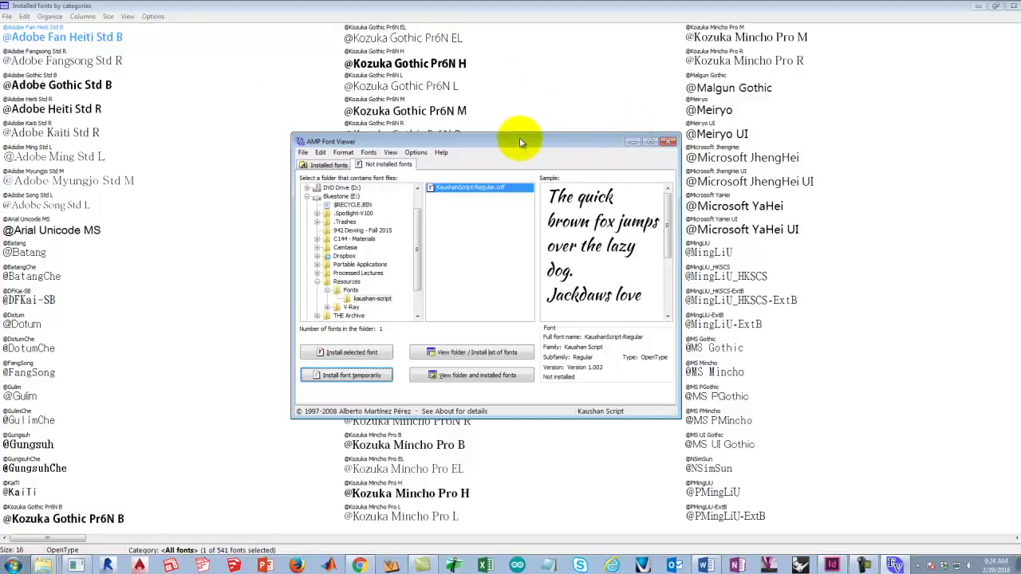
Minimize AMP Font Viewer, the browser and the open folder windows to return to the InDesign document
{"action": "left_click", "coordinate": [639, 145]}
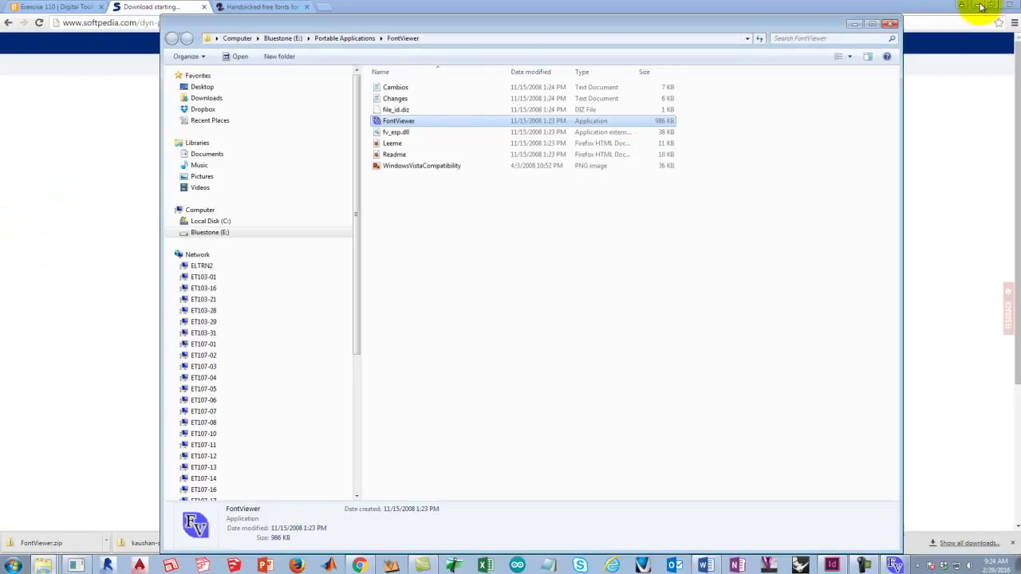
{"action": "left_click", "coordinate": [855, 25]}
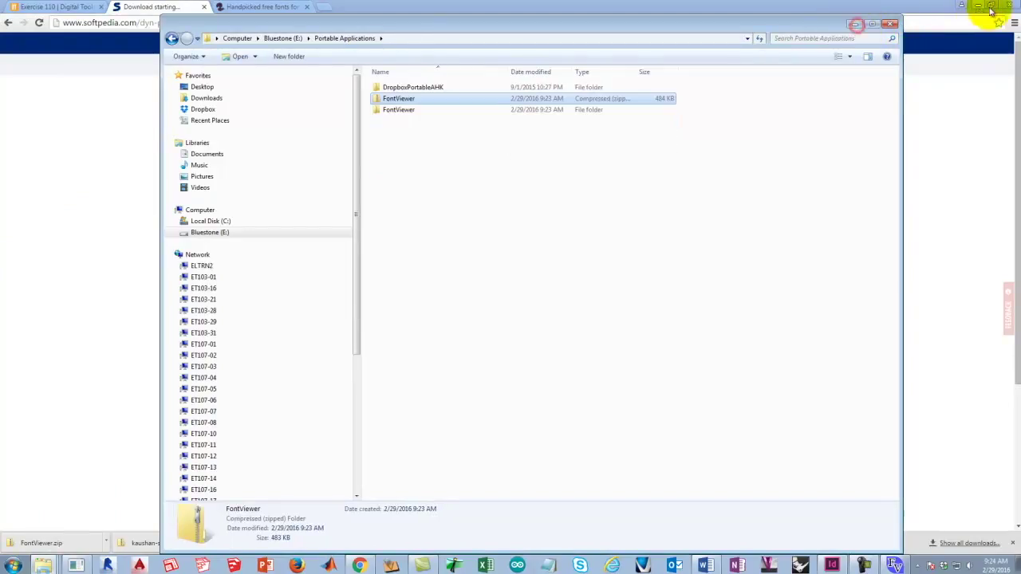
{"action": "left_click", "coordinate": [976, 6]}
{"action": "left_click", "coordinate": [896, 11]}
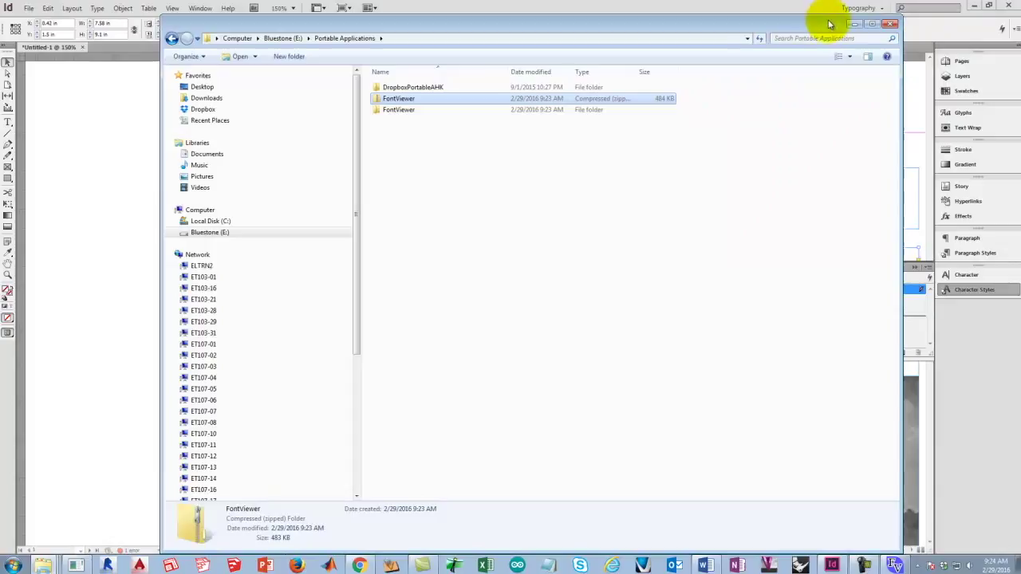
{"action": "left_click", "coordinate": [855, 25]}
{"action": "left_click", "coordinate": [853, 26]}
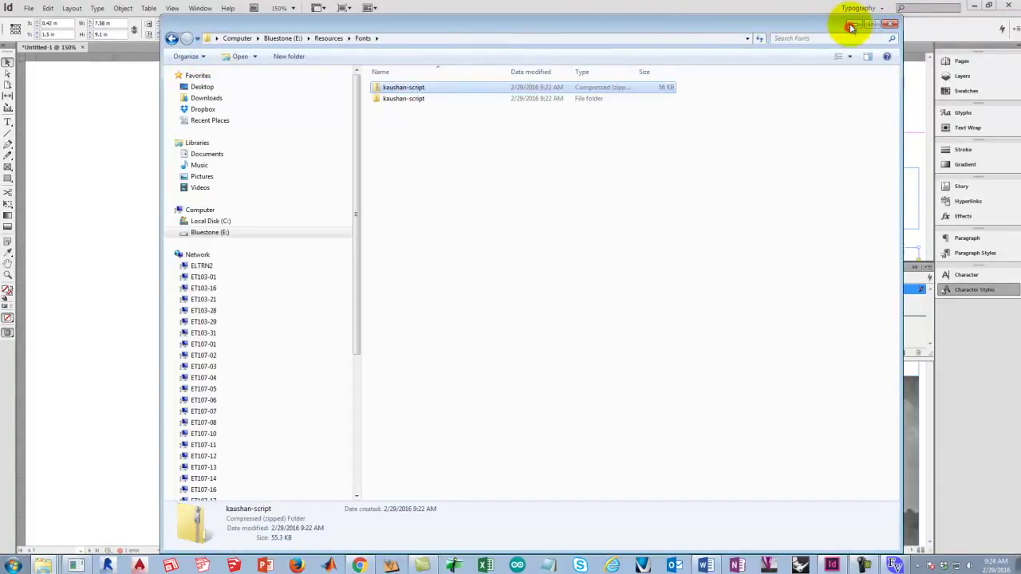
{"action": "left_click", "coordinate": [851, 24]}
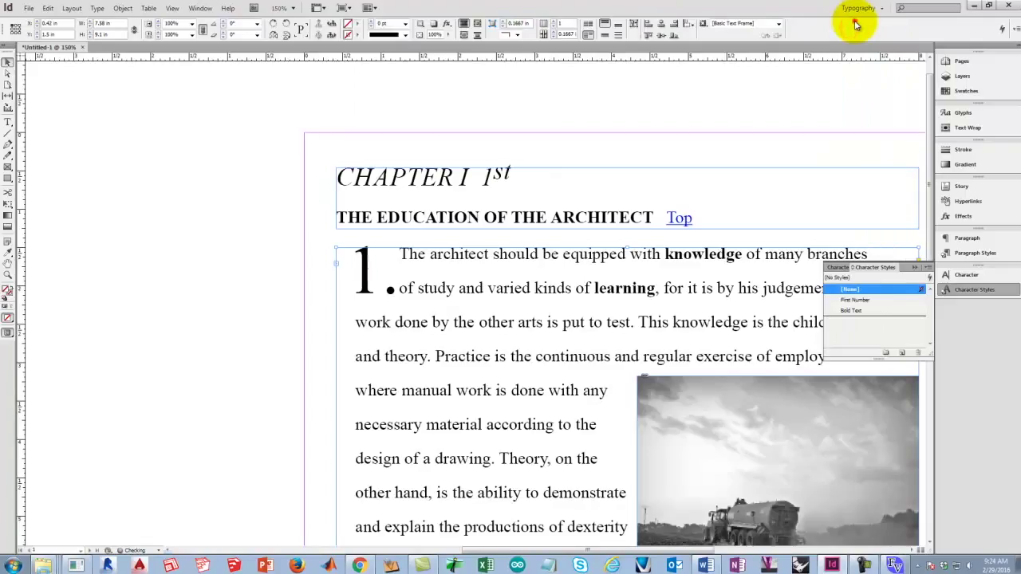
Set the "CHAPTER I 1st" heading in the Kunstler Script font
{"action": "double_click", "coordinate": [529, 175]}
{"action": "left_click_drag", "start_coordinate": [547, 175], "coordinate": [275, 145]}
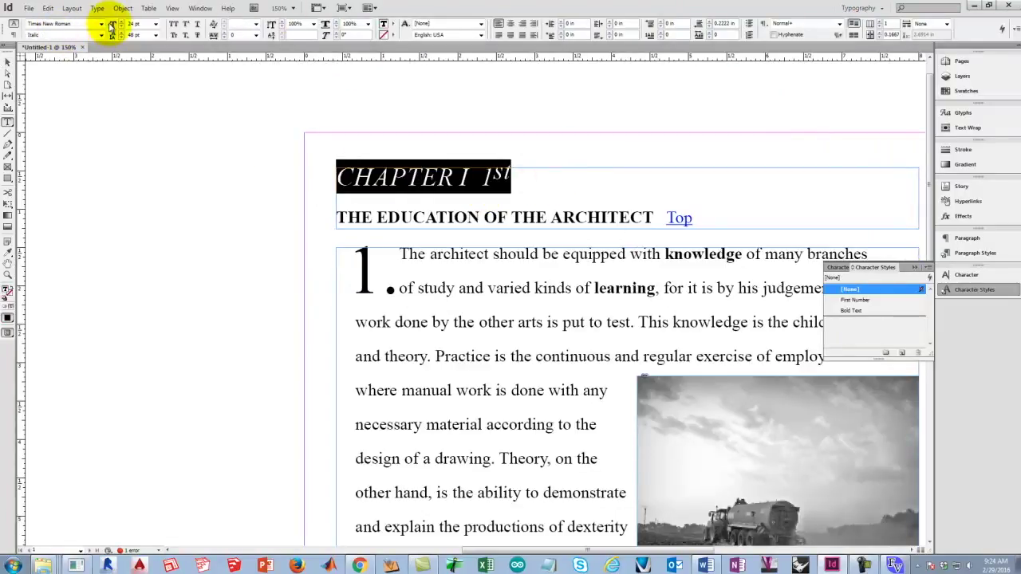
{"action": "left_click", "coordinate": [100, 27]}
{"action": "left_click_drag", "start_coordinate": [207, 46], "coordinate": [206, 227]}
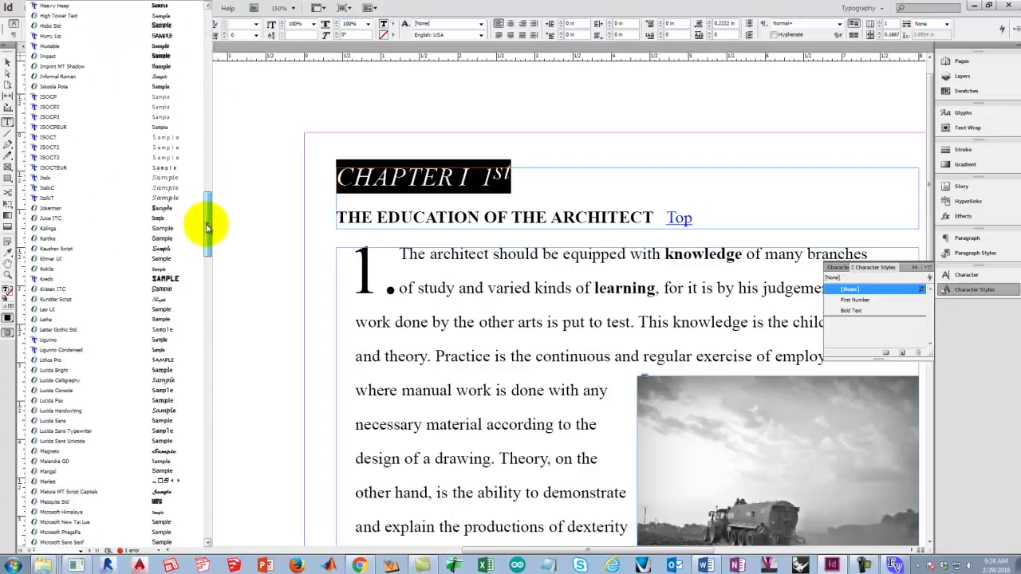
{"action": "left_click", "coordinate": [134, 300]}
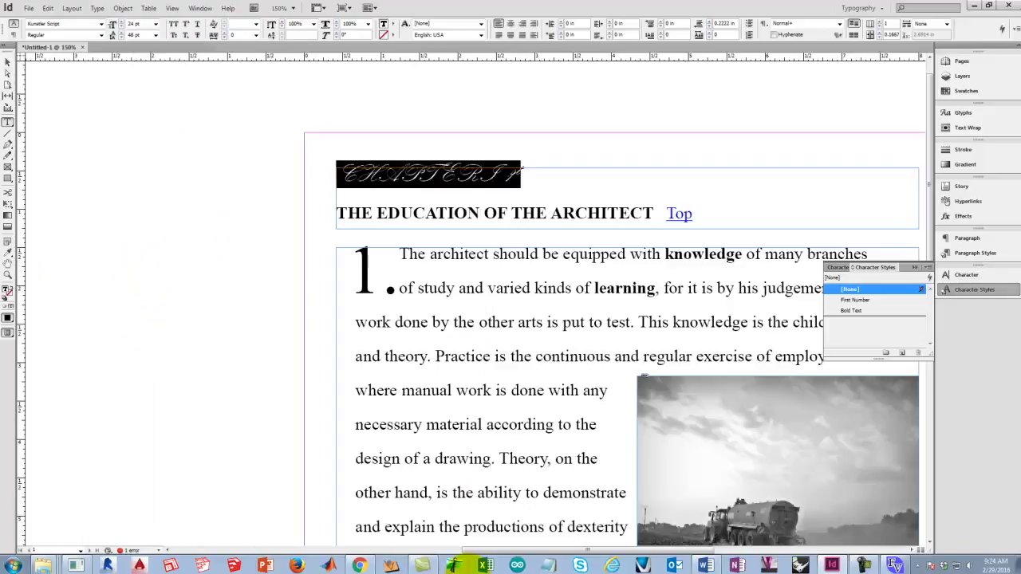
{"action": "left_click", "coordinate": [893, 565]}
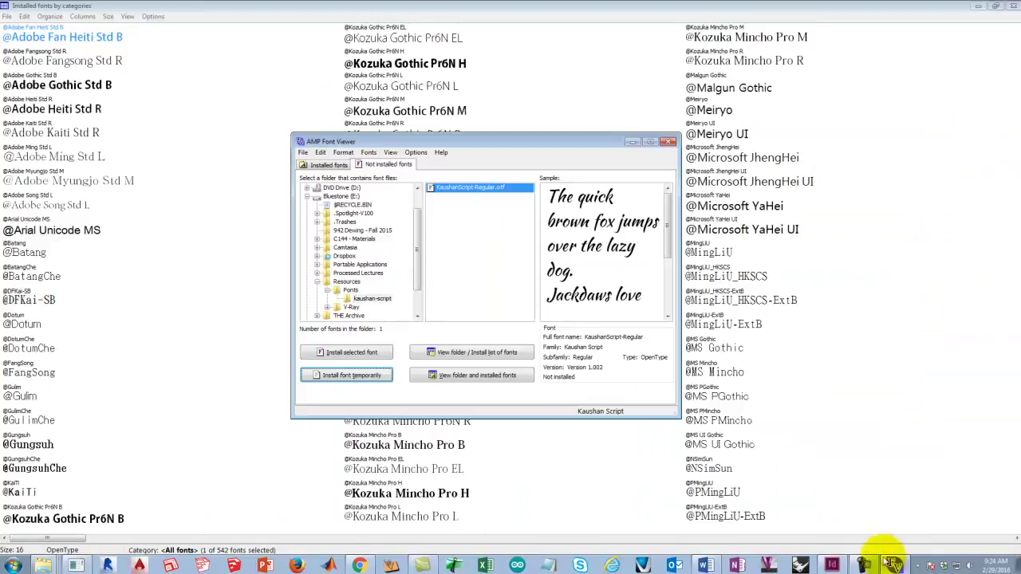
{"action": "left_click", "coordinate": [834, 564]}
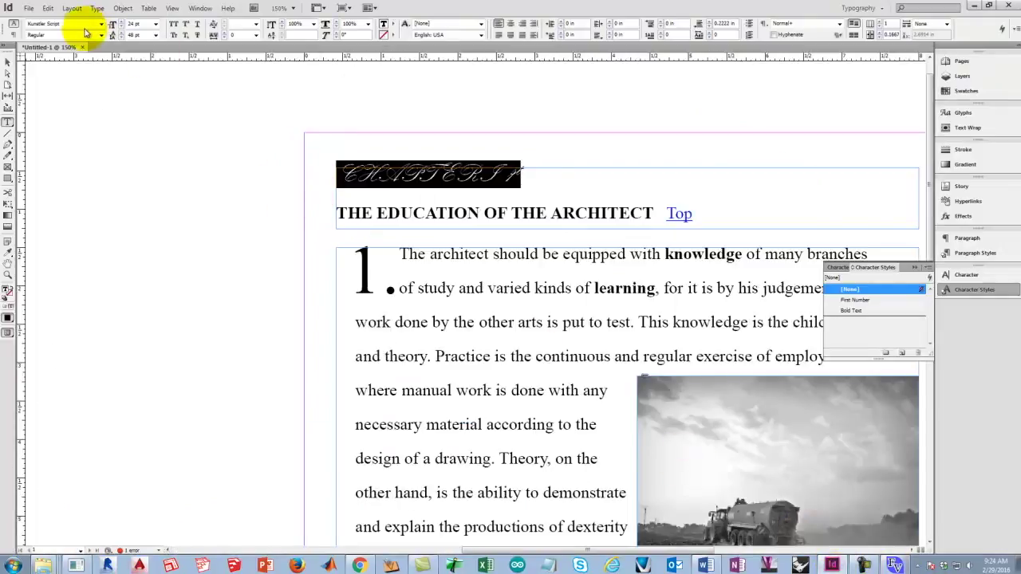
{"action": "left_click", "coordinate": [102, 24]}
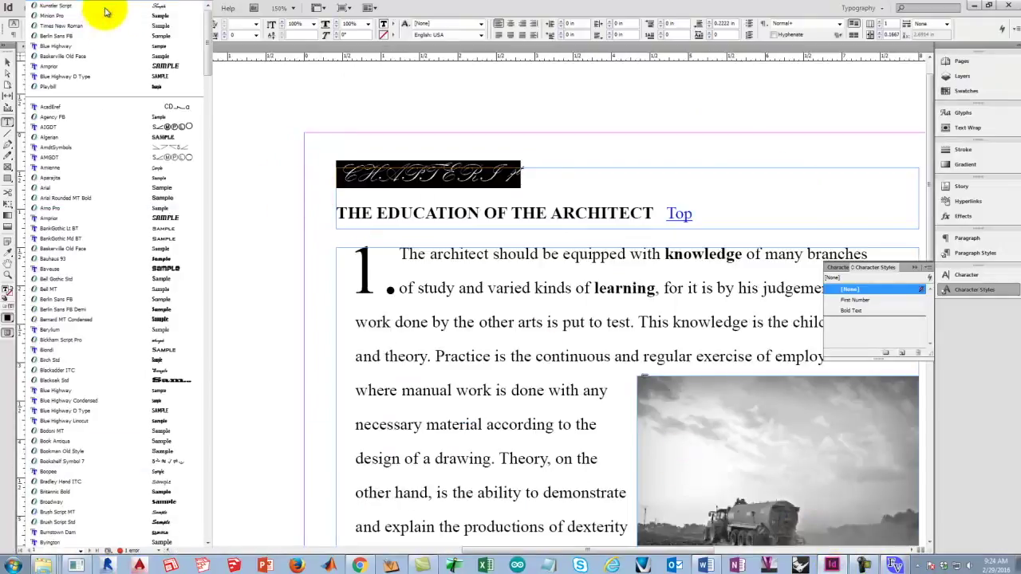
{"action": "left_click", "coordinate": [268, 113]}
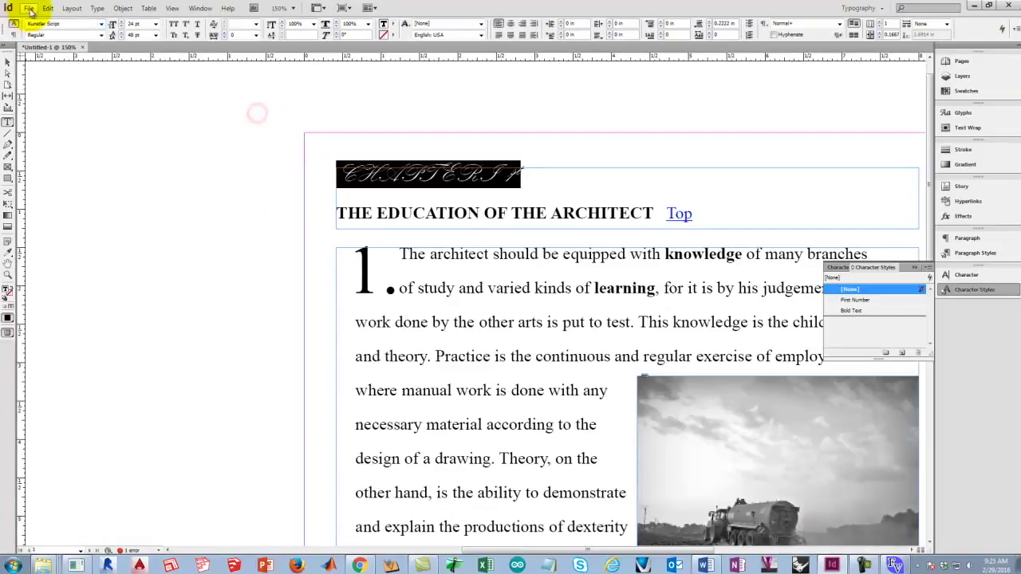
Save the document as Ex110 in the Ex110 folder, in InDesign CS6 document format
{"action": "left_click", "coordinate": [28, 8]}
{"action": "left_click", "coordinate": [53, 118]}
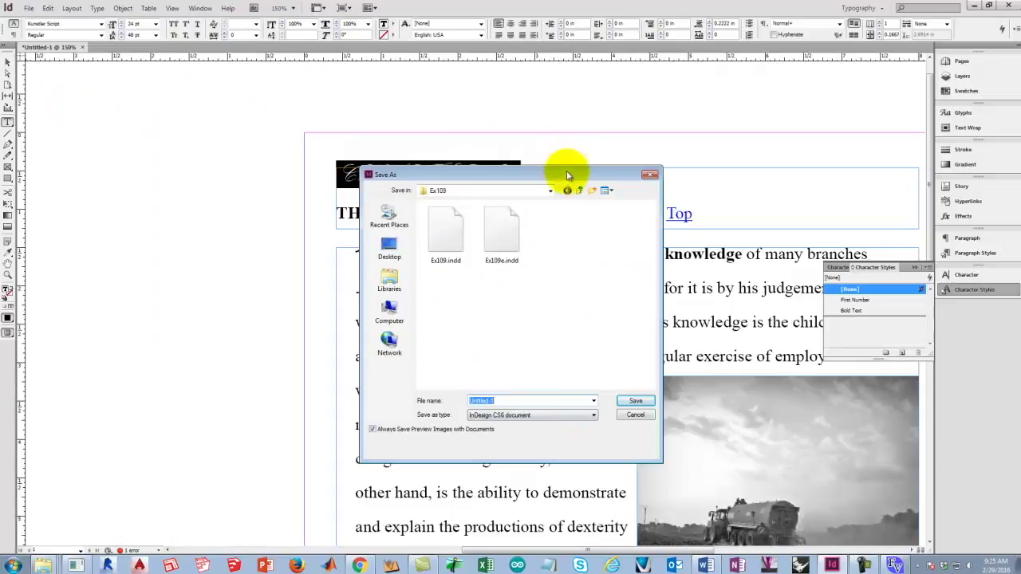
{"action": "left_click", "coordinate": [583, 194]}
{"action": "double_click", "coordinate": [438, 286]}
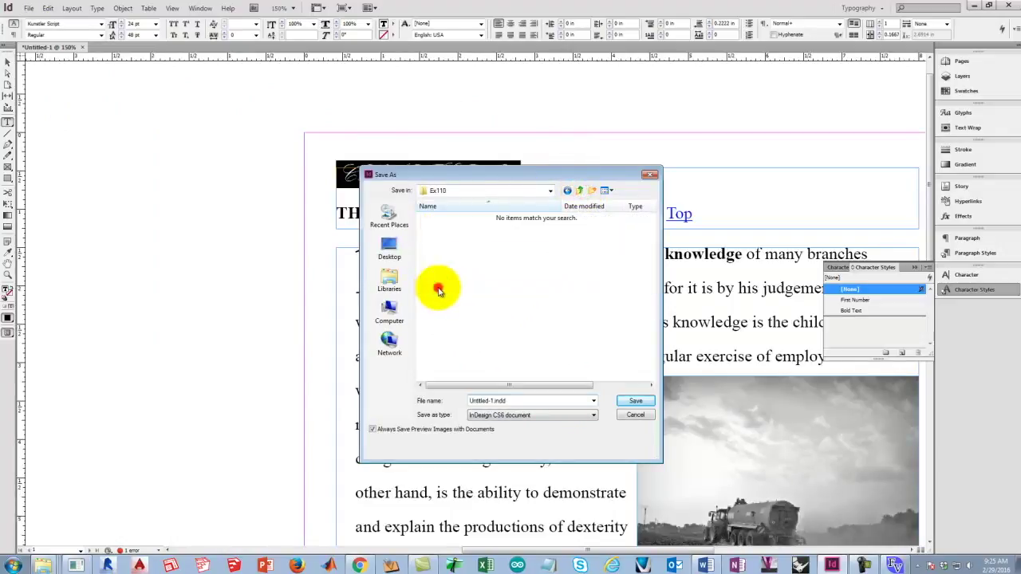
{"action": "type", "text": "Ex110"}
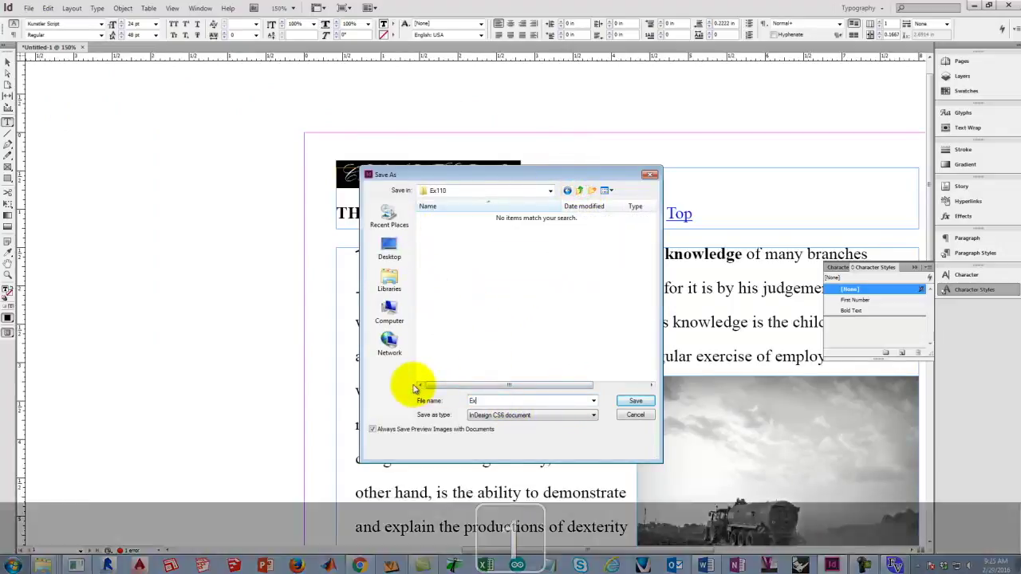
{"action": "left_click", "coordinate": [635, 403]}
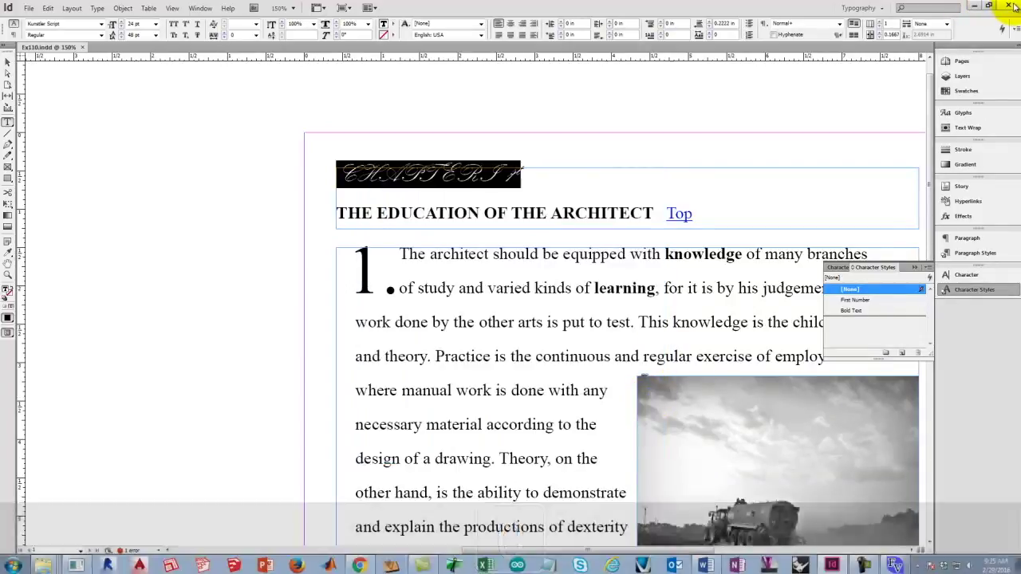
Restart Adobe InDesign CS6 while AMP Font Viewer stays running, and reopen Ex110.indd
{"action": "left_click", "coordinate": [1006, 6]}
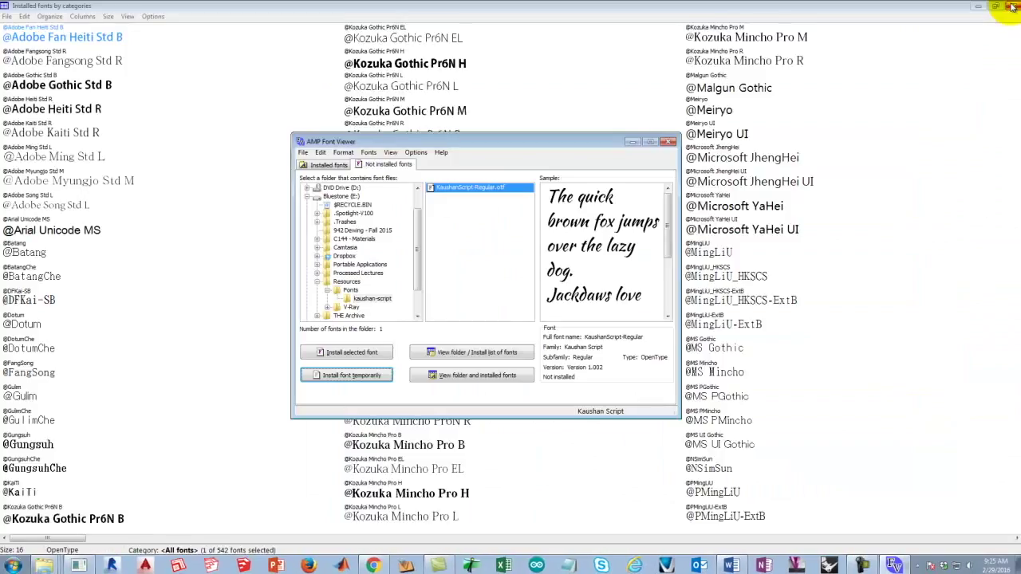
{"action": "left_click", "coordinate": [982, 5]}
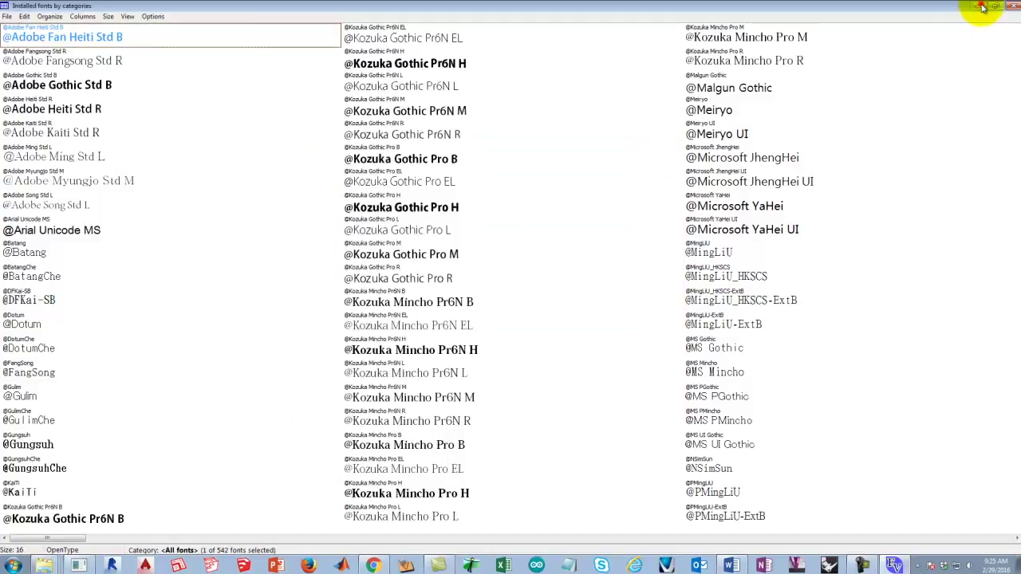
{"action": "left_click", "coordinate": [13, 565]}
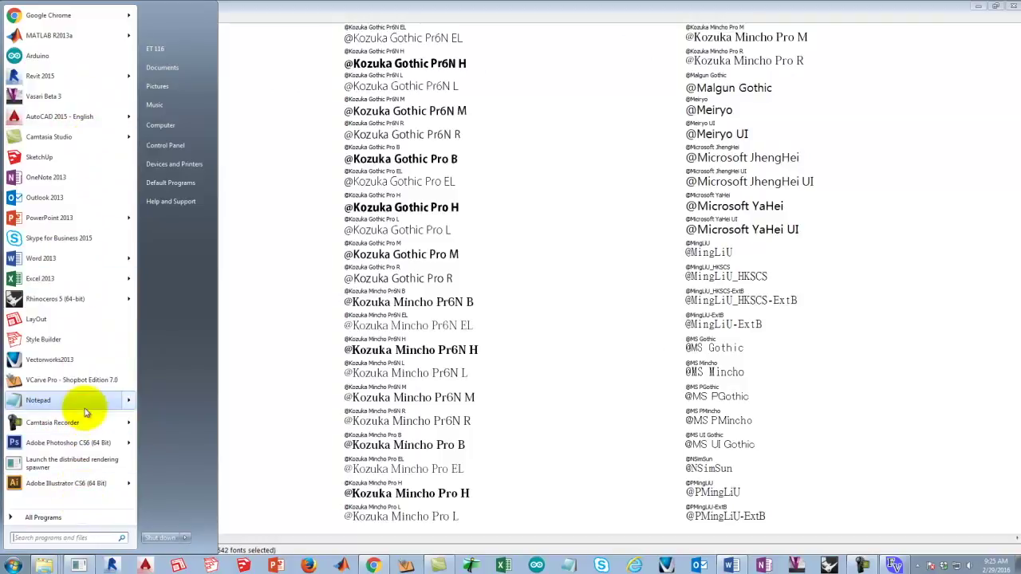
{"action": "left_click", "coordinate": [44, 517]}
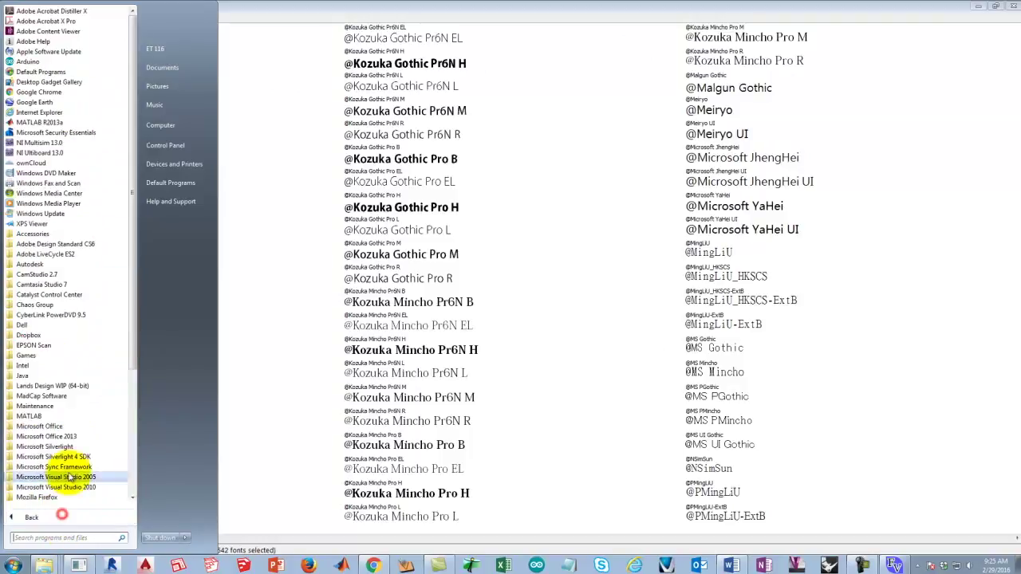
{"action": "left_click", "coordinate": [55, 243]}
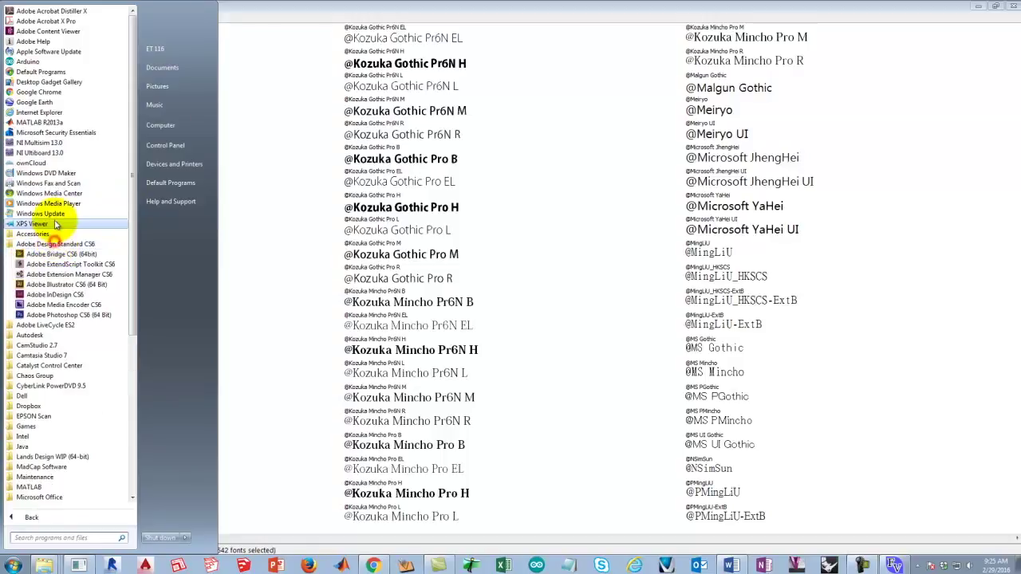
{"action": "left_click", "coordinate": [52, 294]}
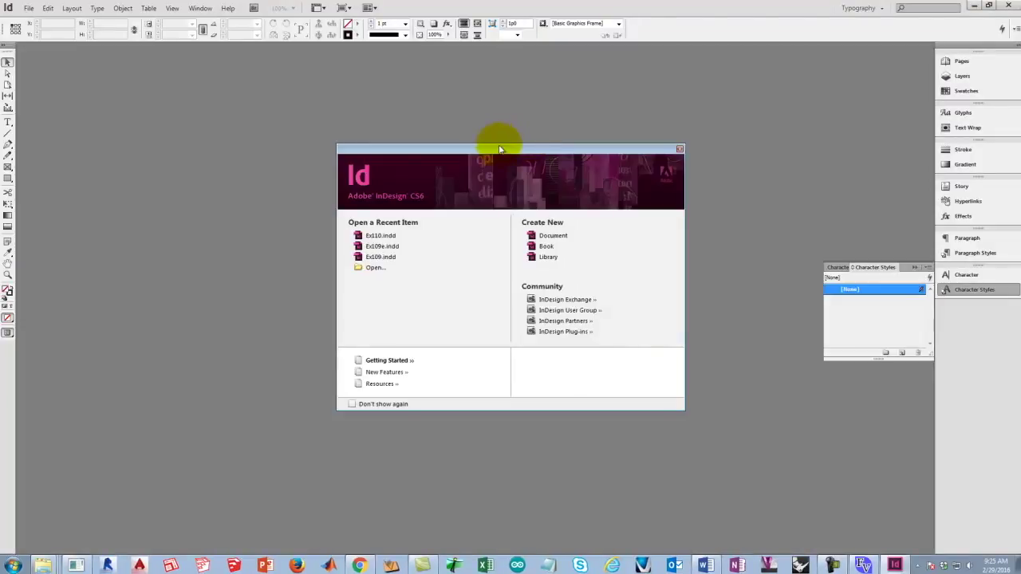
{"action": "left_click", "coordinate": [377, 236]}
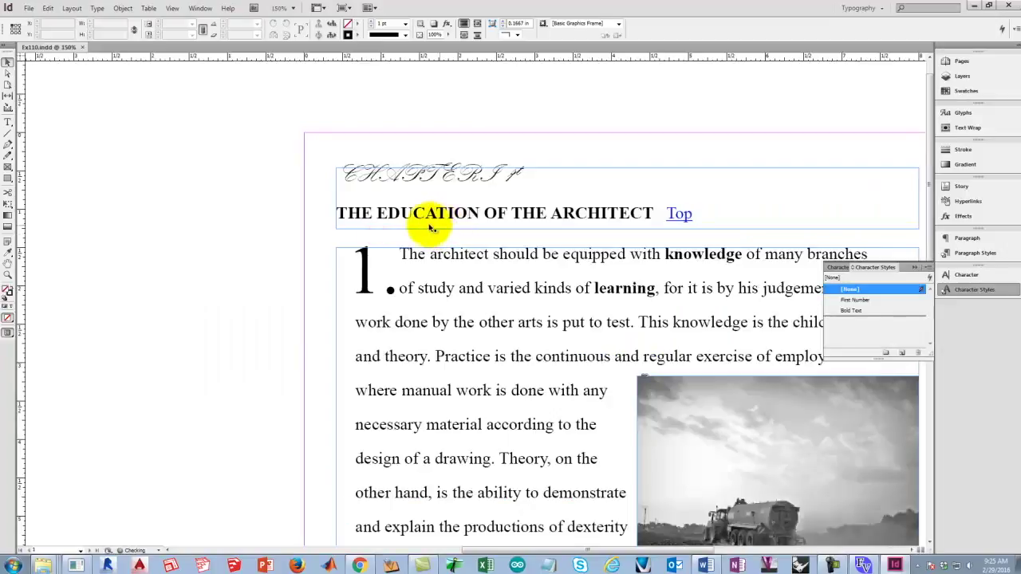
Change the font of the chapter heading above "THE EDUCATION OF THE ARCHITECT" to Kaushan Script
{"action": "double_click", "coordinate": [515, 175]}
{"action": "left_click_drag", "start_coordinate": [566, 175], "coordinate": [266, 77]}
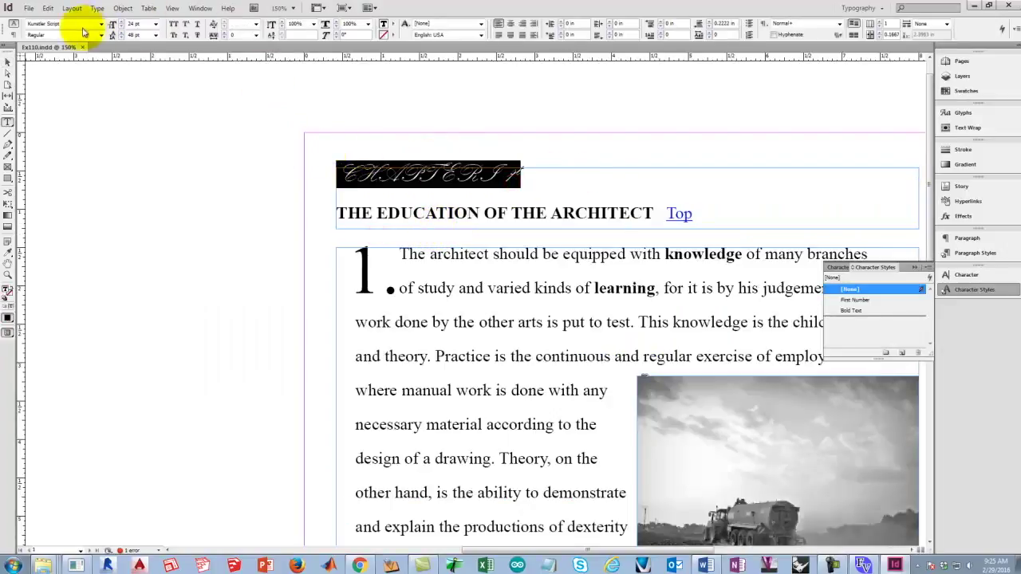
{"action": "left_click", "coordinate": [102, 26]}
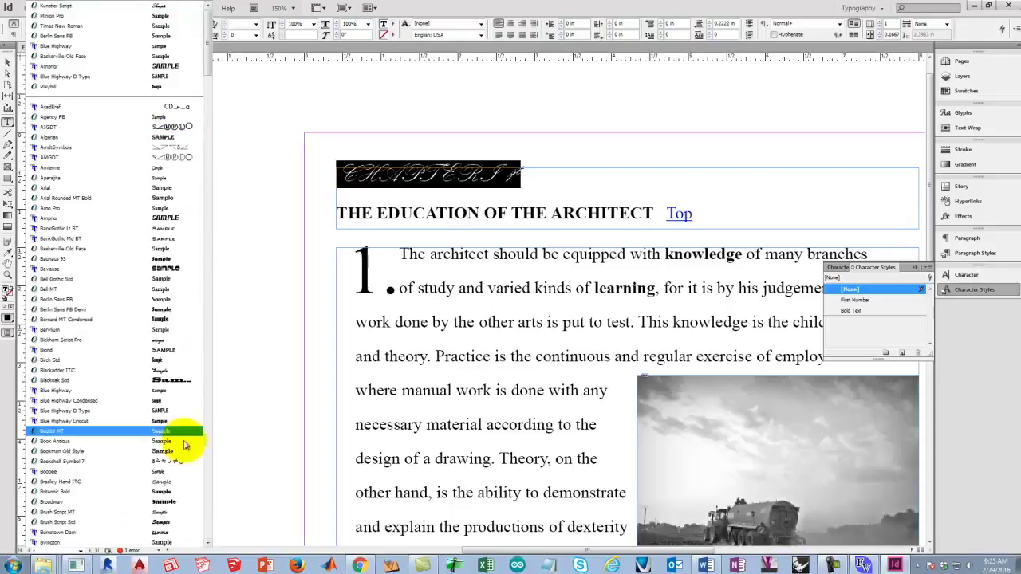
{"action": "scroll", "coordinate": [122, 407], "scroll_direction": "down", "scroll_amount": 1}
{"action": "scroll", "coordinate": [127, 403], "scroll_direction": "down", "scroll_amount": 20}
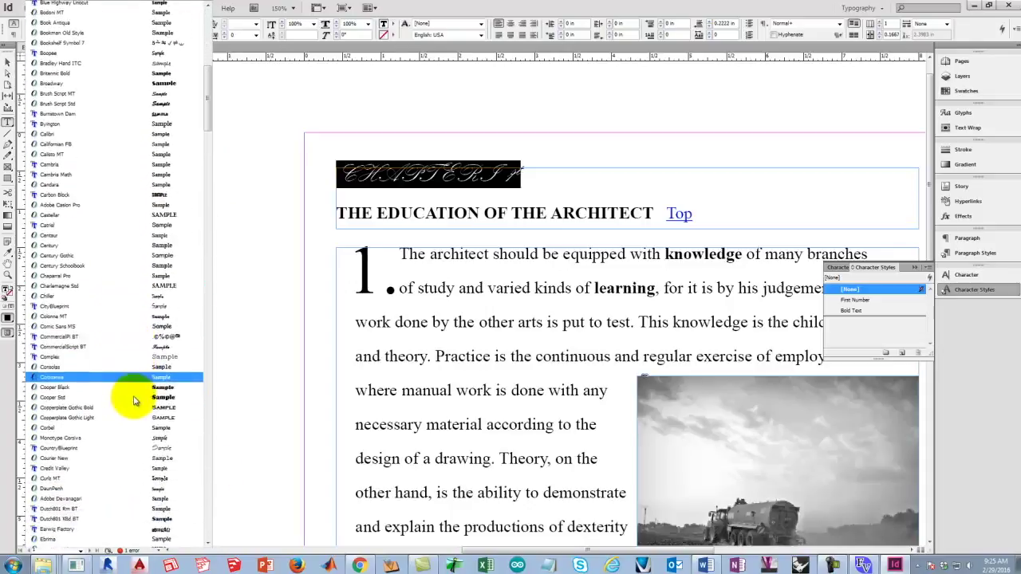
{"action": "scroll", "coordinate": [135, 401], "scroll_direction": "down", "scroll_amount": 20}
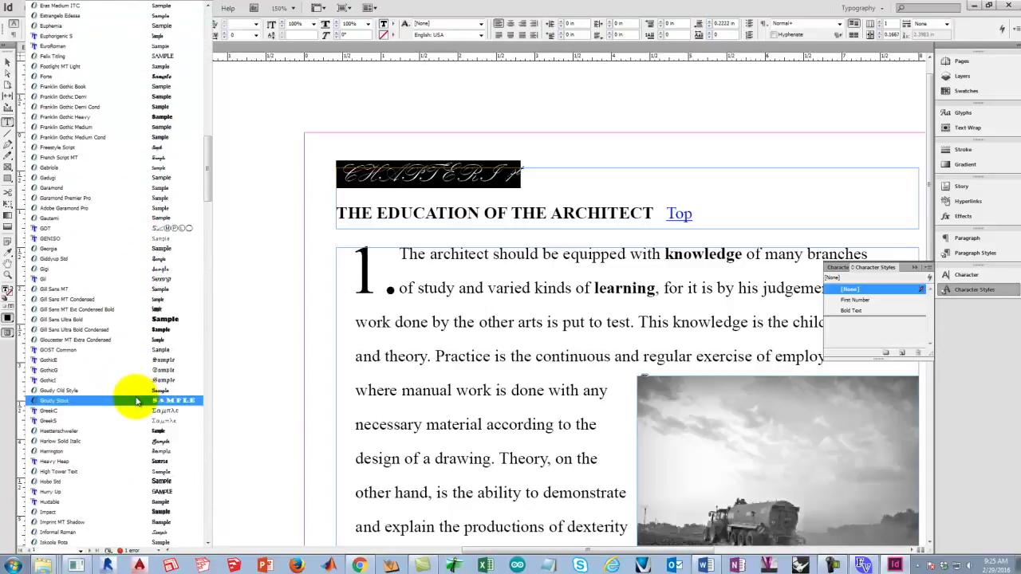
{"action": "scroll", "coordinate": [135, 401], "scroll_direction": "down", "scroll_amount": 20}
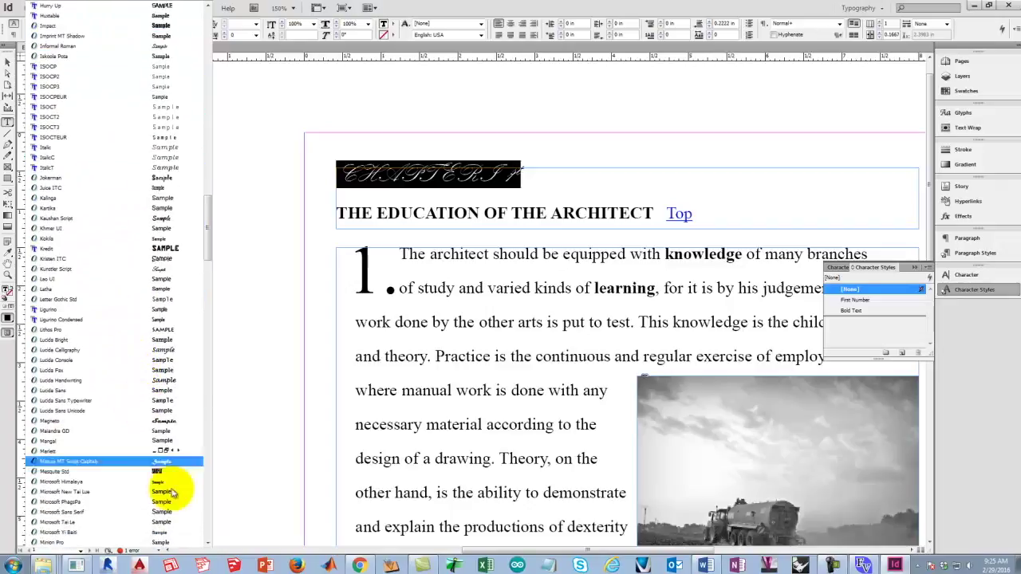